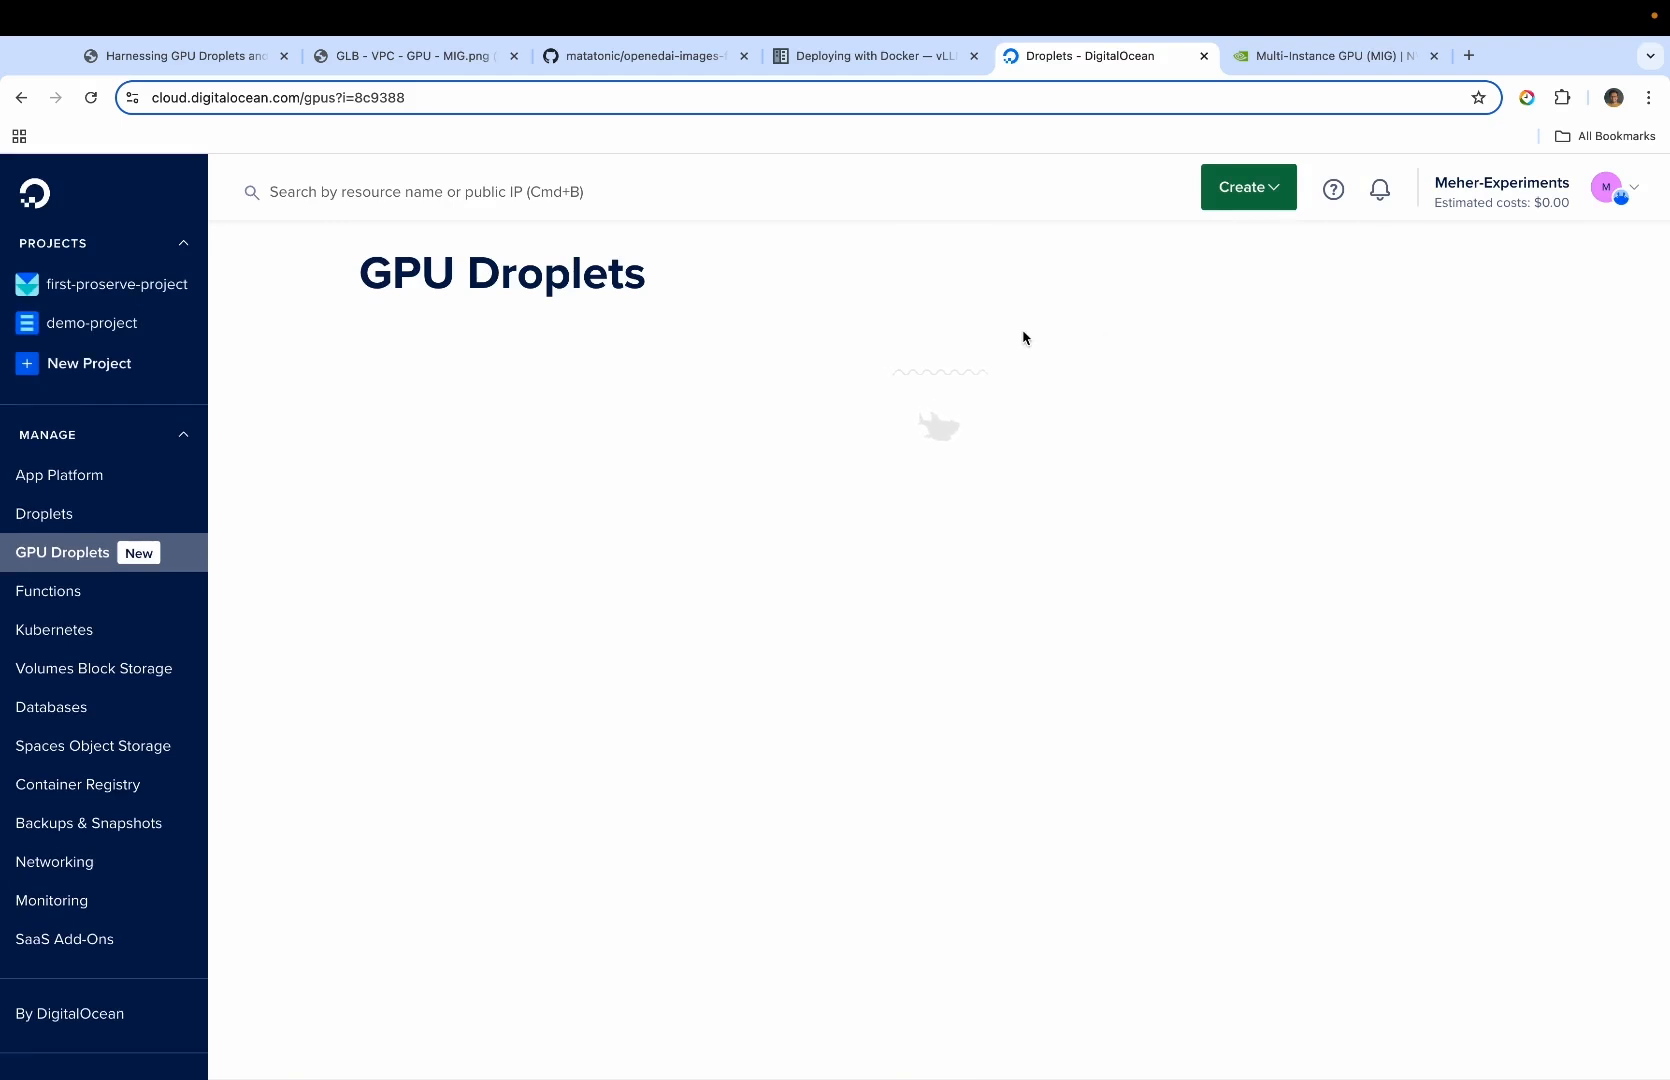
Open the GPU Droplet creation form and review its image, GPU plan, volume, backup and SSH key options
click(1441, 372)
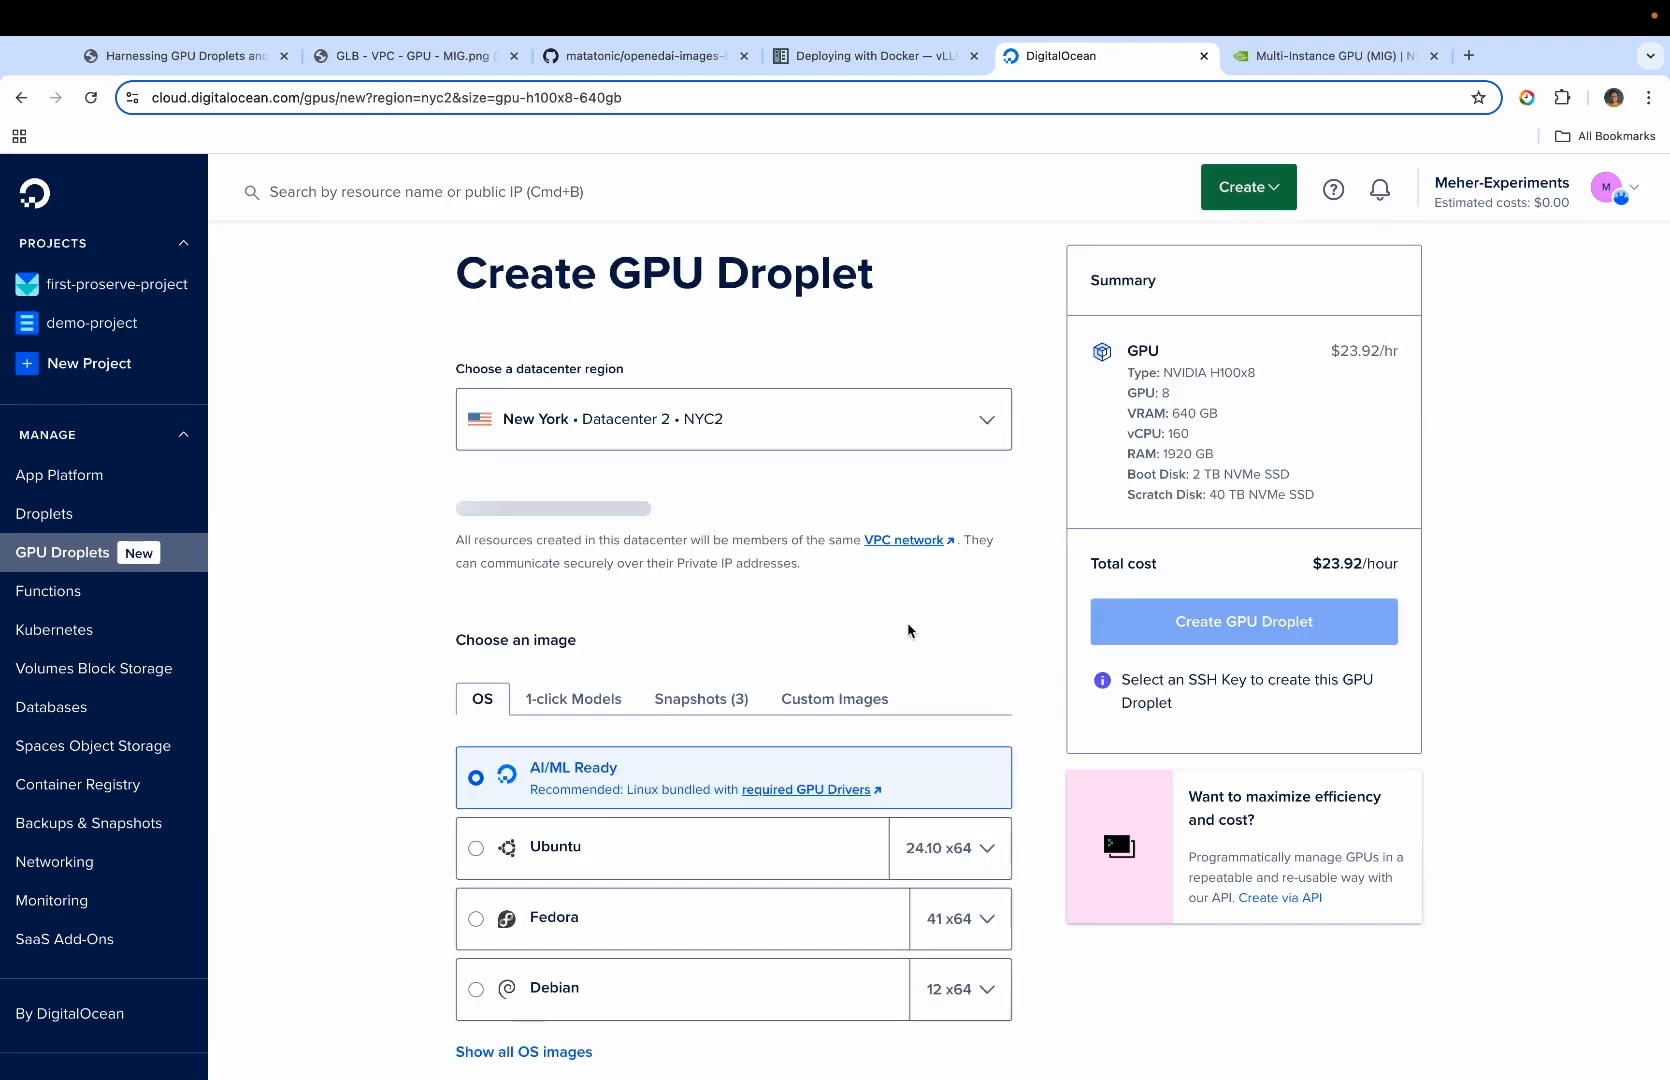
scroll(711, 512, down, 2)
scroll(711, 512, down, 3)
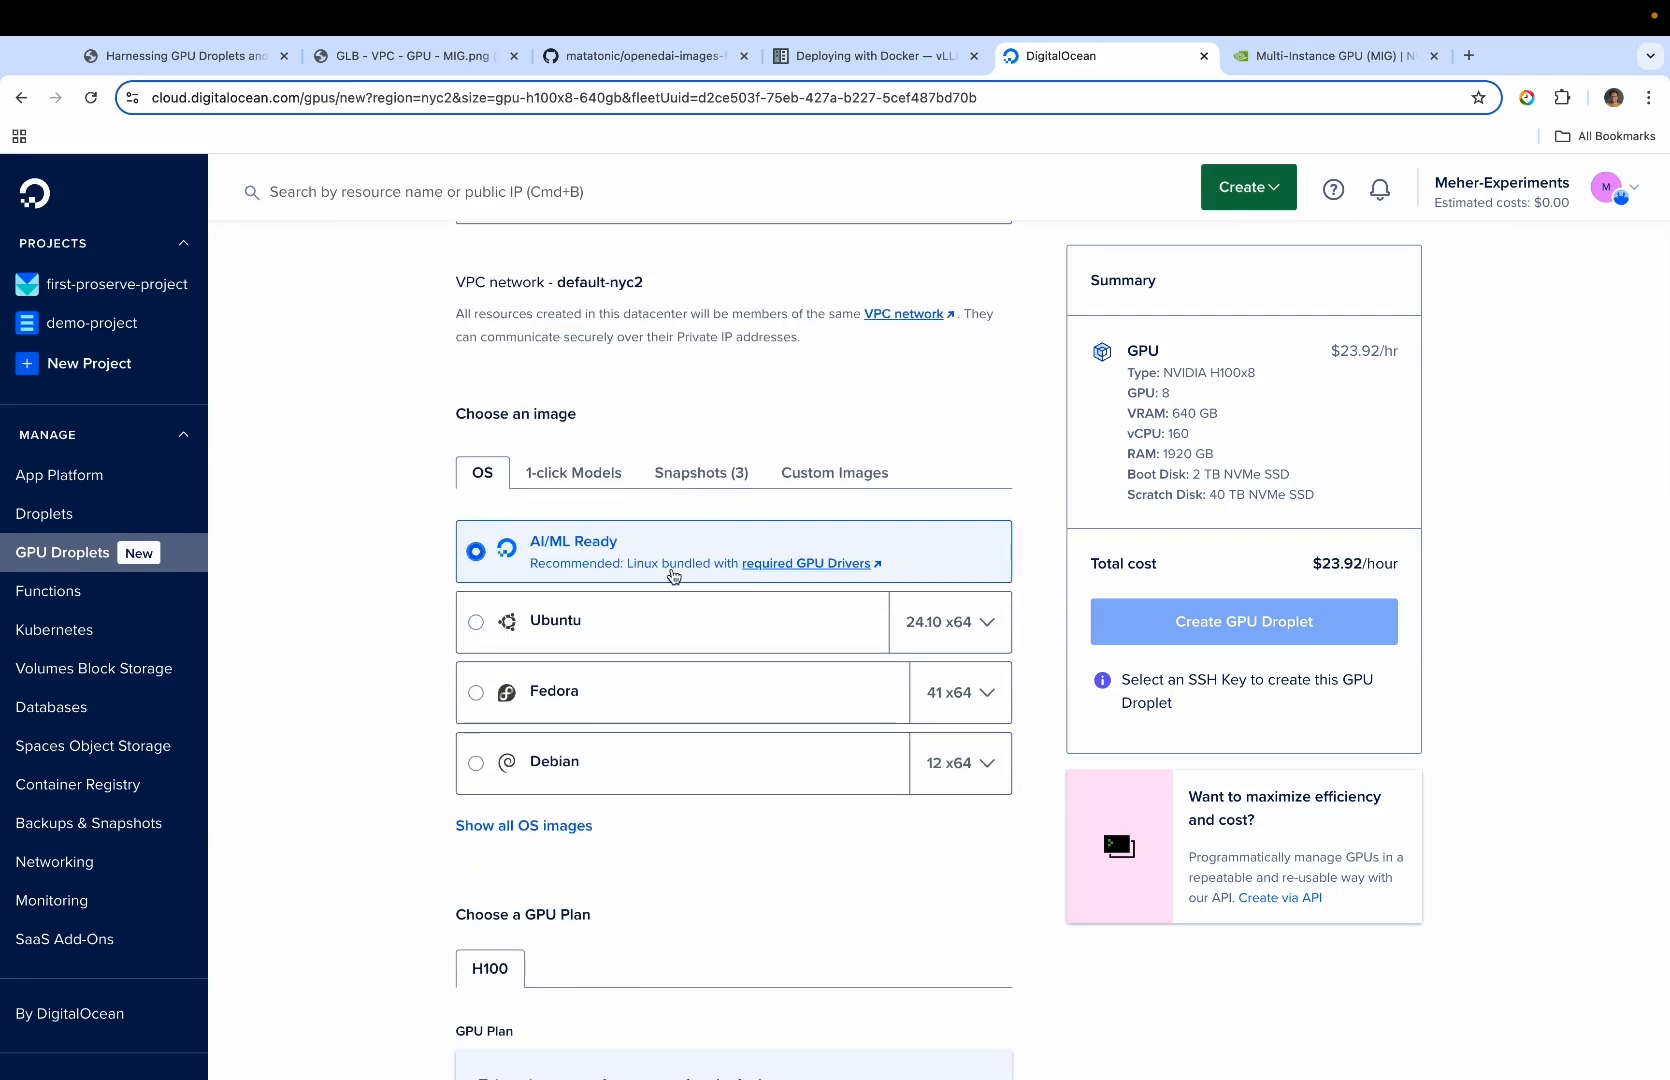
scroll(674, 576, down, 1)
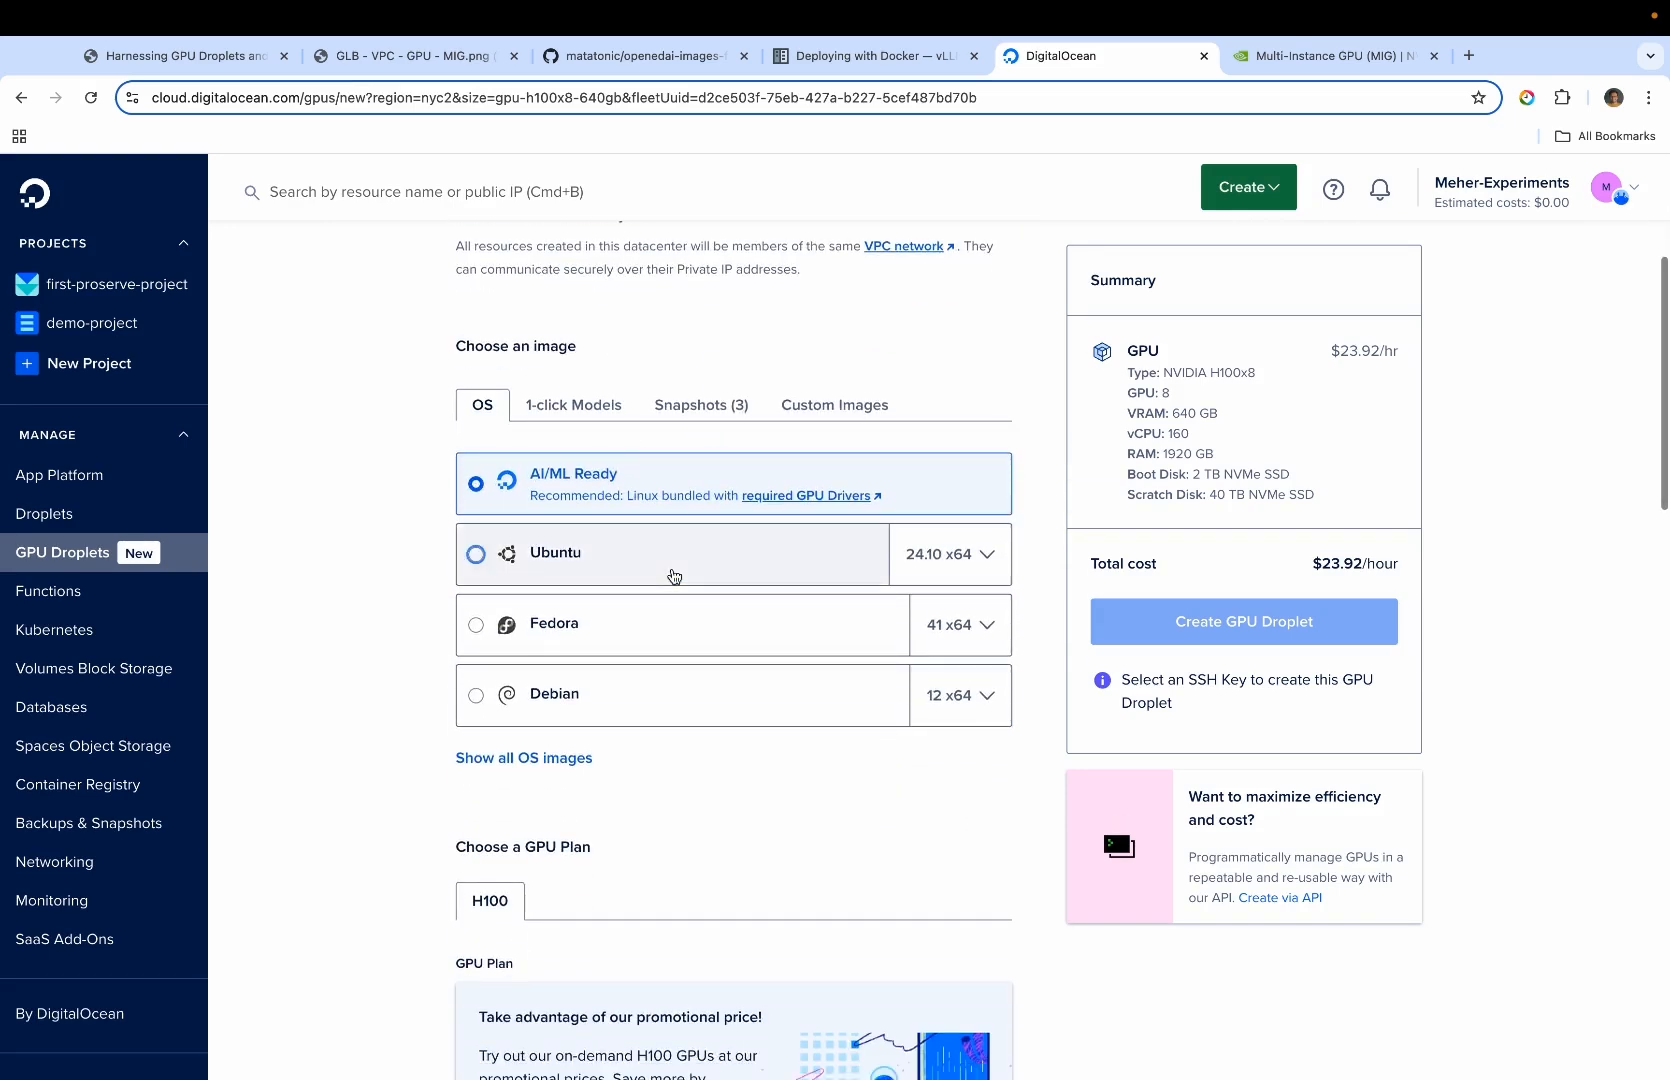
scroll(674, 576, down, 3)
scroll(674, 576, down, 6)
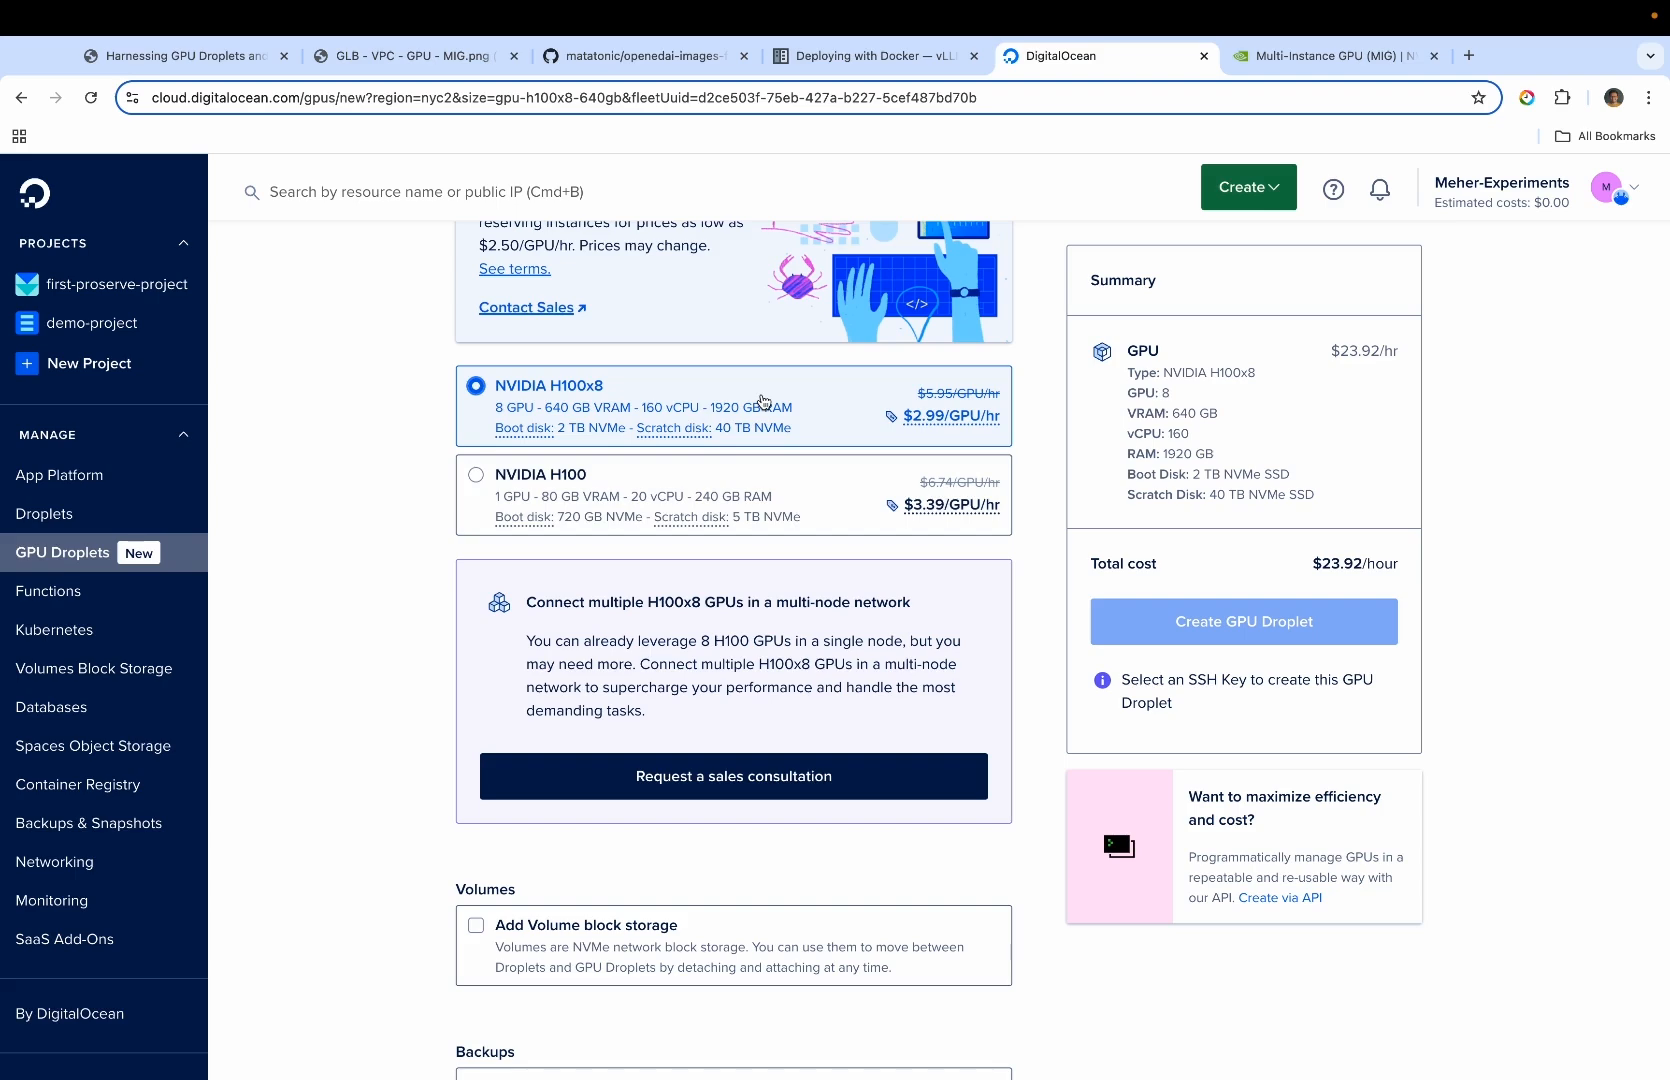
scroll(758, 418, down, 5)
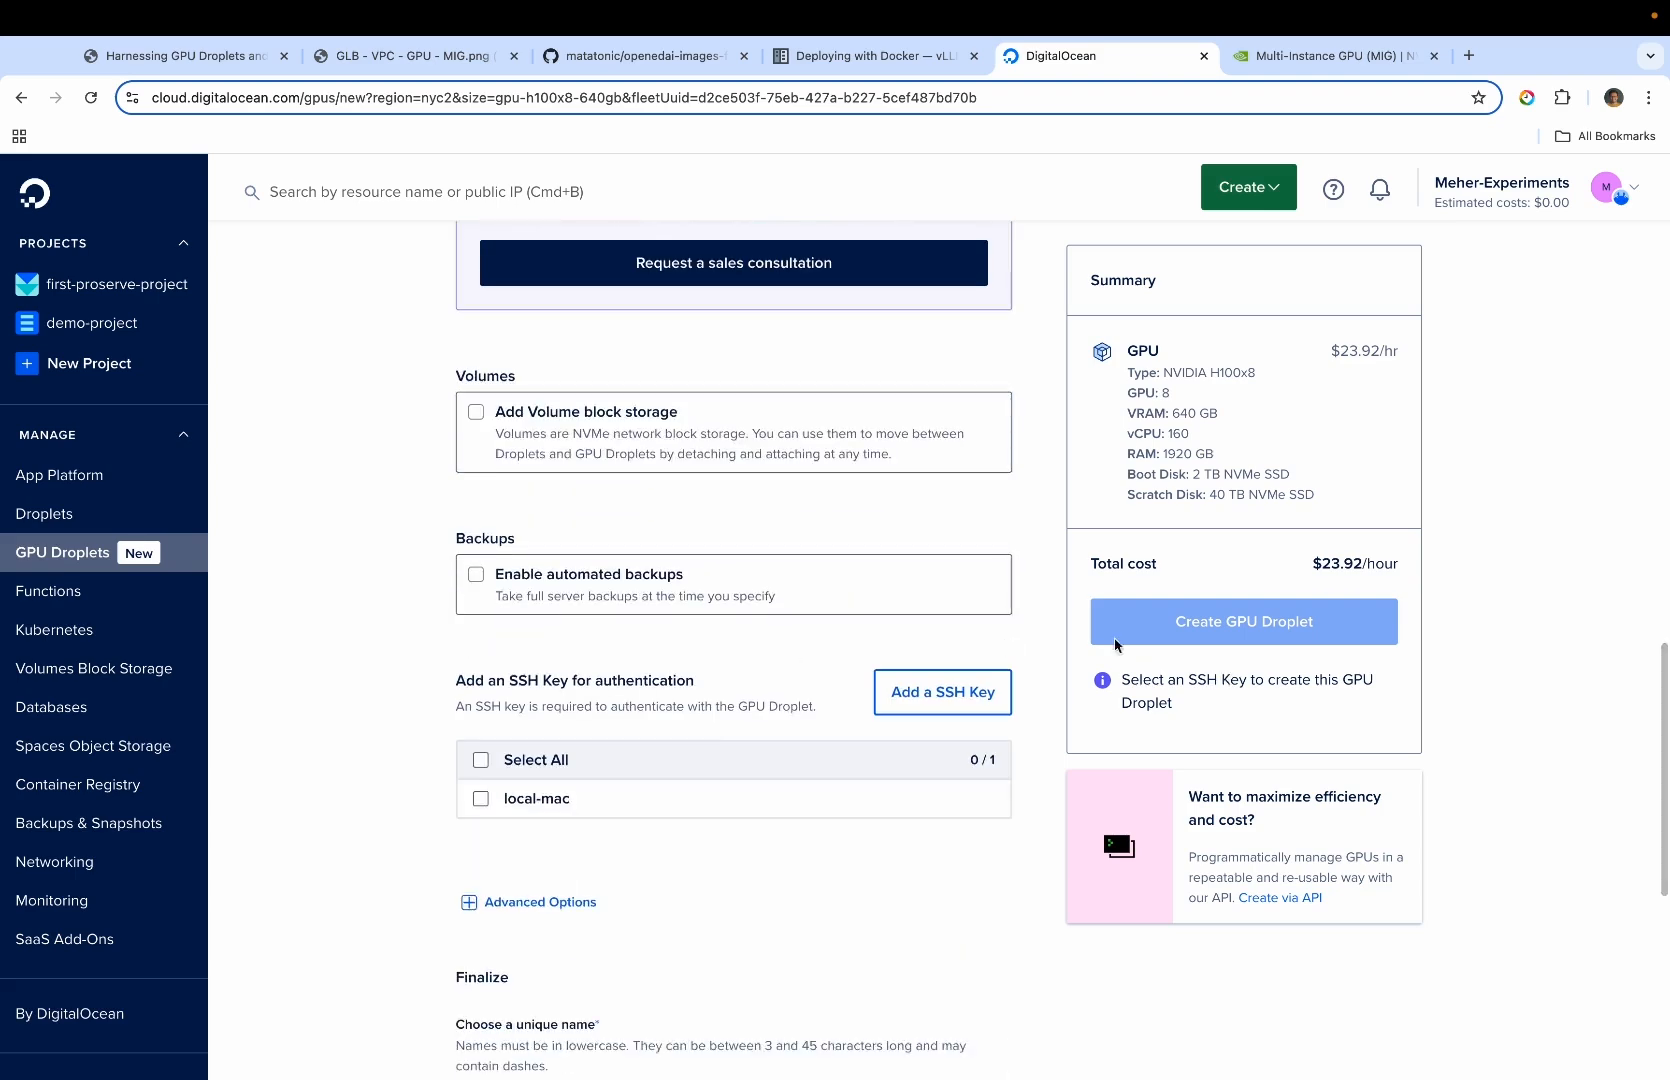
scroll(663, 712, up, 20)
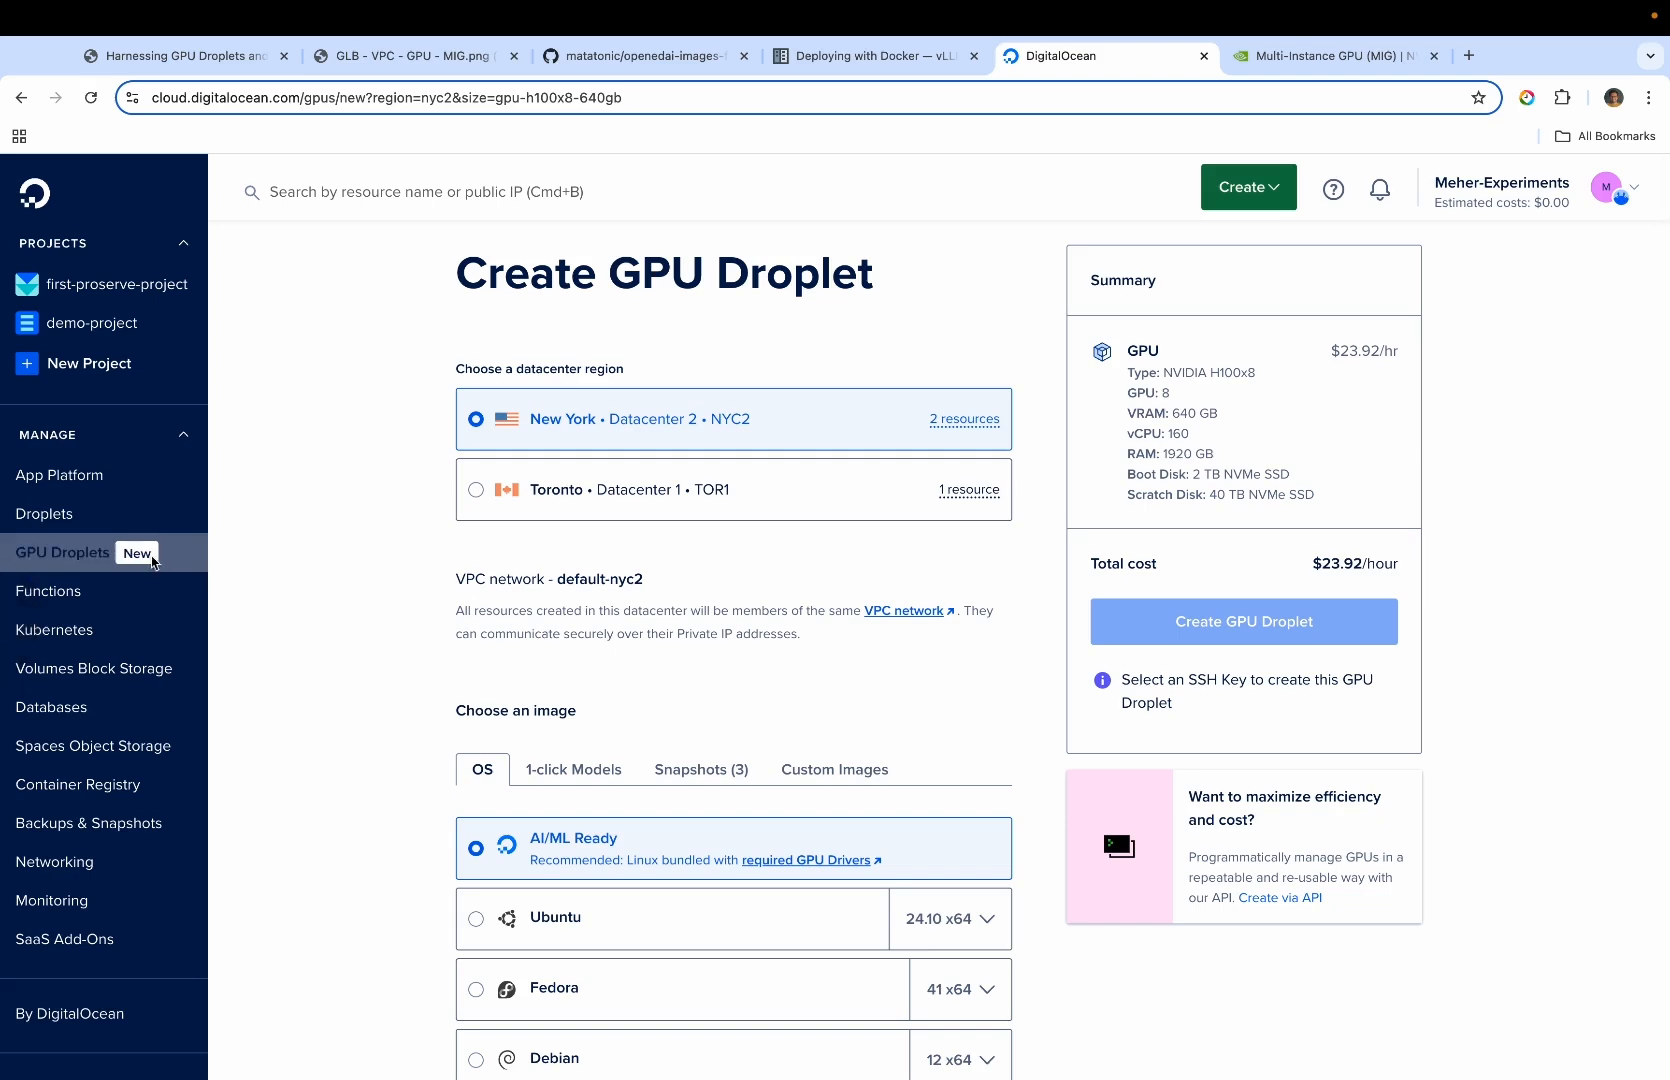
Open the existing ml-ai-ubuntu-gpu-h100x1-80gb-tor1 GPU Droplet from the list and launch its web console
click(78, 562)
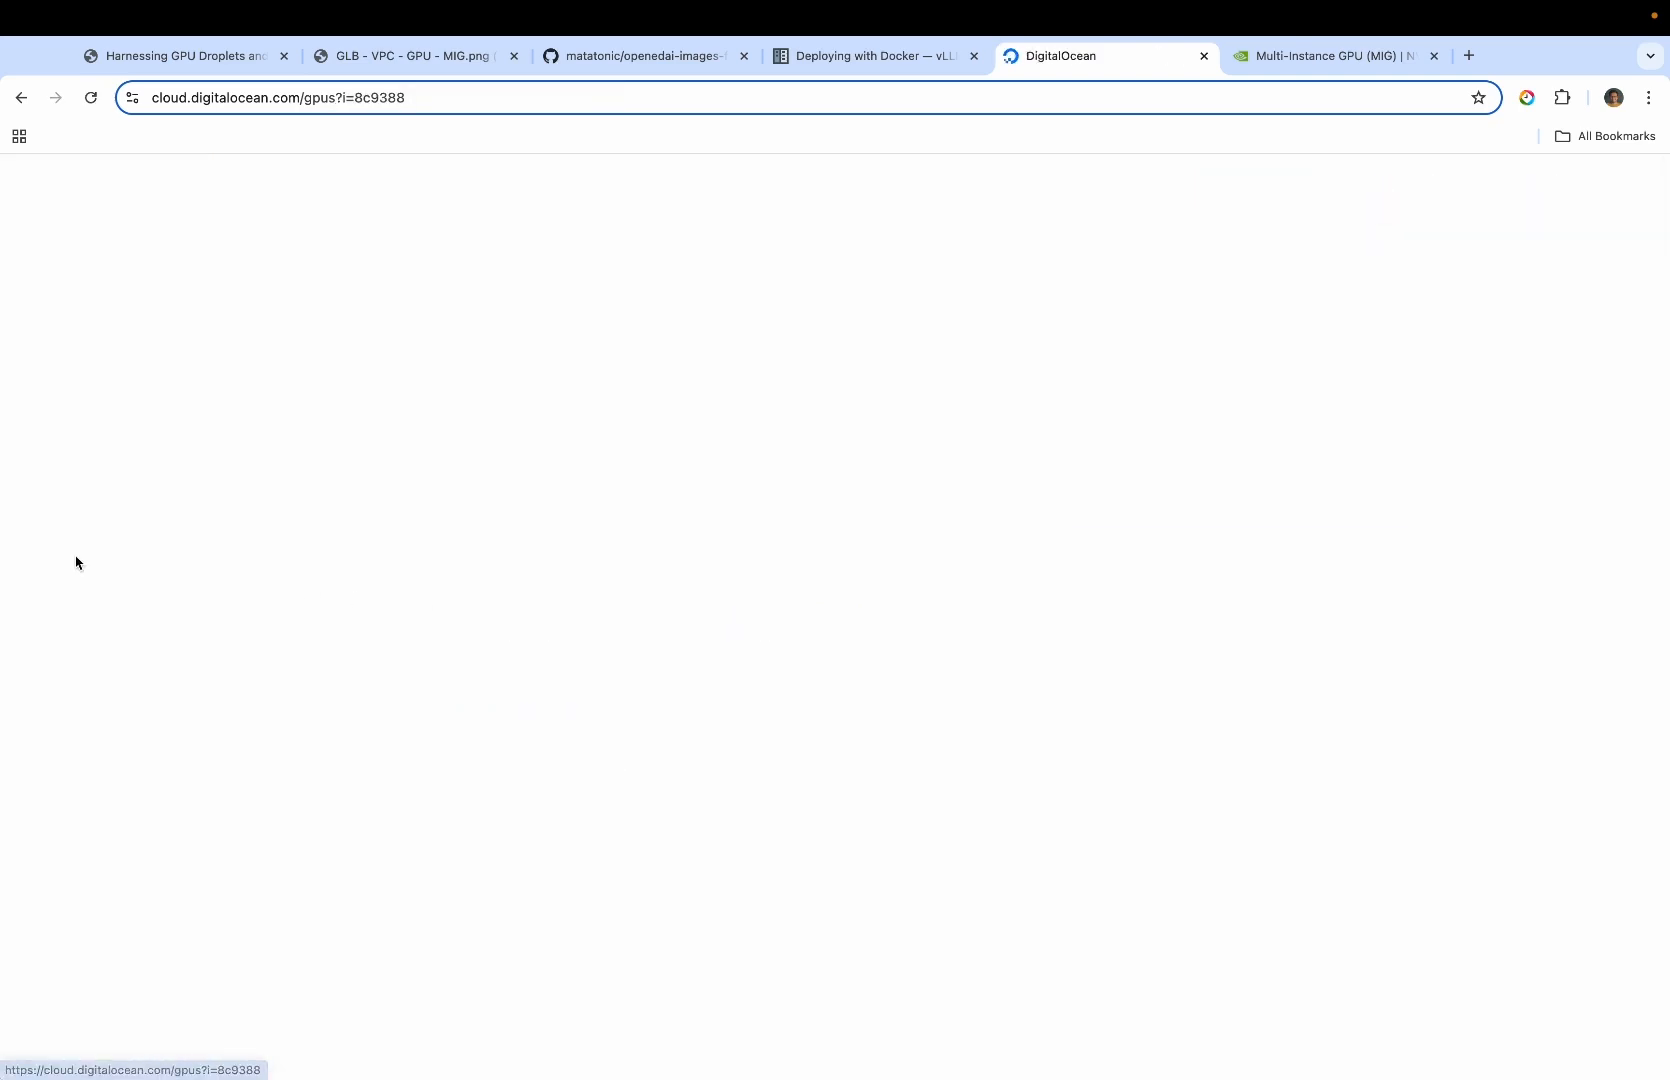
click(520, 478)
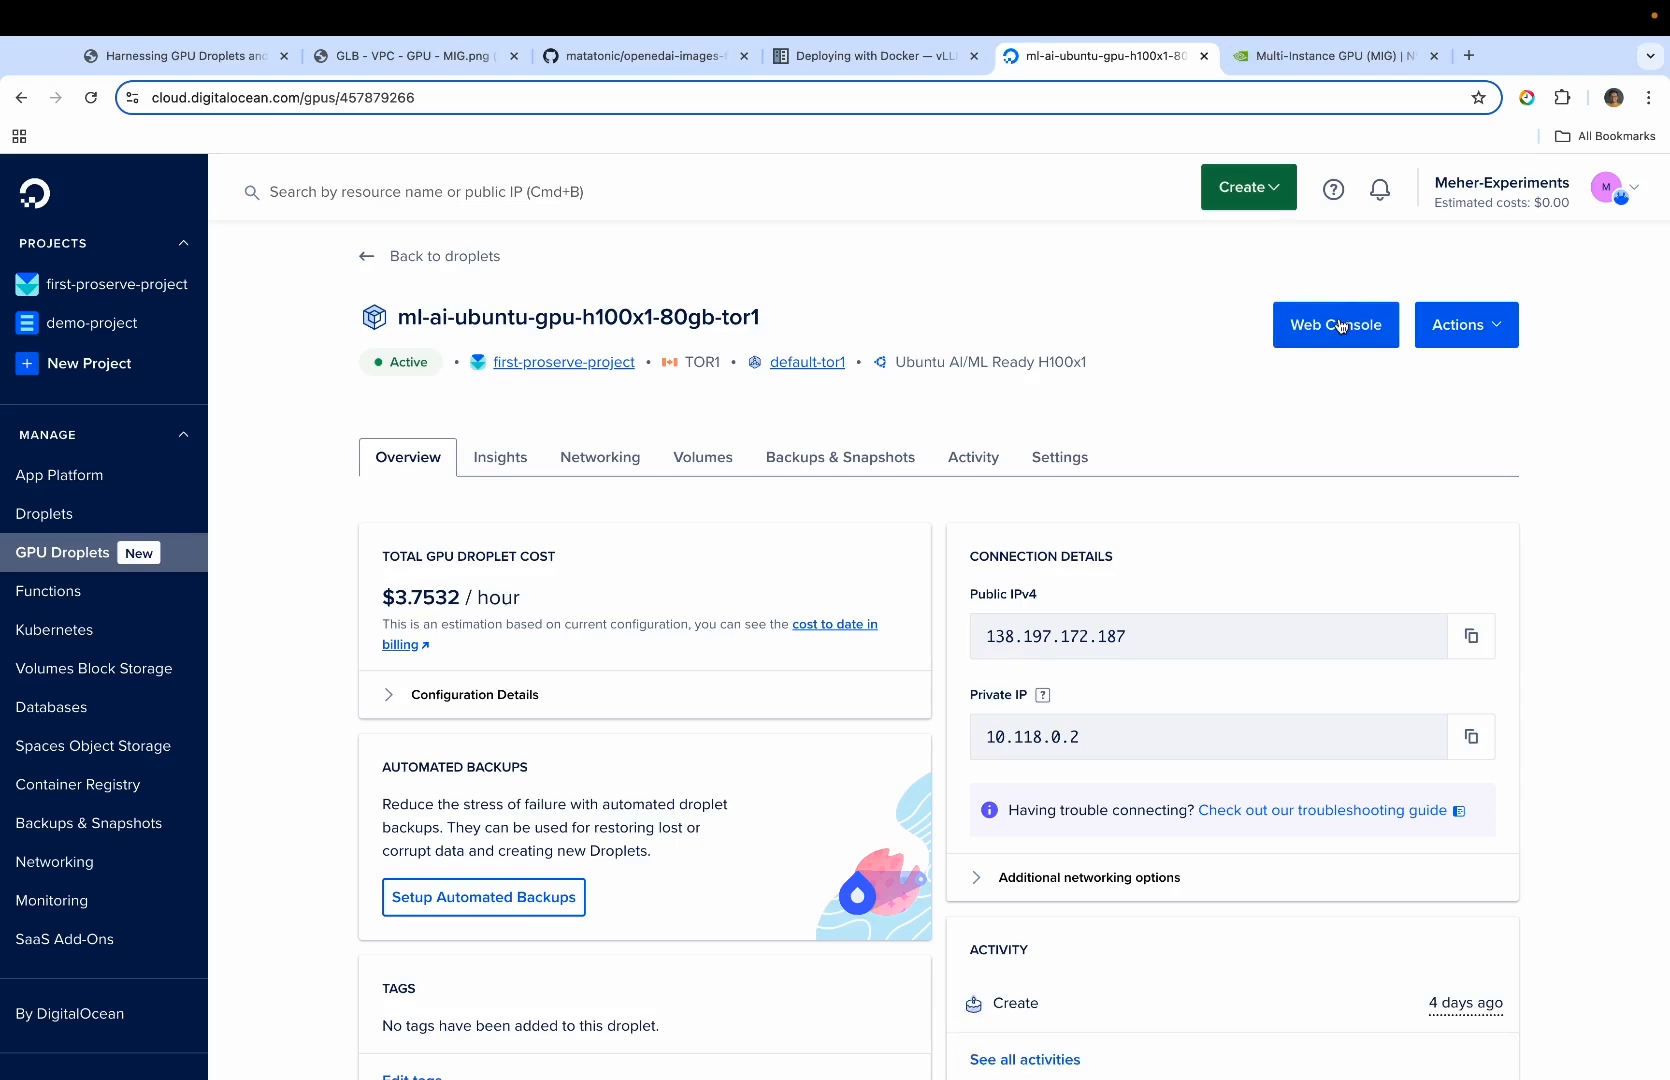
click(1334, 326)
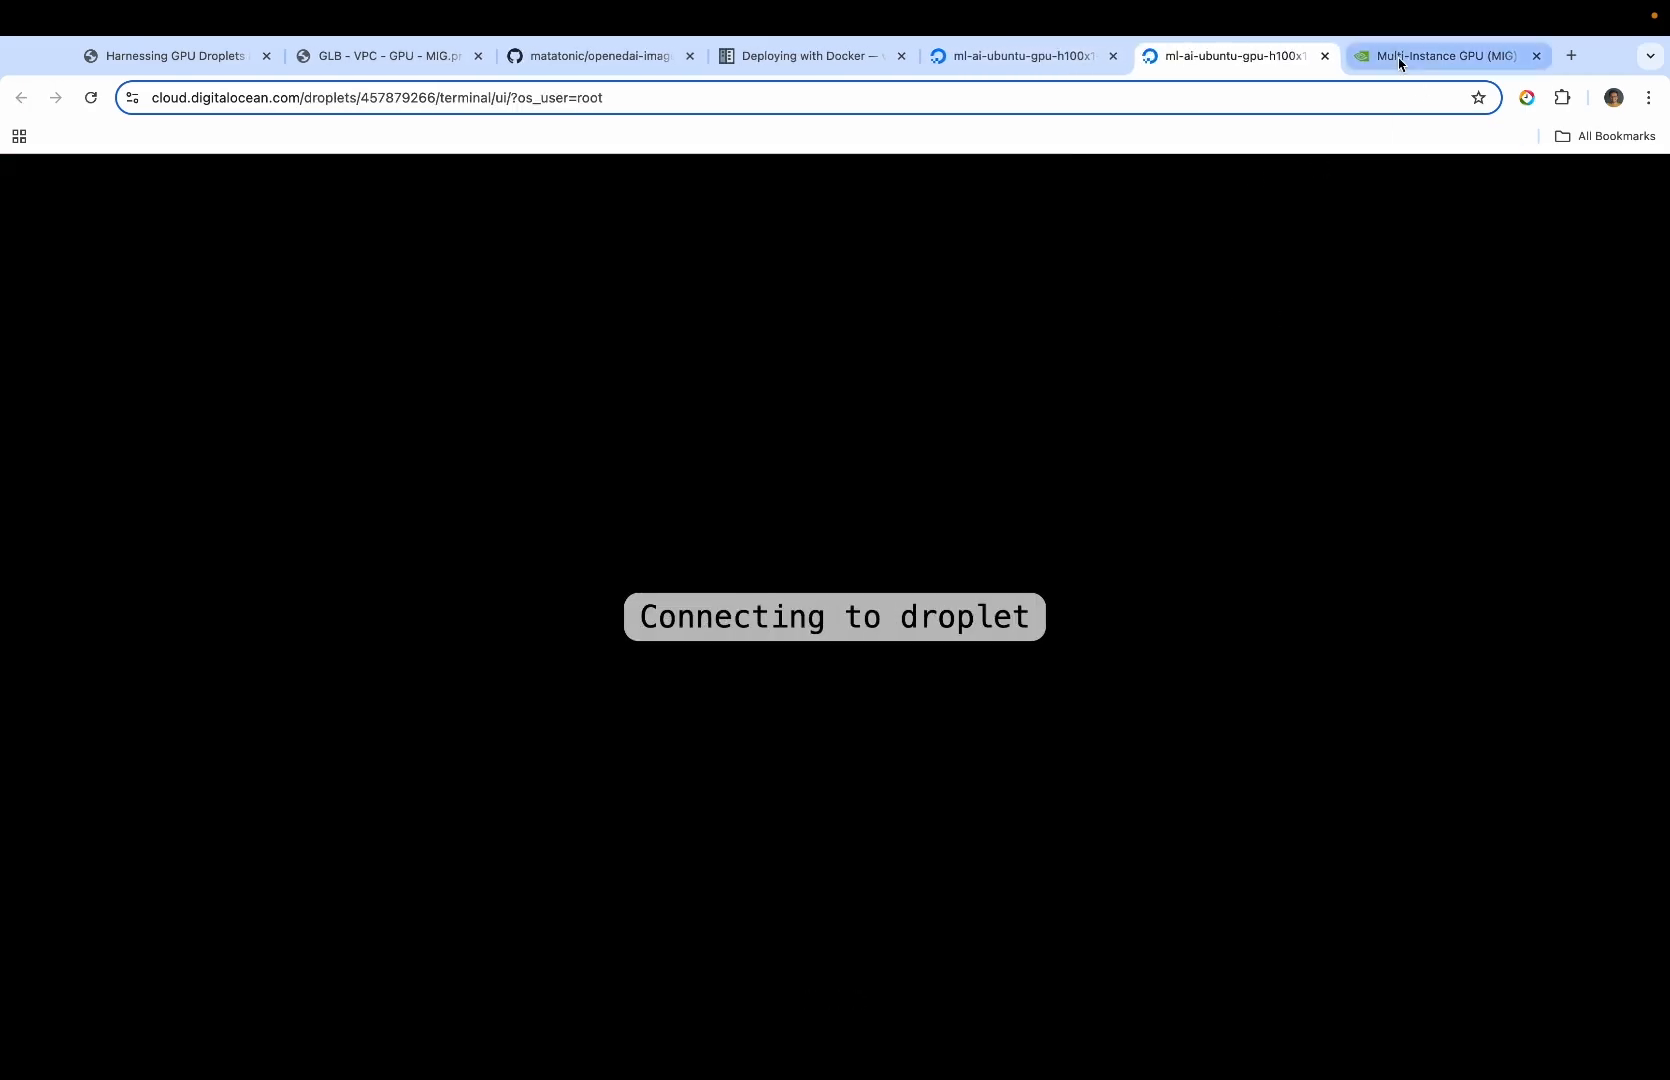
View NVIDIA's Multi-Instance GPU page, return to the droplet's web console and clear its screen
click(1397, 60)
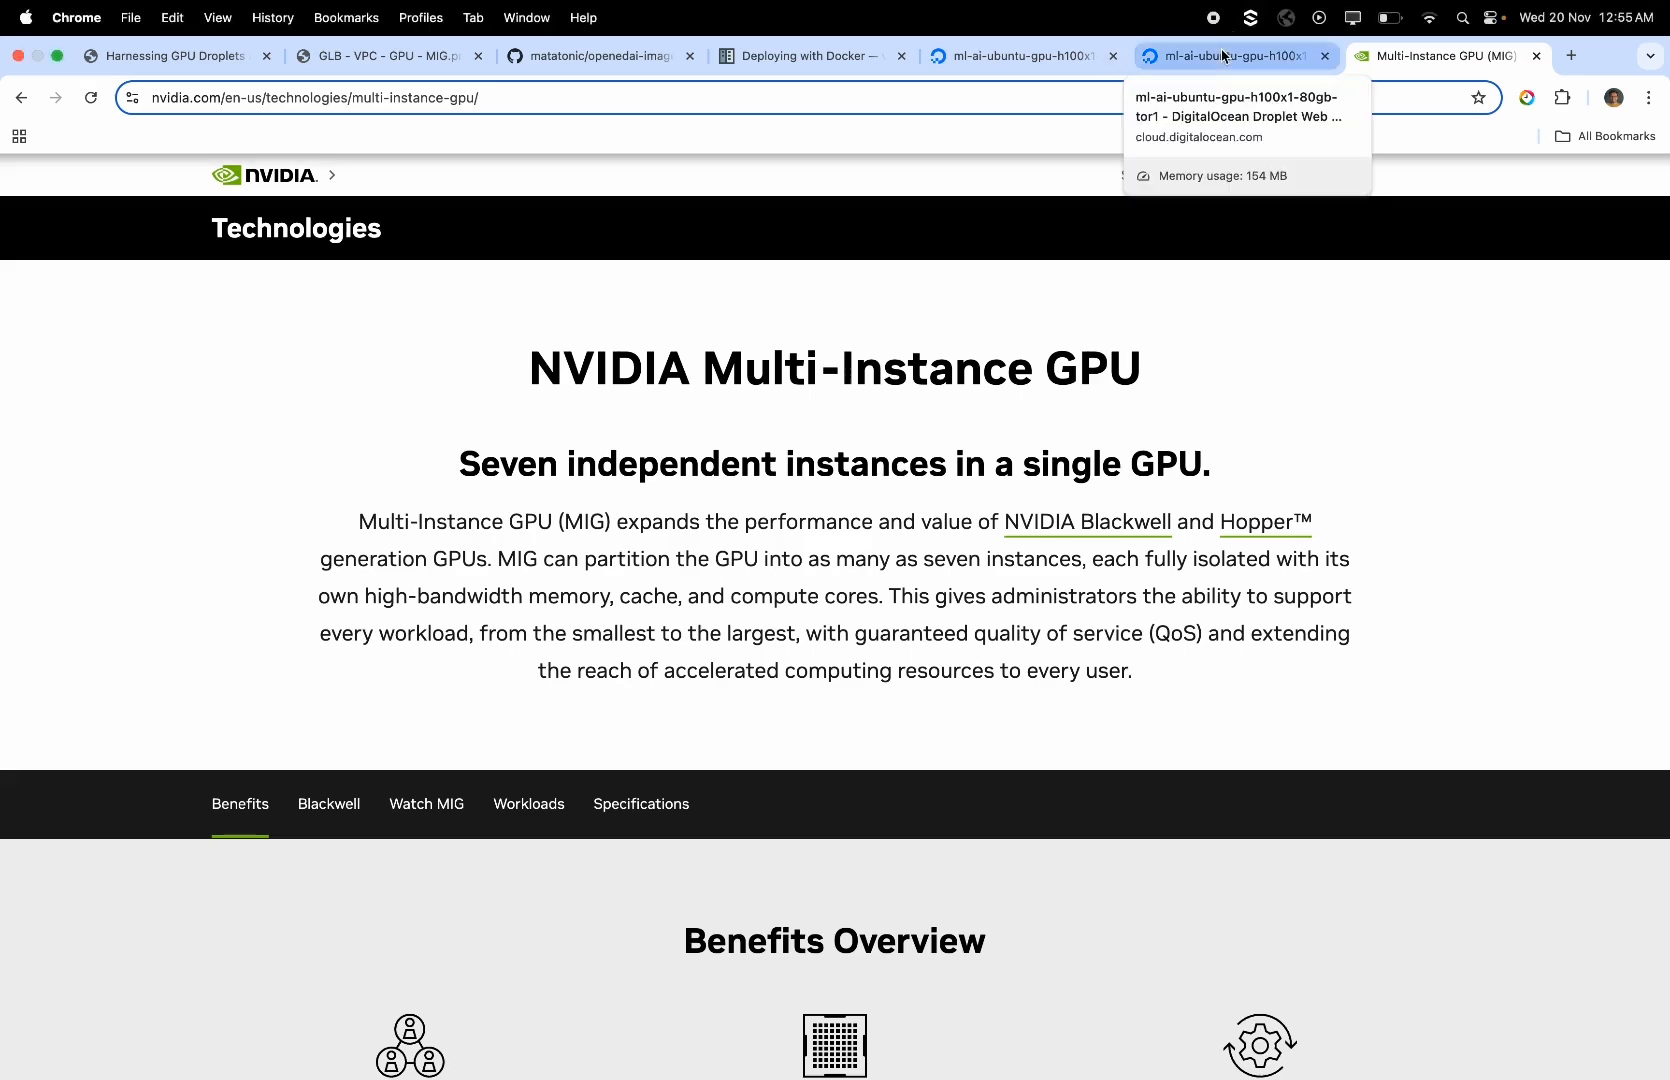
click(1222, 56)
text(clear)
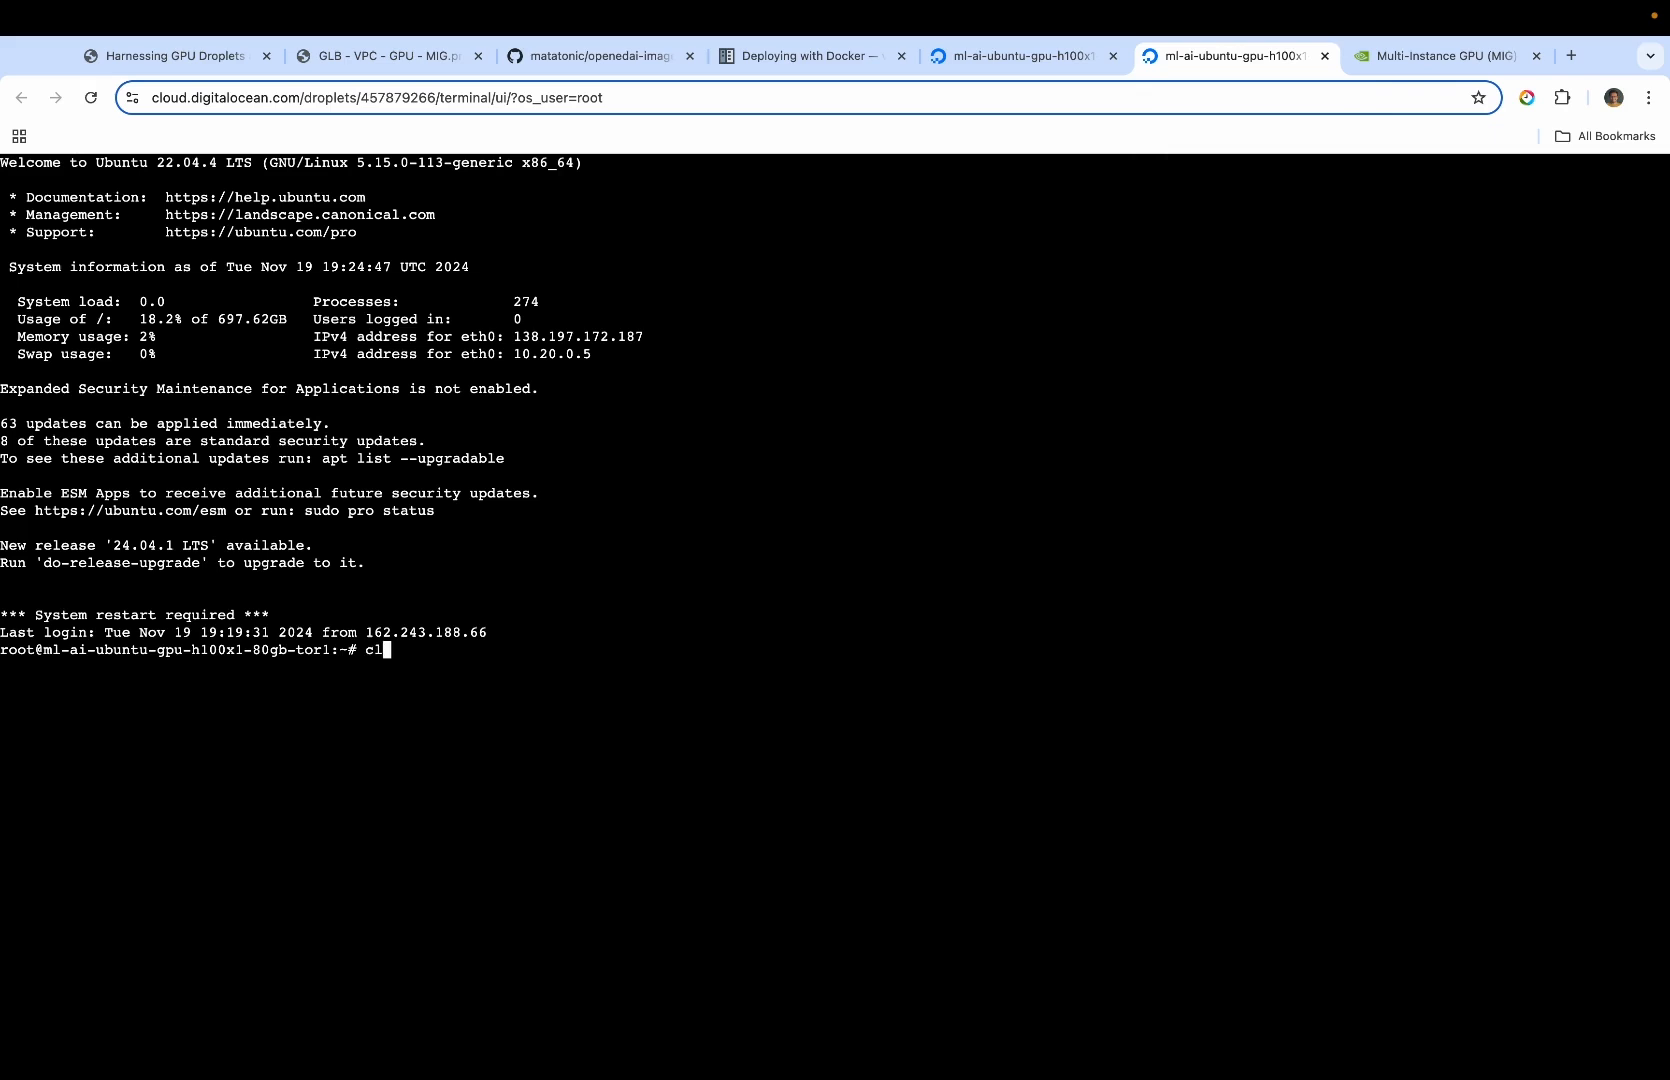
key(Return)
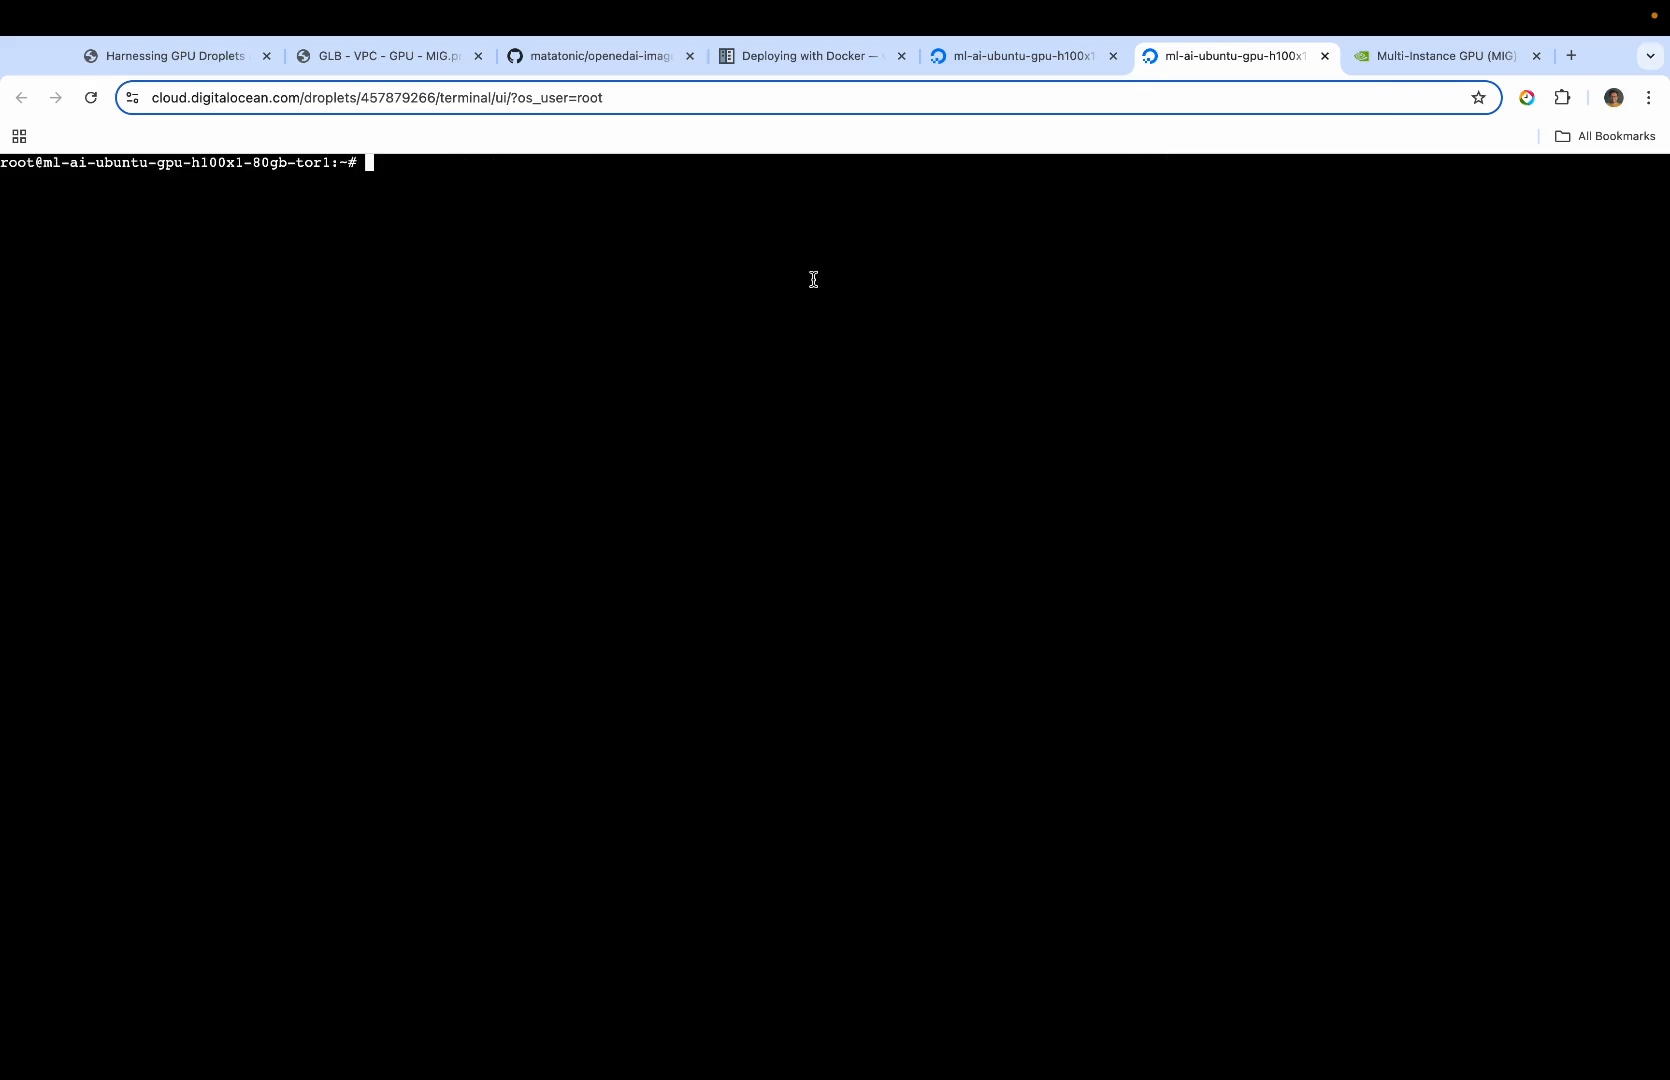
Run nvidia-smi in the droplet console and examine the GPU's entry in the output
text(nvidia-smi)
key(Return)
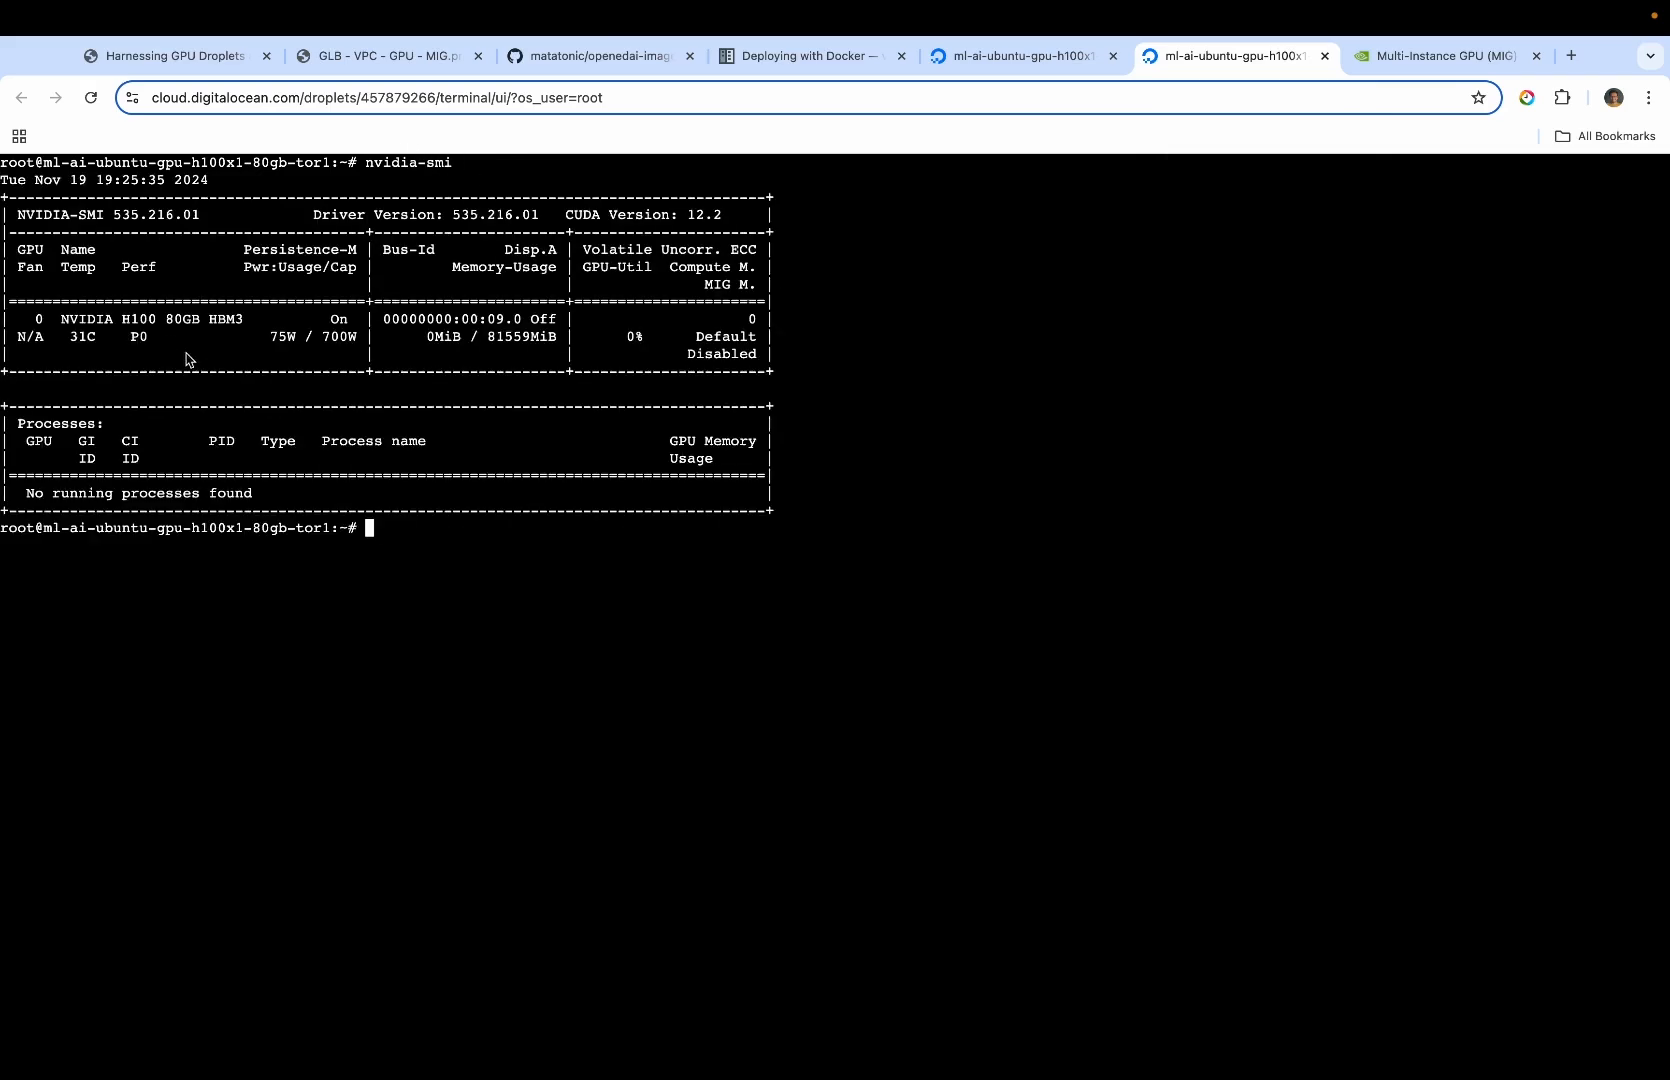
triple_click(170, 320)
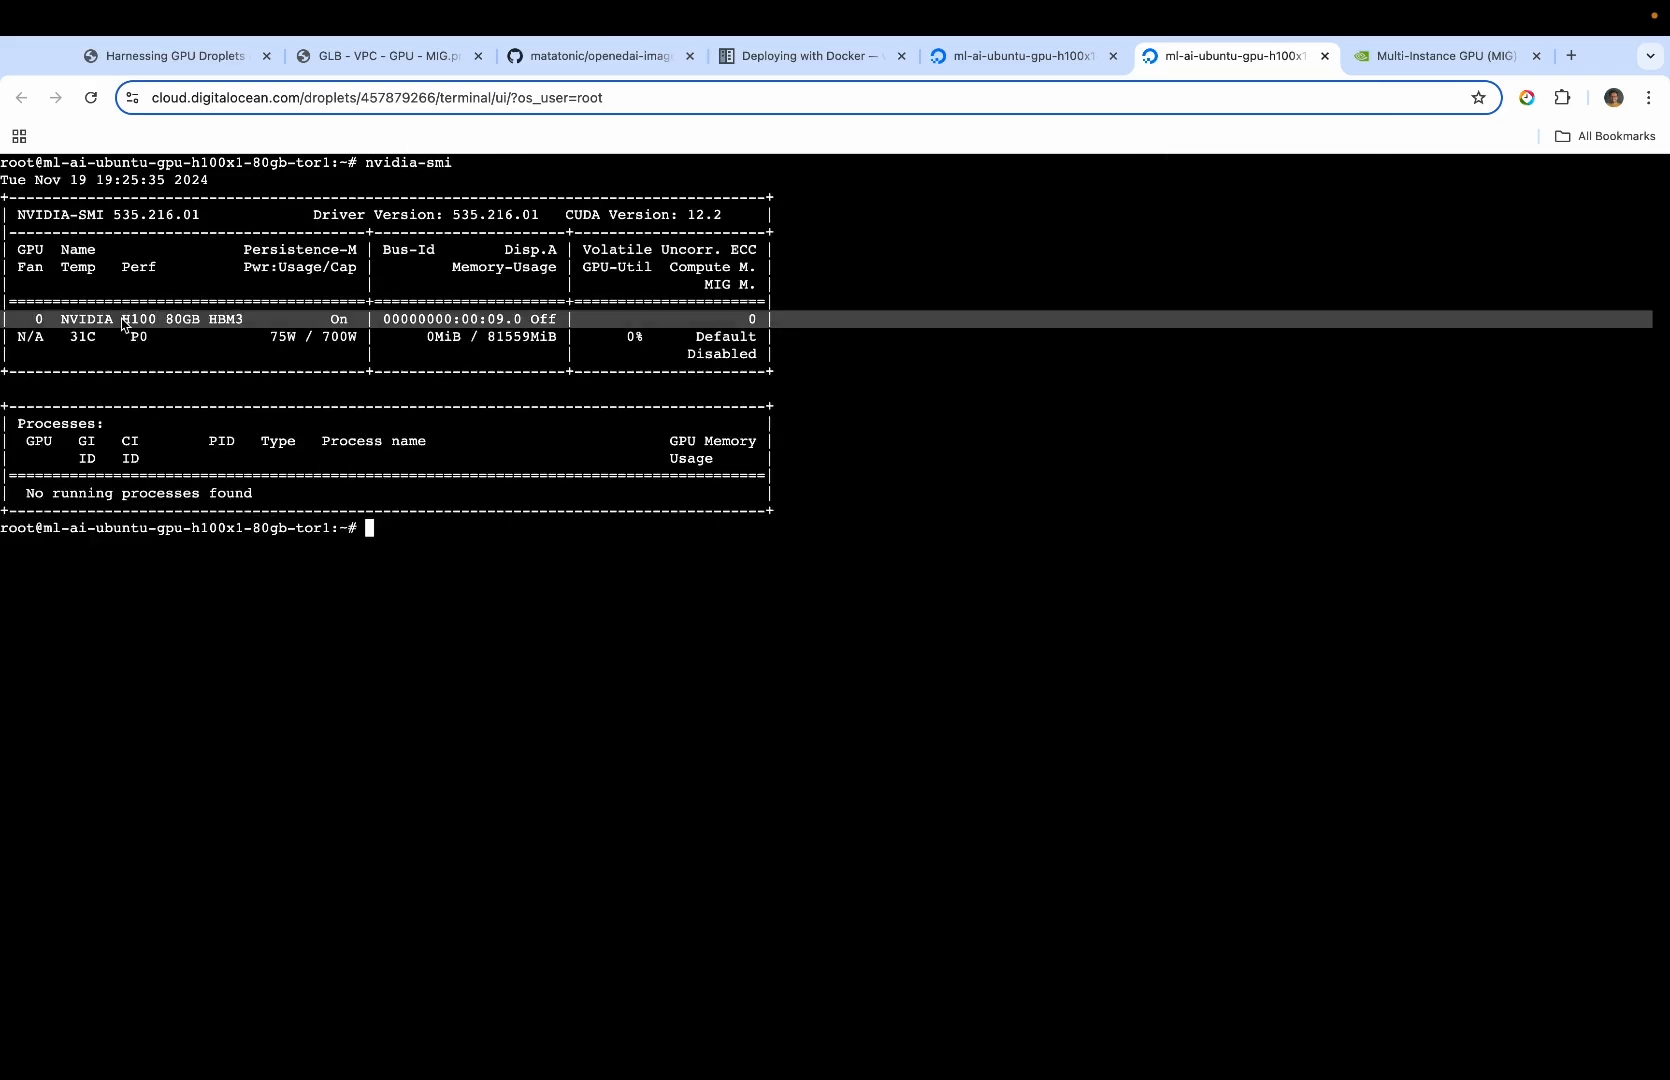
click(431, 503)
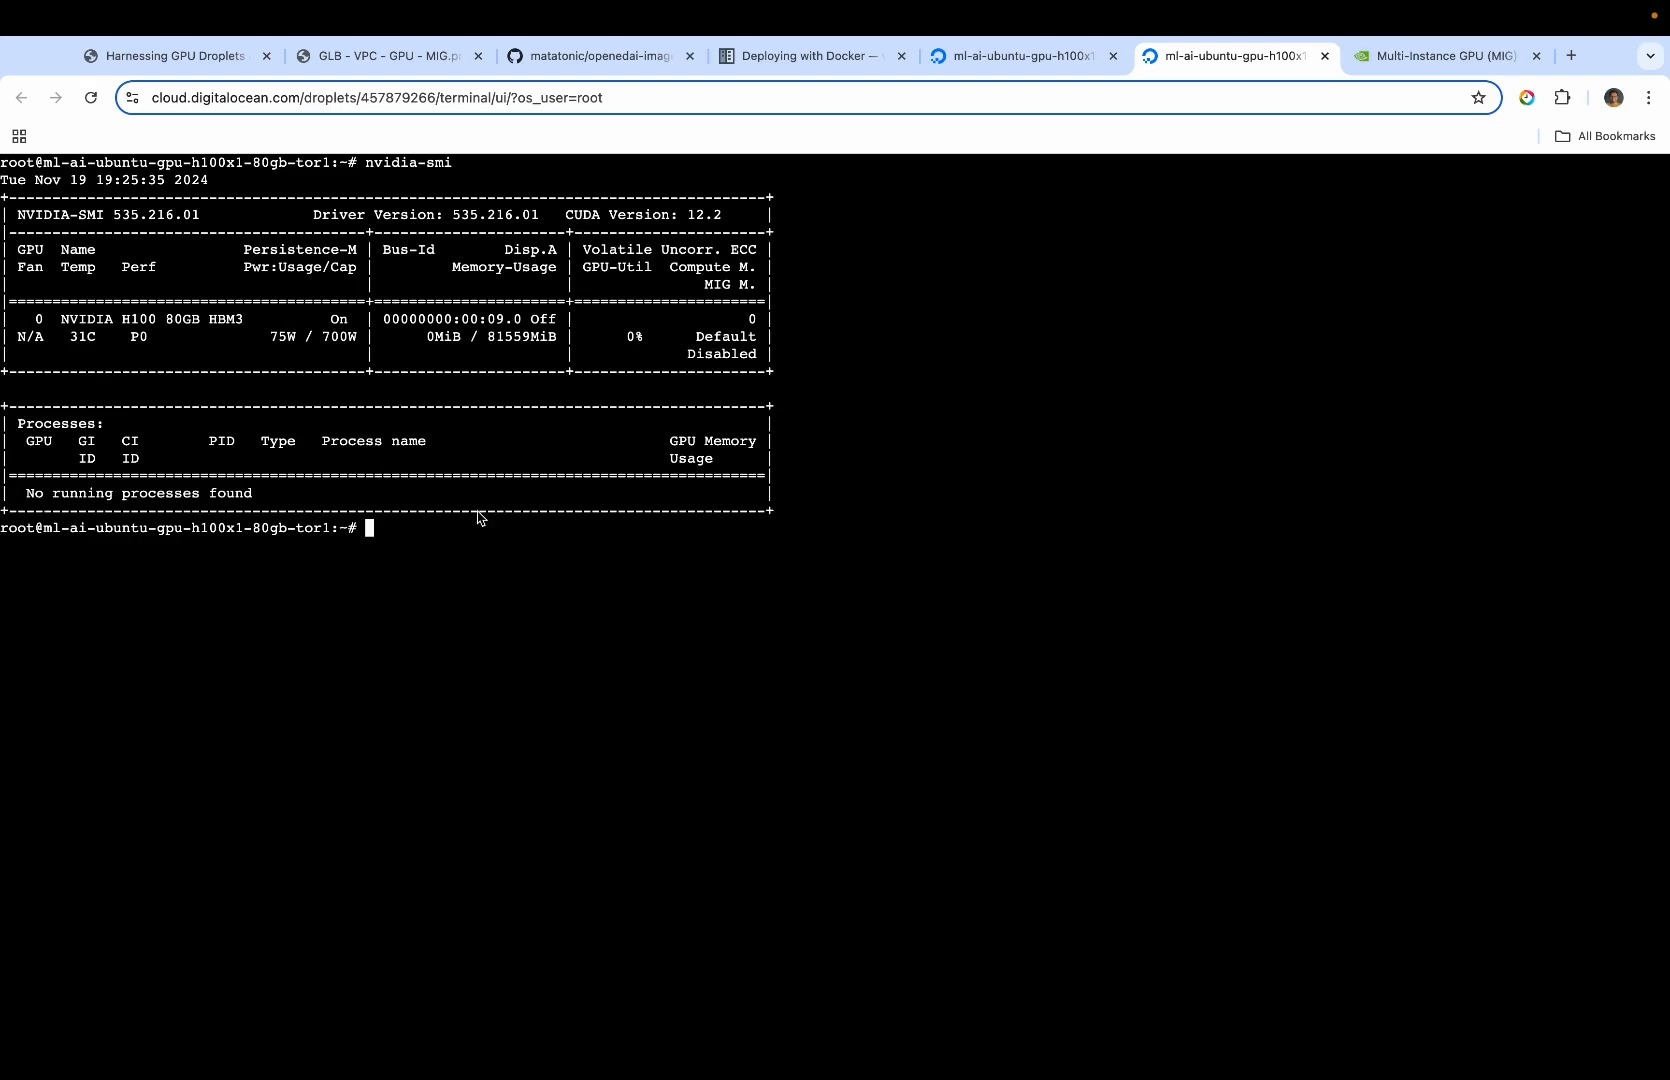
Enable MIG mode on GPU 0 by running "sudo nvidia-smi -i 0 -mig 1" from setup.md in the droplet console
key(ctrl+Right)
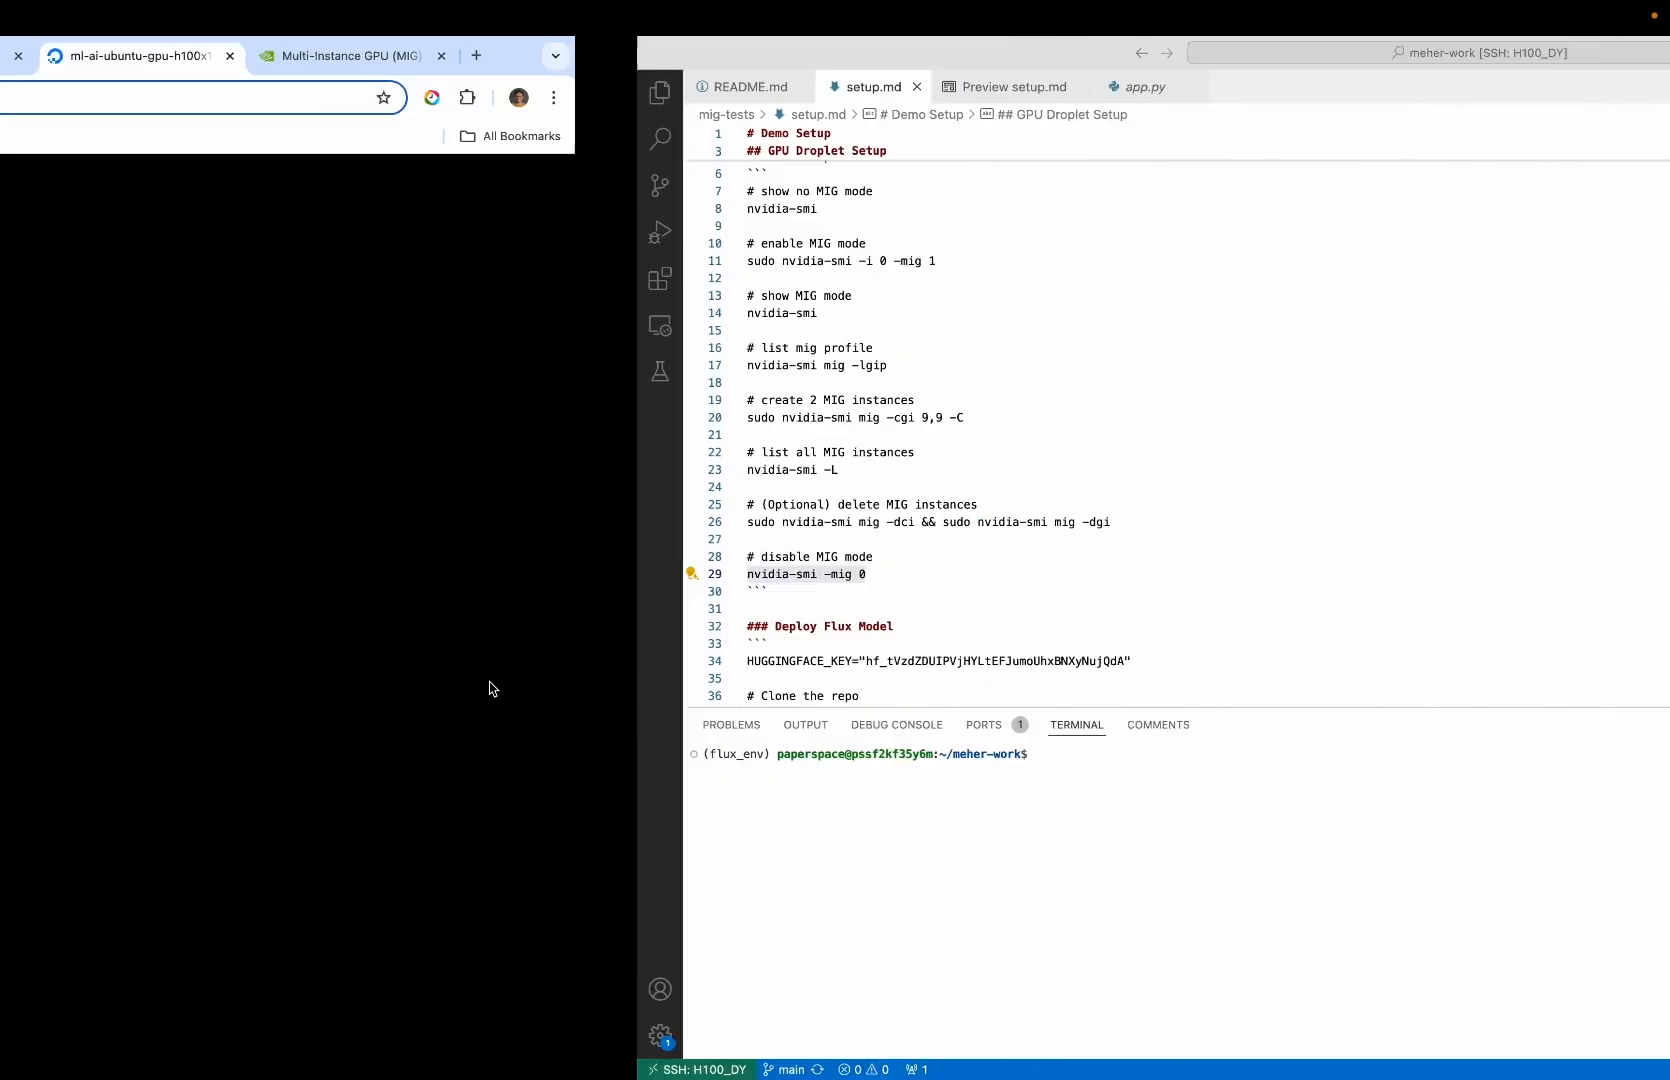
drag(307, 261, 106, 261)
key(super+c)
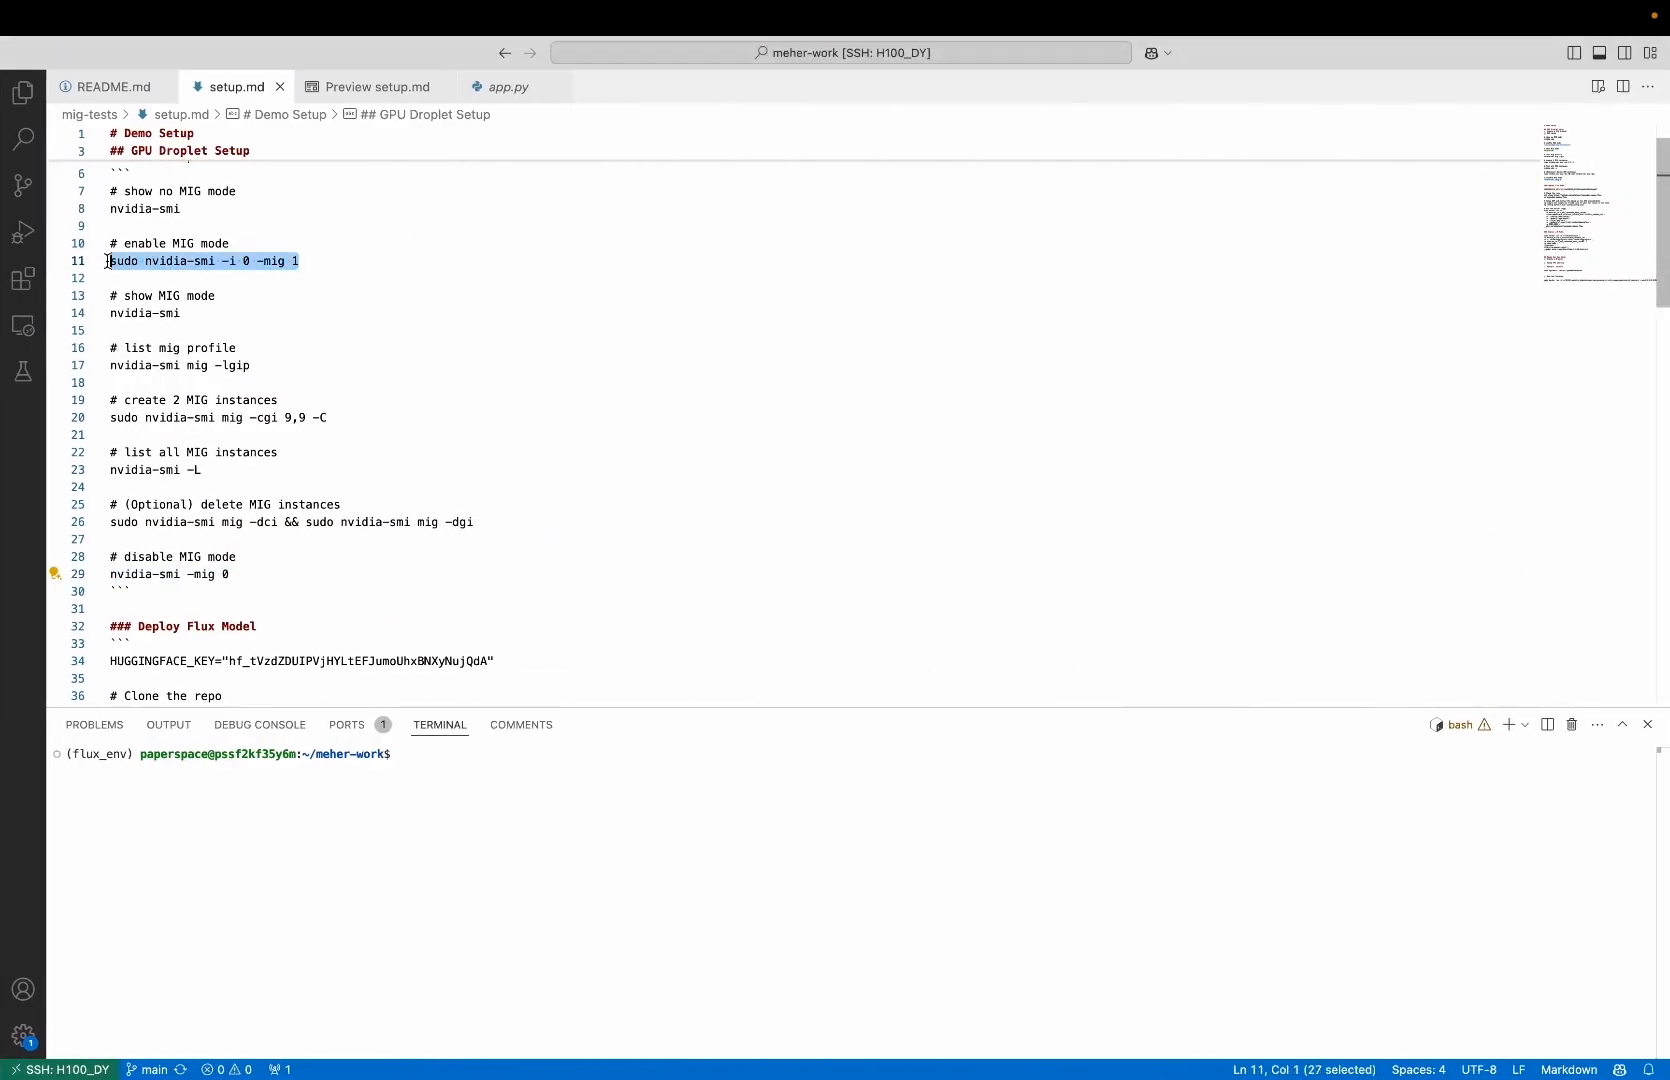
key(ctrl+Left)
key(super+v)
key(Return)
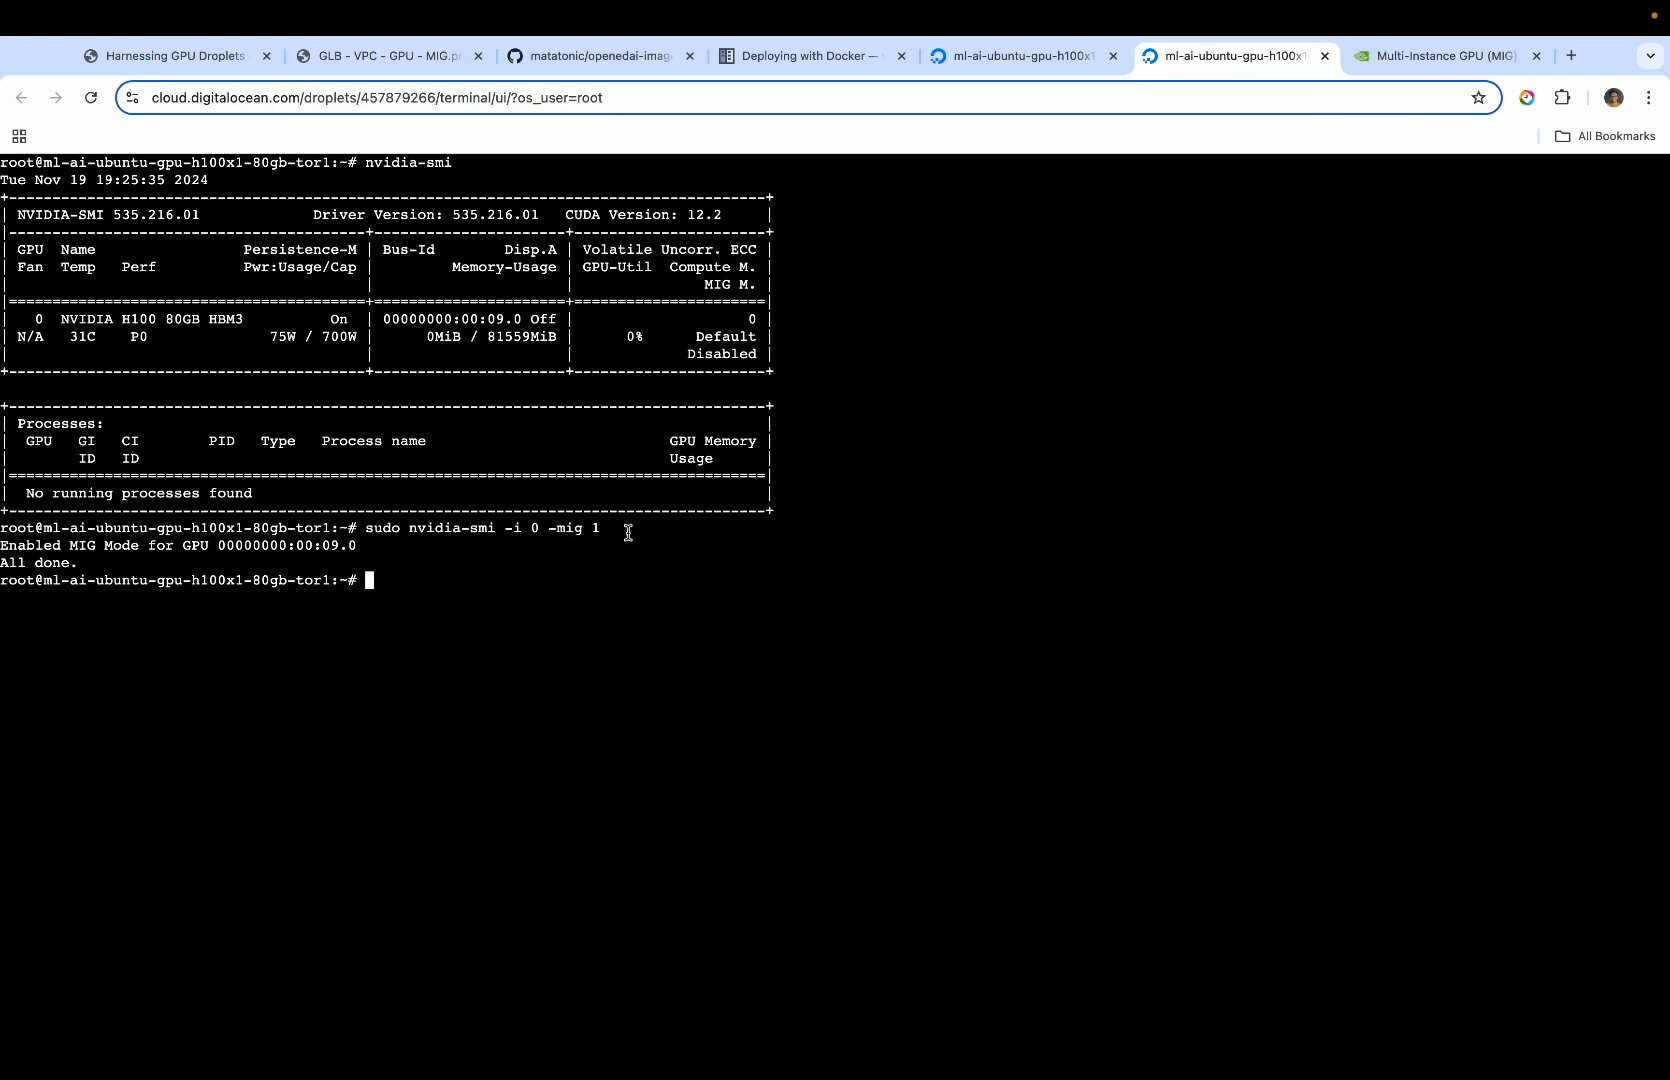
List the GPU instance profiles with "nvidia-smi mig -lgip" from setup.md and examine the MIG 3g.40gb profile's row and ID
key(ctrl+Right)
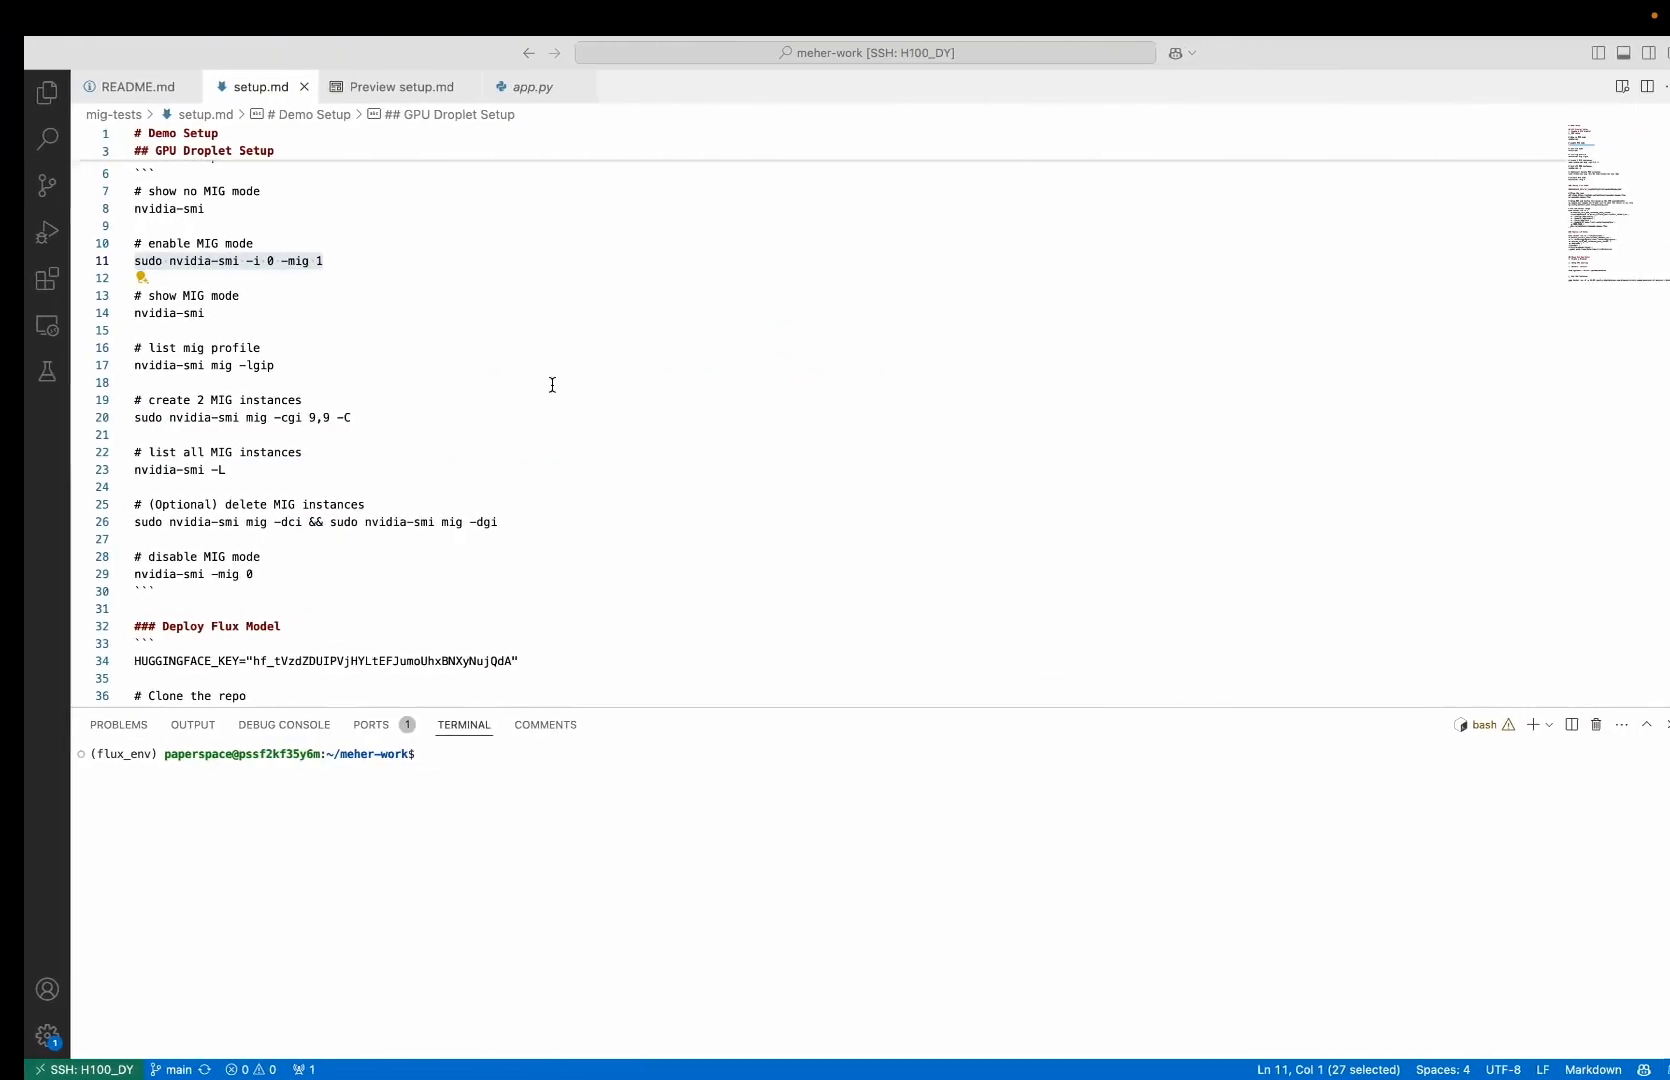
drag(253, 365, 108, 366)
key(super+c)
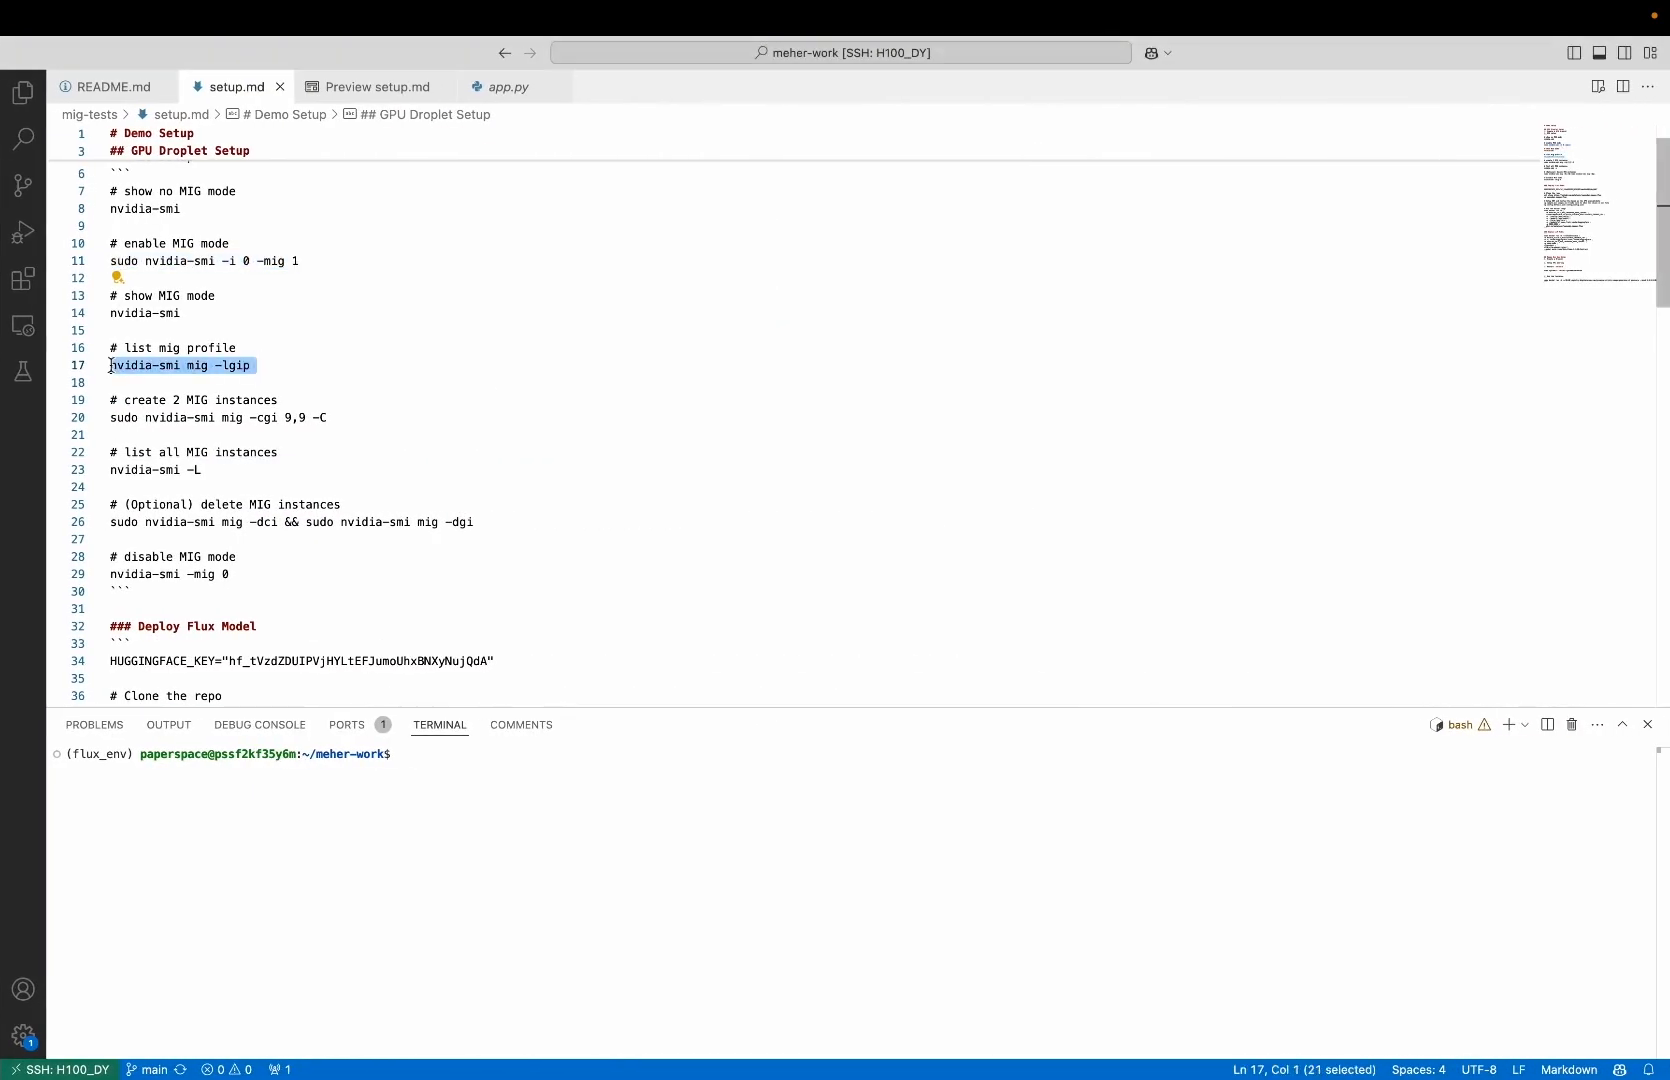
key(ctrl+Left)
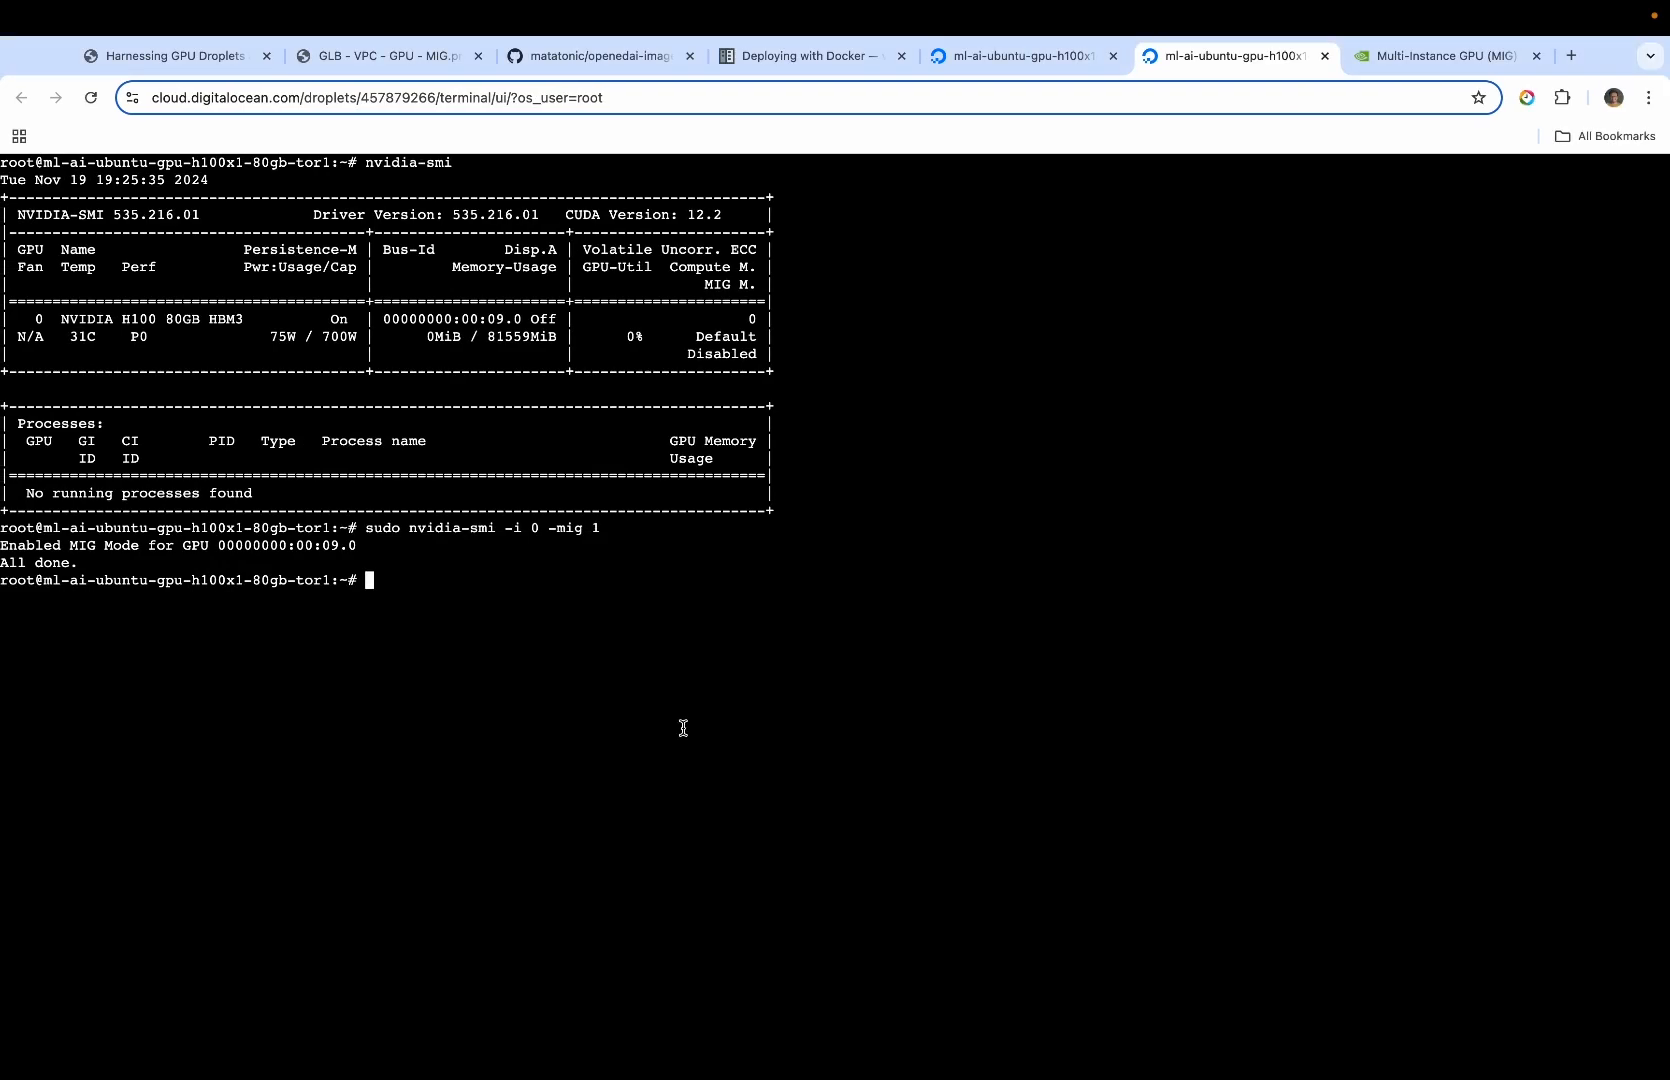
key(super+v)
key(Return)
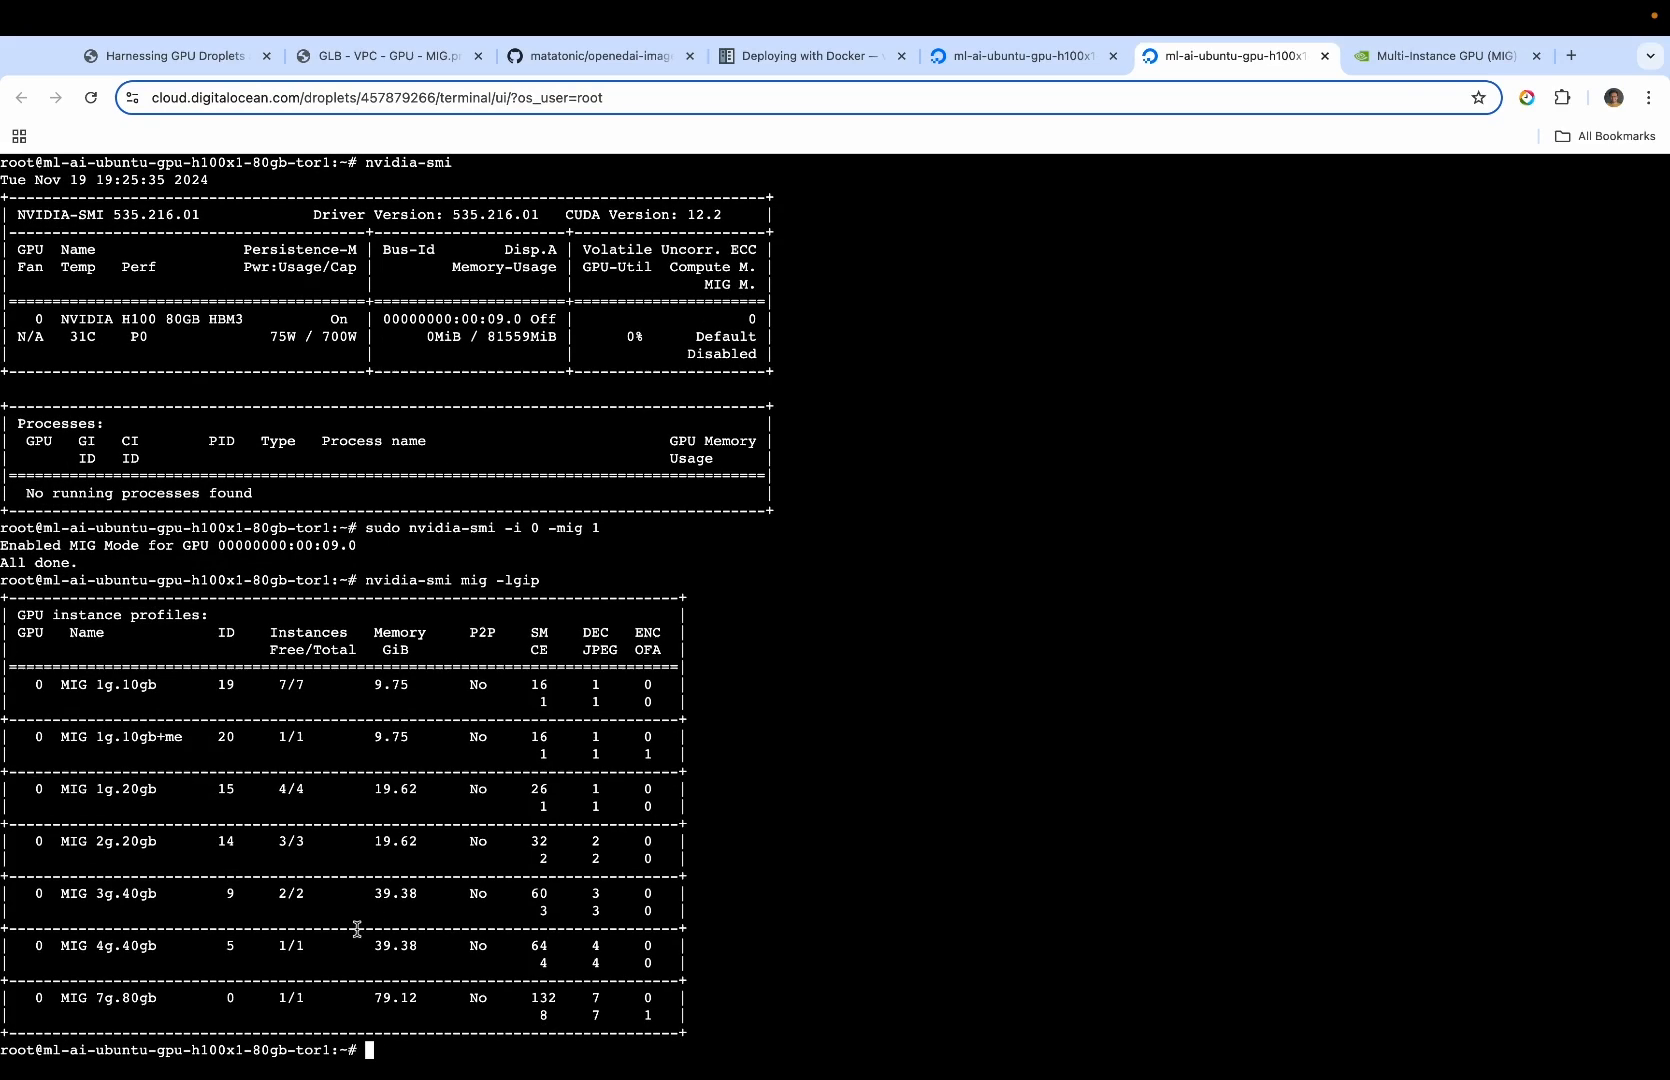
triple_click(153, 900)
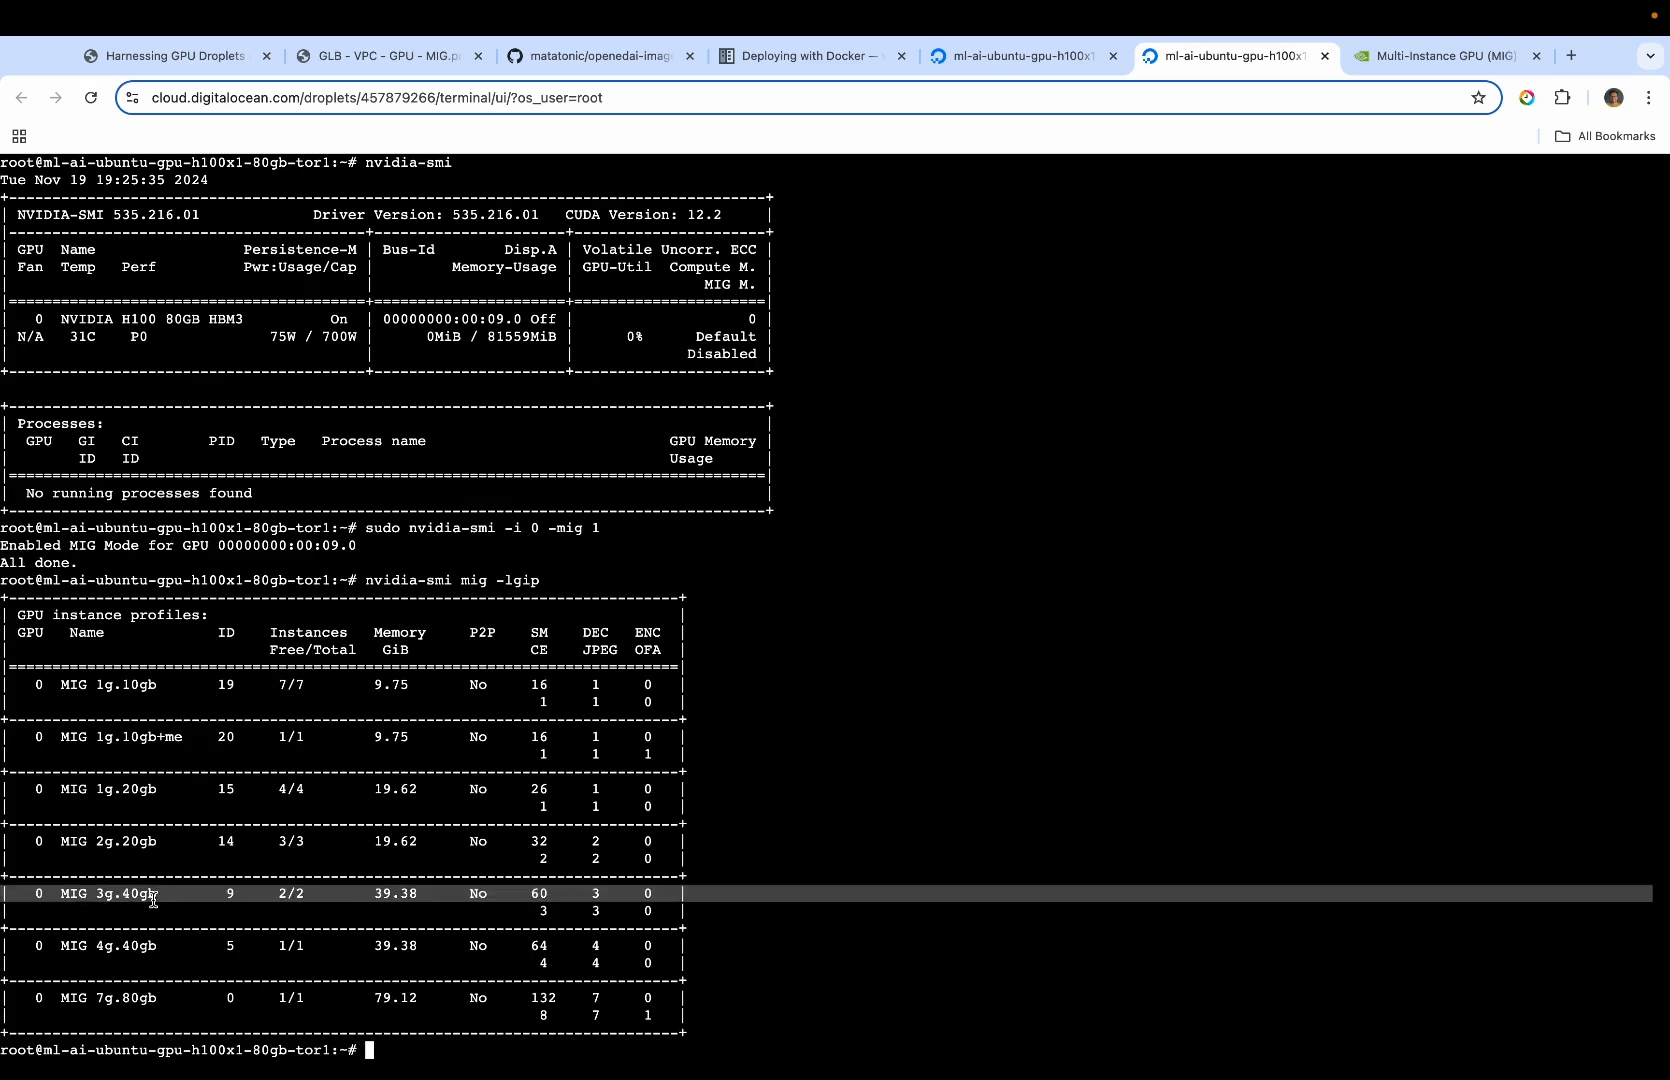
click(275, 912)
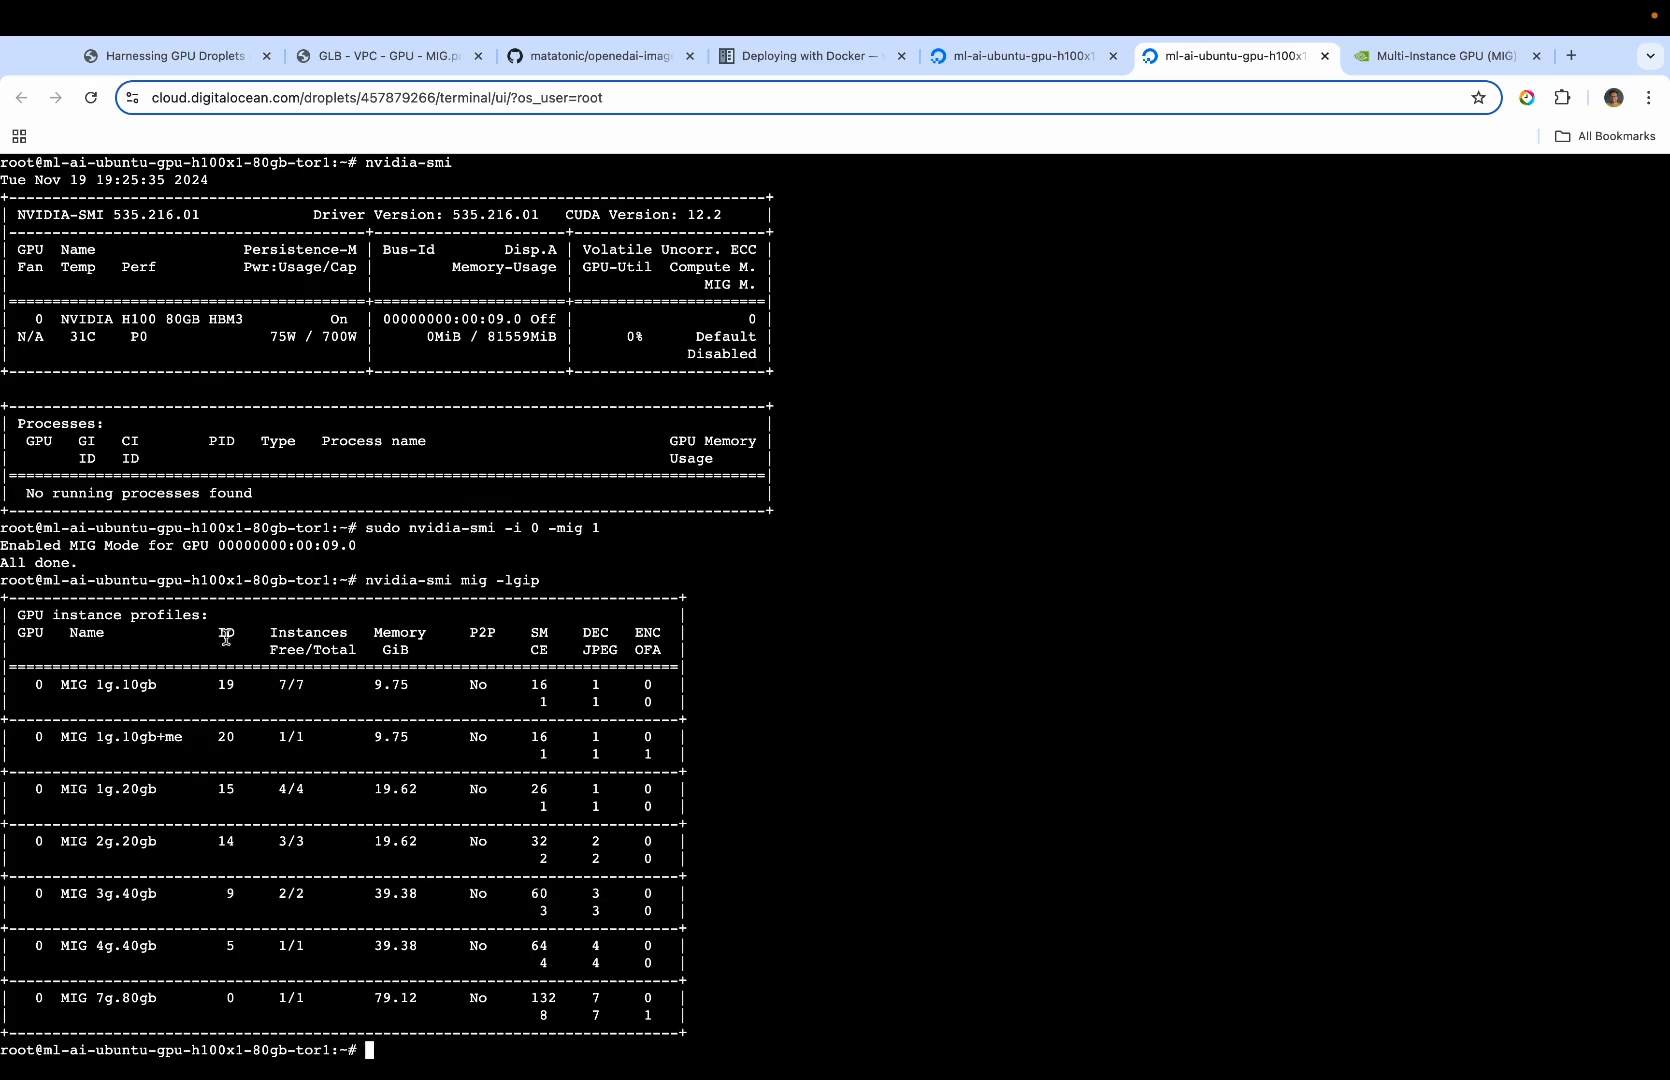
drag(243, 894, 221, 897)
click(221, 897)
Clear the console and create two MIG instances with profile 9 by running "sudo nvidia-smi mig -cgi 9,9 -C" from setup.md
key(Return)
text(clear)
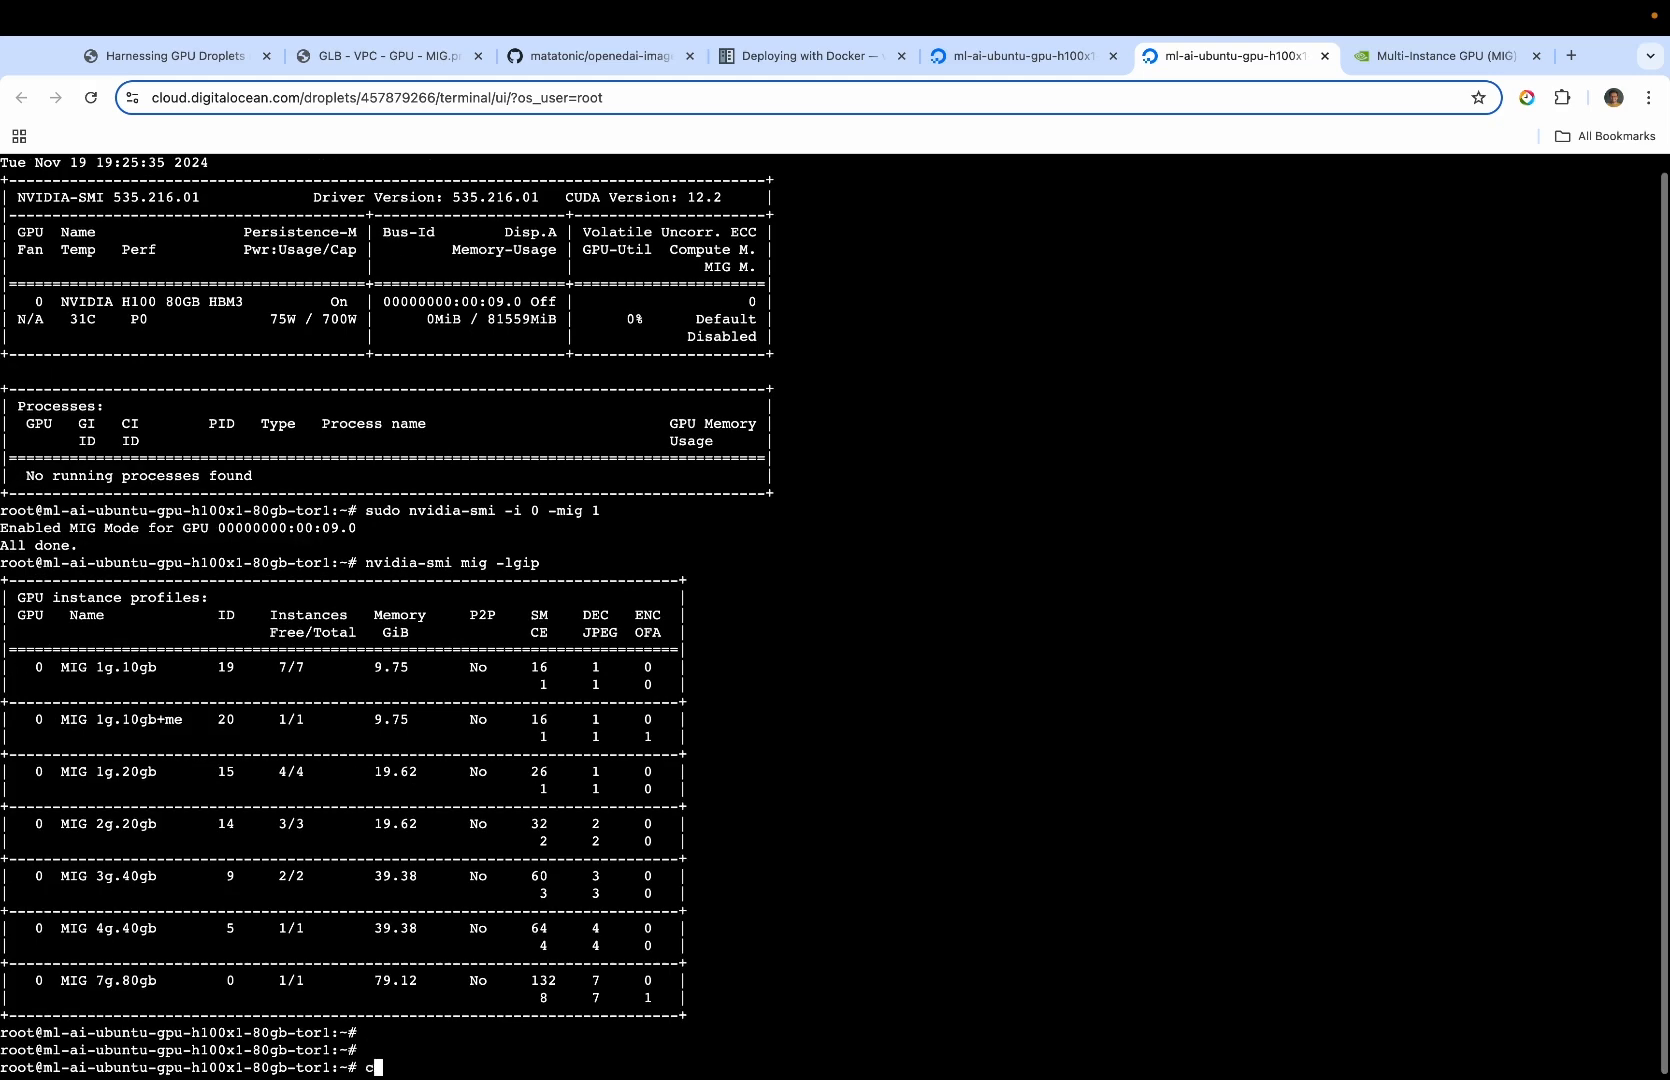
key(Return)
key(ctrl+Right)
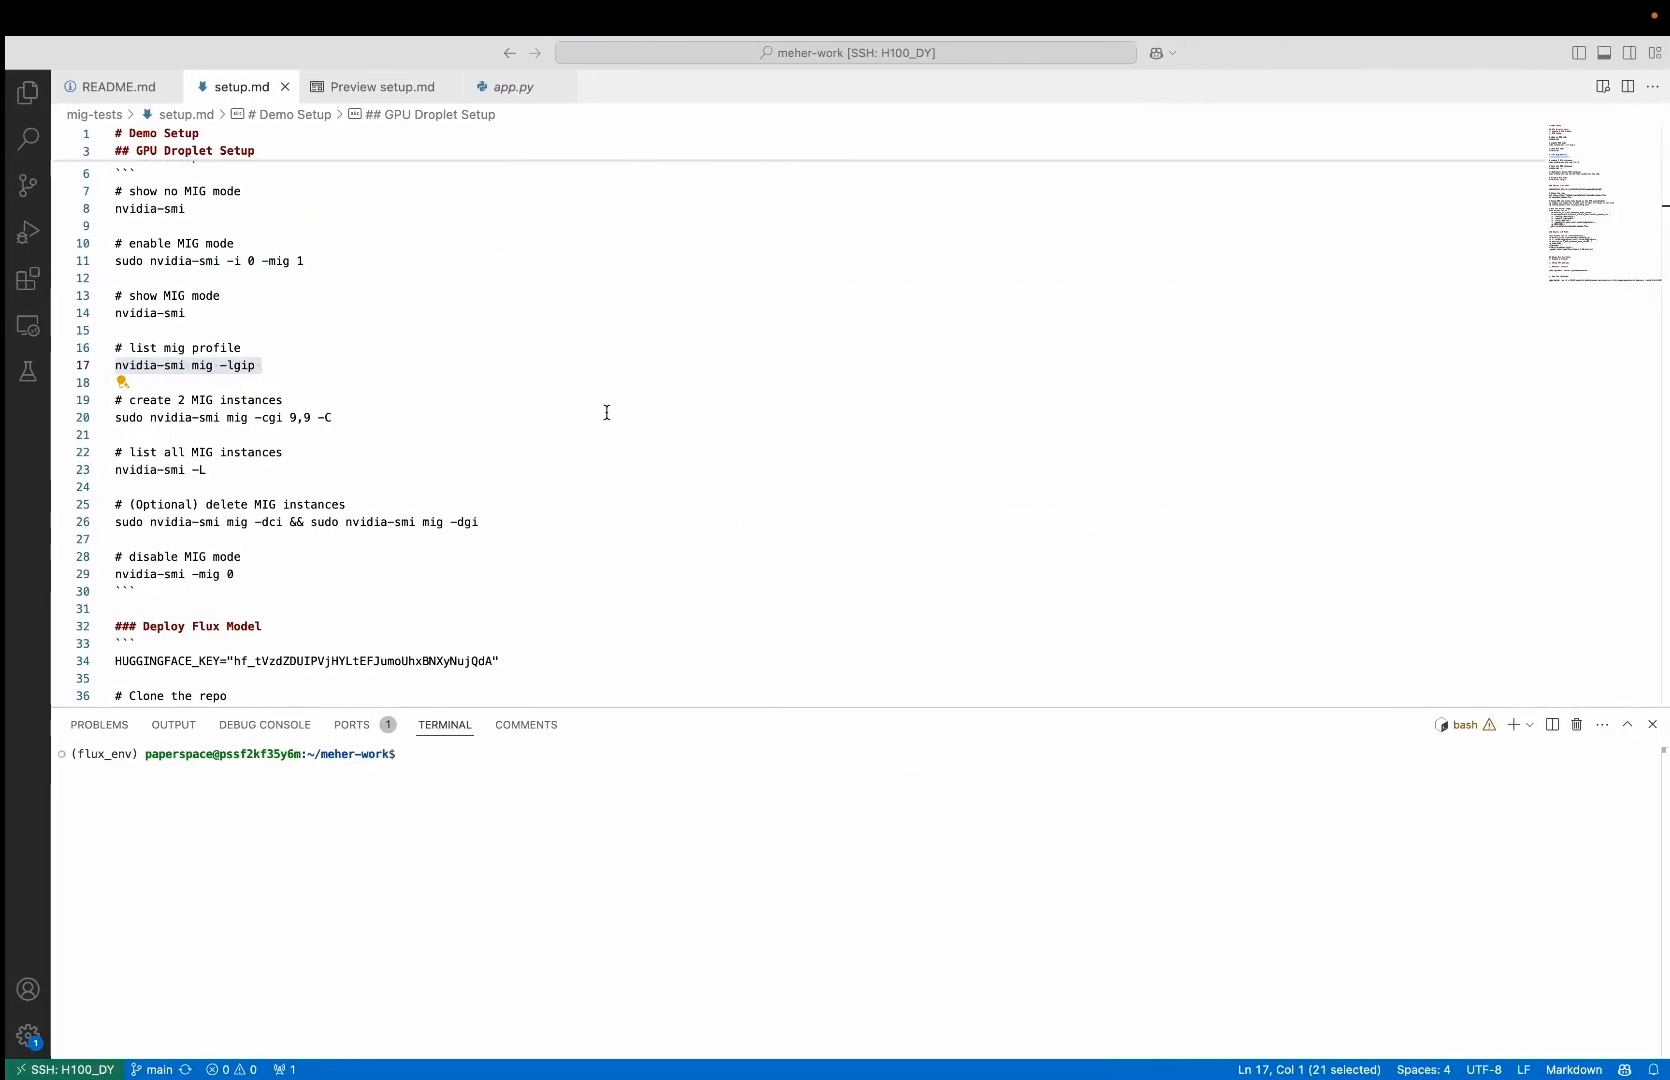
drag(329, 418, 110, 421)
key(super+c)
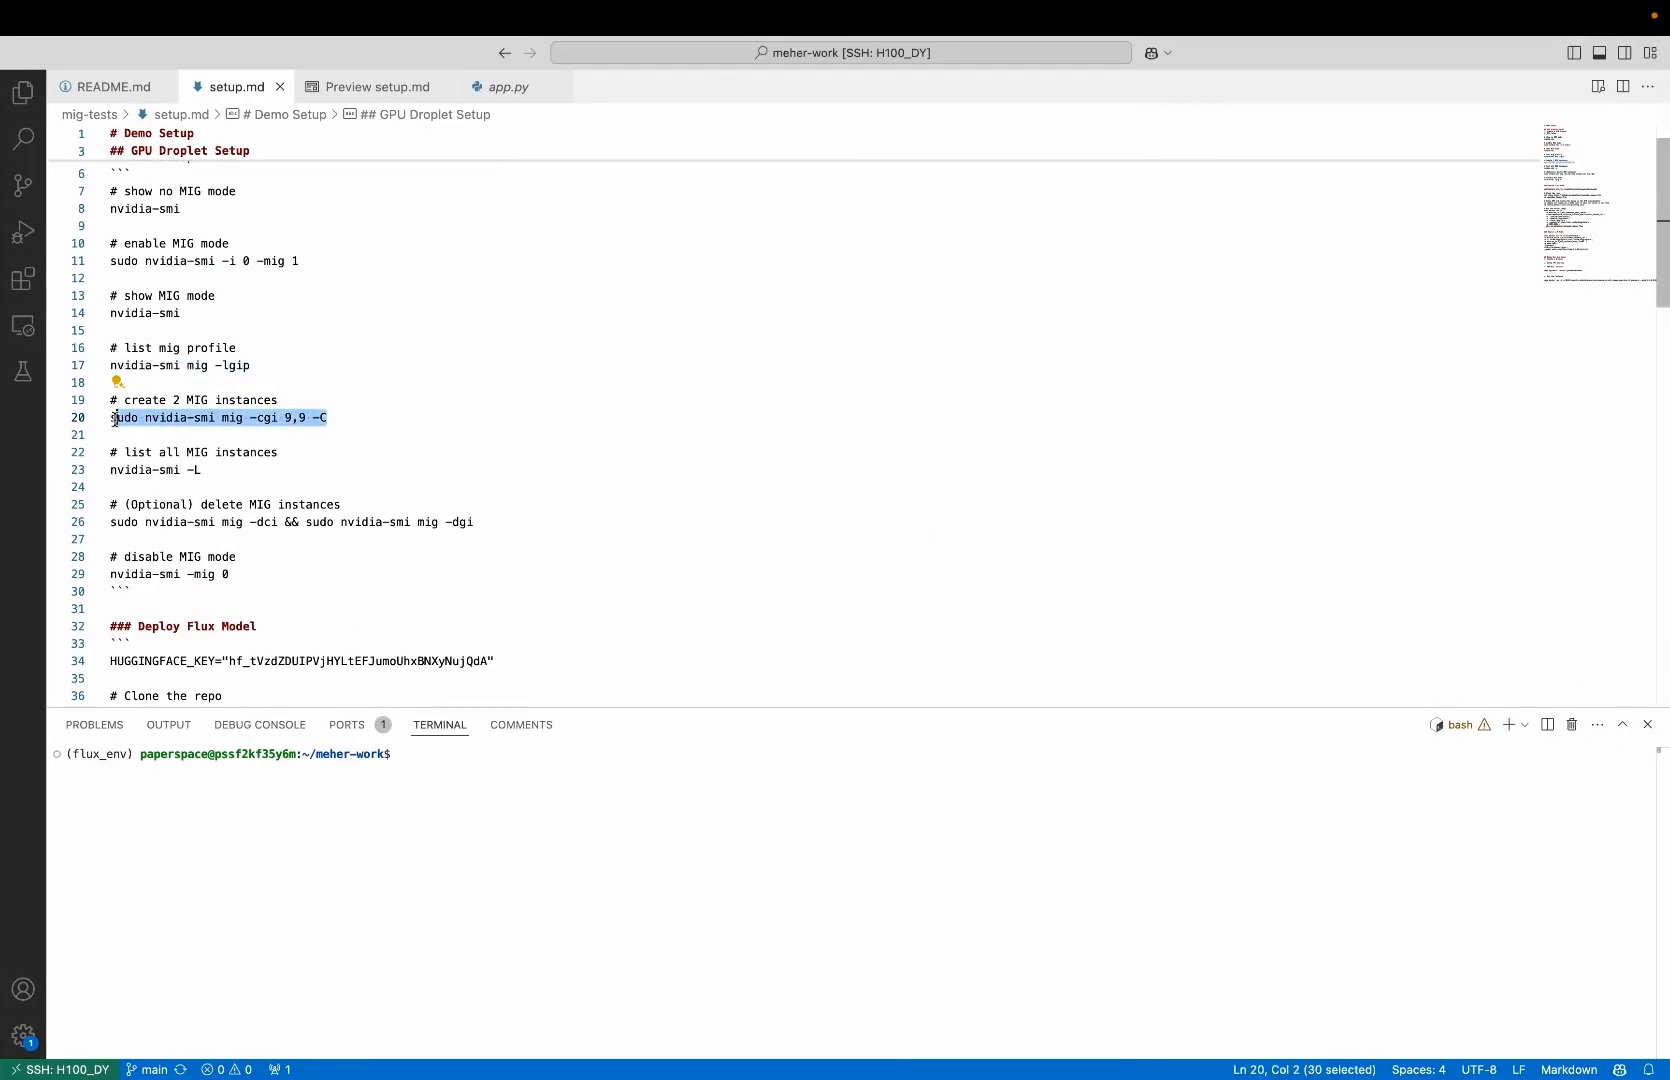
key(ctrl+Left)
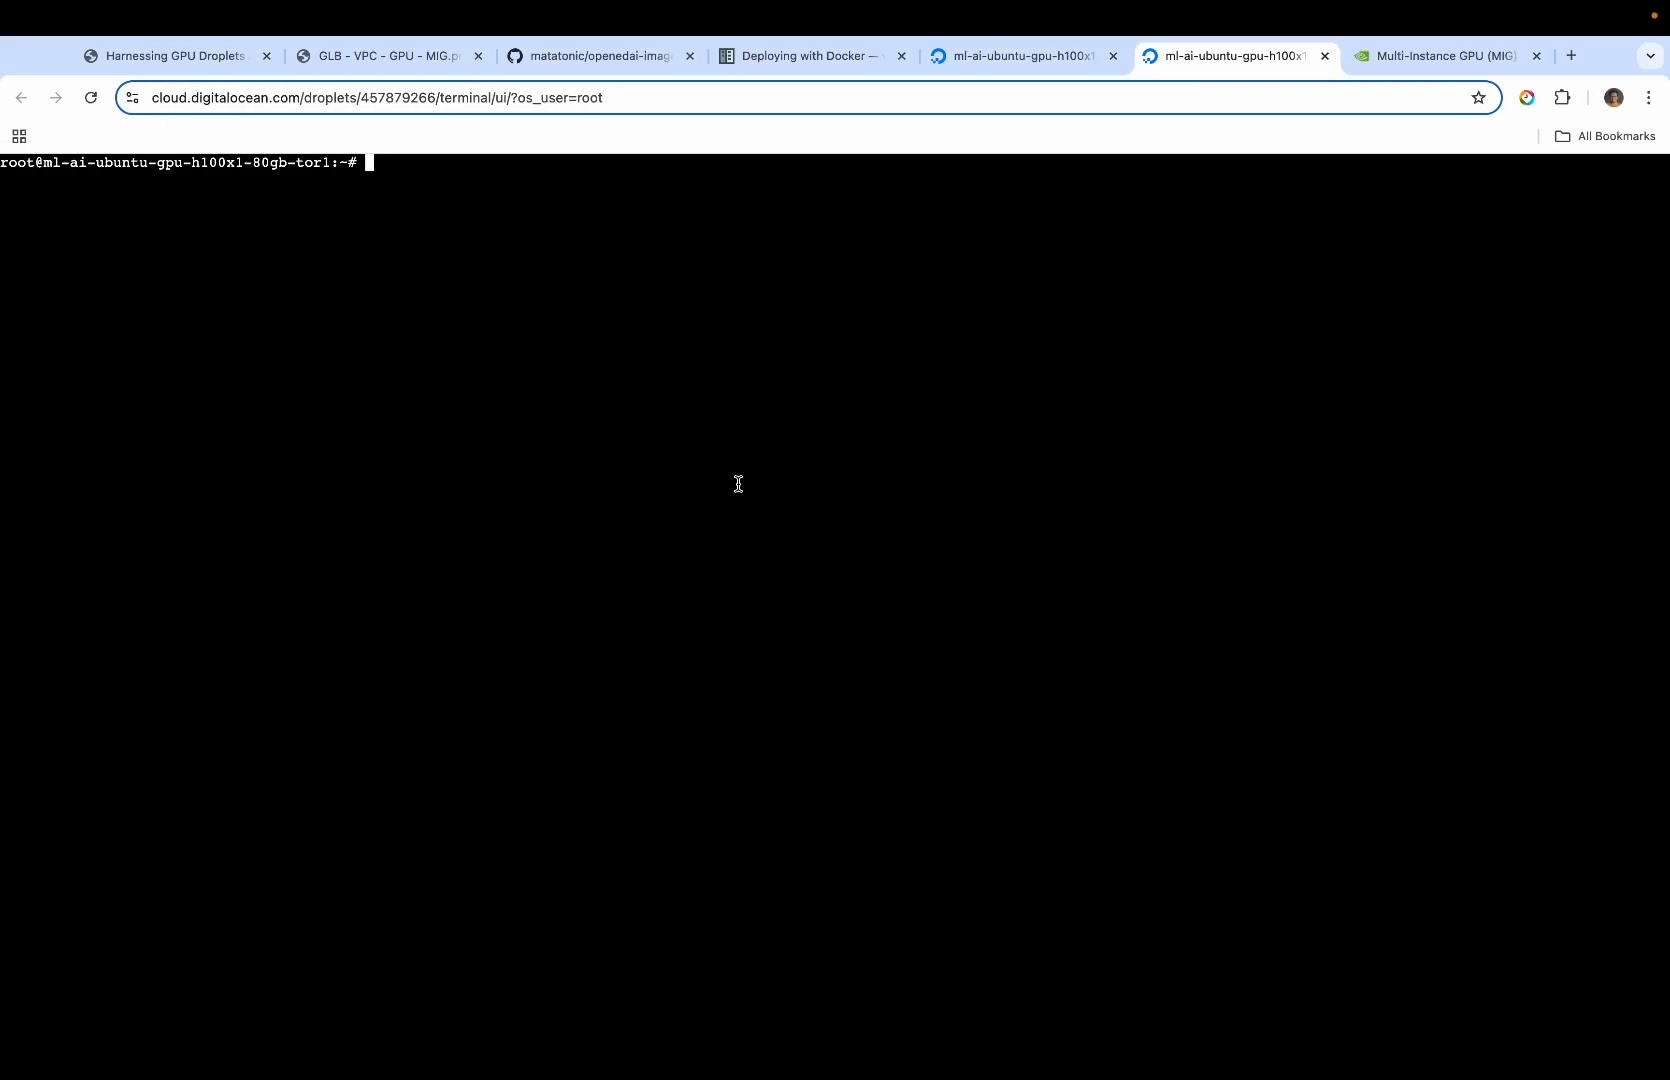
key(super+v)
key(Return)
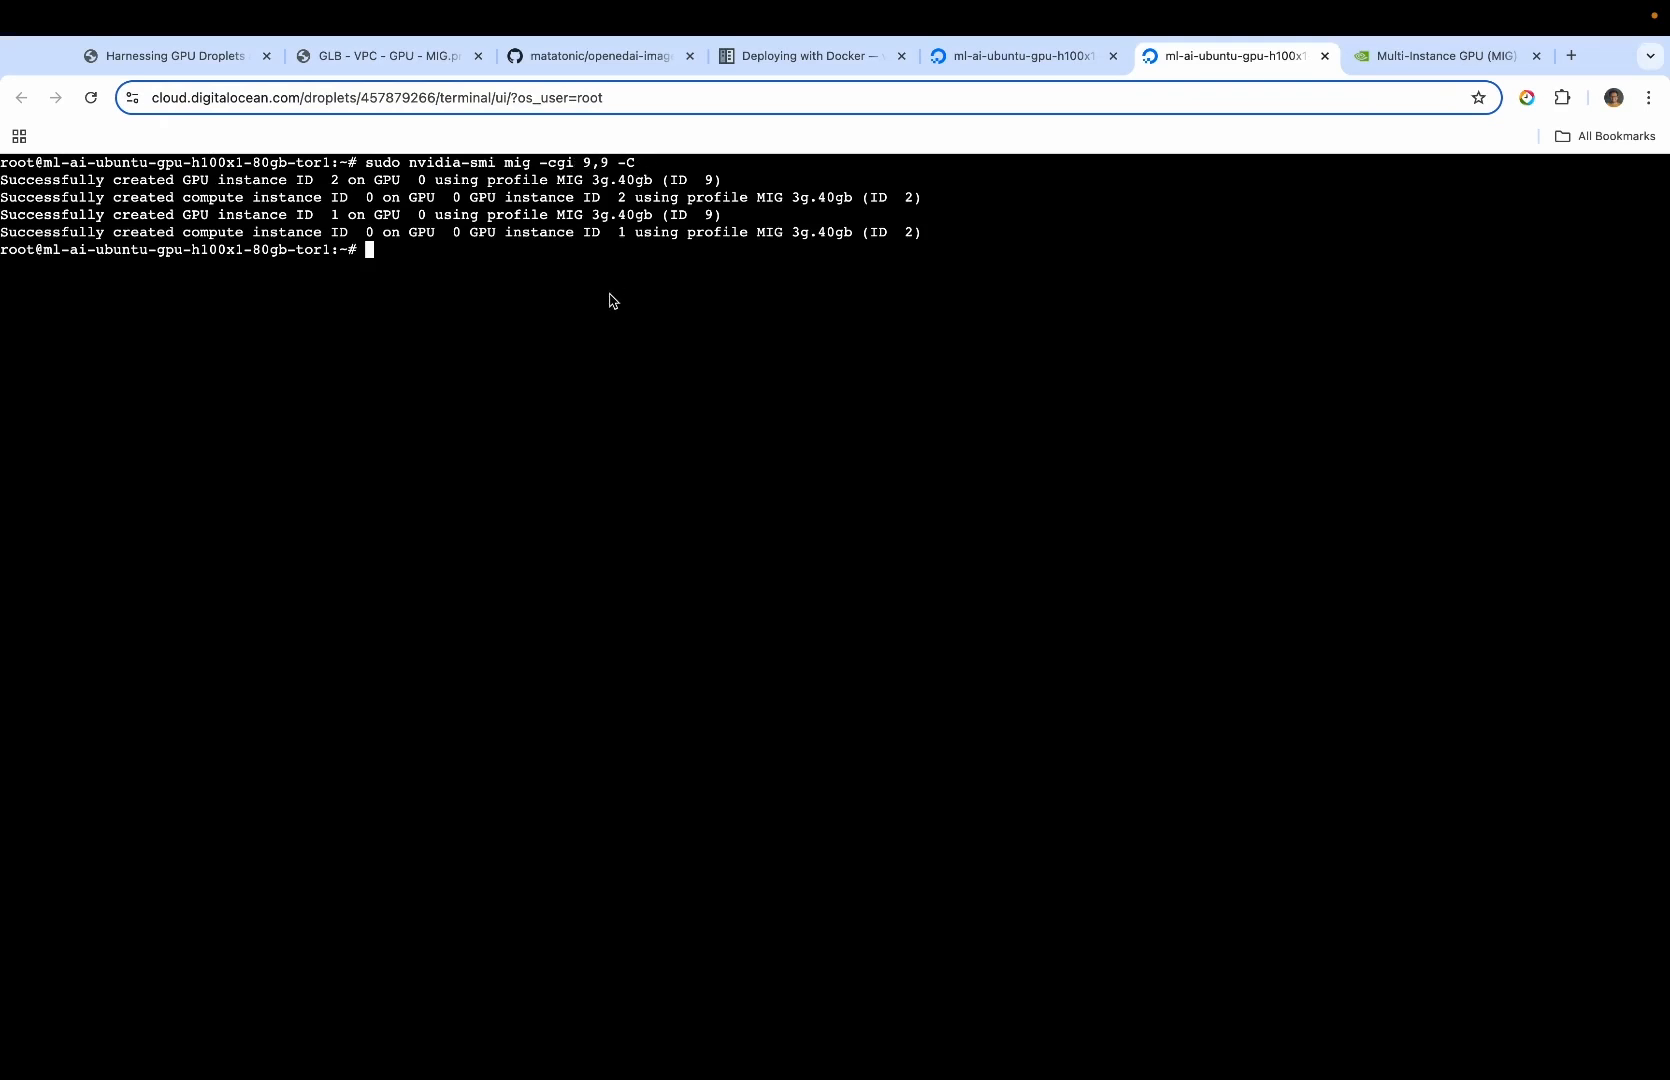
Run nvidia-smi again to check the GPU's MIG mode and its MIG devices
key(Return)
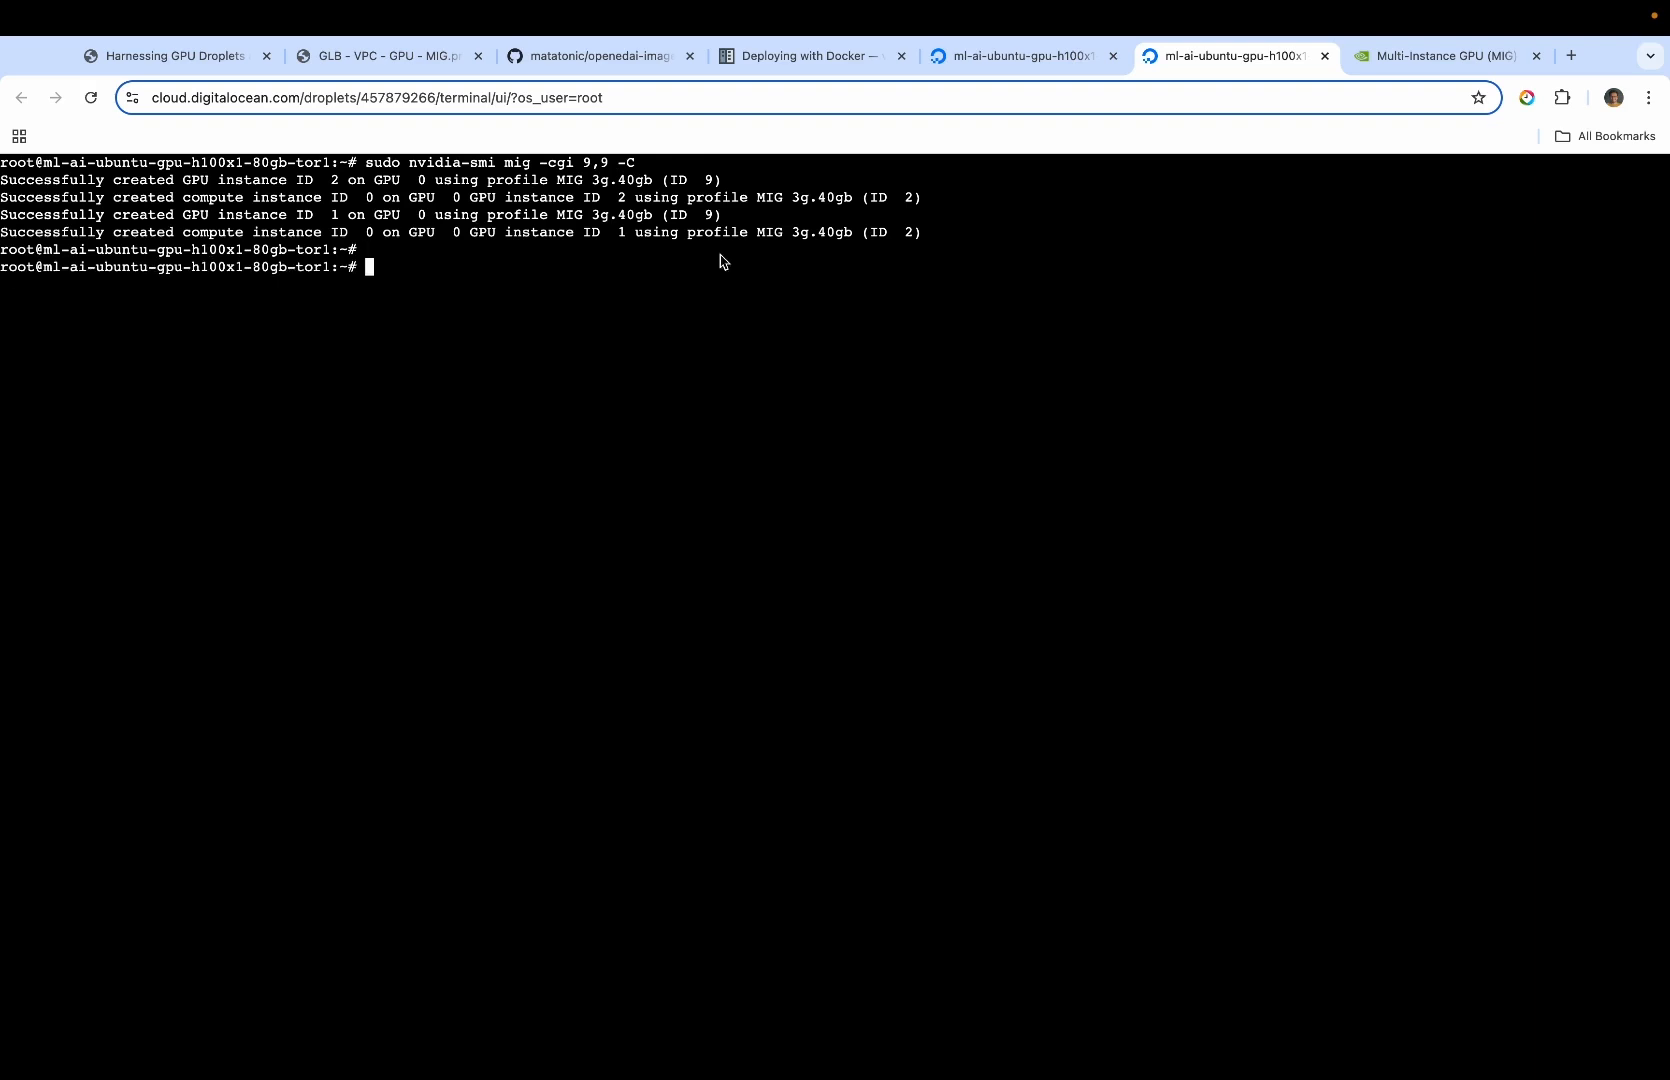
text(nvidia-smi)
key(Return)
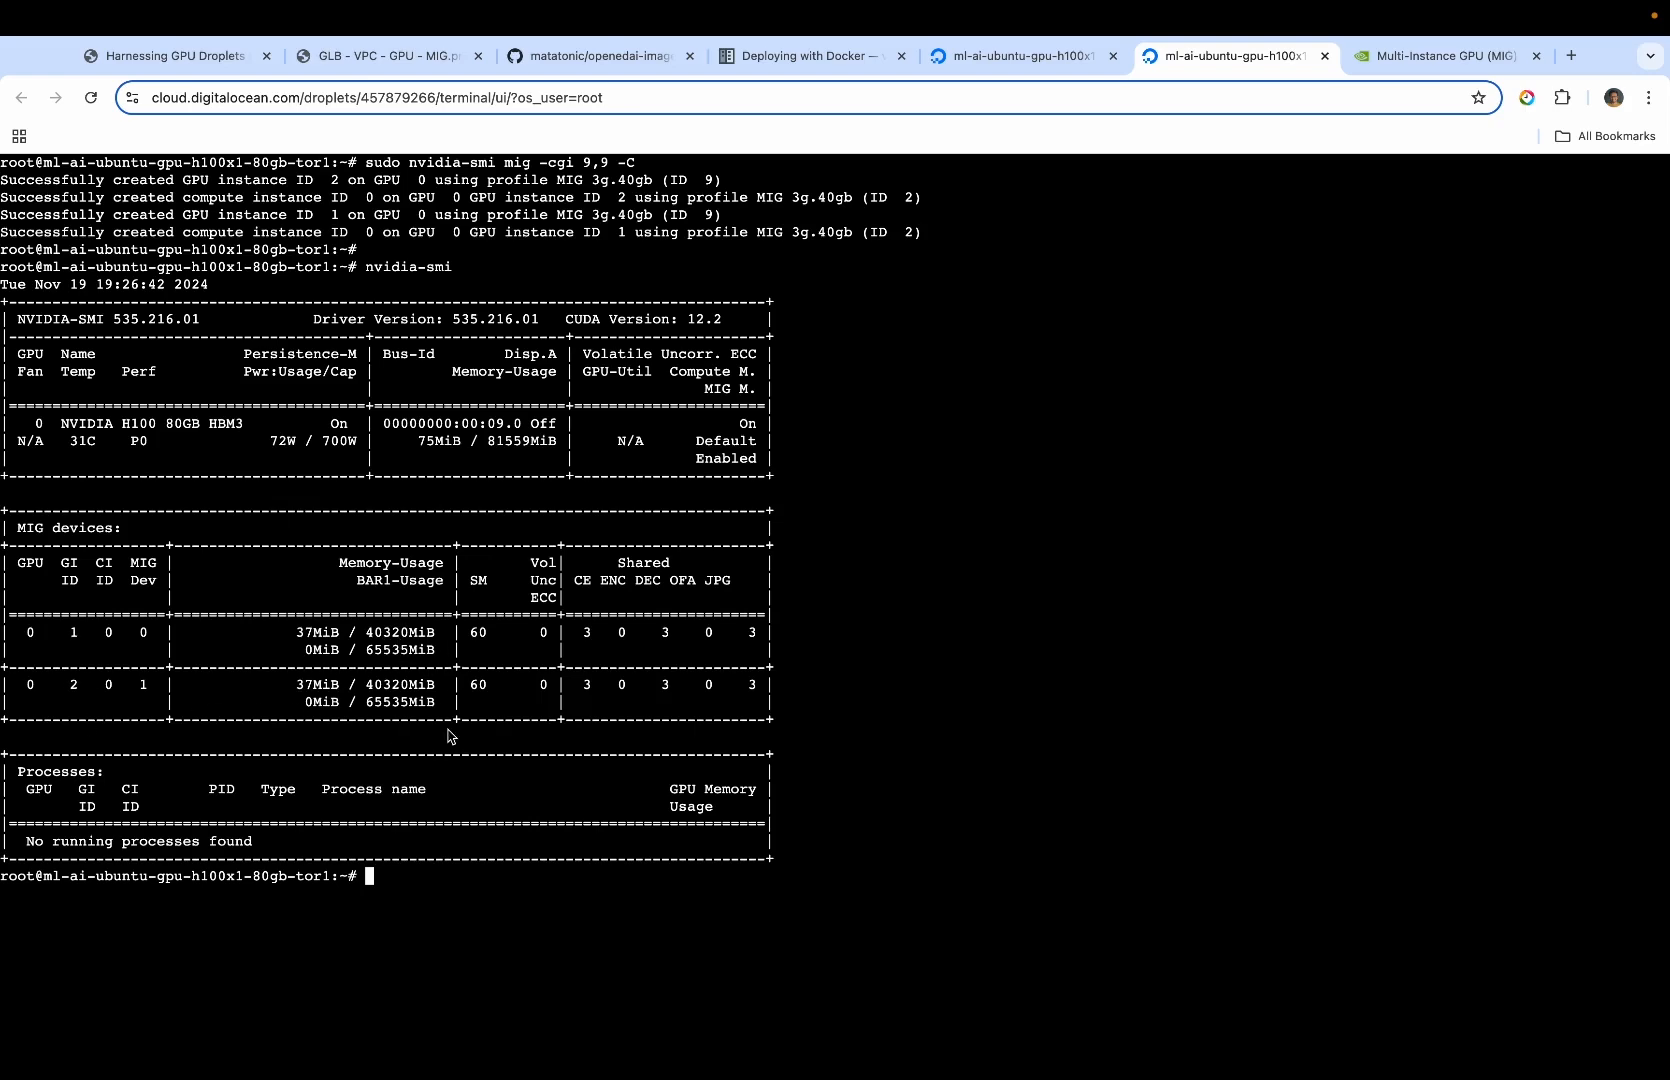
List all MIG instances by running "nvidia-smi -L" from setup.md in the console and highlight the UUID of MIG device 0
key(ctrl+Right)
click(260, 470)
key(alt+shift+Left)
key(alt+shift+Left)
key(alt+shift+Left)
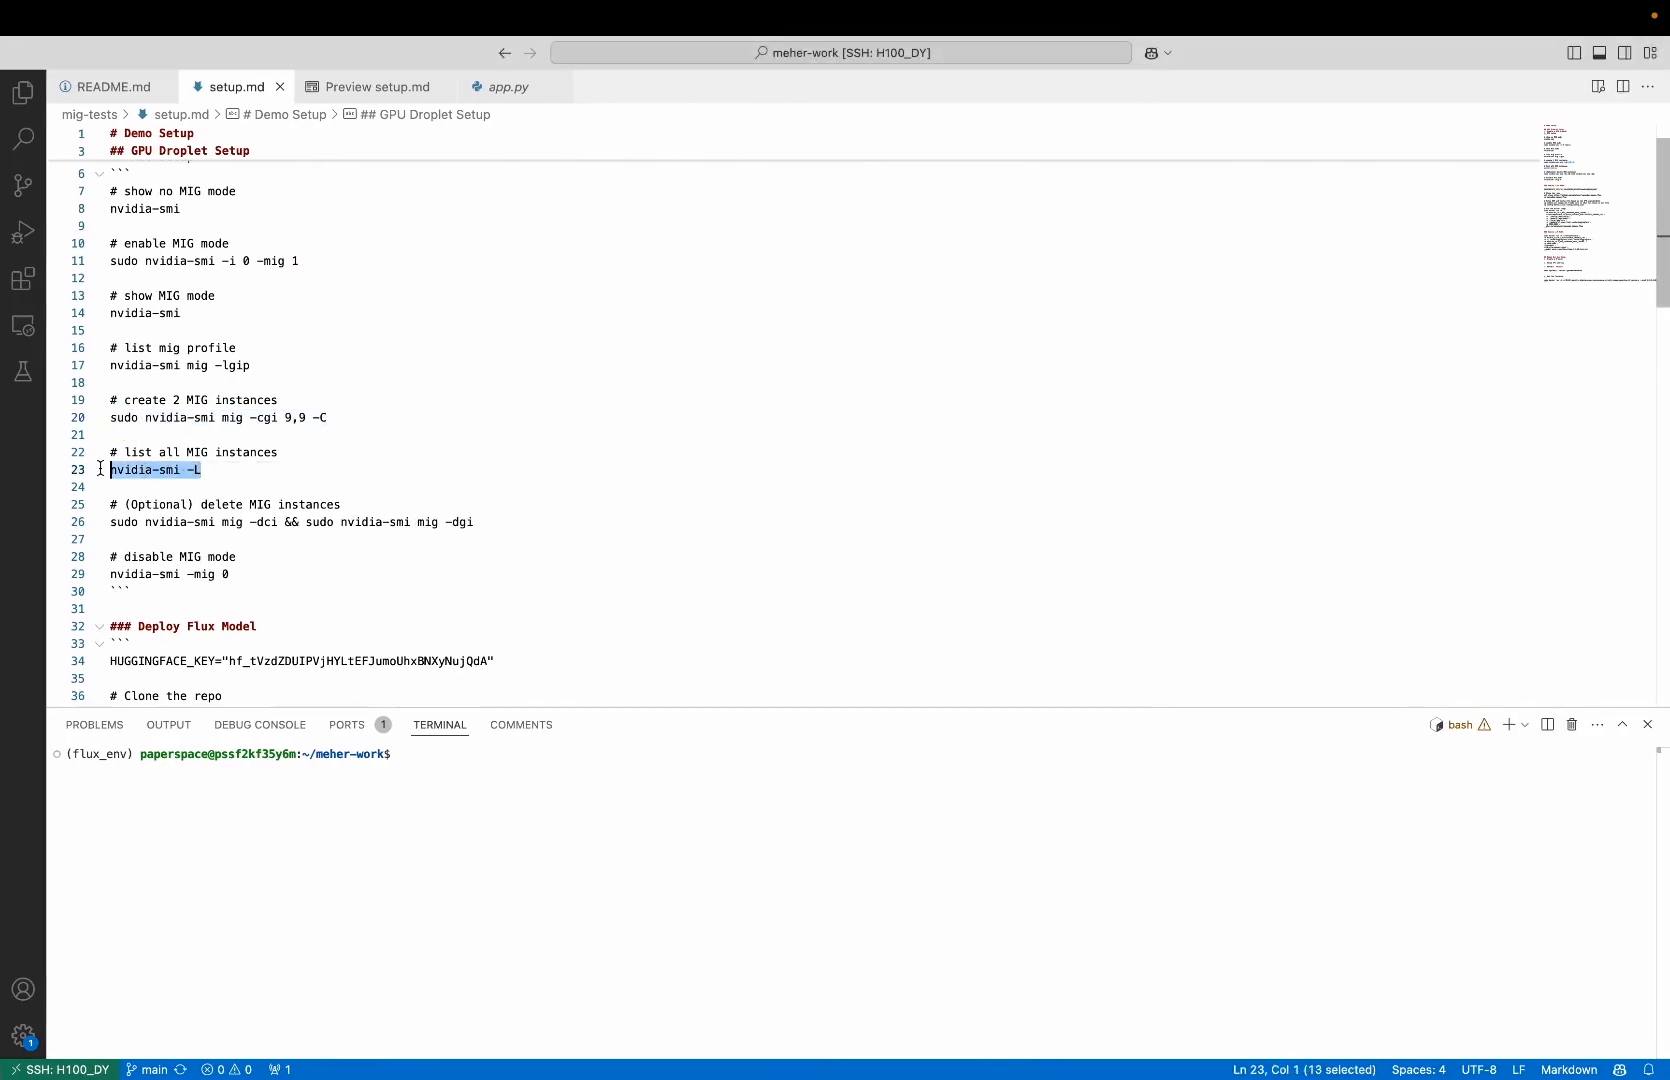
key(ctrl+Left)
key(super+c)
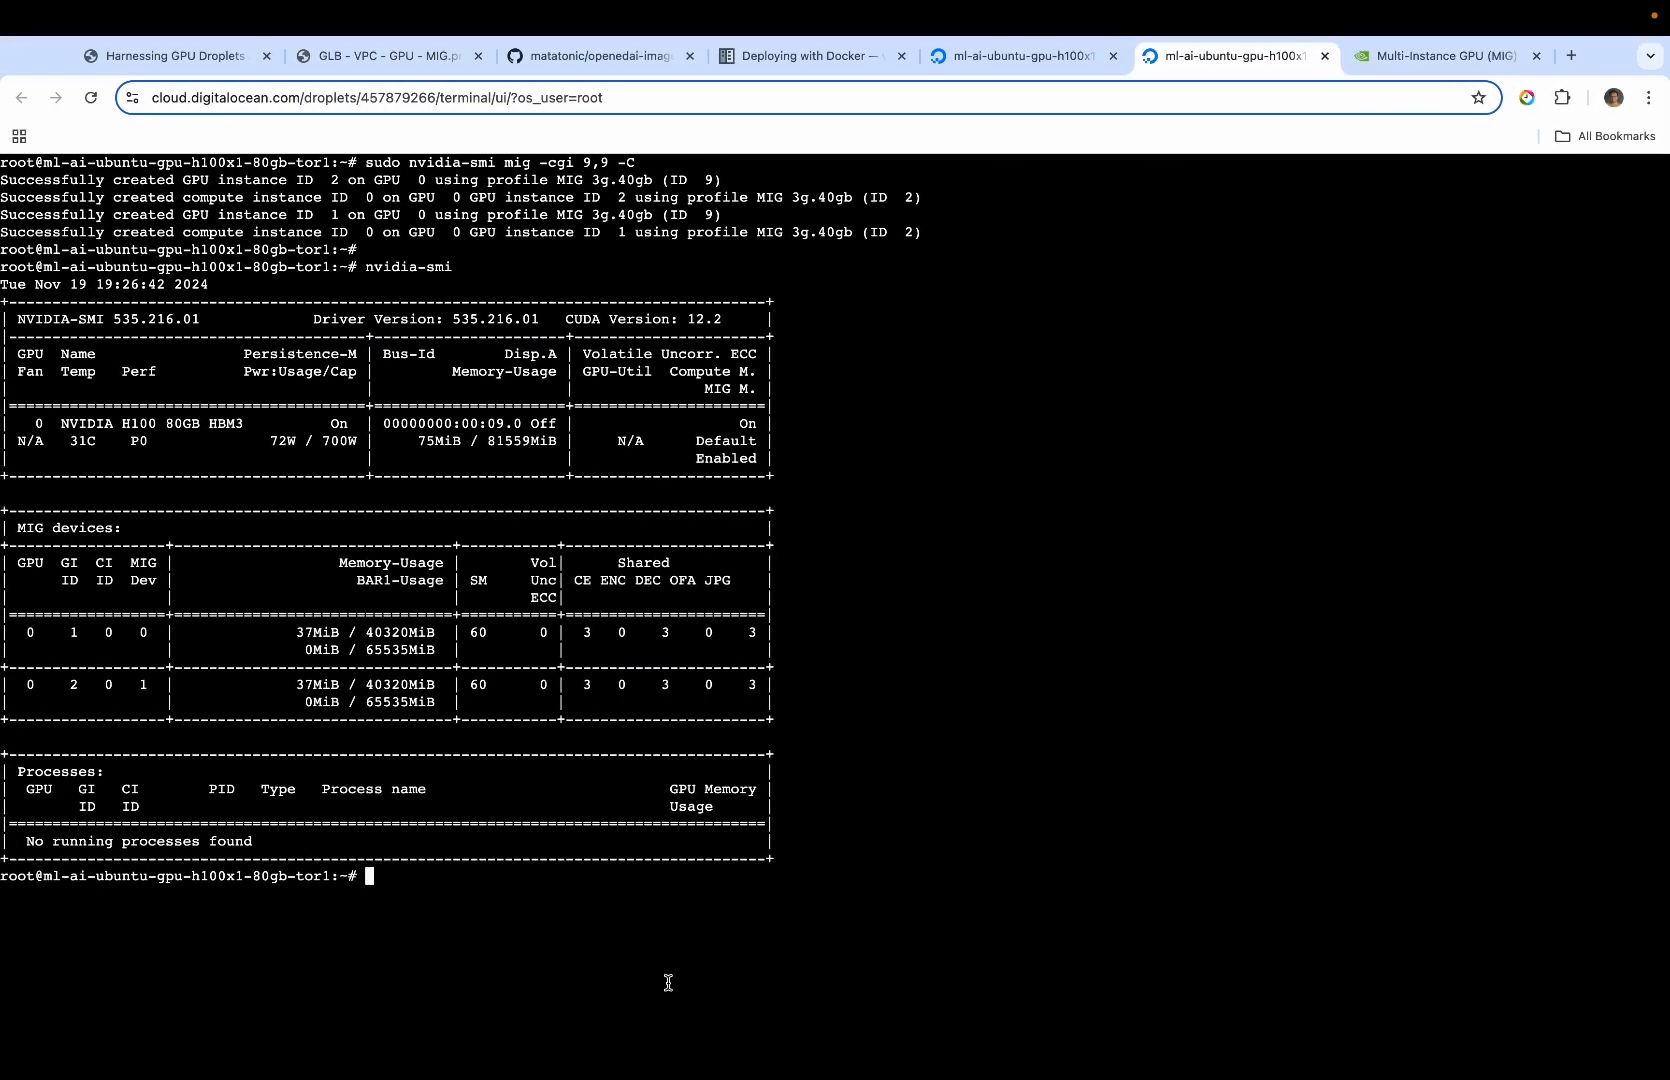
key(Return)
key(Return)
key(super+v)
key(Return)
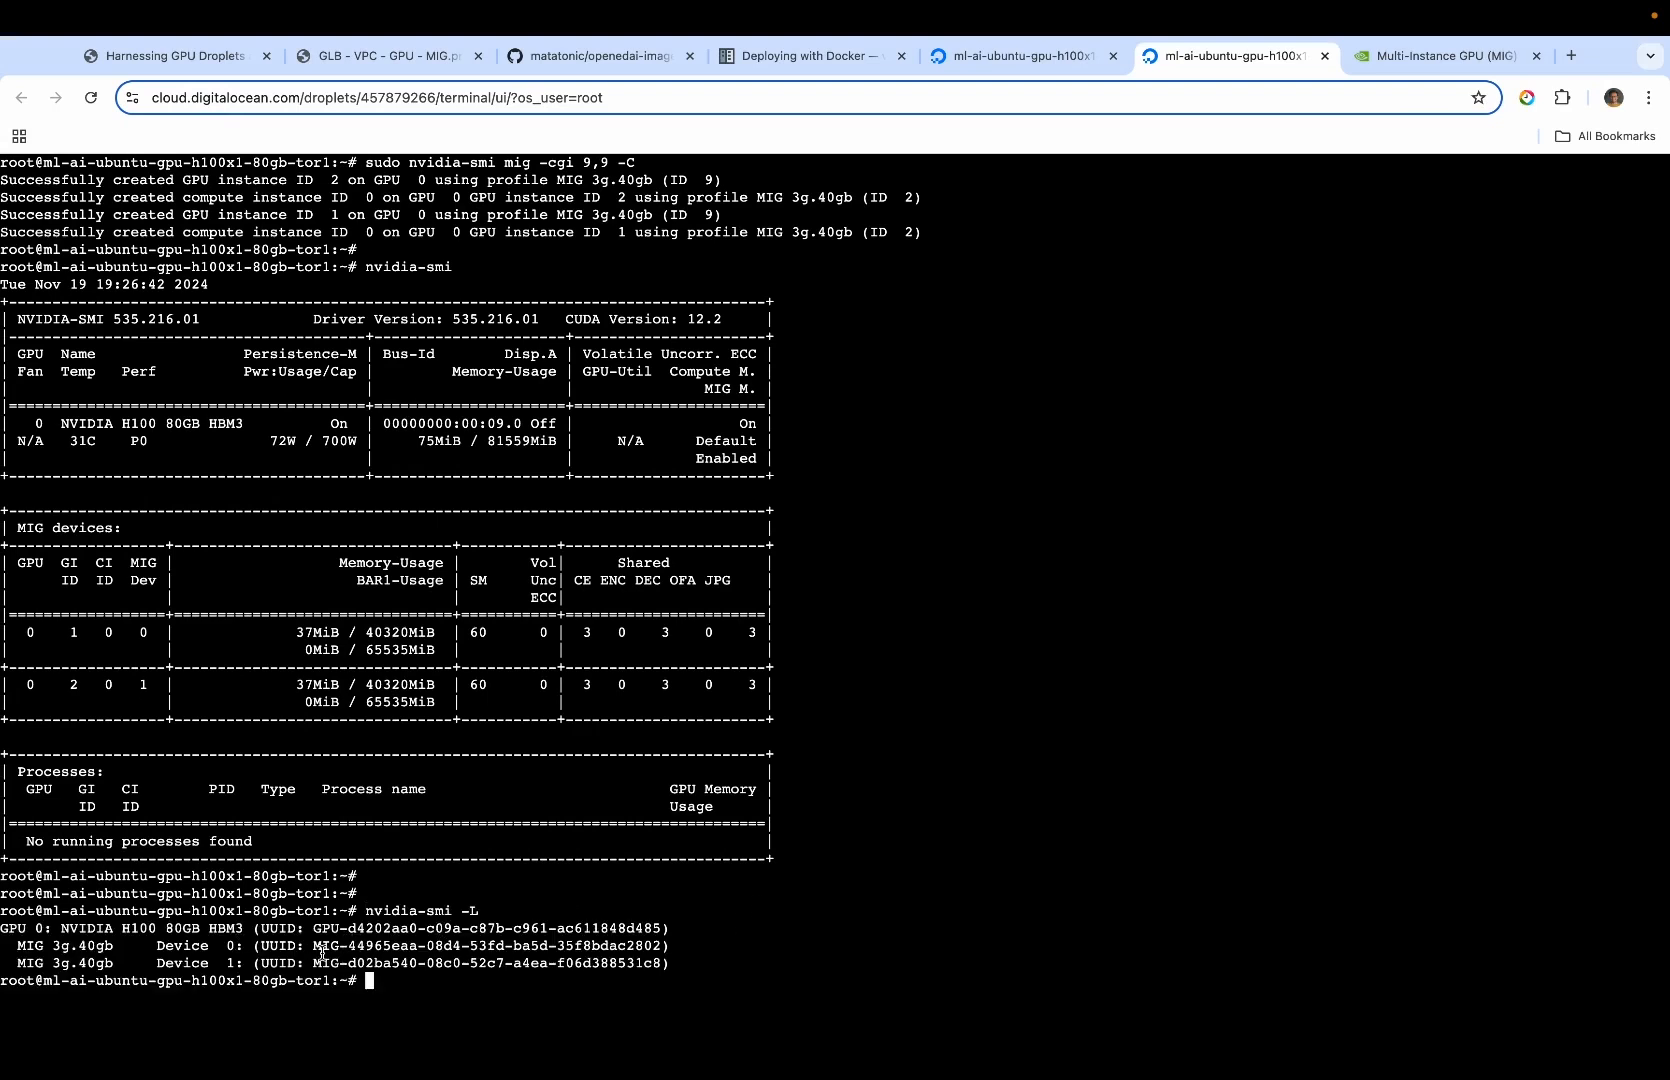
drag(313, 946, 645, 946)
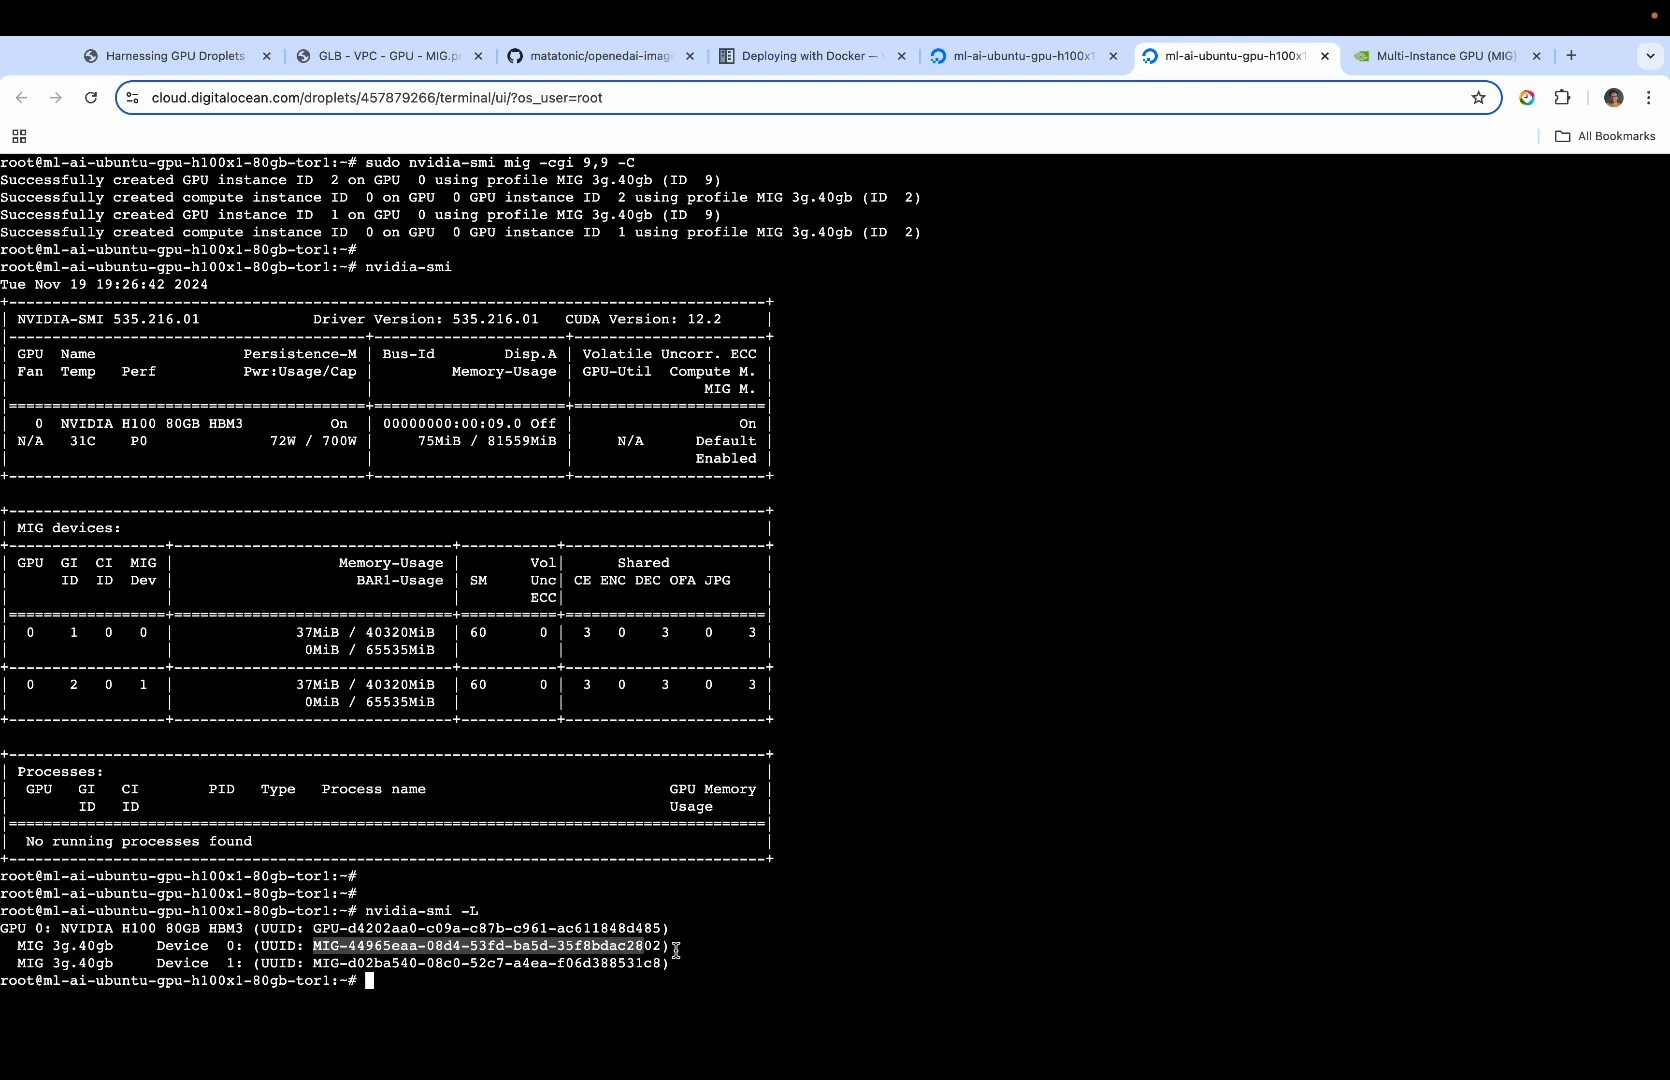
Clear the console, list the MIG instances again with "nvidia-smi -L" and highlight MIG device 0's UUID
click(676, 950)
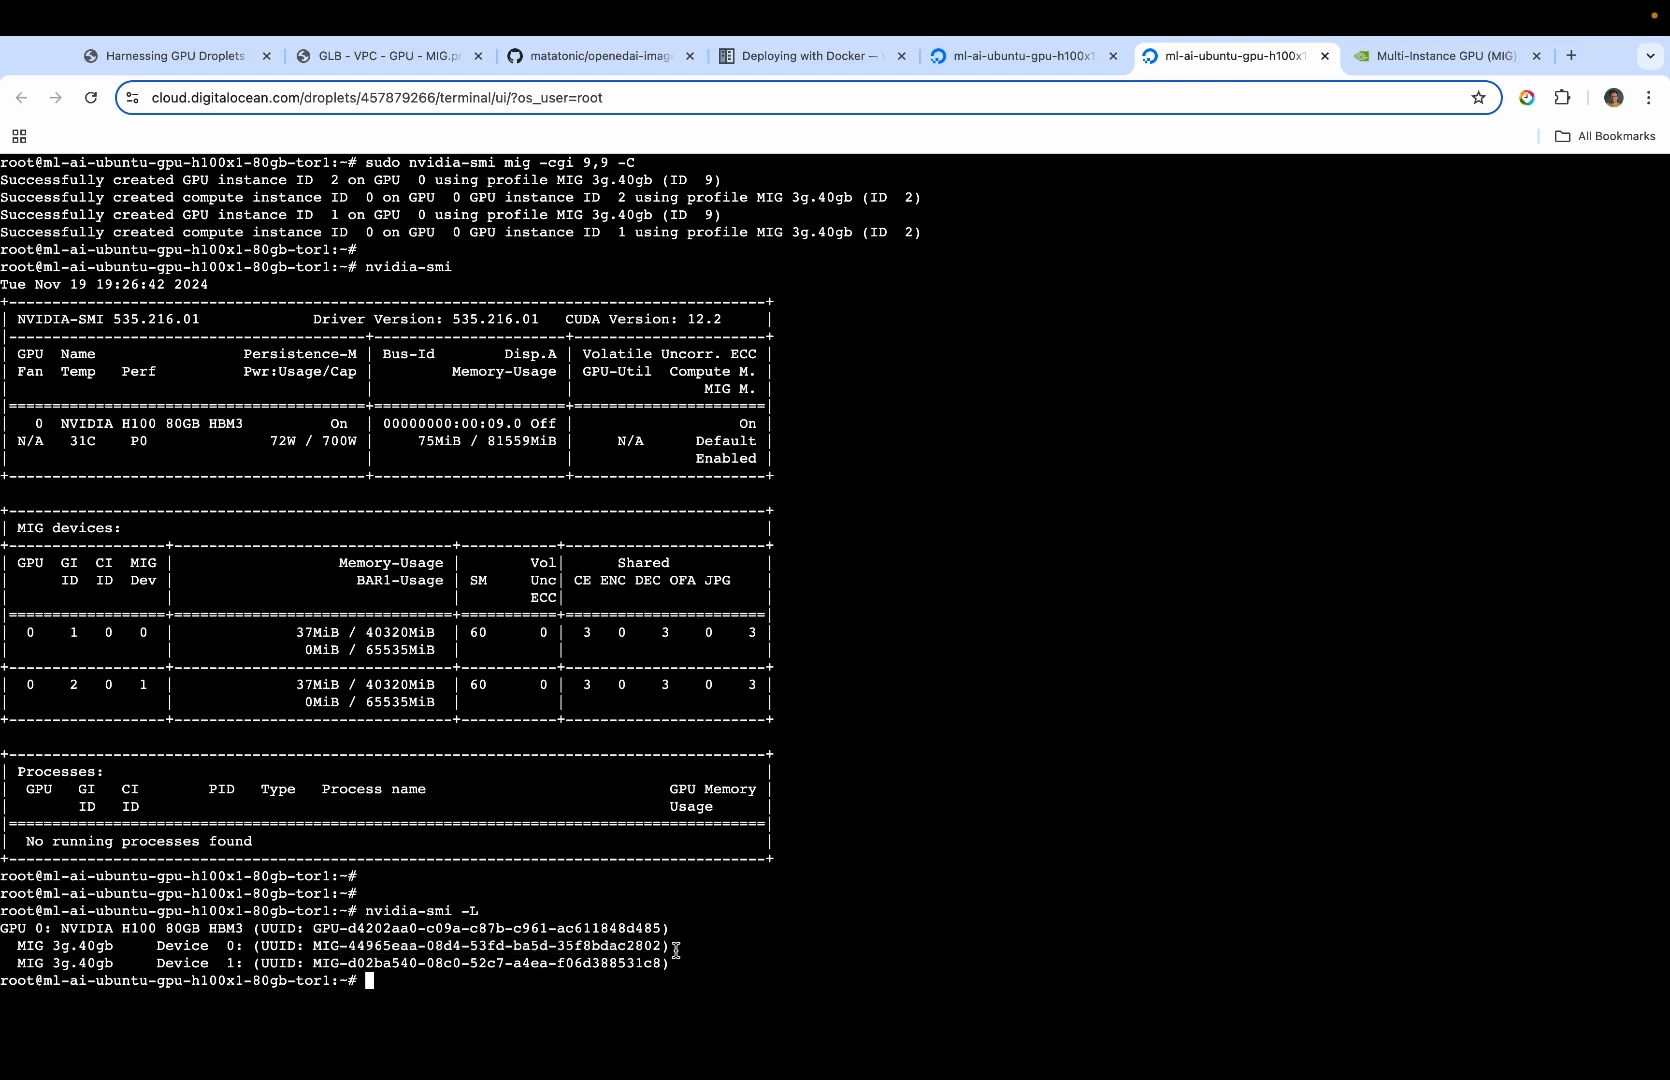
key(Return)
key(Return)
text(clear)
key(Return)
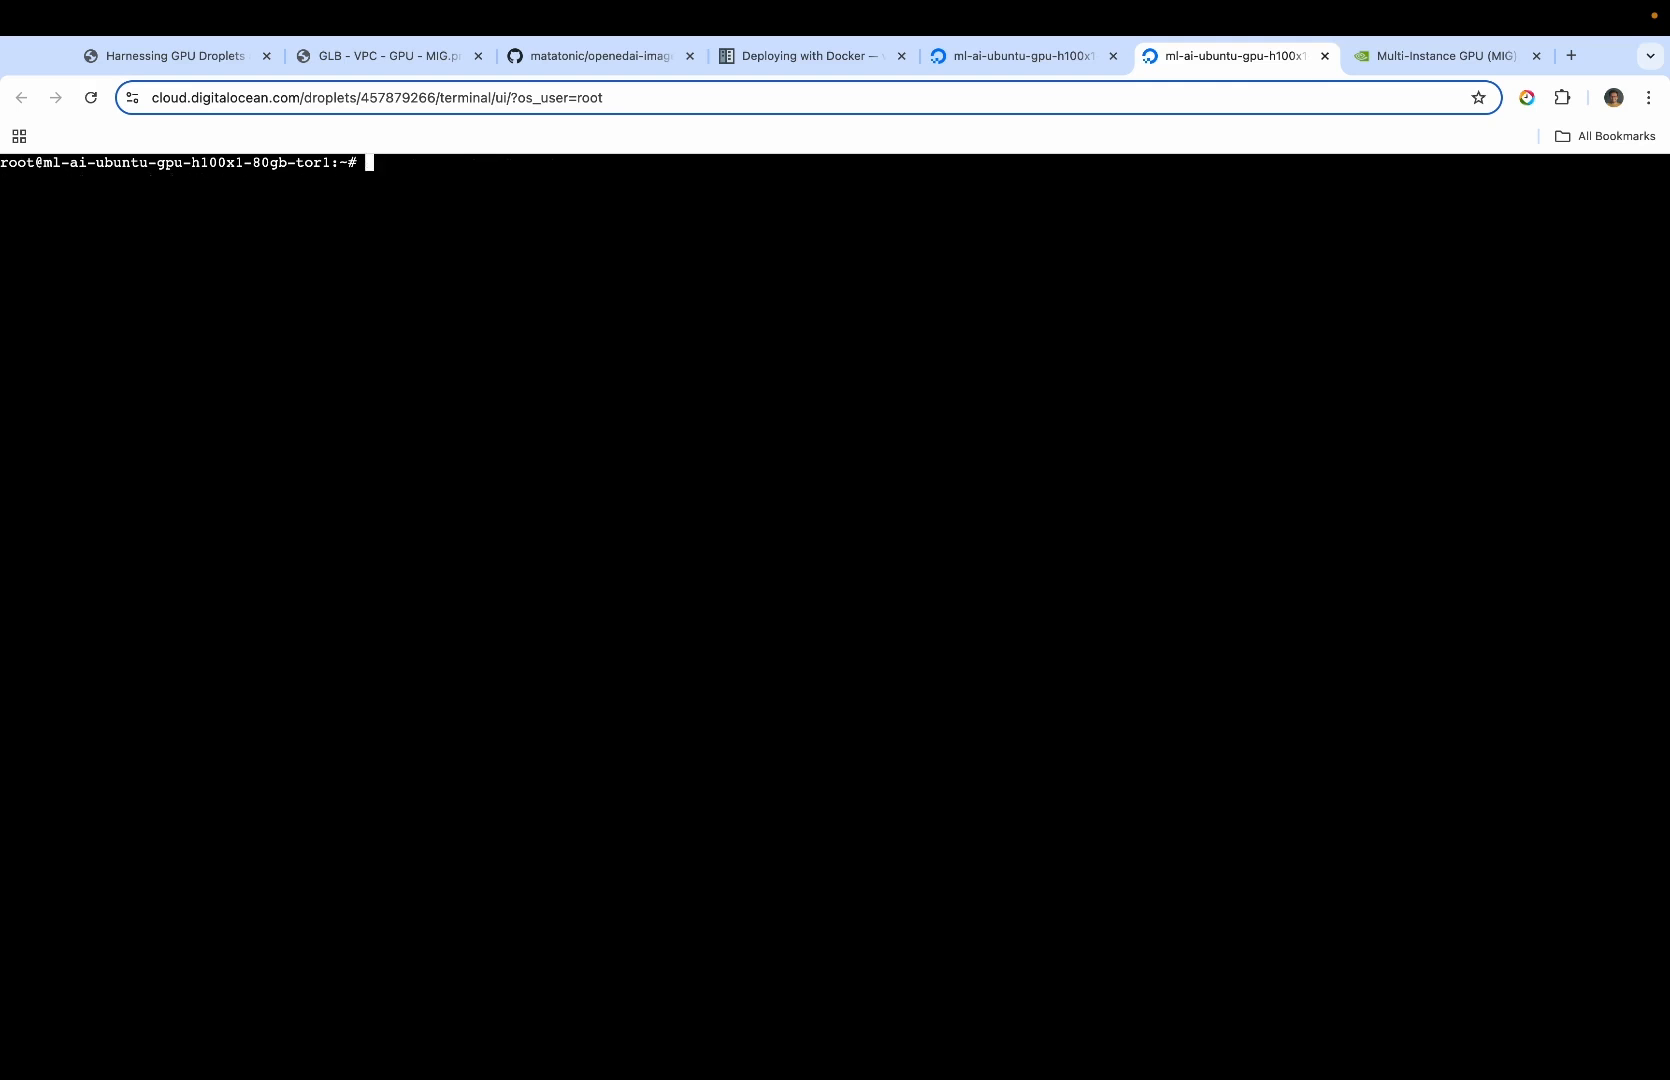
key(Up)
key(Up)
key(Return)
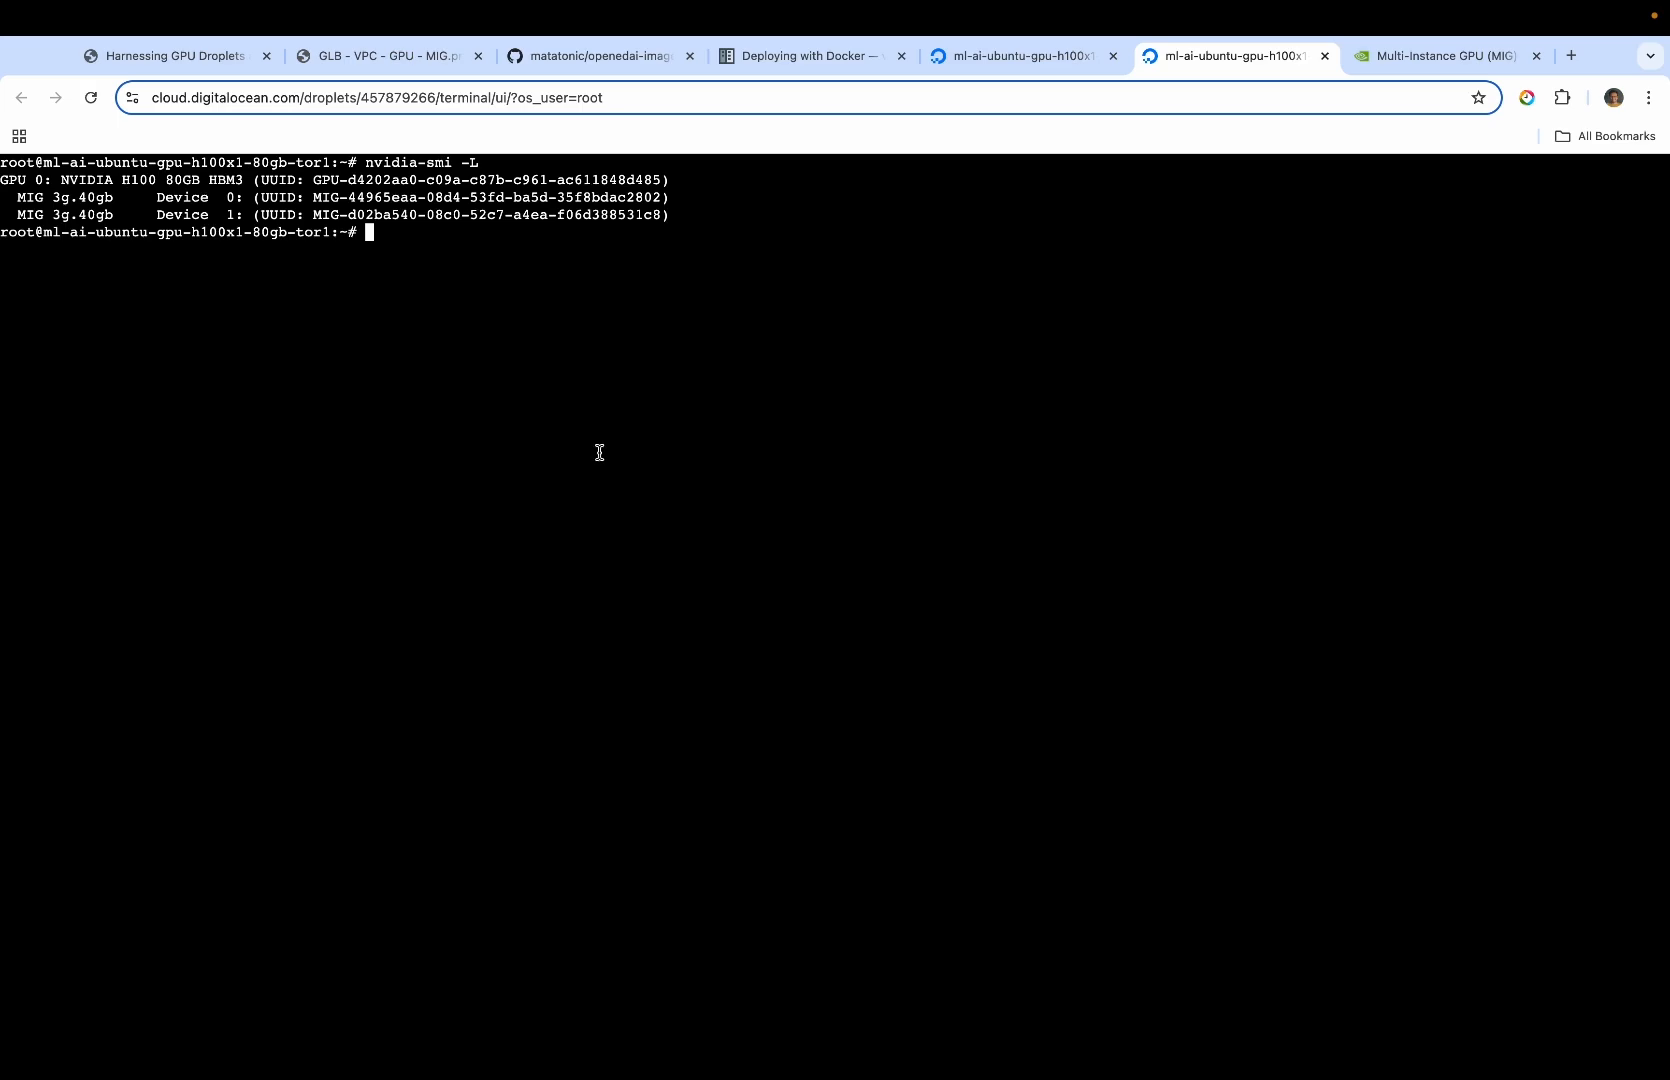
drag(313, 198, 652, 200)
key(ctrl+Right)
click(571, 521)
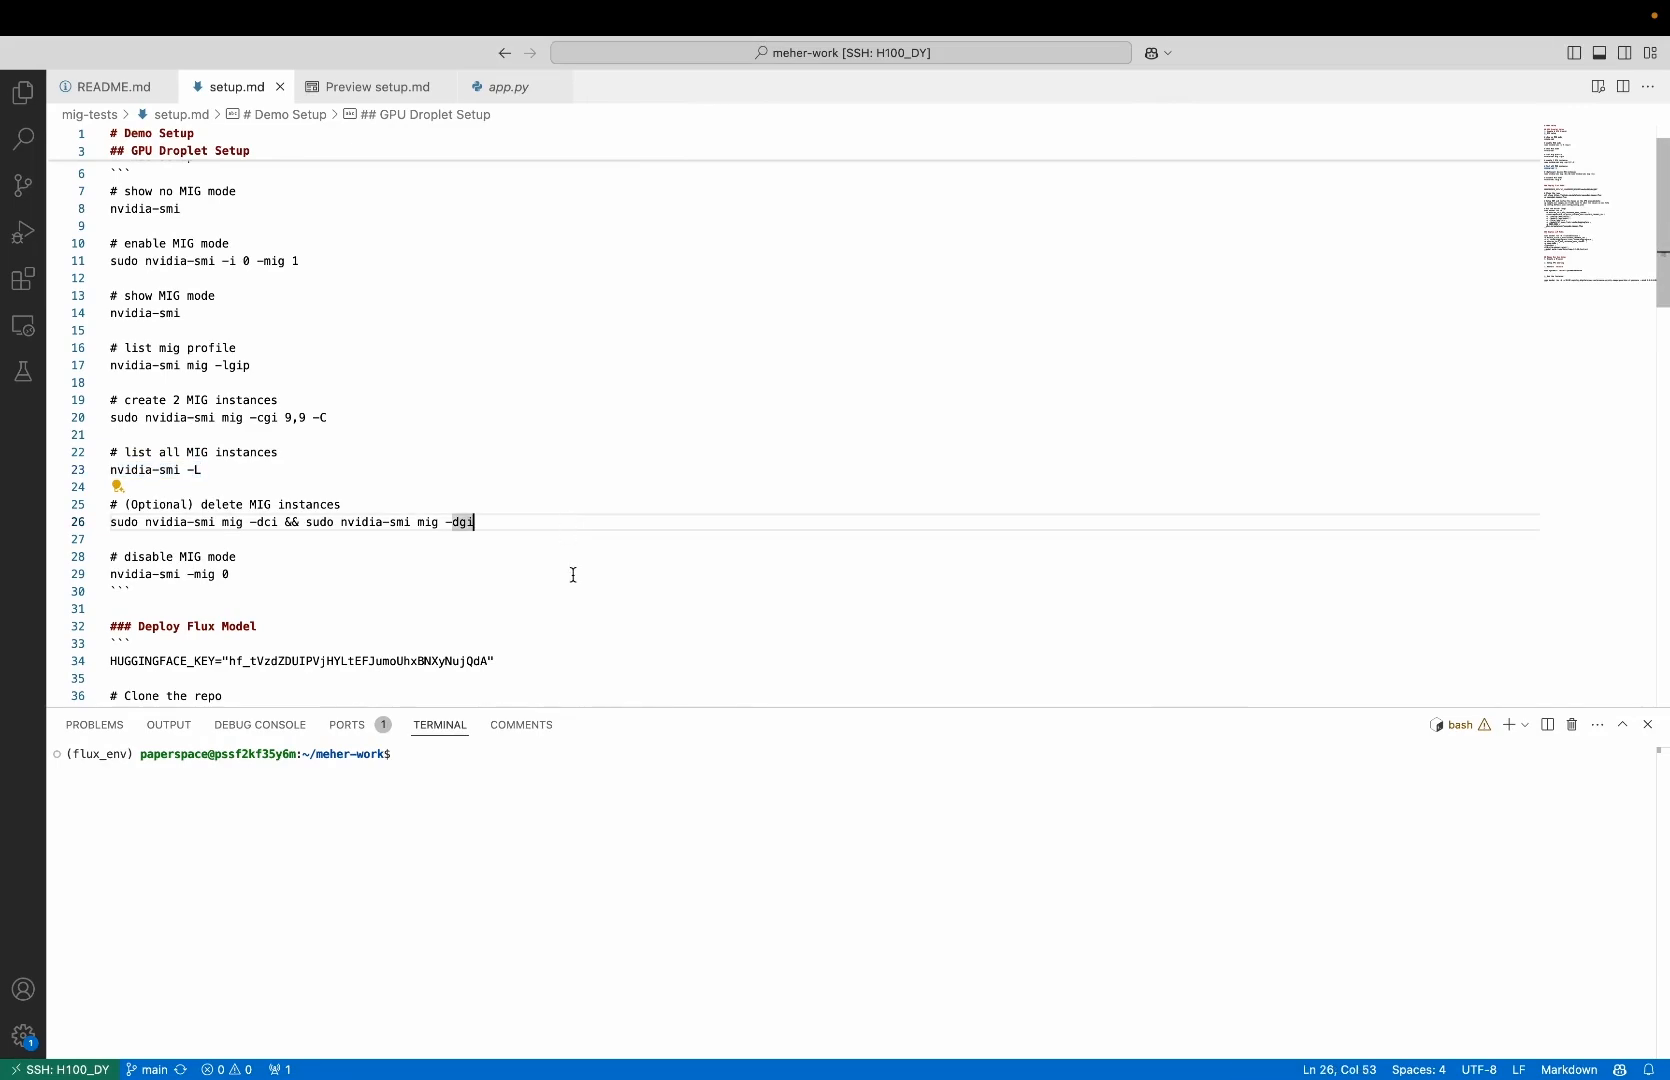
scroll(572, 572, down, 6)
scroll(573, 575, up, 1)
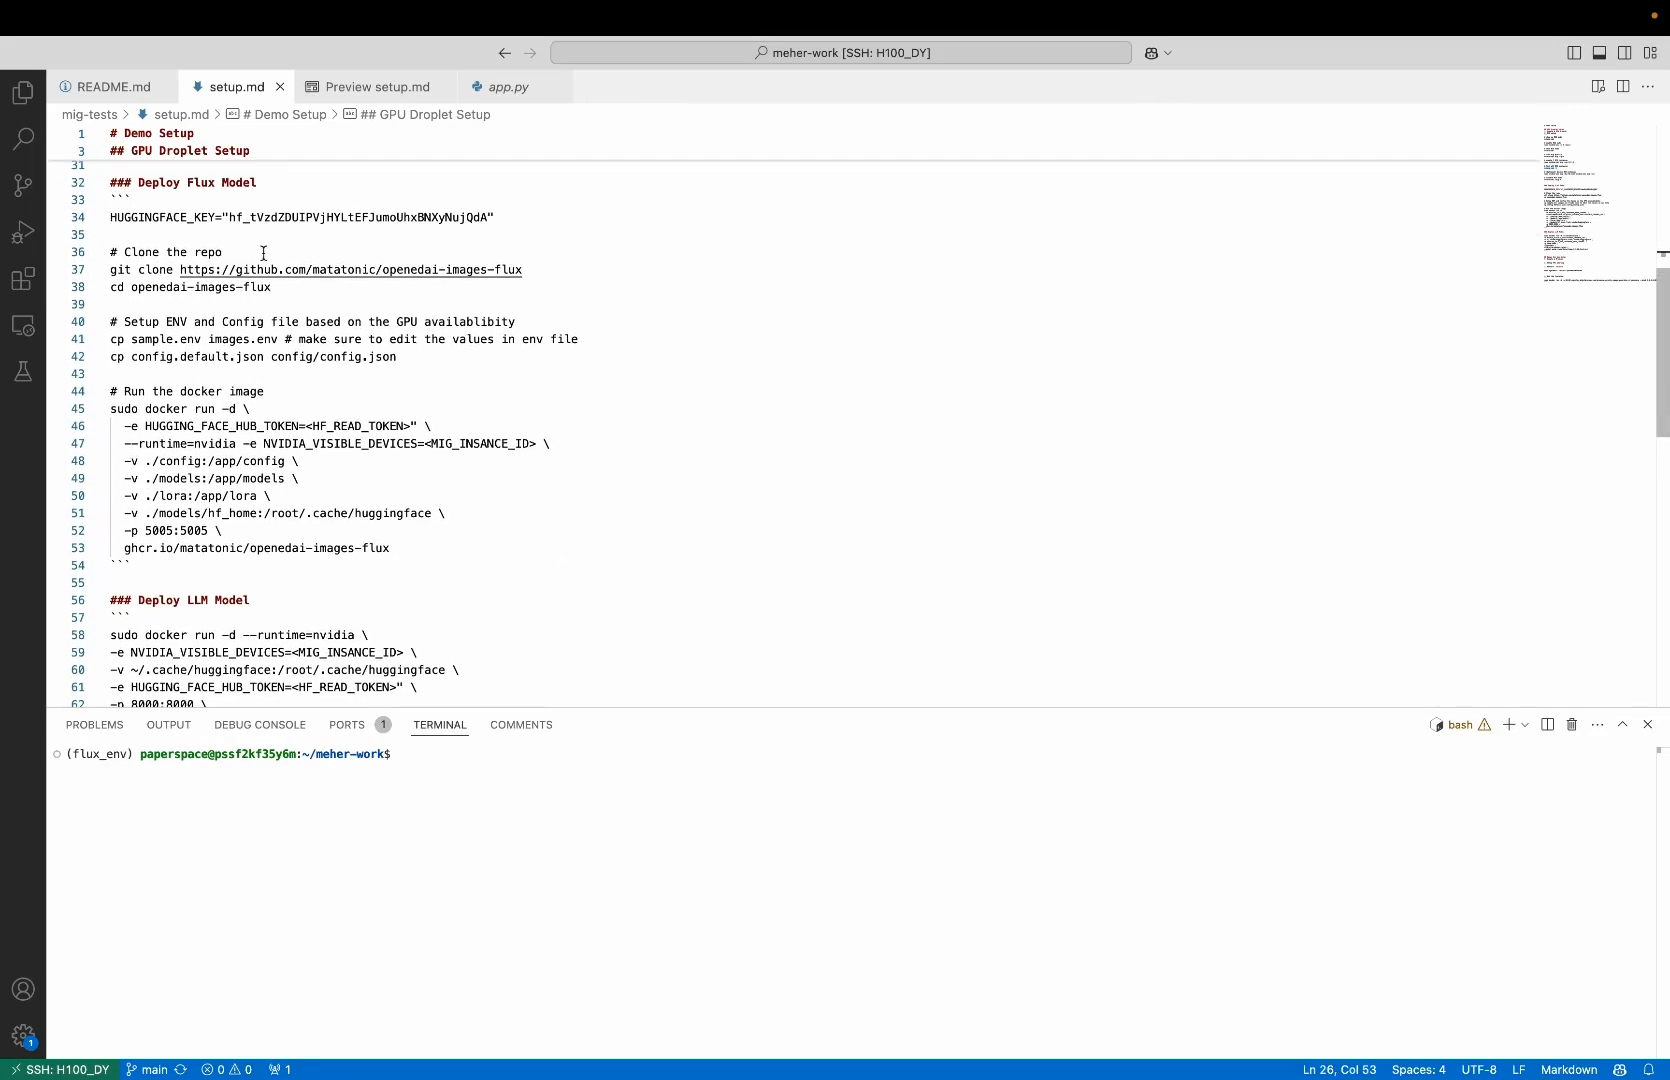
triple_click(119, 269)
key(super+c)
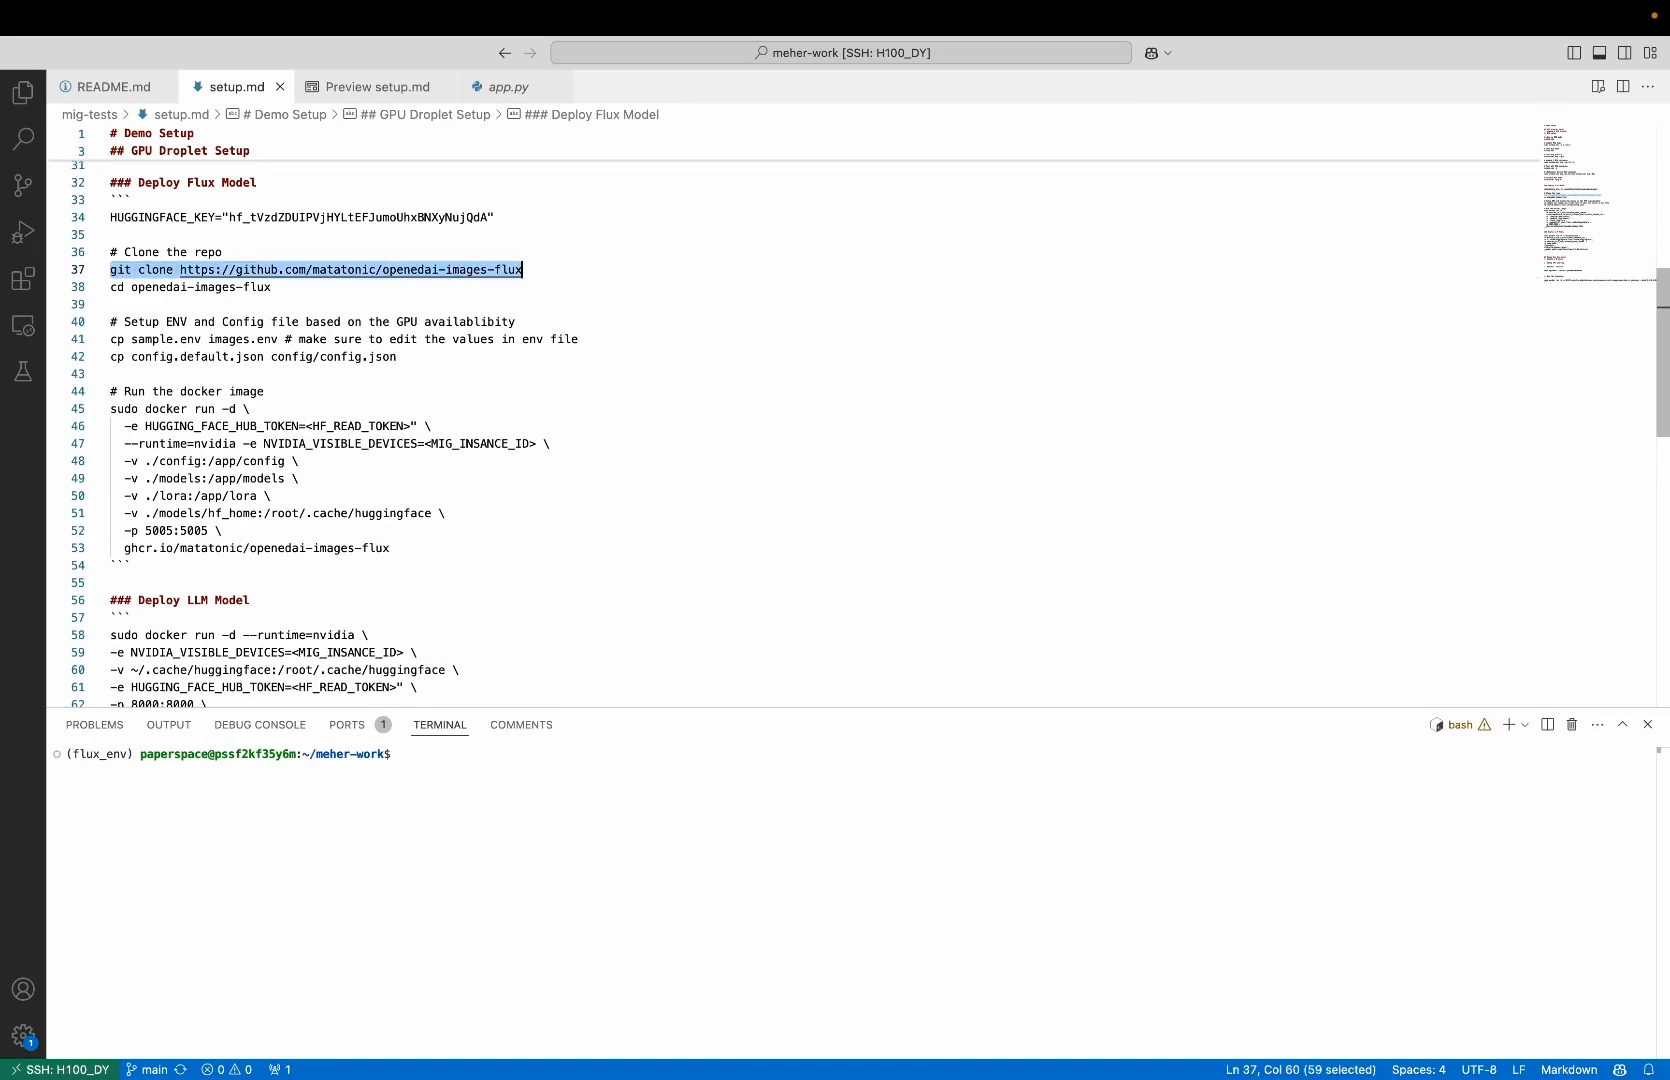
key(ctrl+Left)
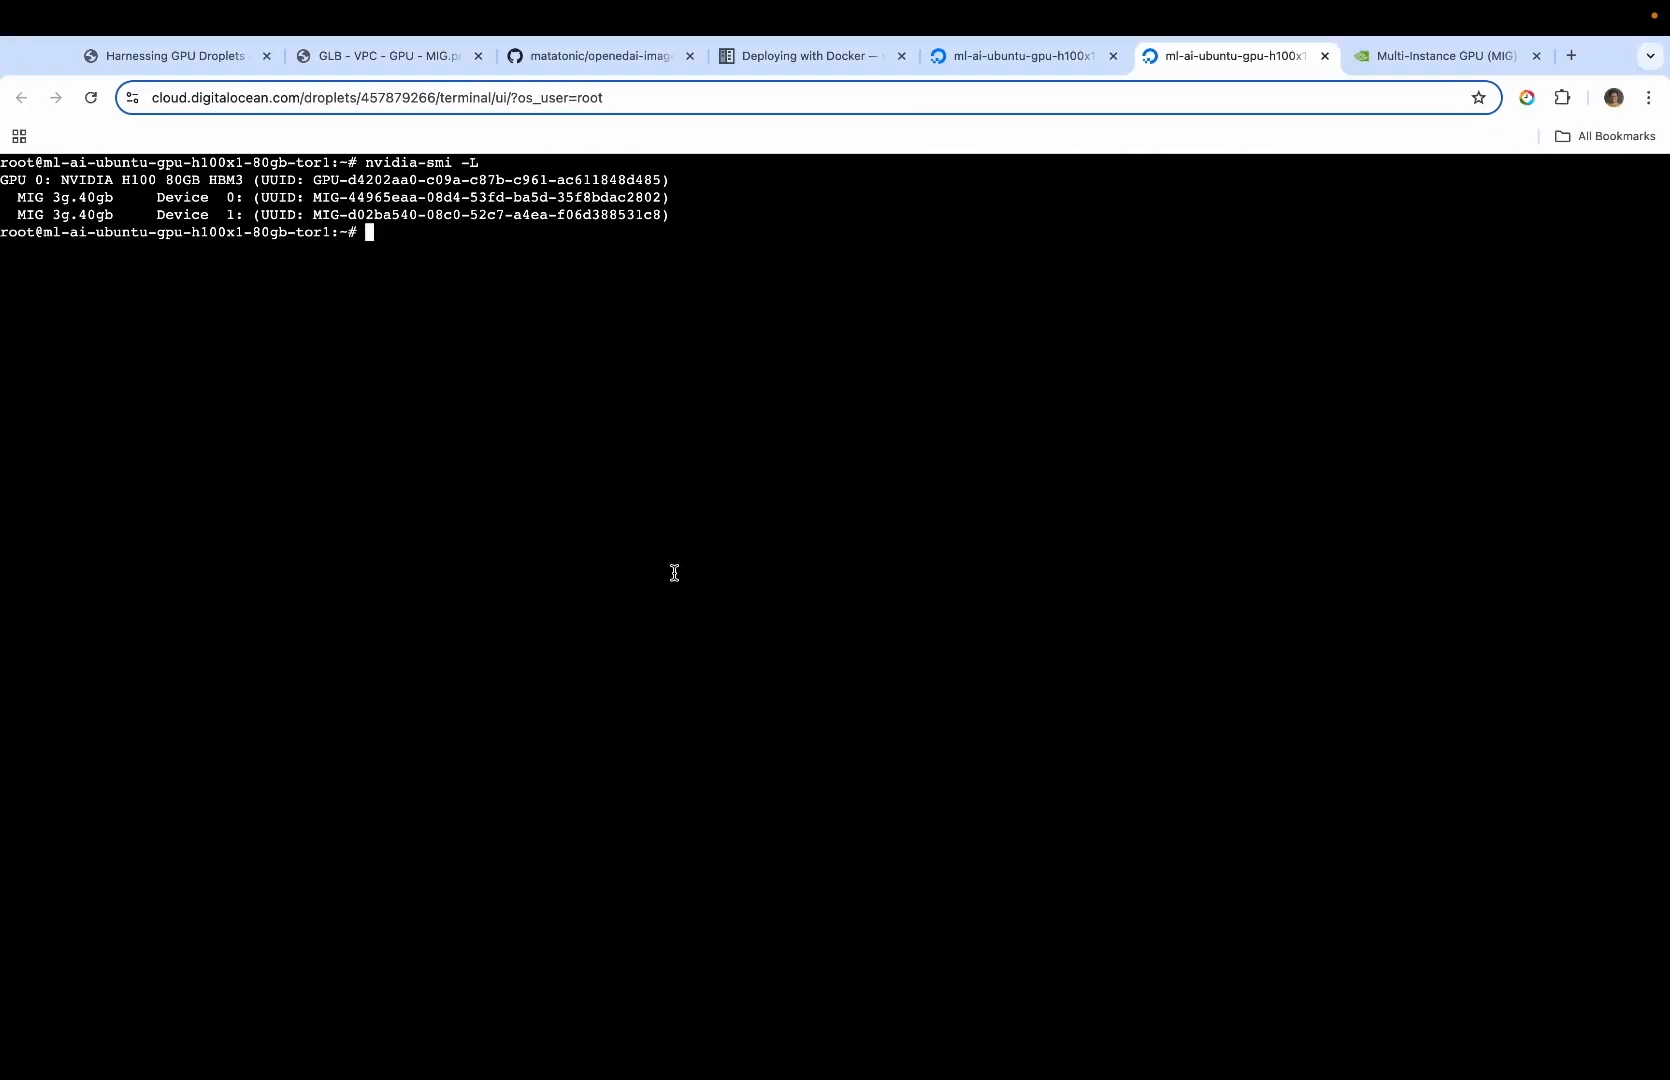
key(super+v)
key(Return)
Look over the files and README of the openedai-images-flux repository on its GitHub page
click(600, 56)
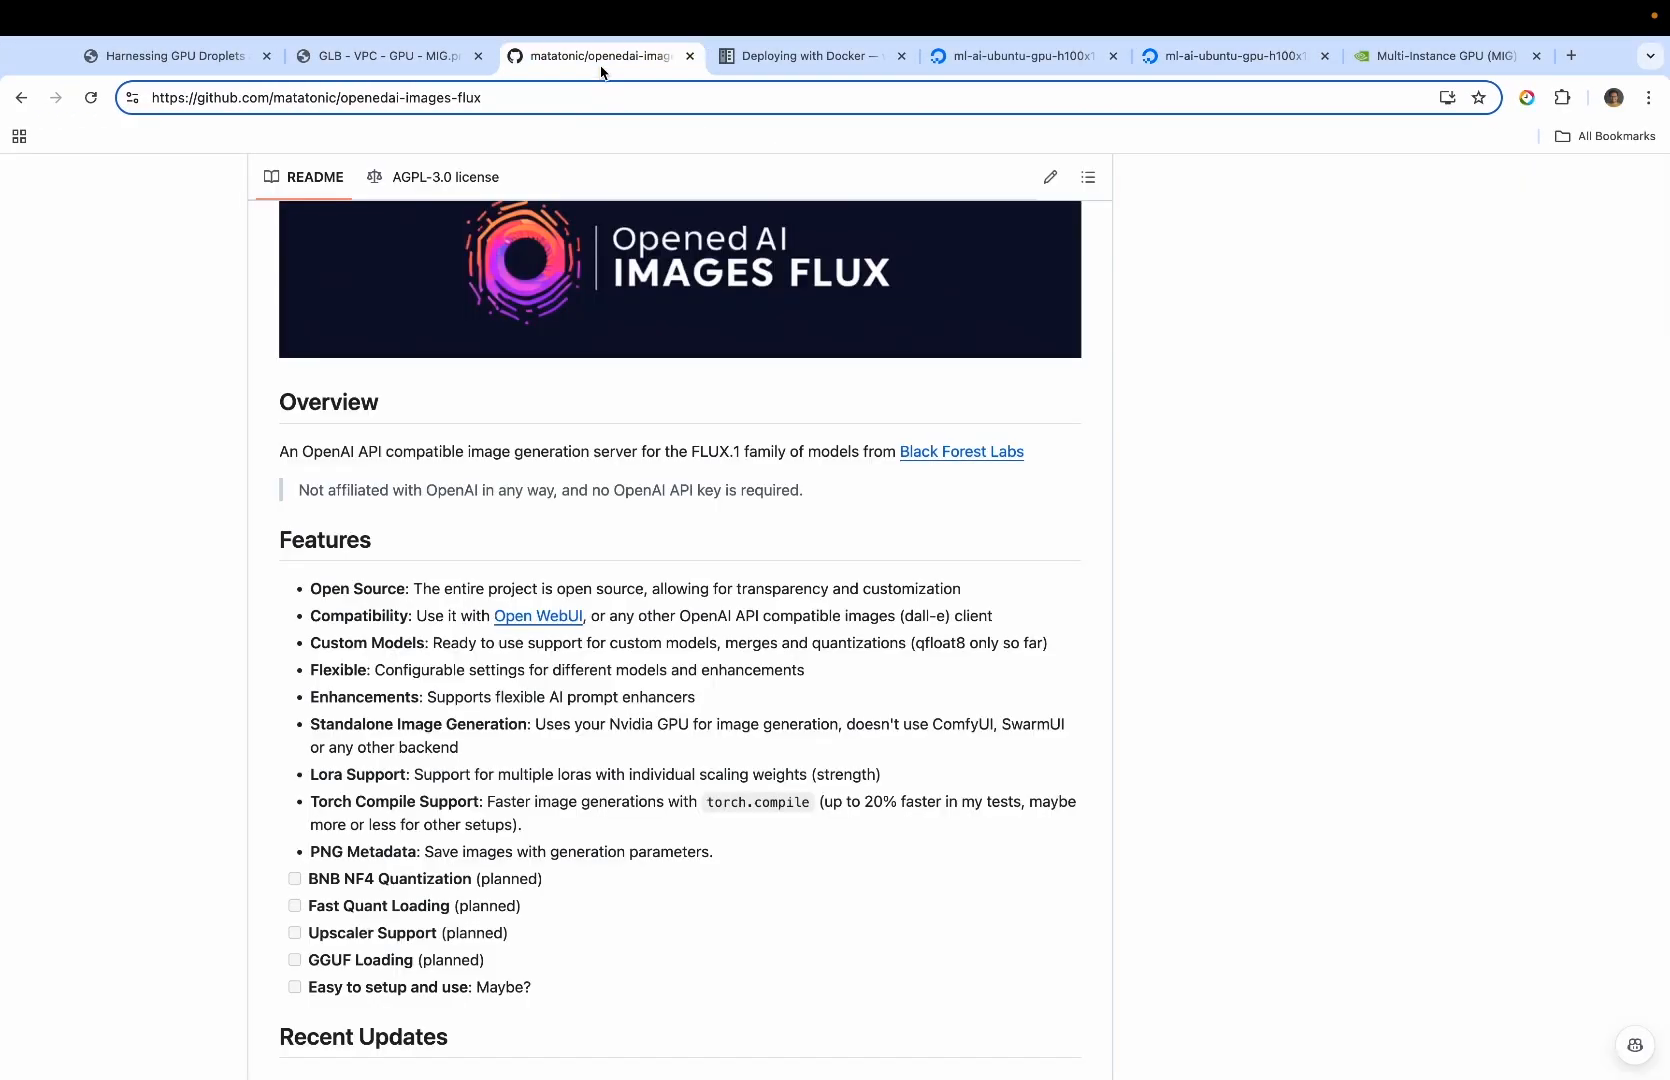
scroll(602, 759, up, 15)
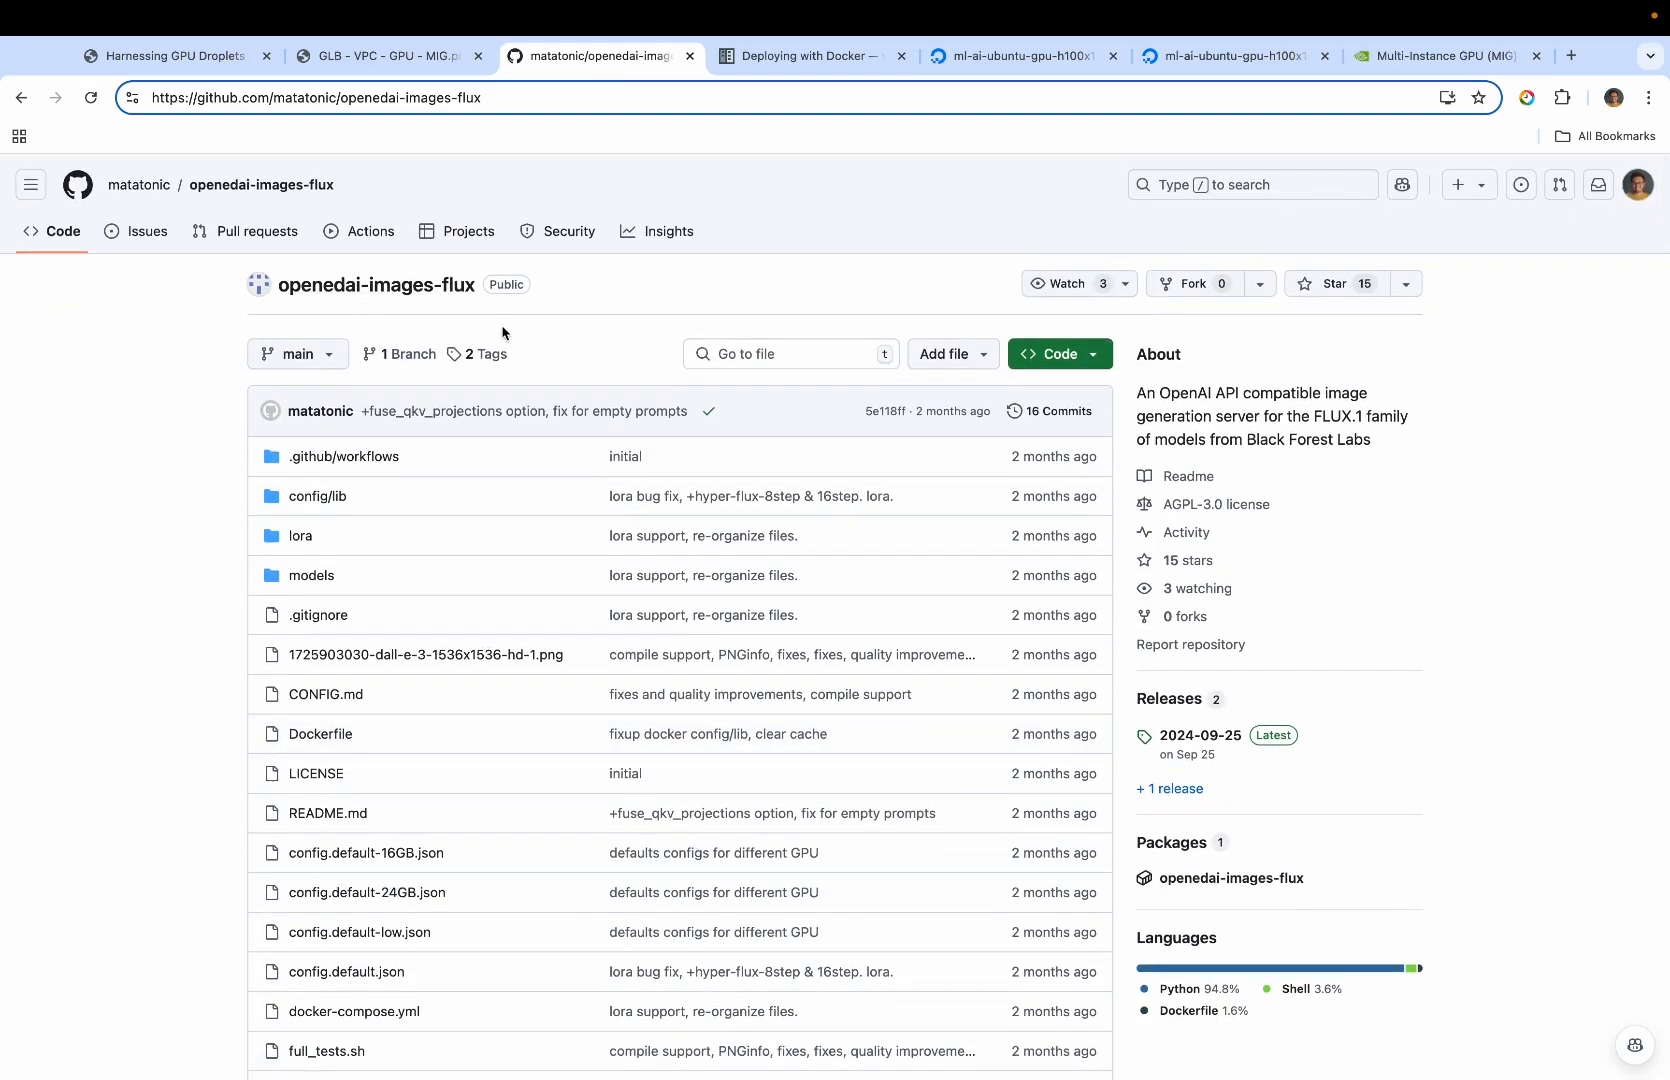
scroll(524, 438, down, 3)
scroll(524, 438, up, 3)
scroll(526, 437, down, 8)
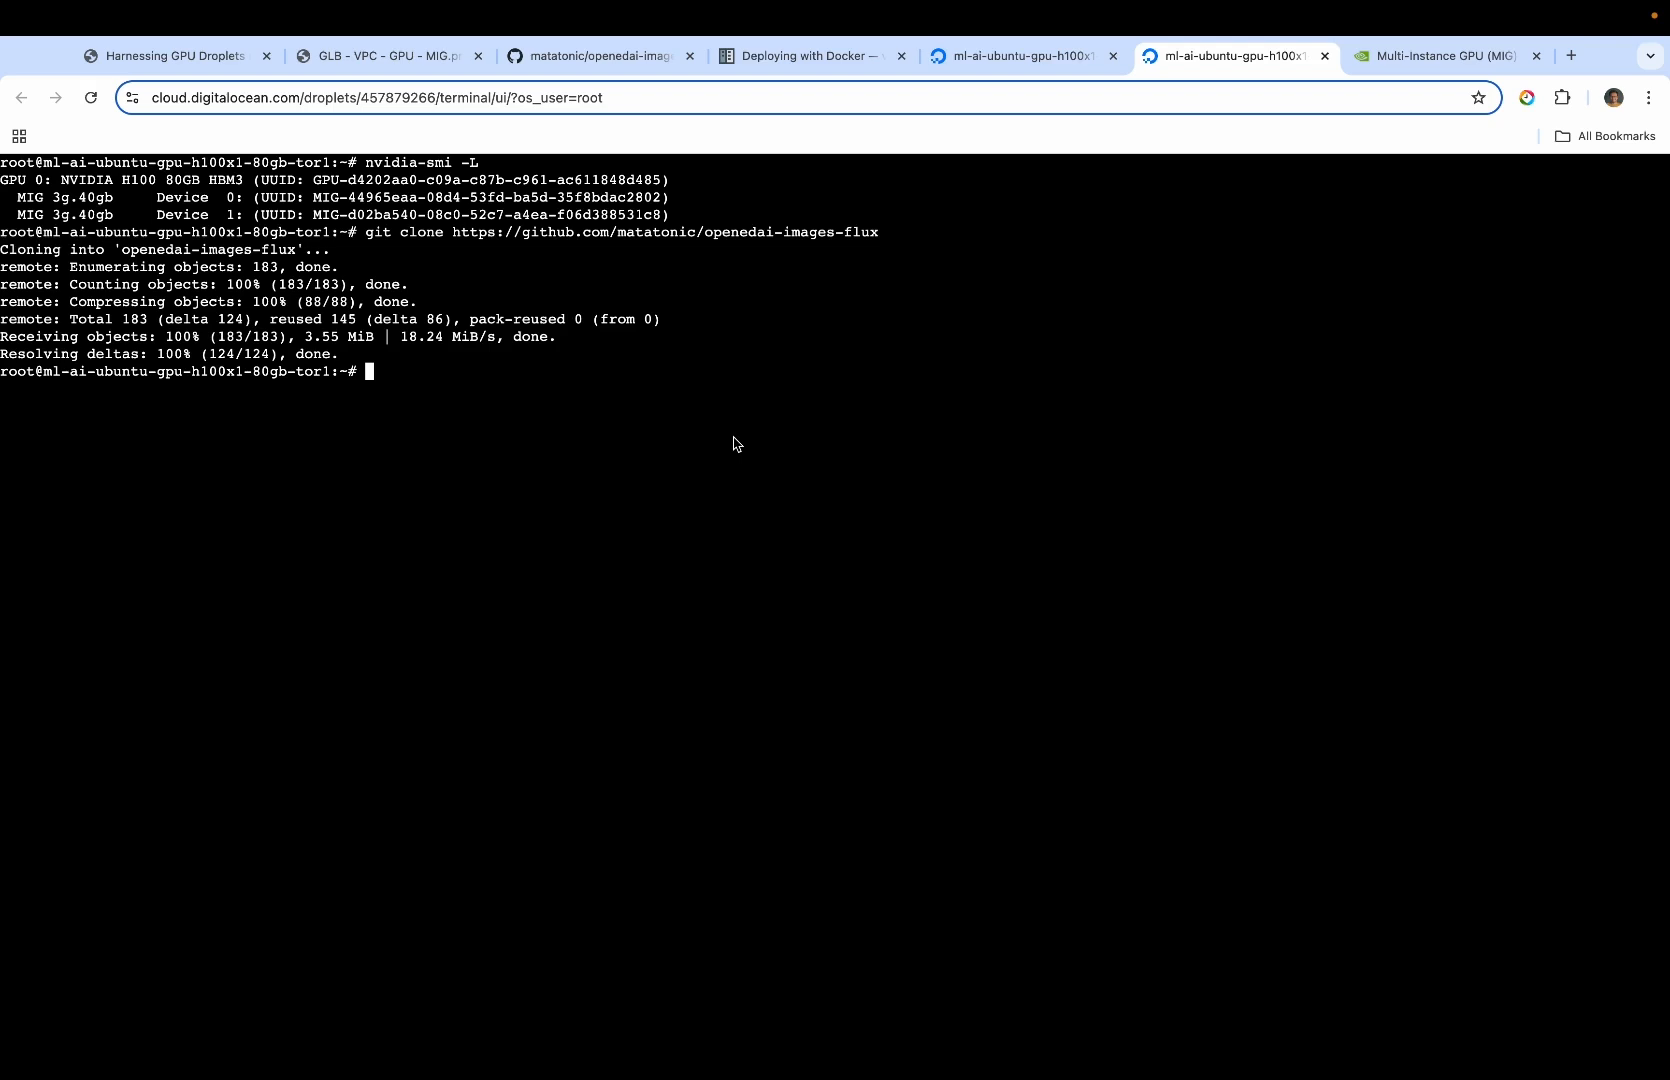
Enter the openedai-images-flux directory in the console and run "cp config.default.json config/config.json" from setup.md
text(cd ope)
key(Tab)
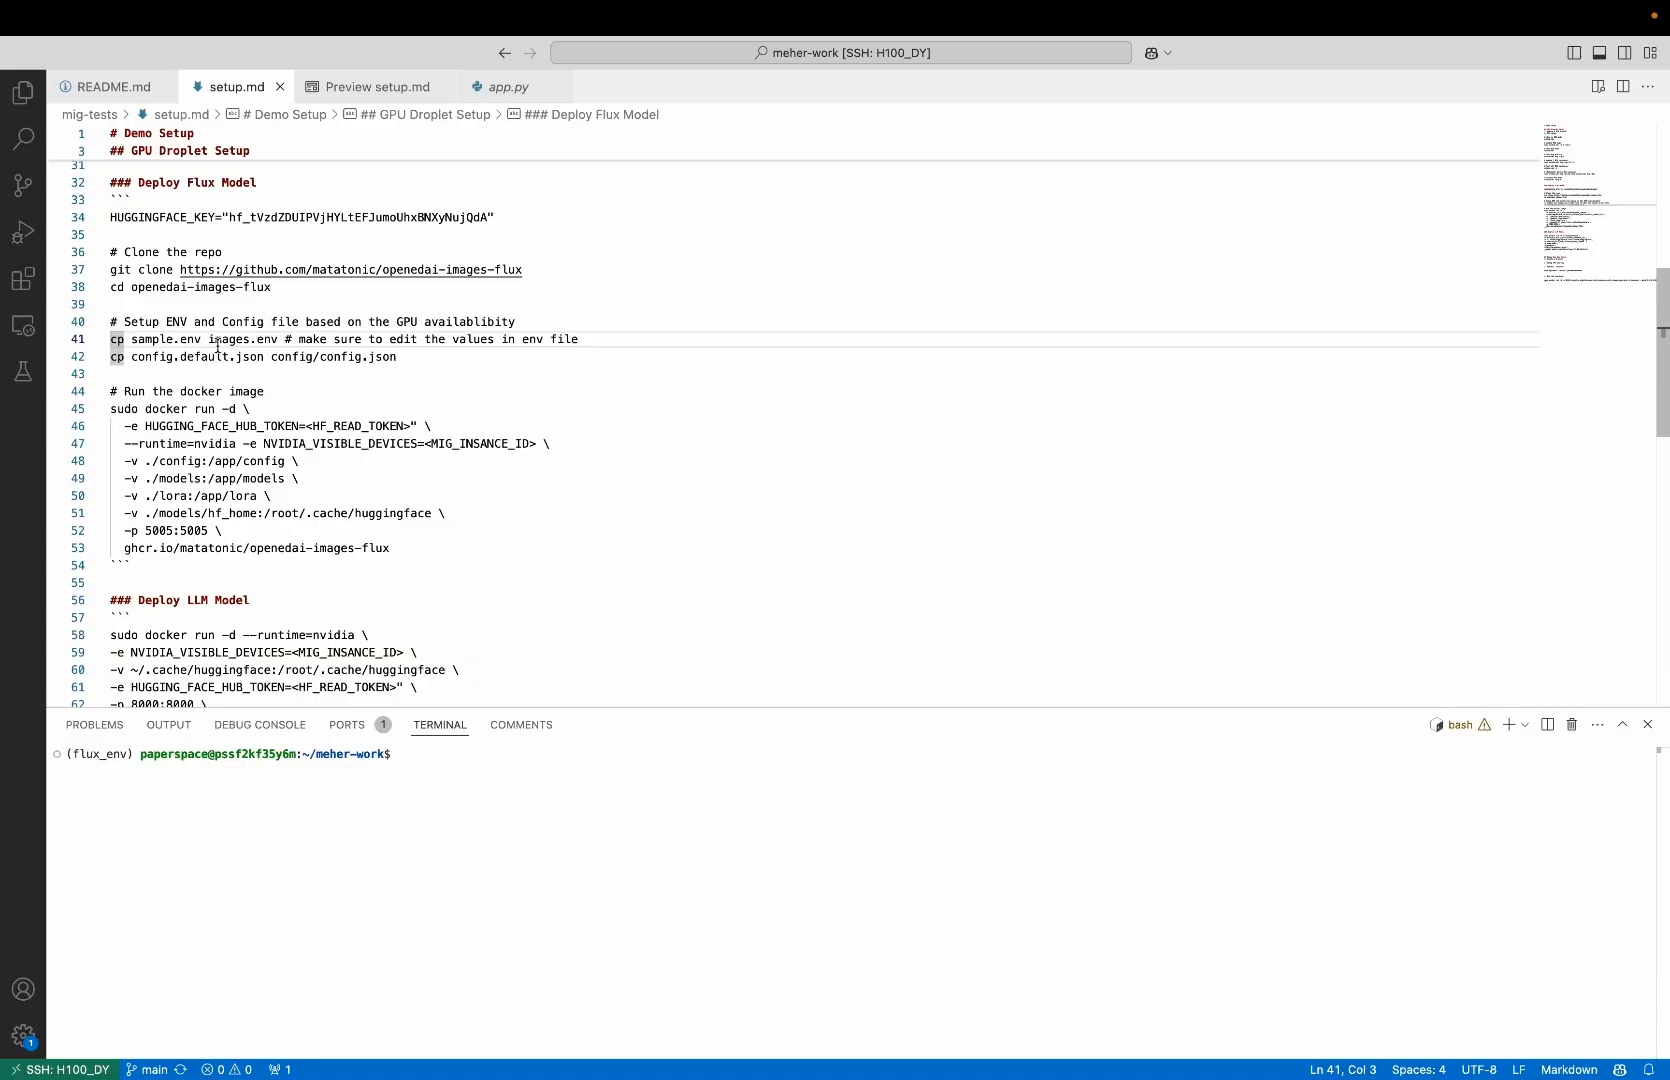
click(218, 345)
drag(110, 356, 397, 357)
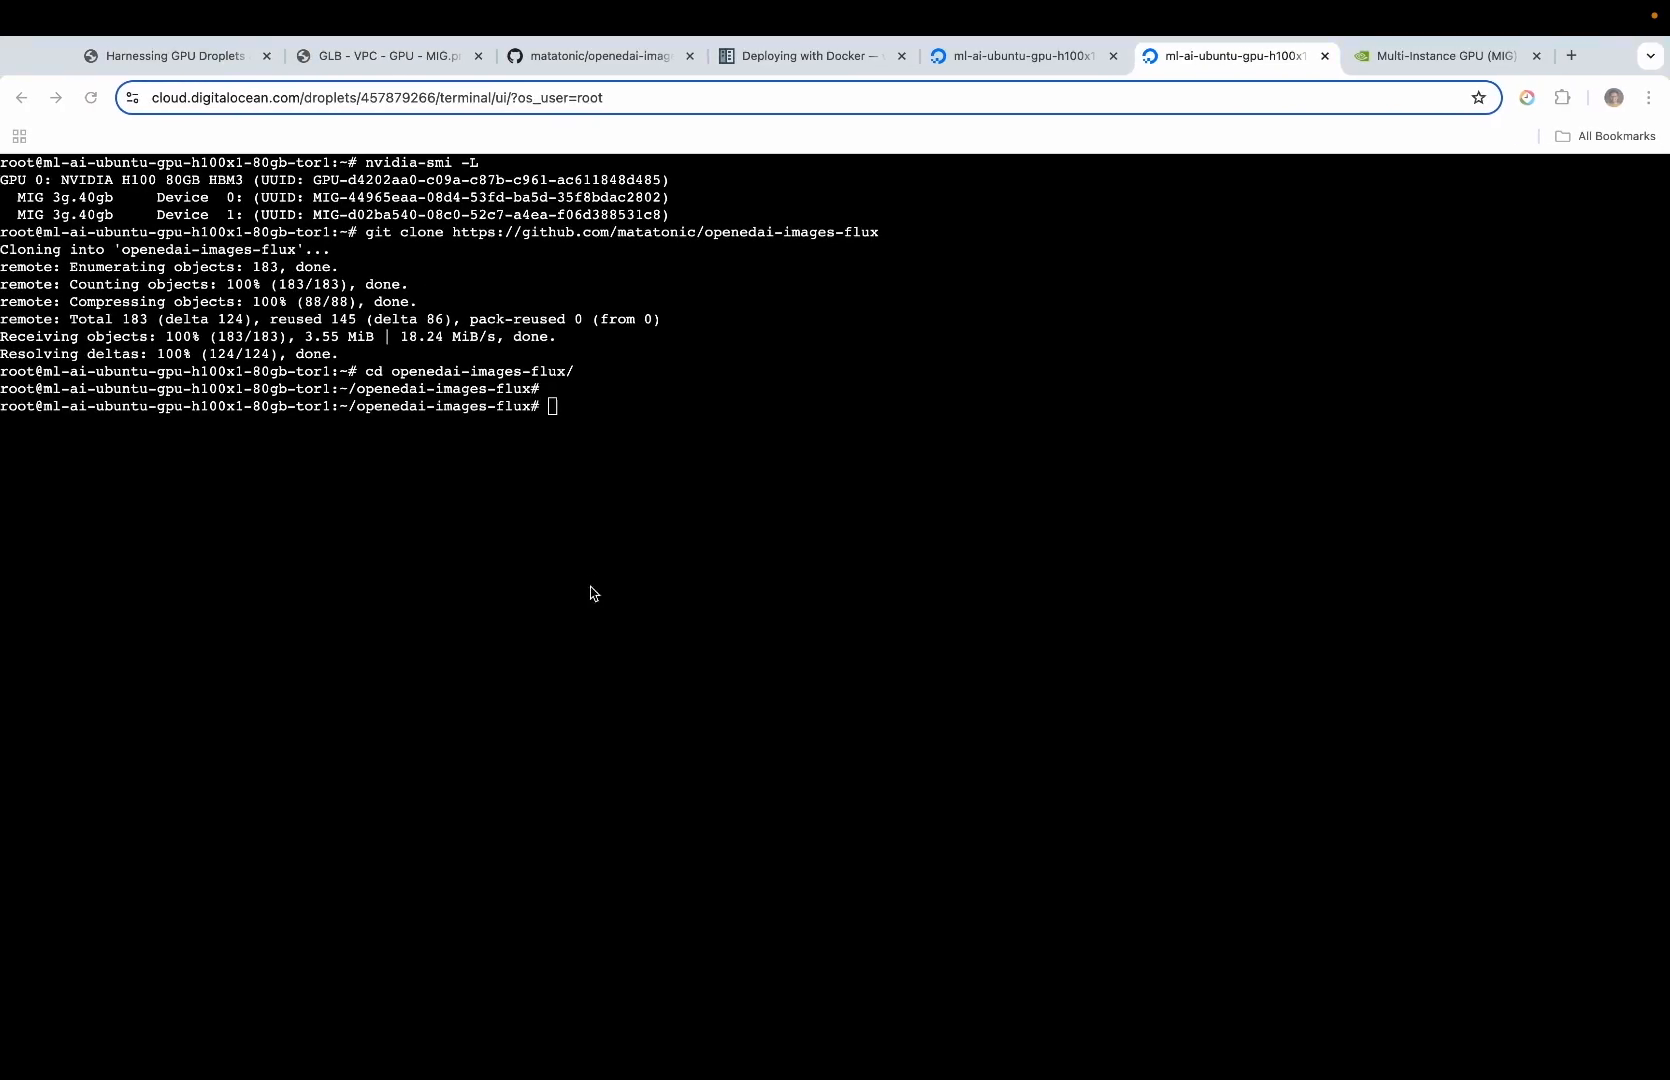
text(cp config.default.json config/config.json)
key(Return)
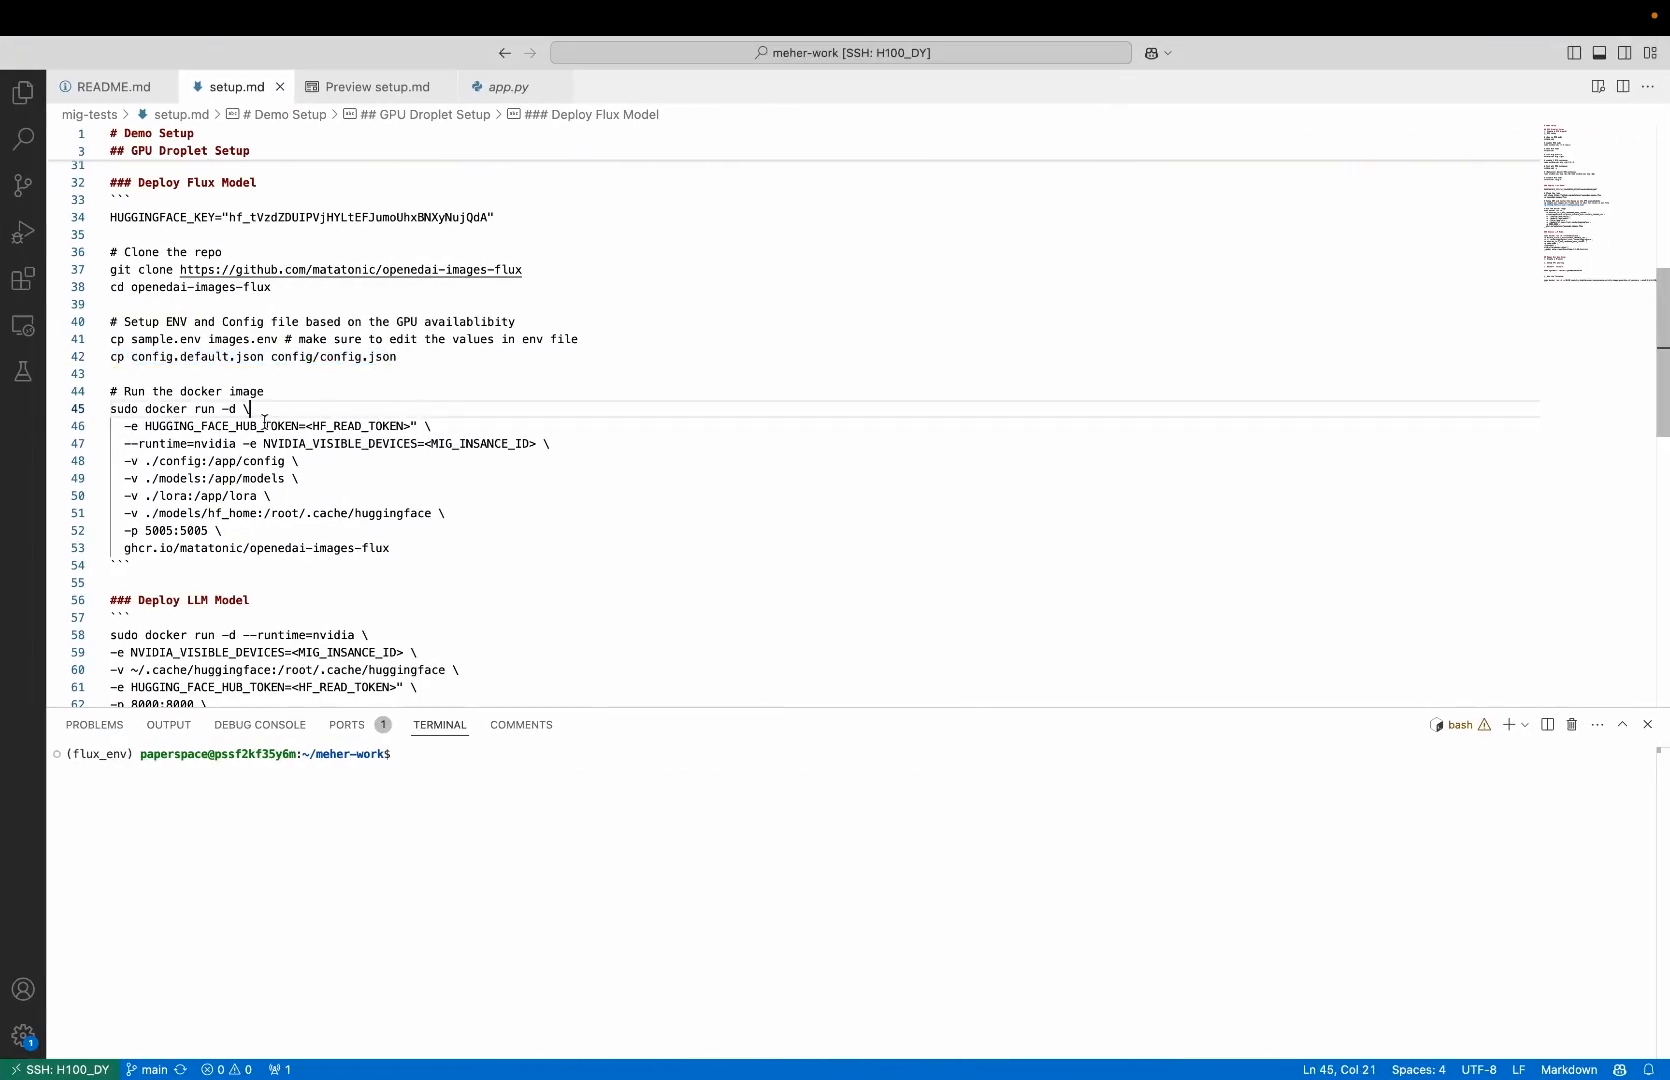
Replace the HF_READ_TOKEN placeholder in setup.md's Flux docker run command with the Hugging Face key
click(333, 426)
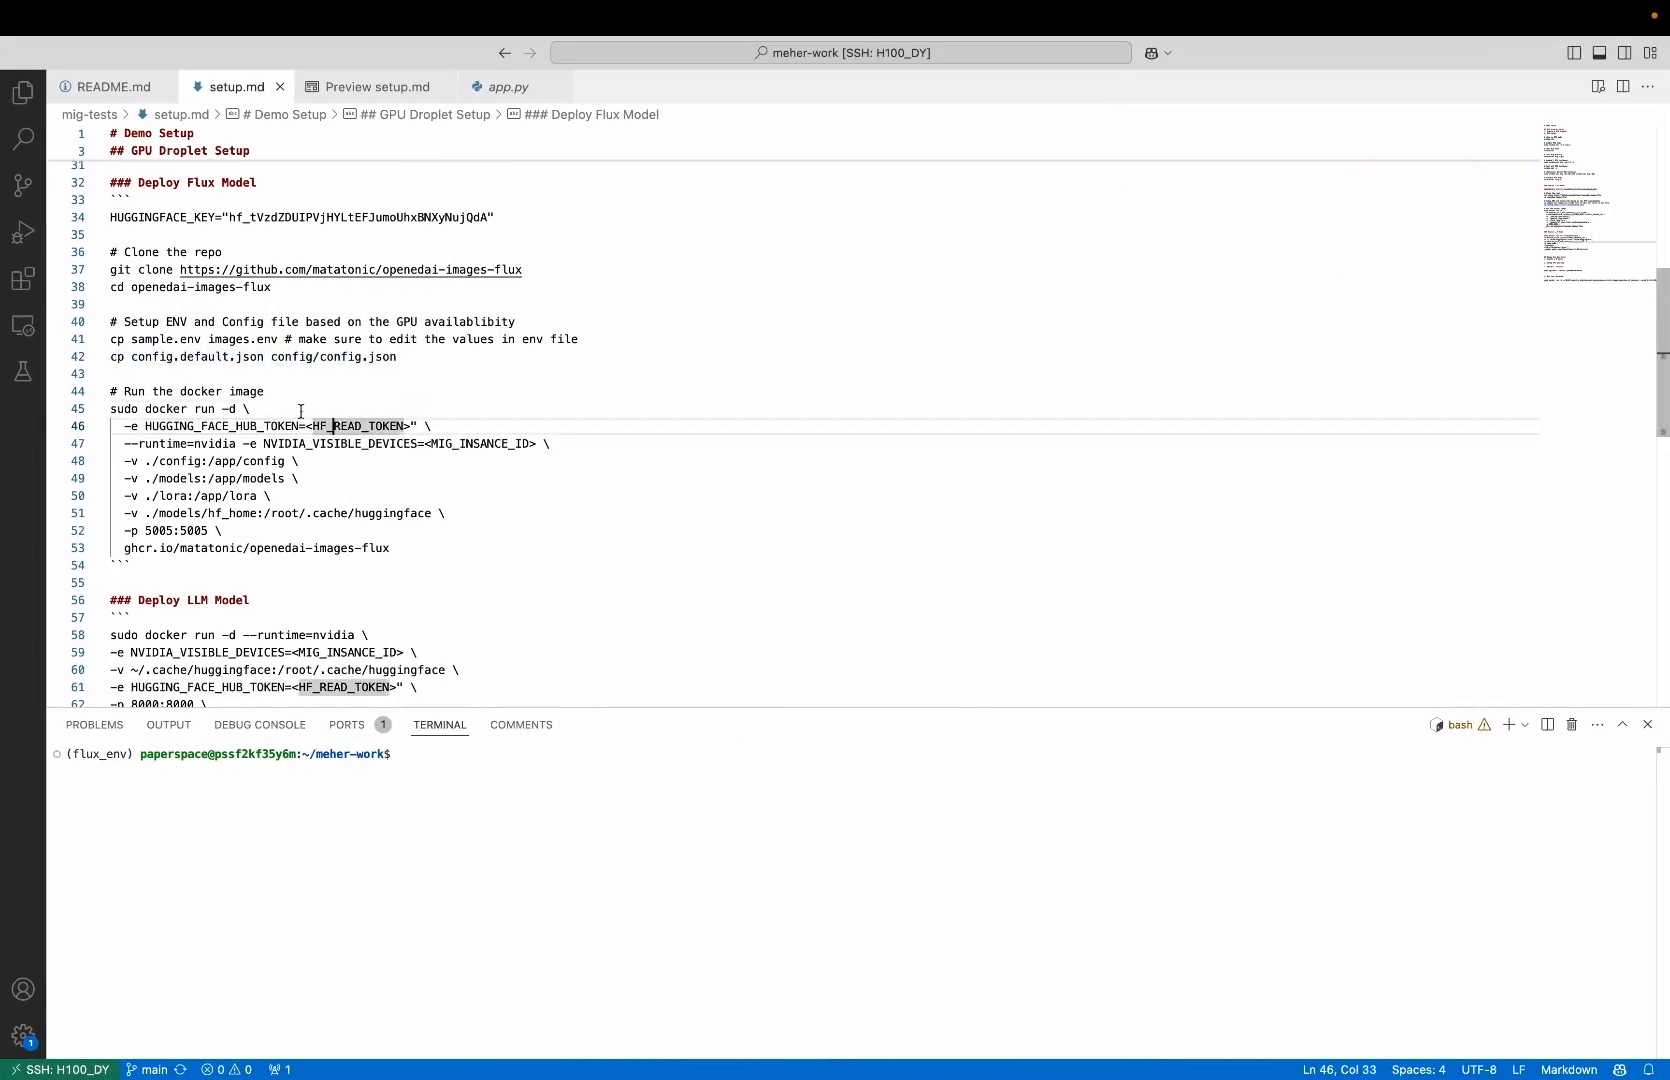
double_click(225, 220)
click(225, 220)
key(shift+super+Right)
key(super+c)
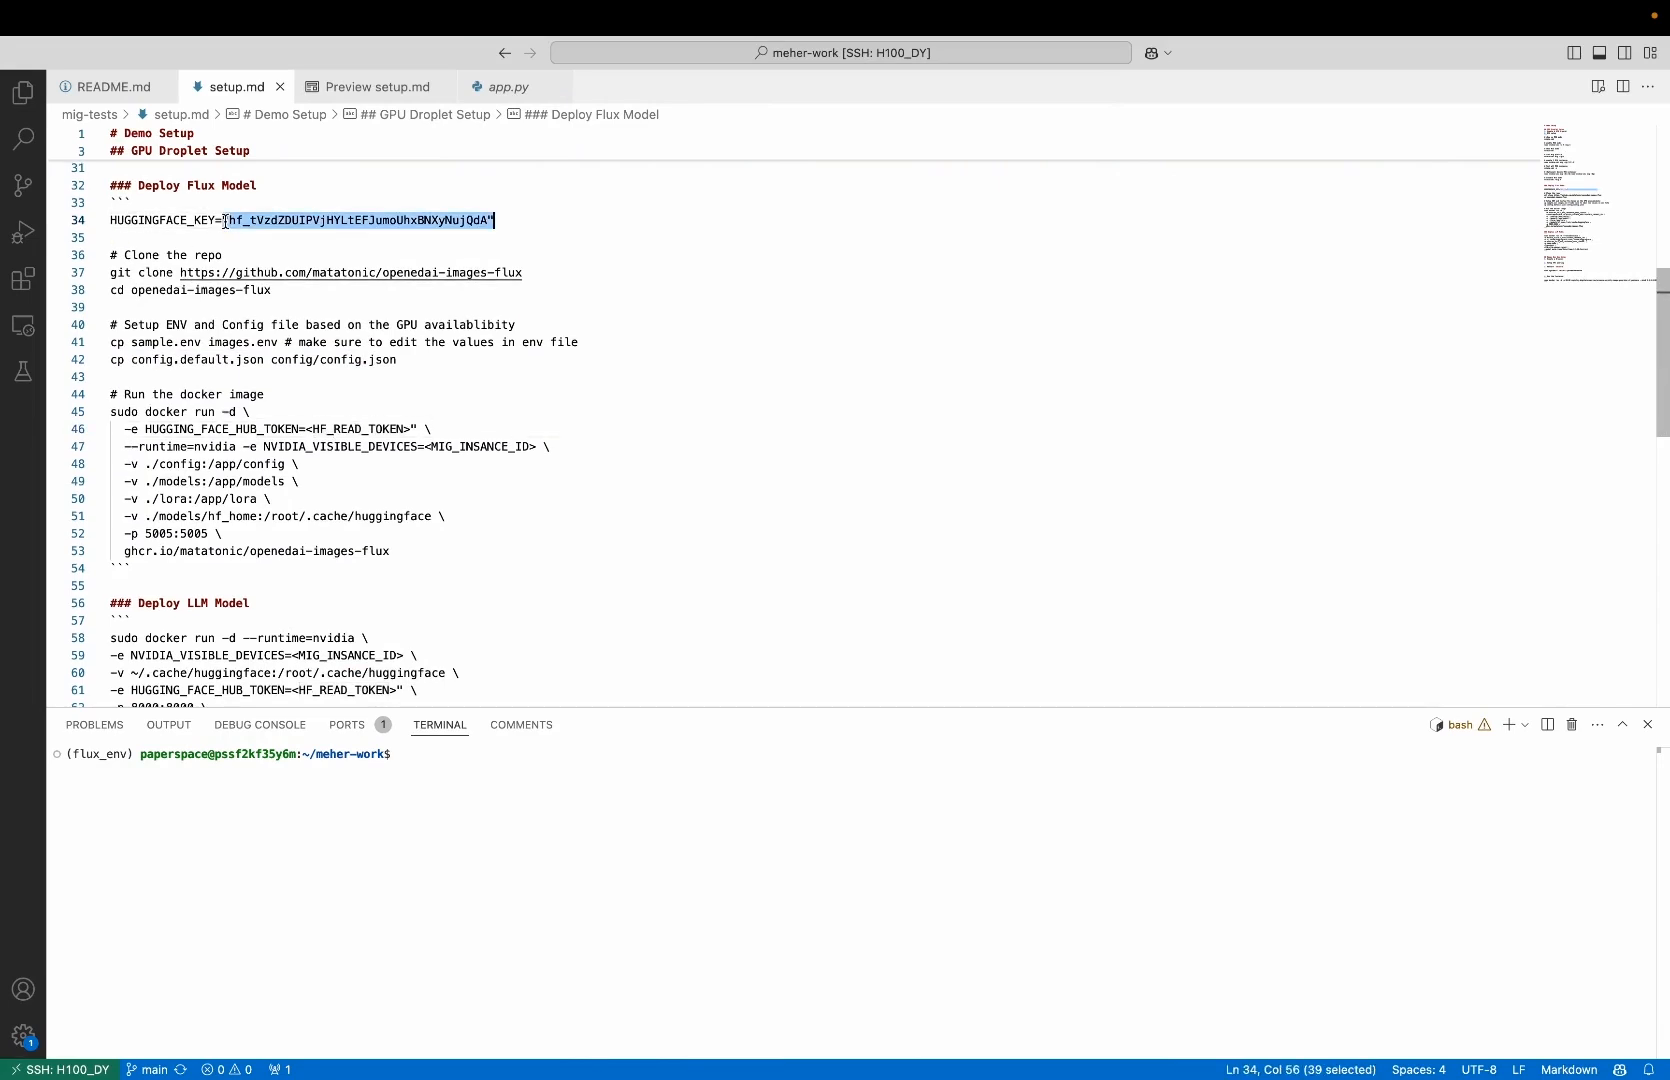
click(309, 427)
key(shift+alt+Right)
key(shift+alt+Right)
key(super+v)
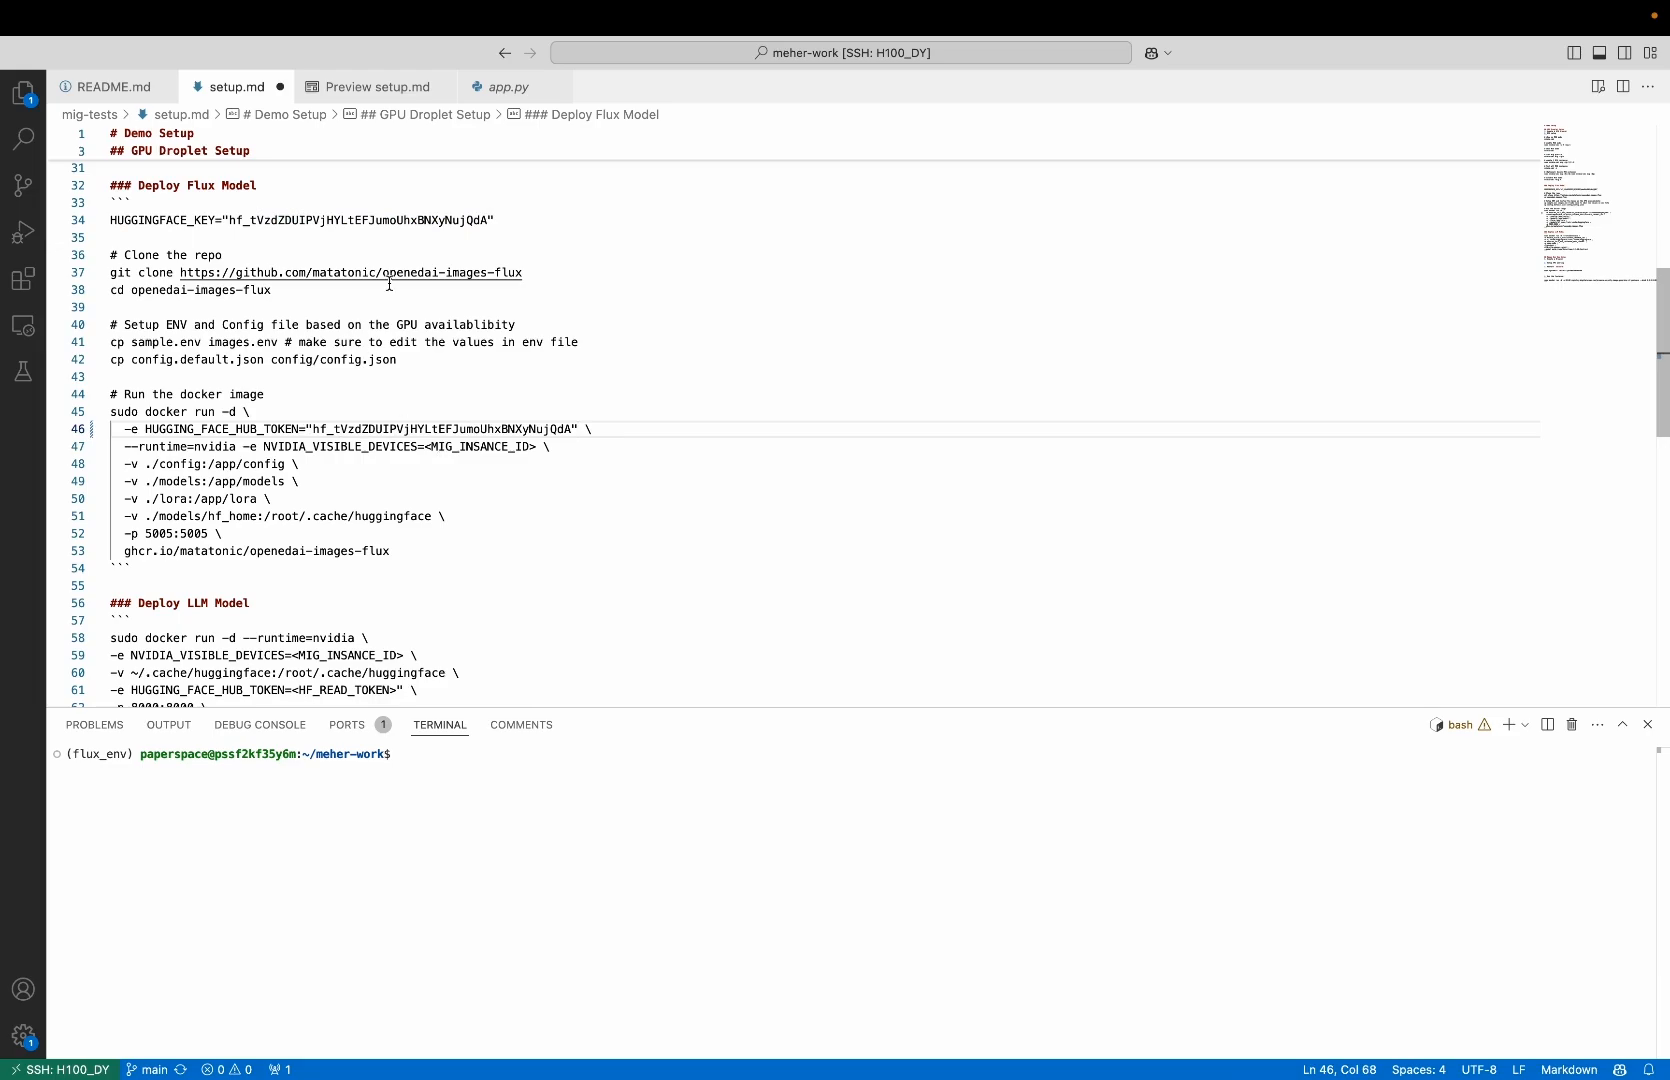
Replace the MIG instance ID placeholder in the Flux docker run command with MIG device 0's UUID from the console, enclosed in double quotes
key(ctrl+Left)
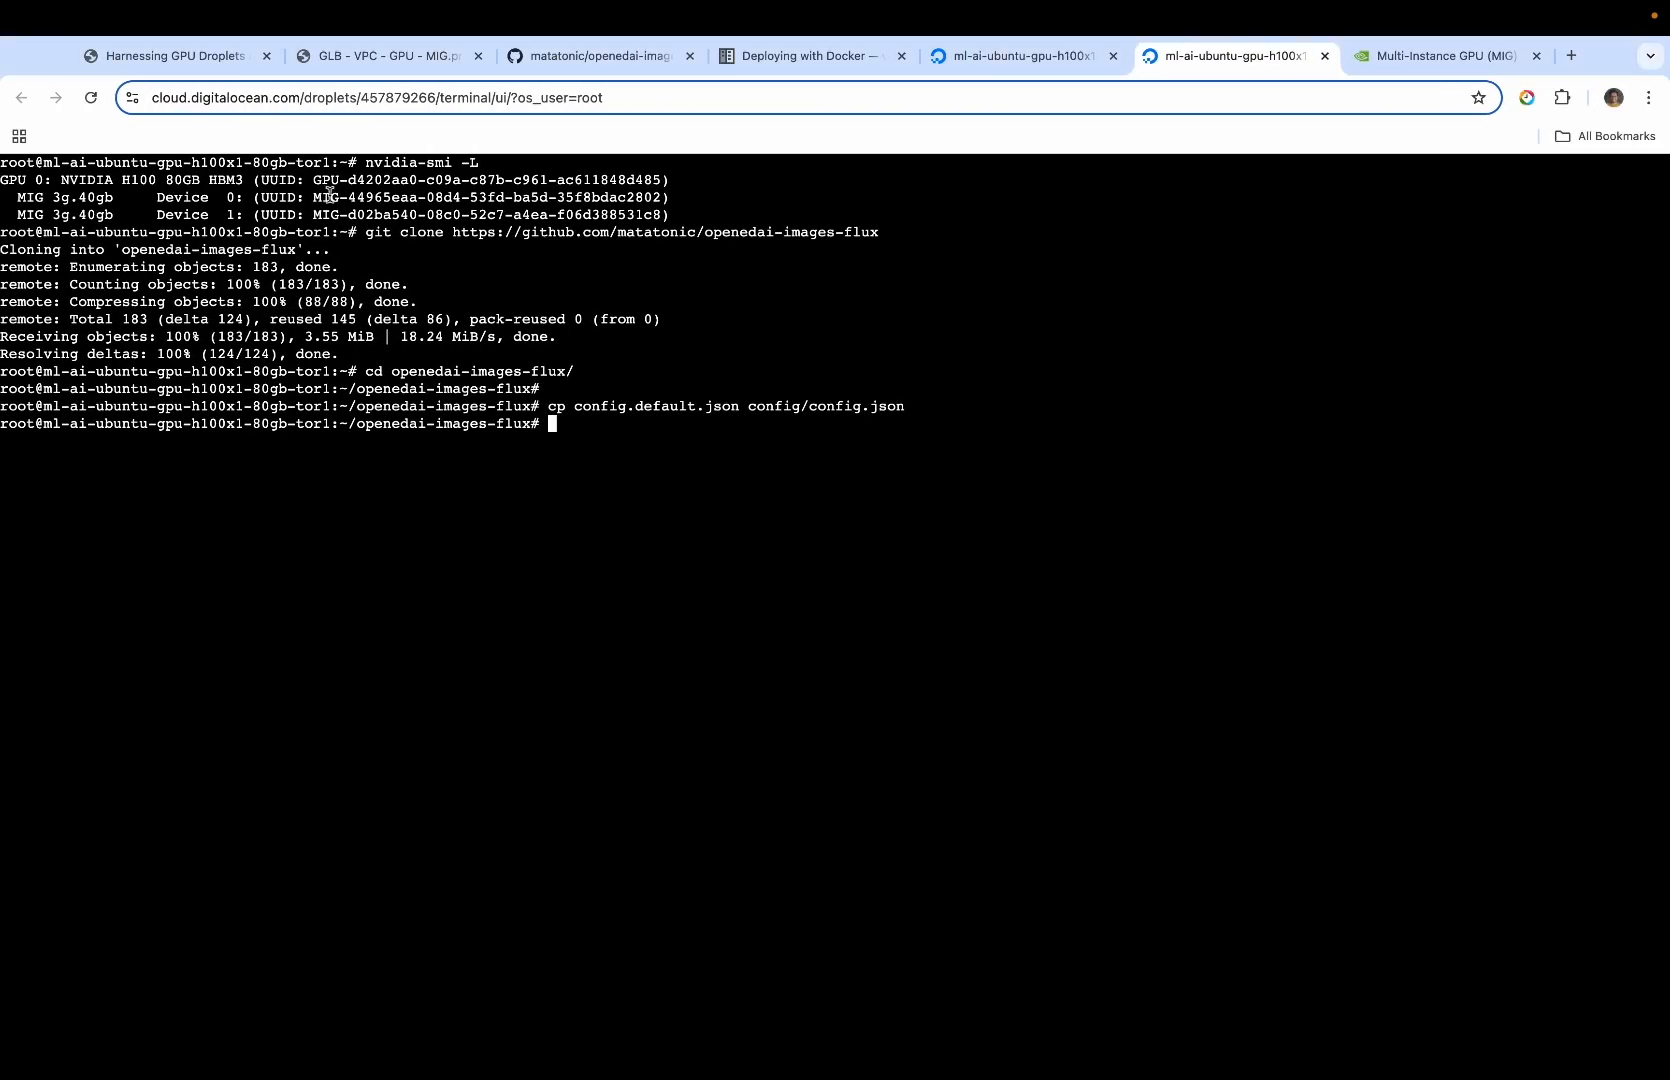
drag(313, 203, 662, 201)
key(super+c)
key(ctrl+Right)
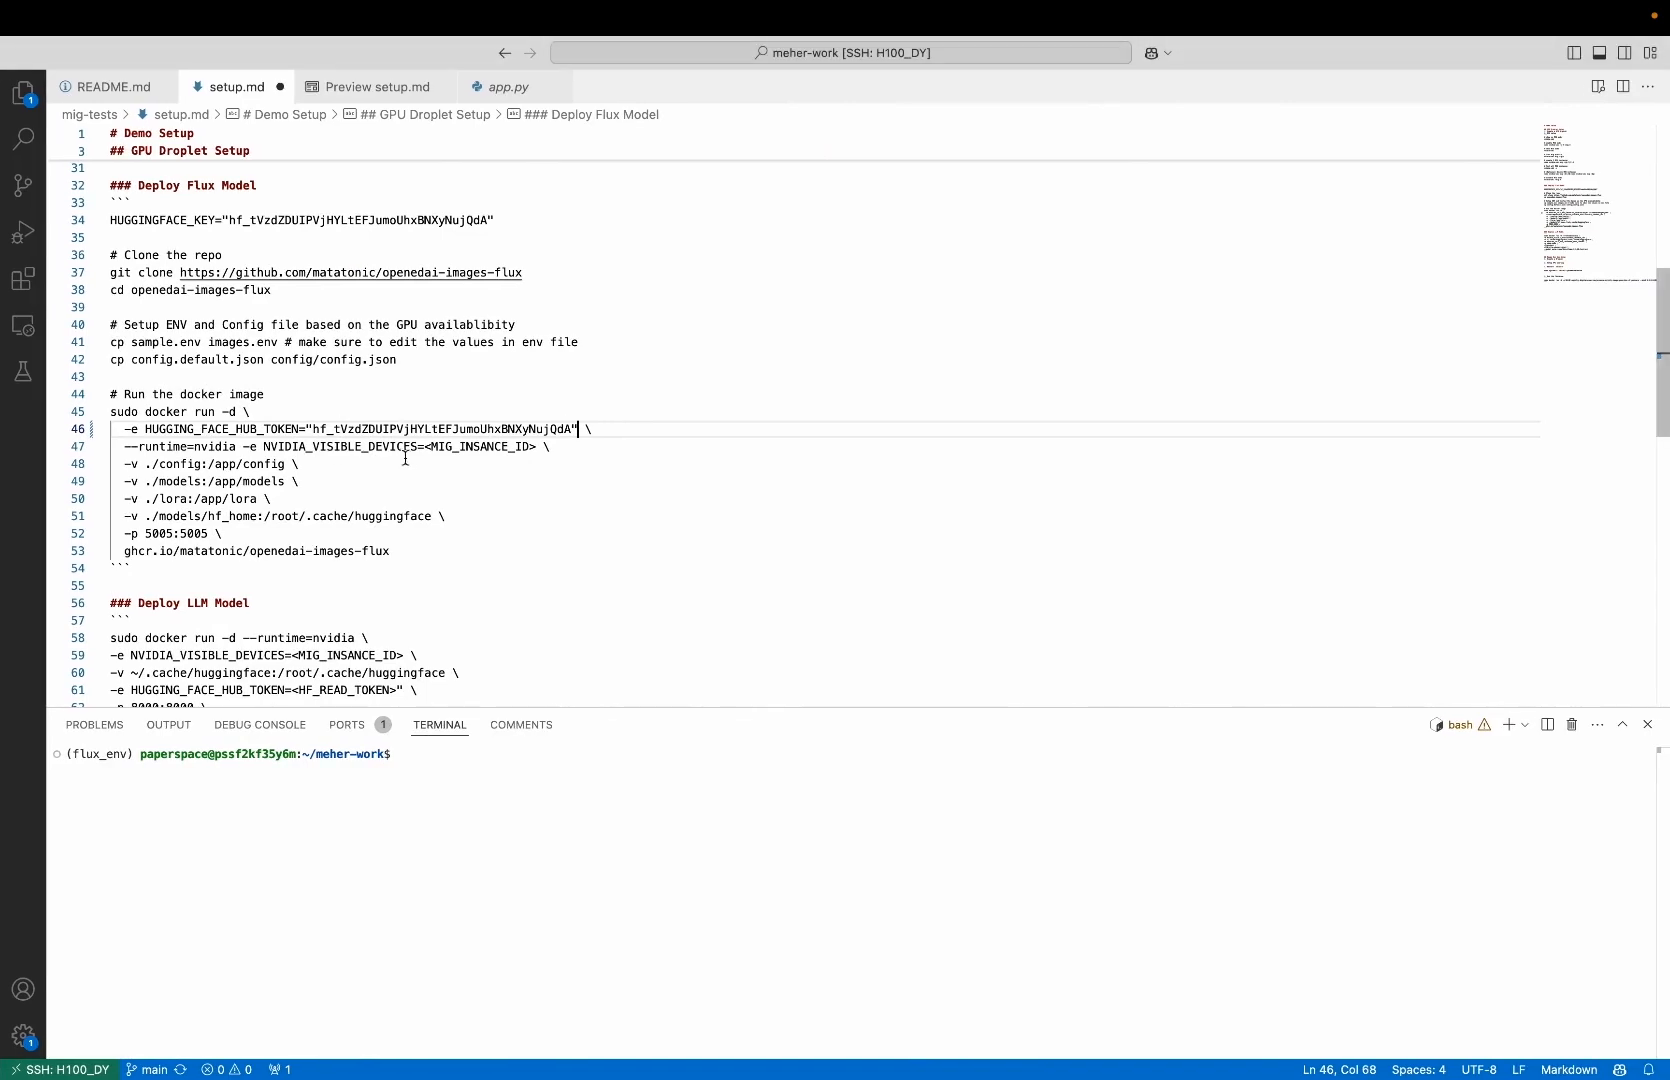
drag(427, 446, 537, 446)
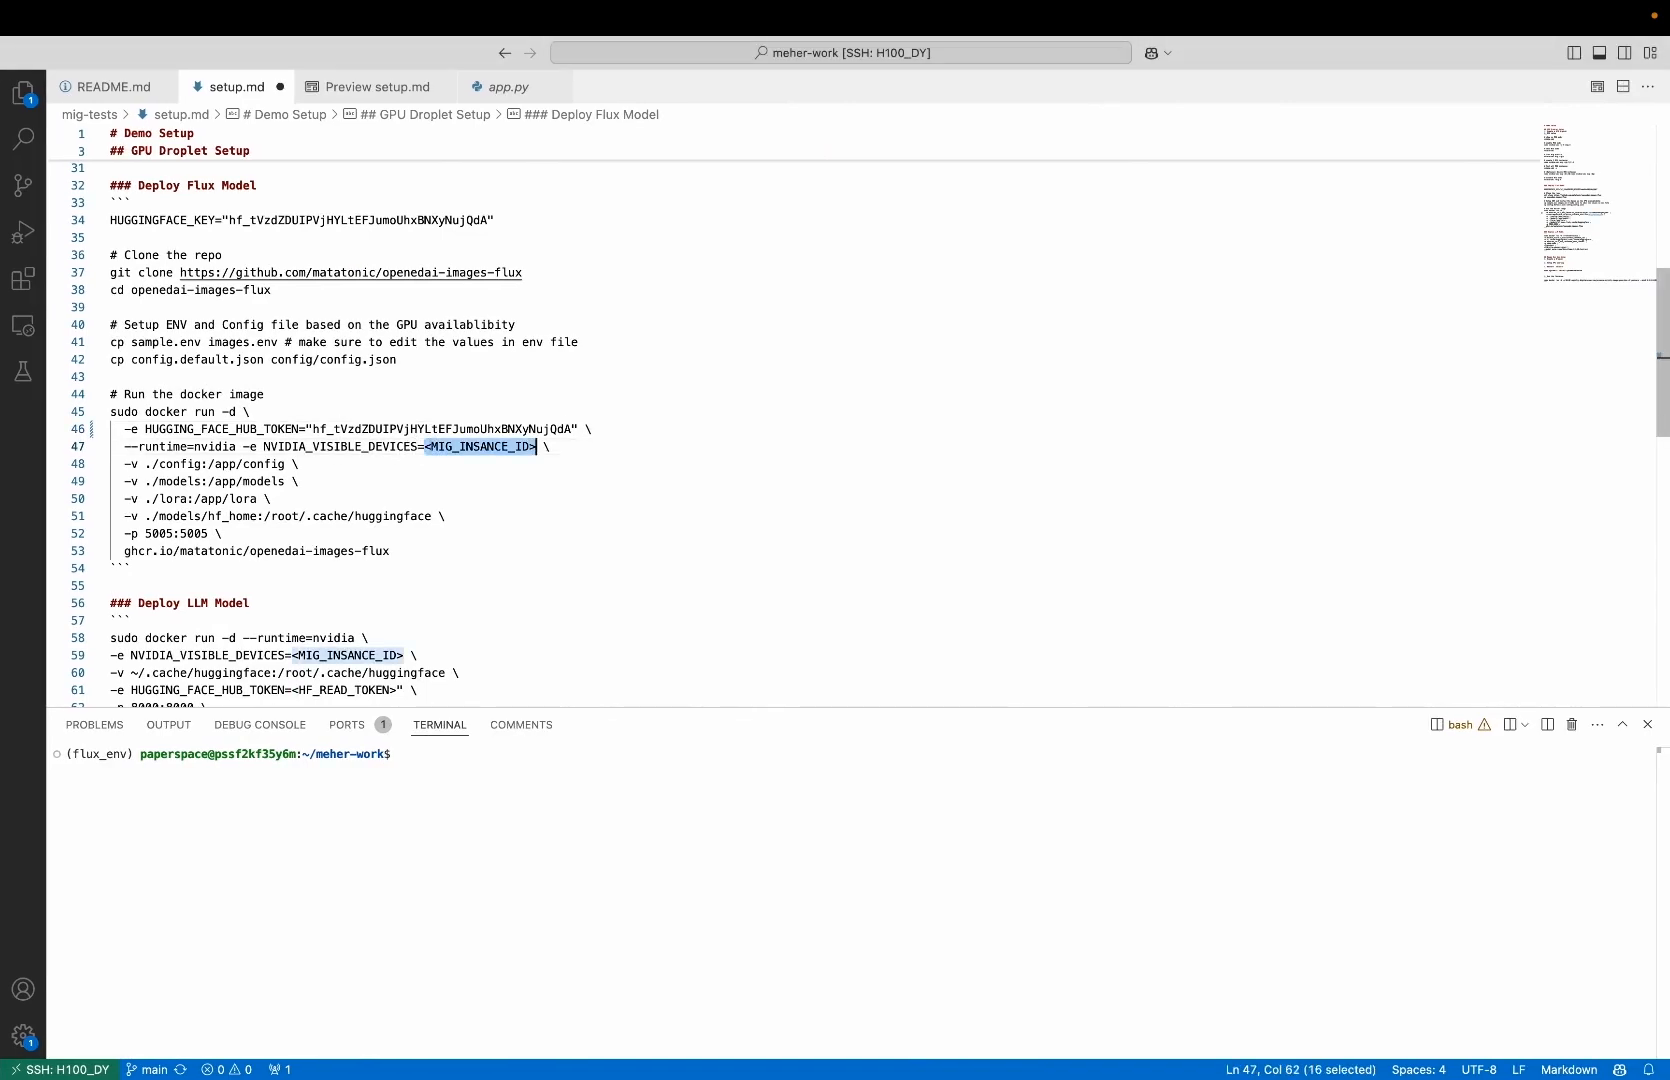
text("")
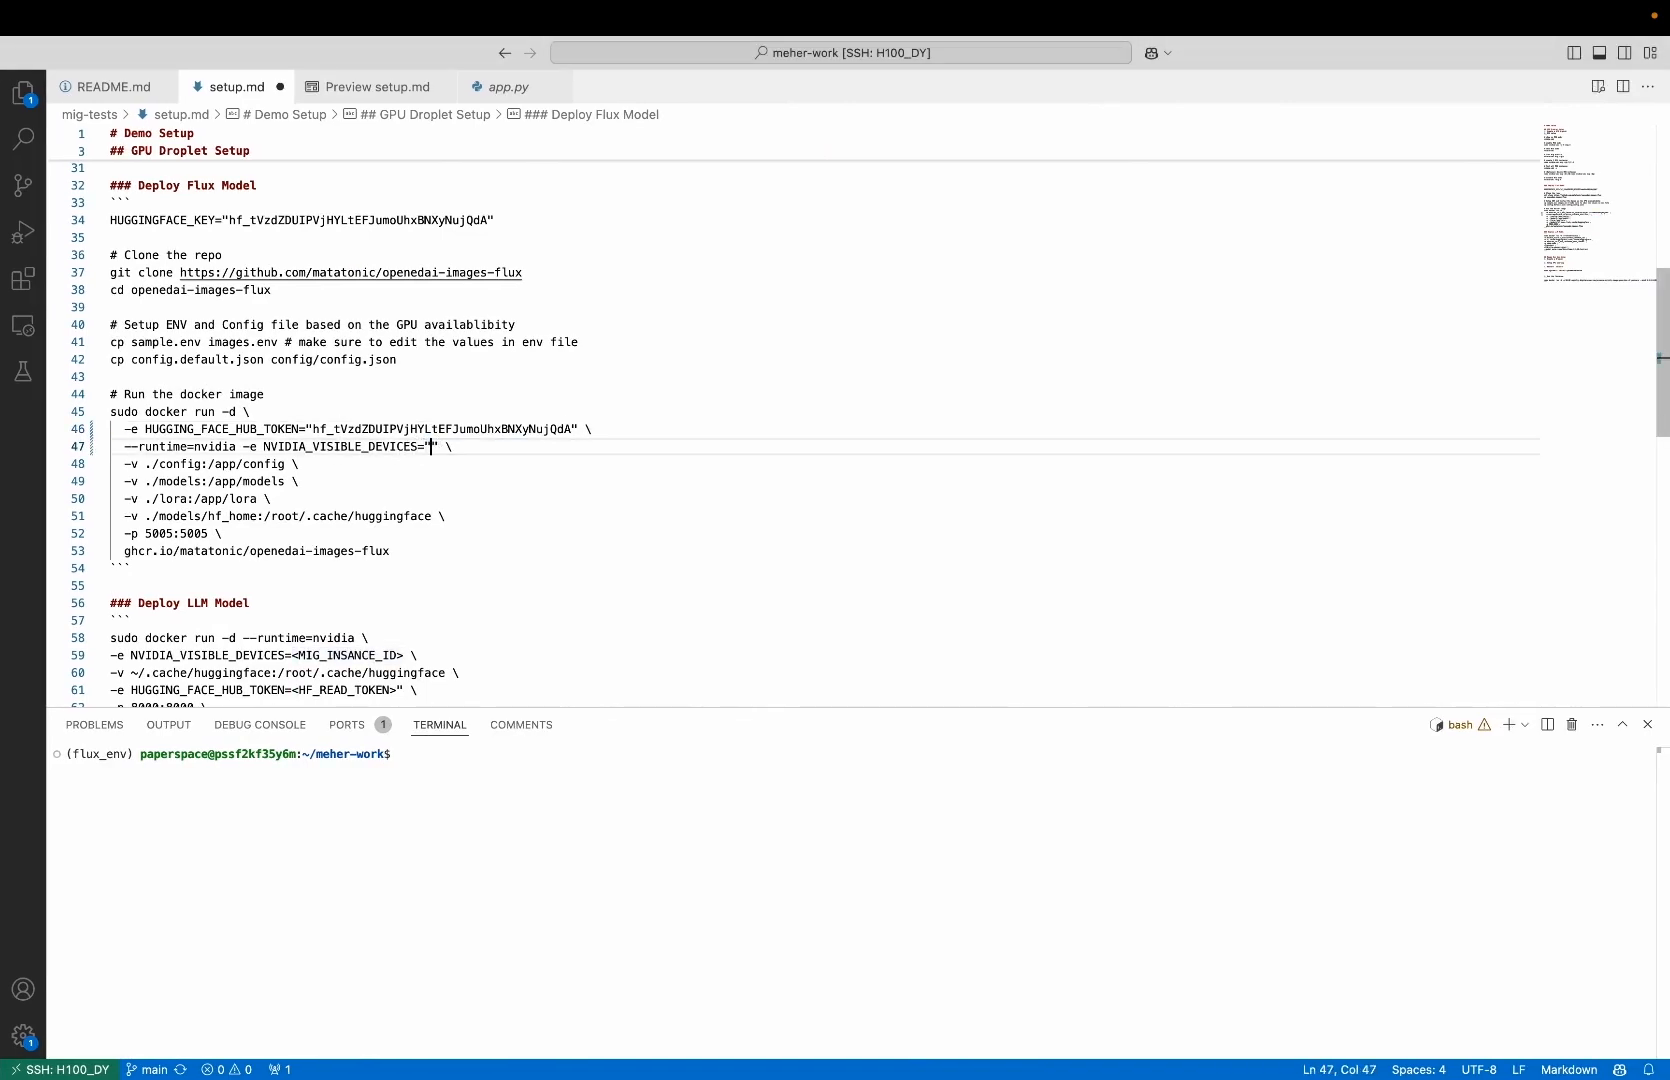
key(super+v)
key(Right)
Copy the complete Flux docker run command, including its Hugging Face token, from setup.md and run it in the Droplet console
click(132, 423)
key(Up)
key(super+Left)
key(shift+Down)
key(shift+Down)
key(shift+Down)
key(shift+Down)
key(shift+Down)
key(shift+Down)
key(shift+Down)
key(shift+Down)
key(shift+Down)
key(super+c)
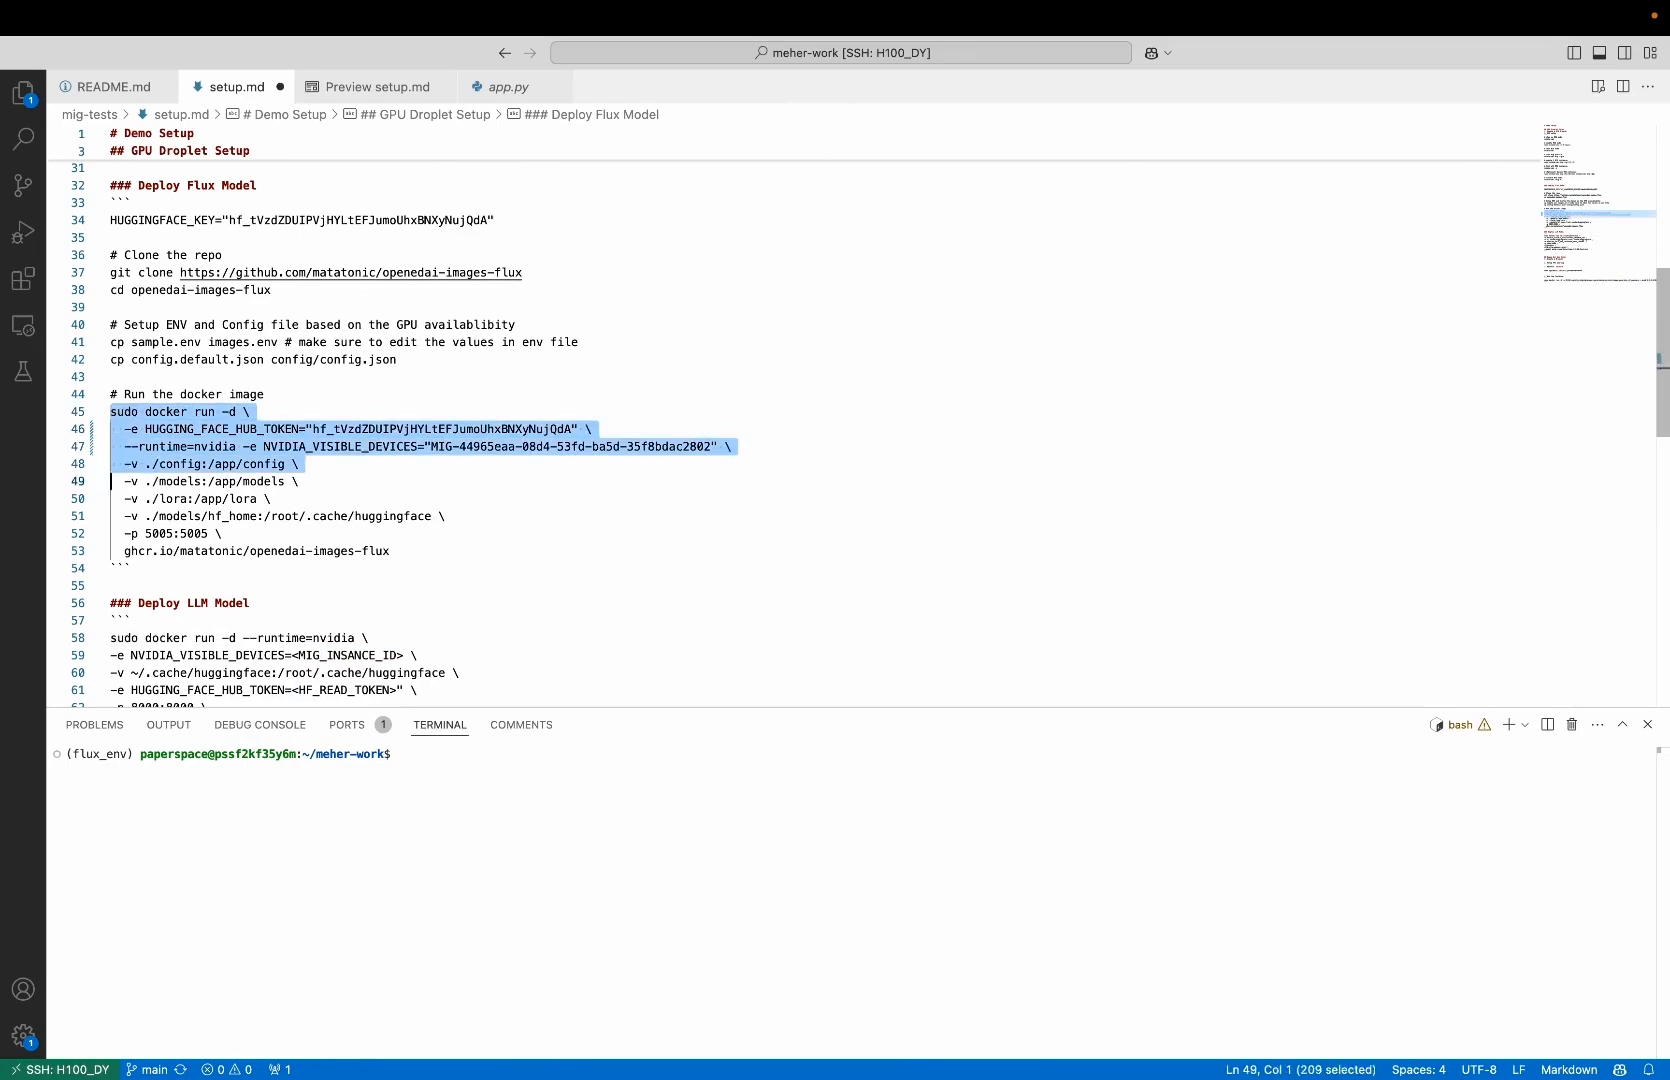
key(shift+Left)
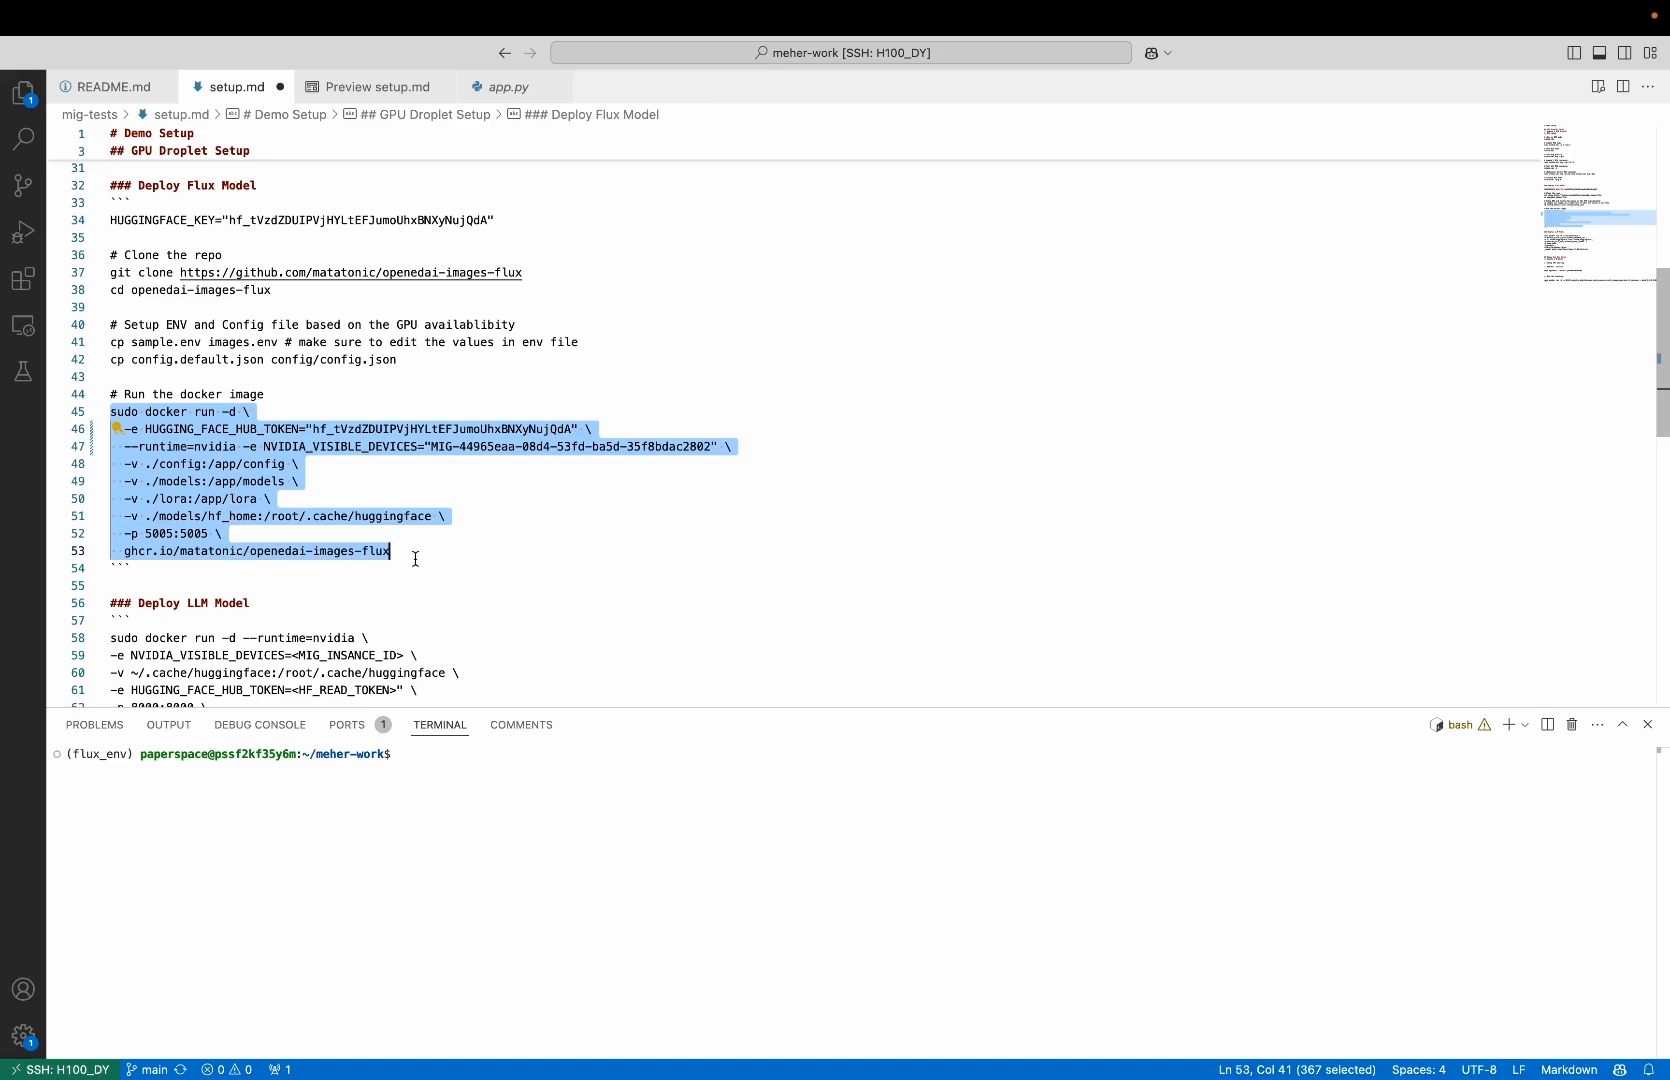
key(ctrl+Left)
click(841, 608)
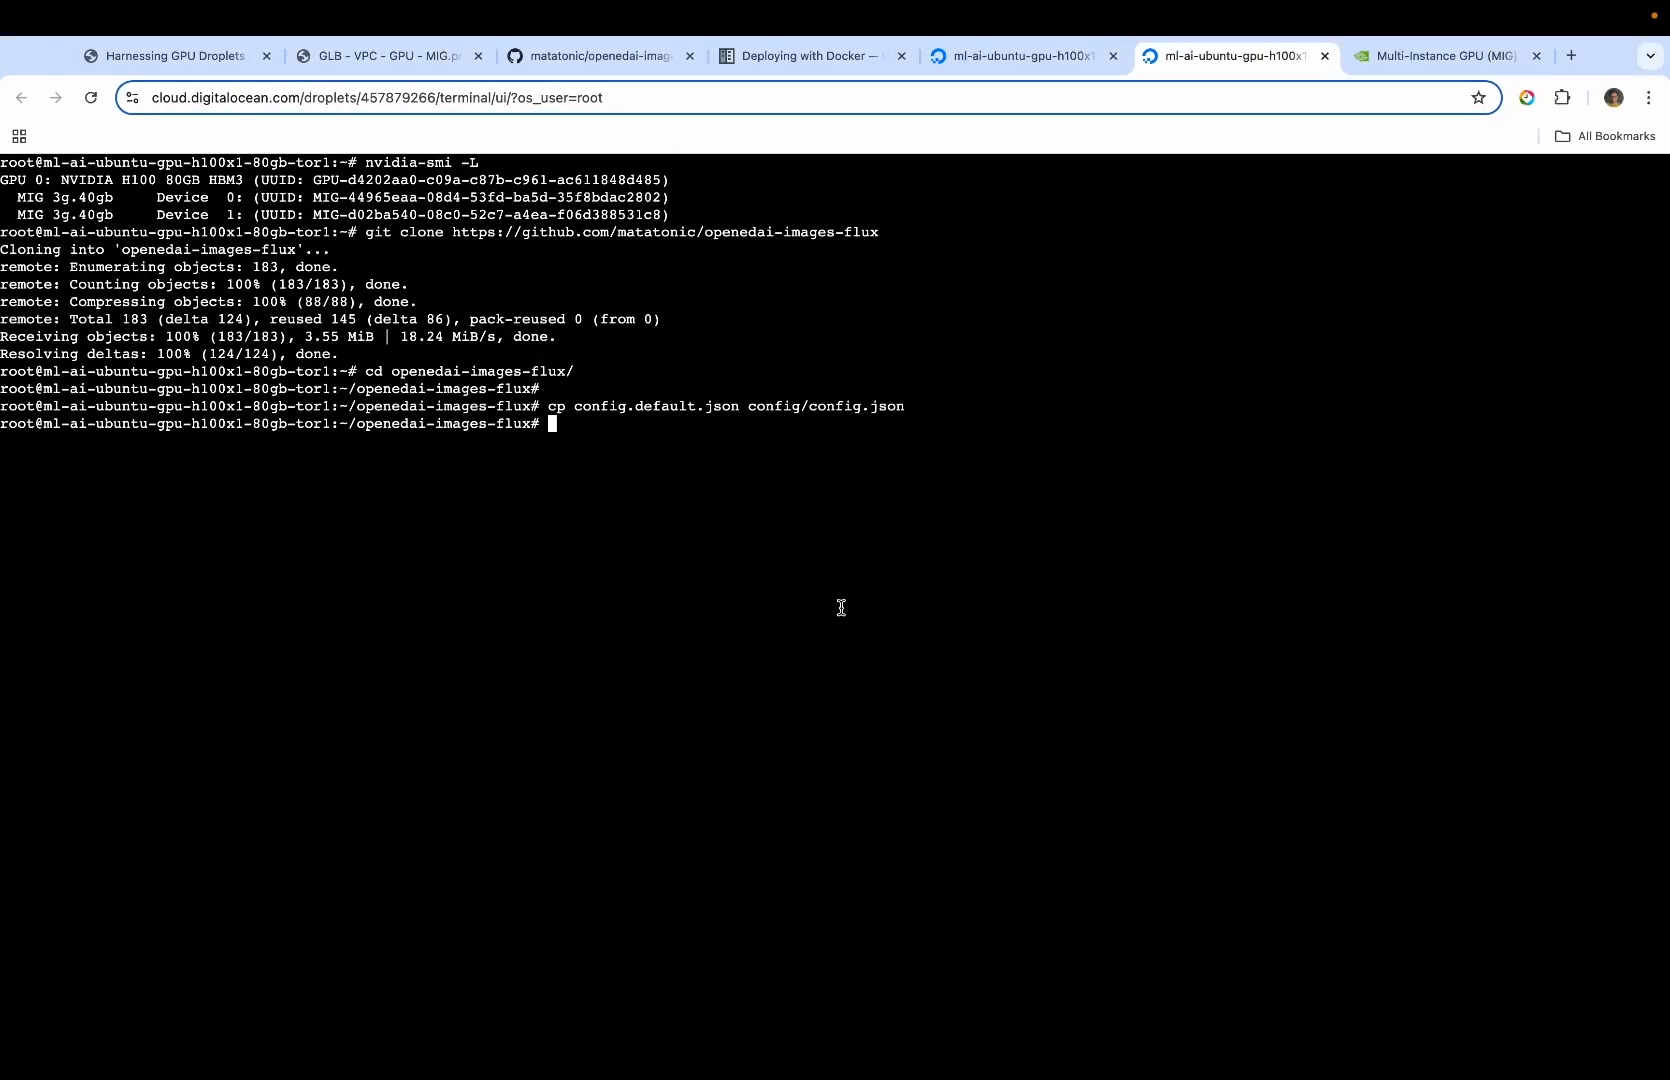
key(super+v)
key(Return)
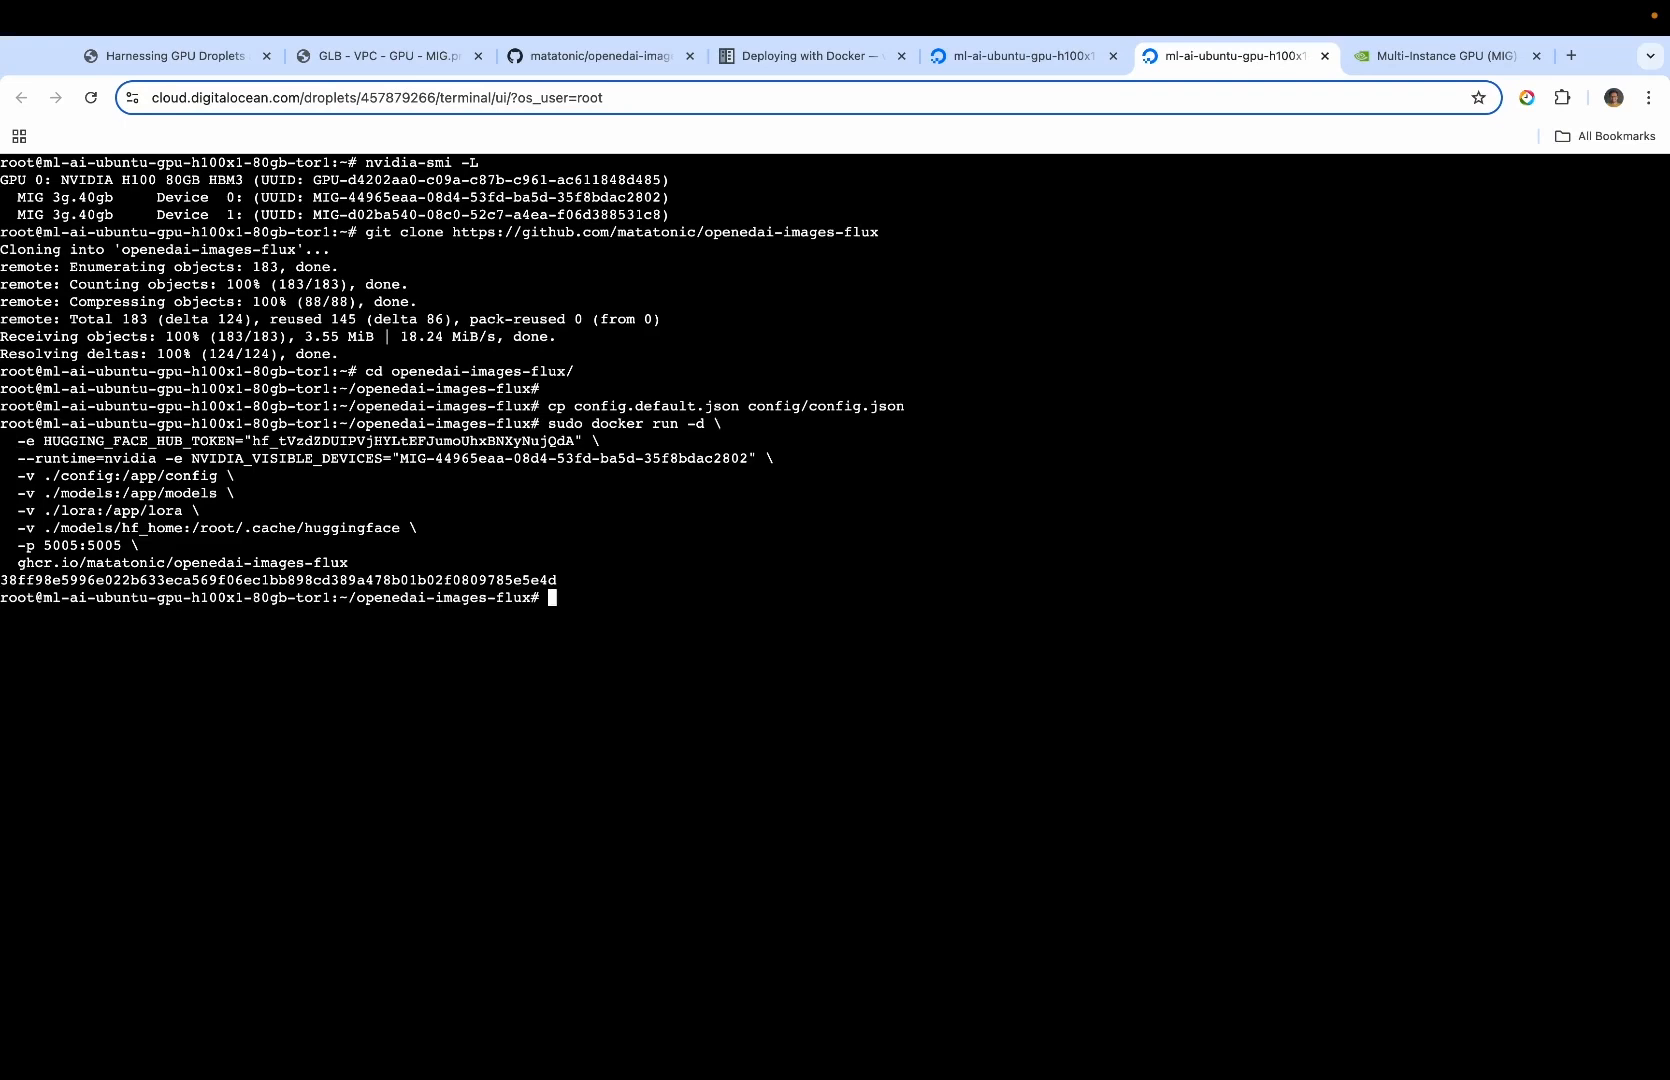
List the running containers with "sudo docker ps"
key(Return)
text(sudo docker ps)
key(Return)
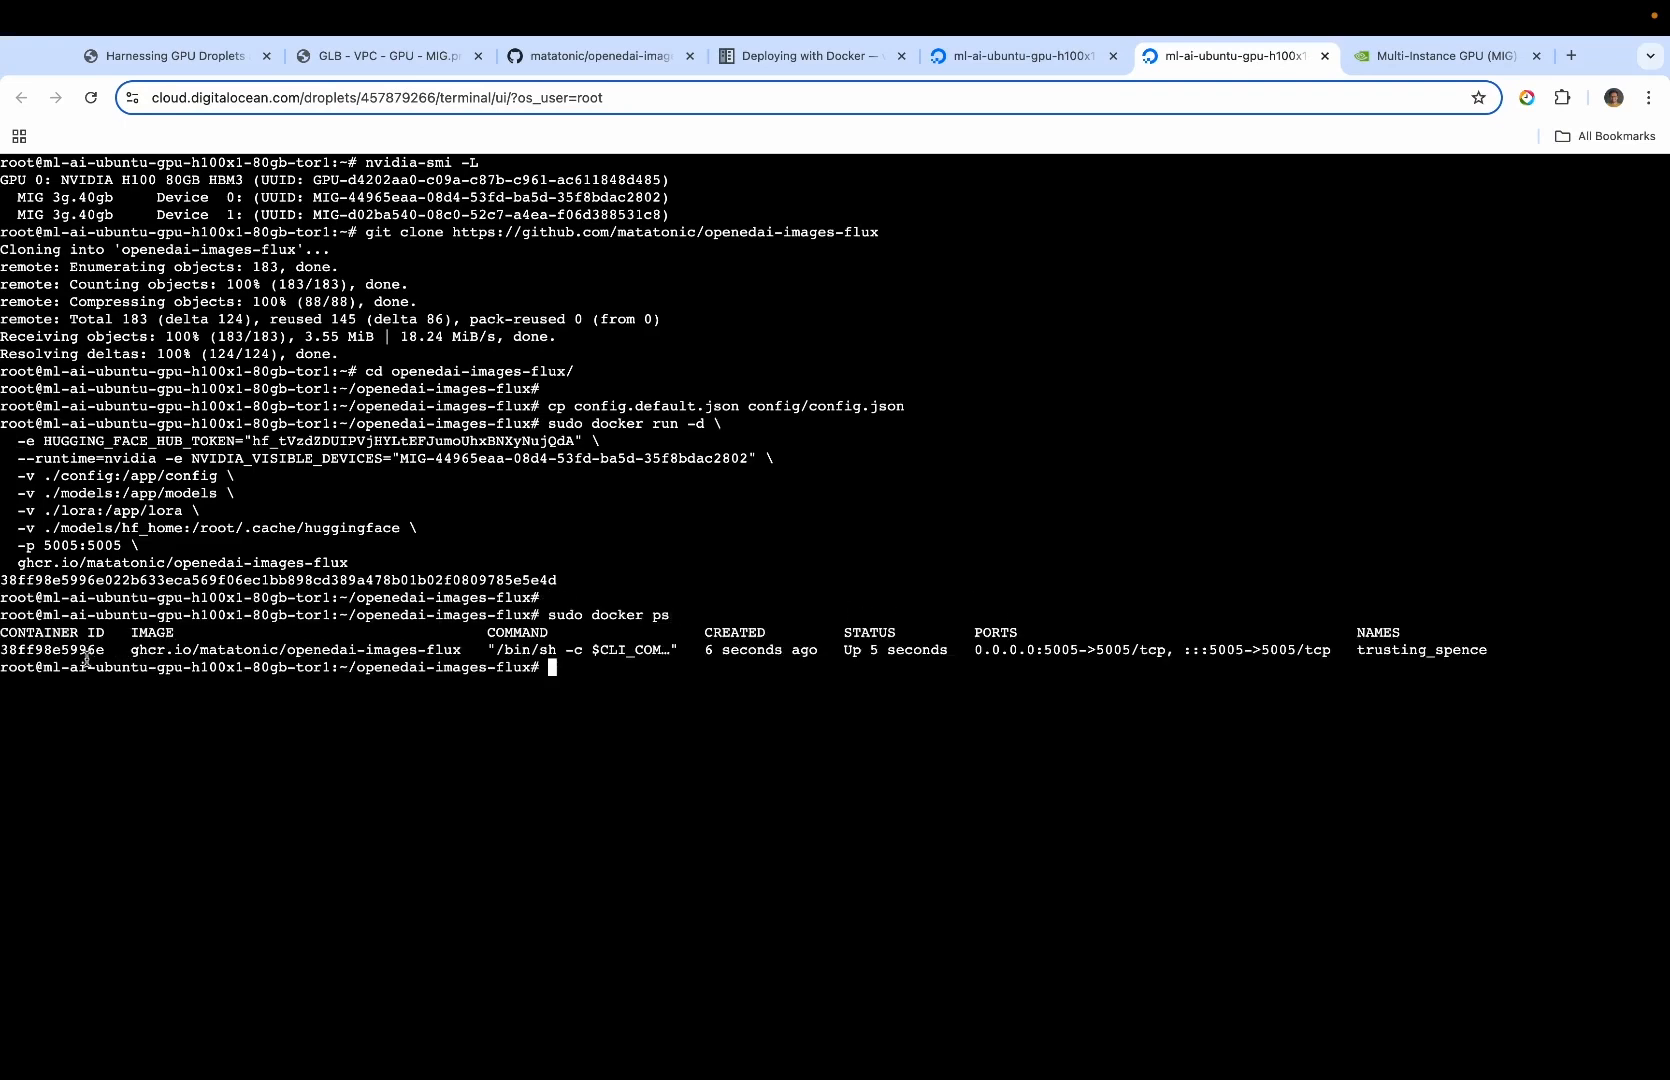
Follow the openedai-images-flux container's logs by running "sudo docker logs -f" with its container ID
double_click(83, 651)
key(super+c)
text(sudo docker logs -f)
key(super+v)
key(Return)
key(Return)
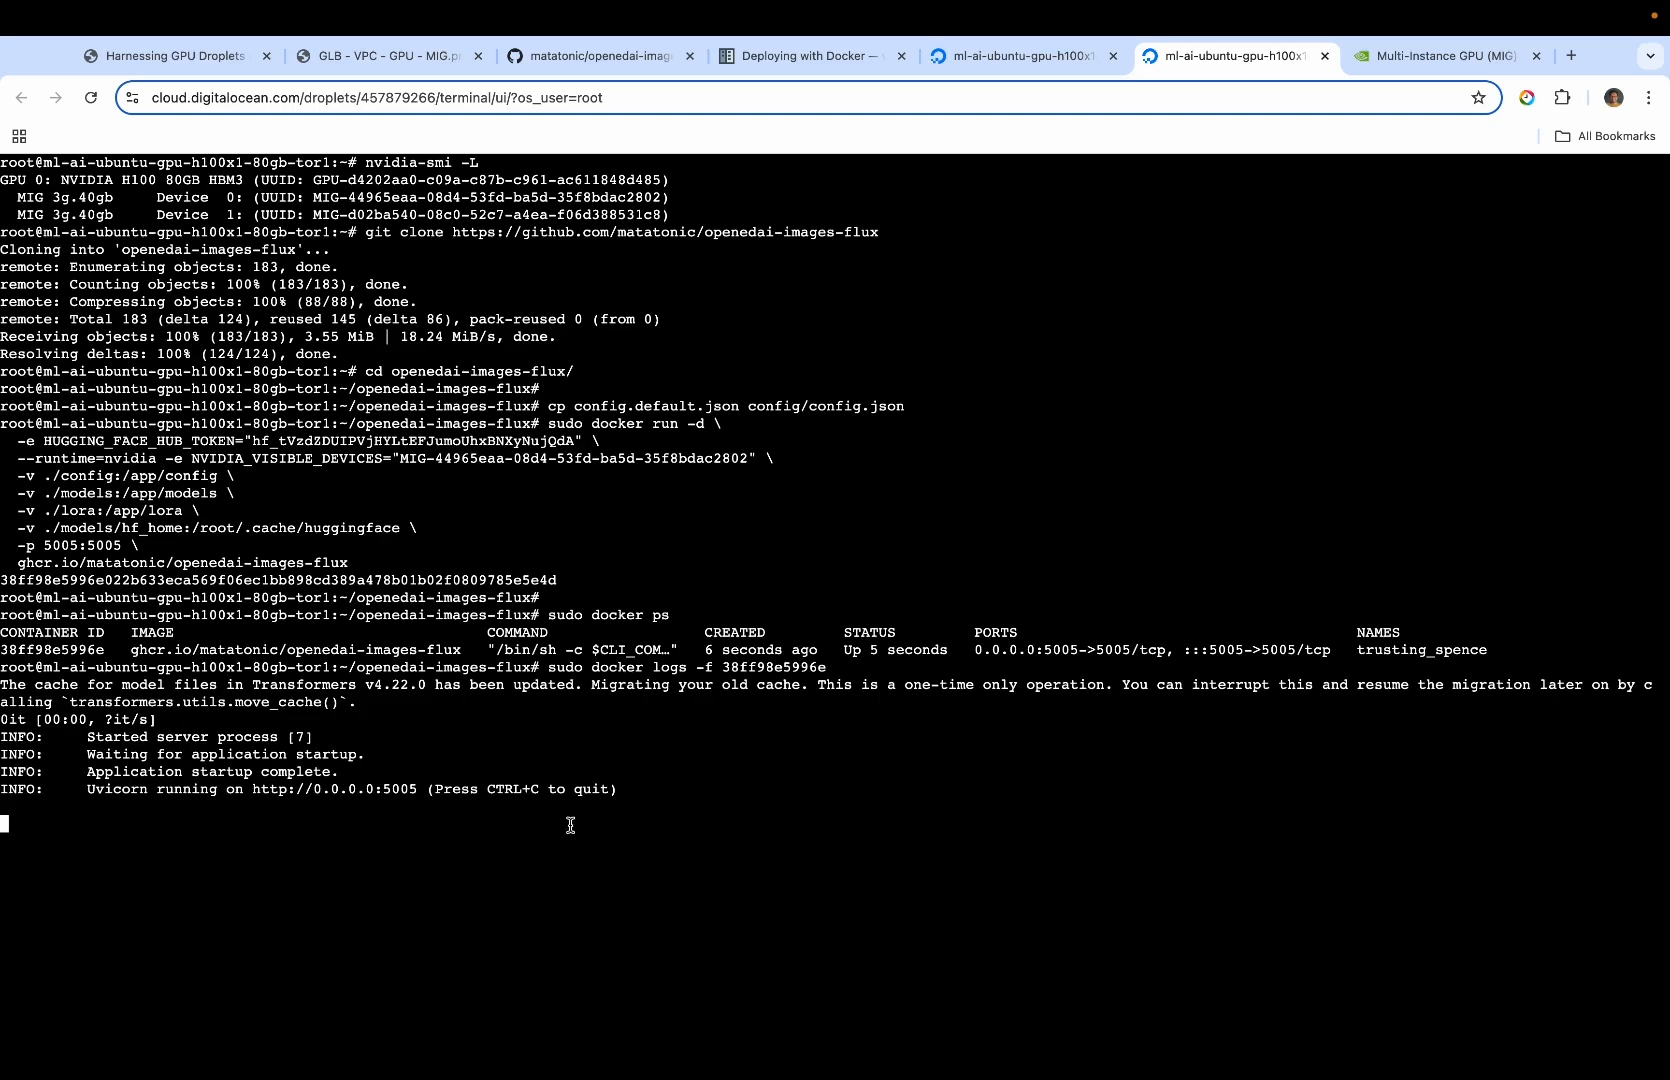
key(super+space)
text(postman)
key(Return)
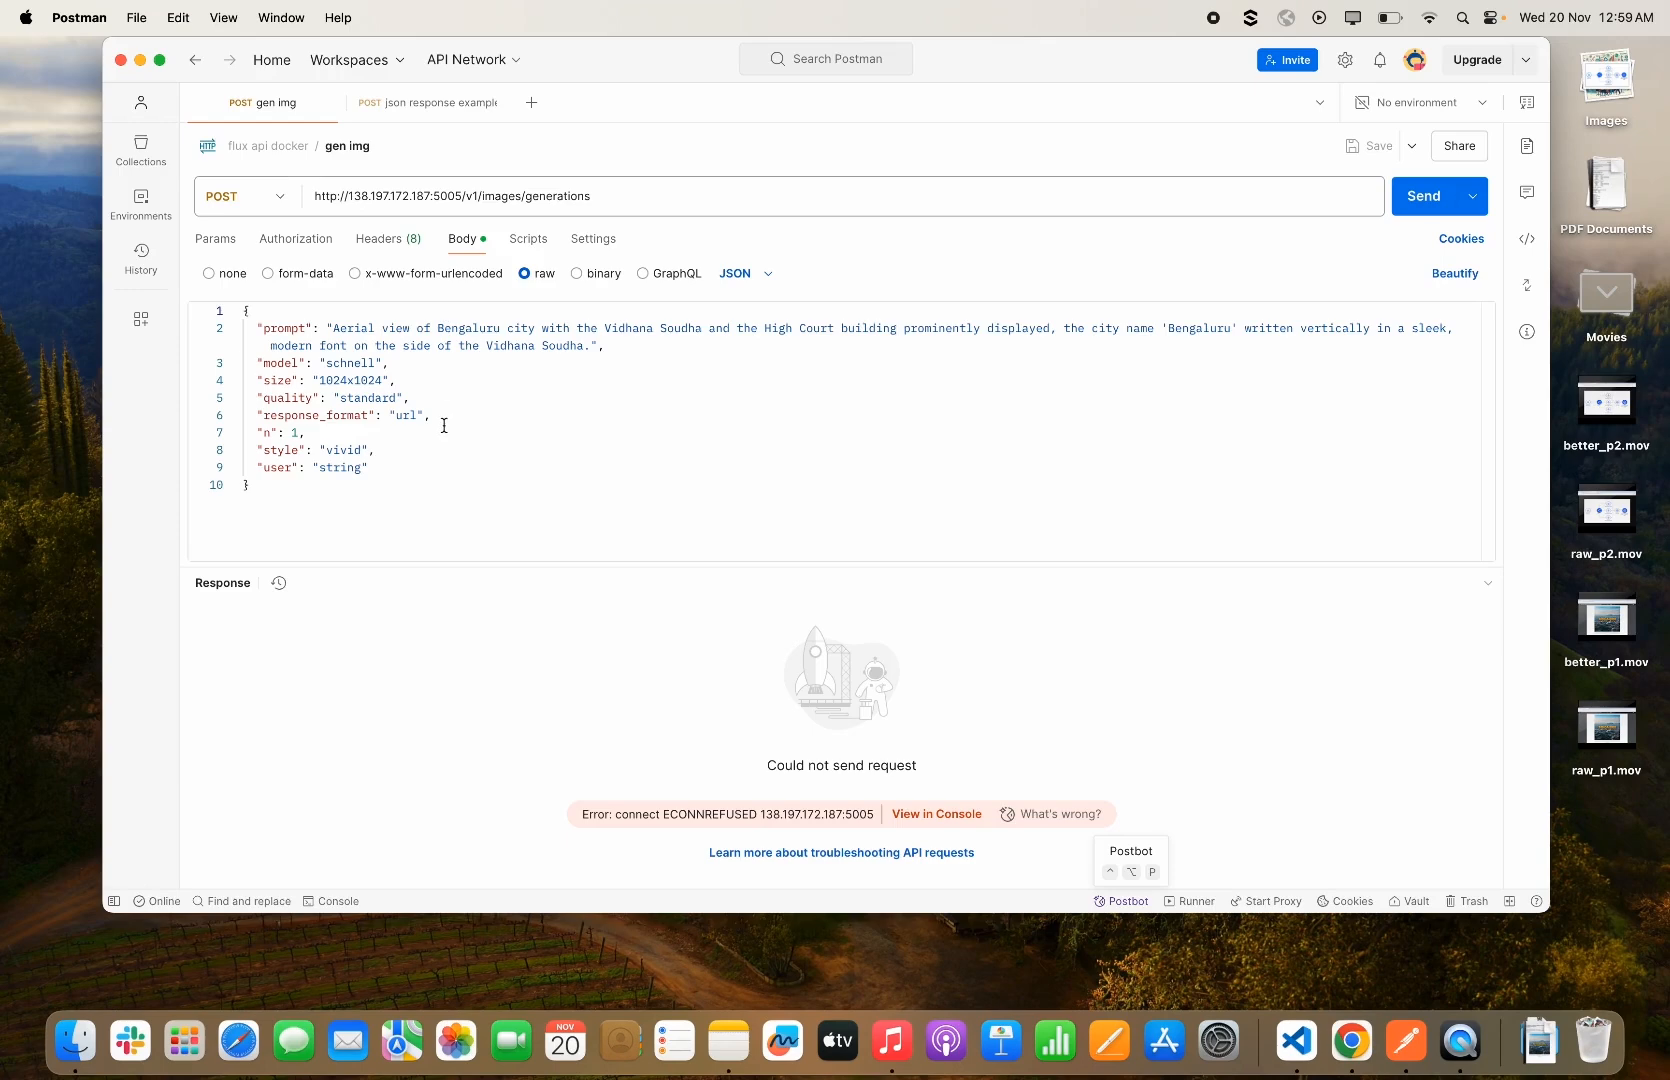
click(609, 201)
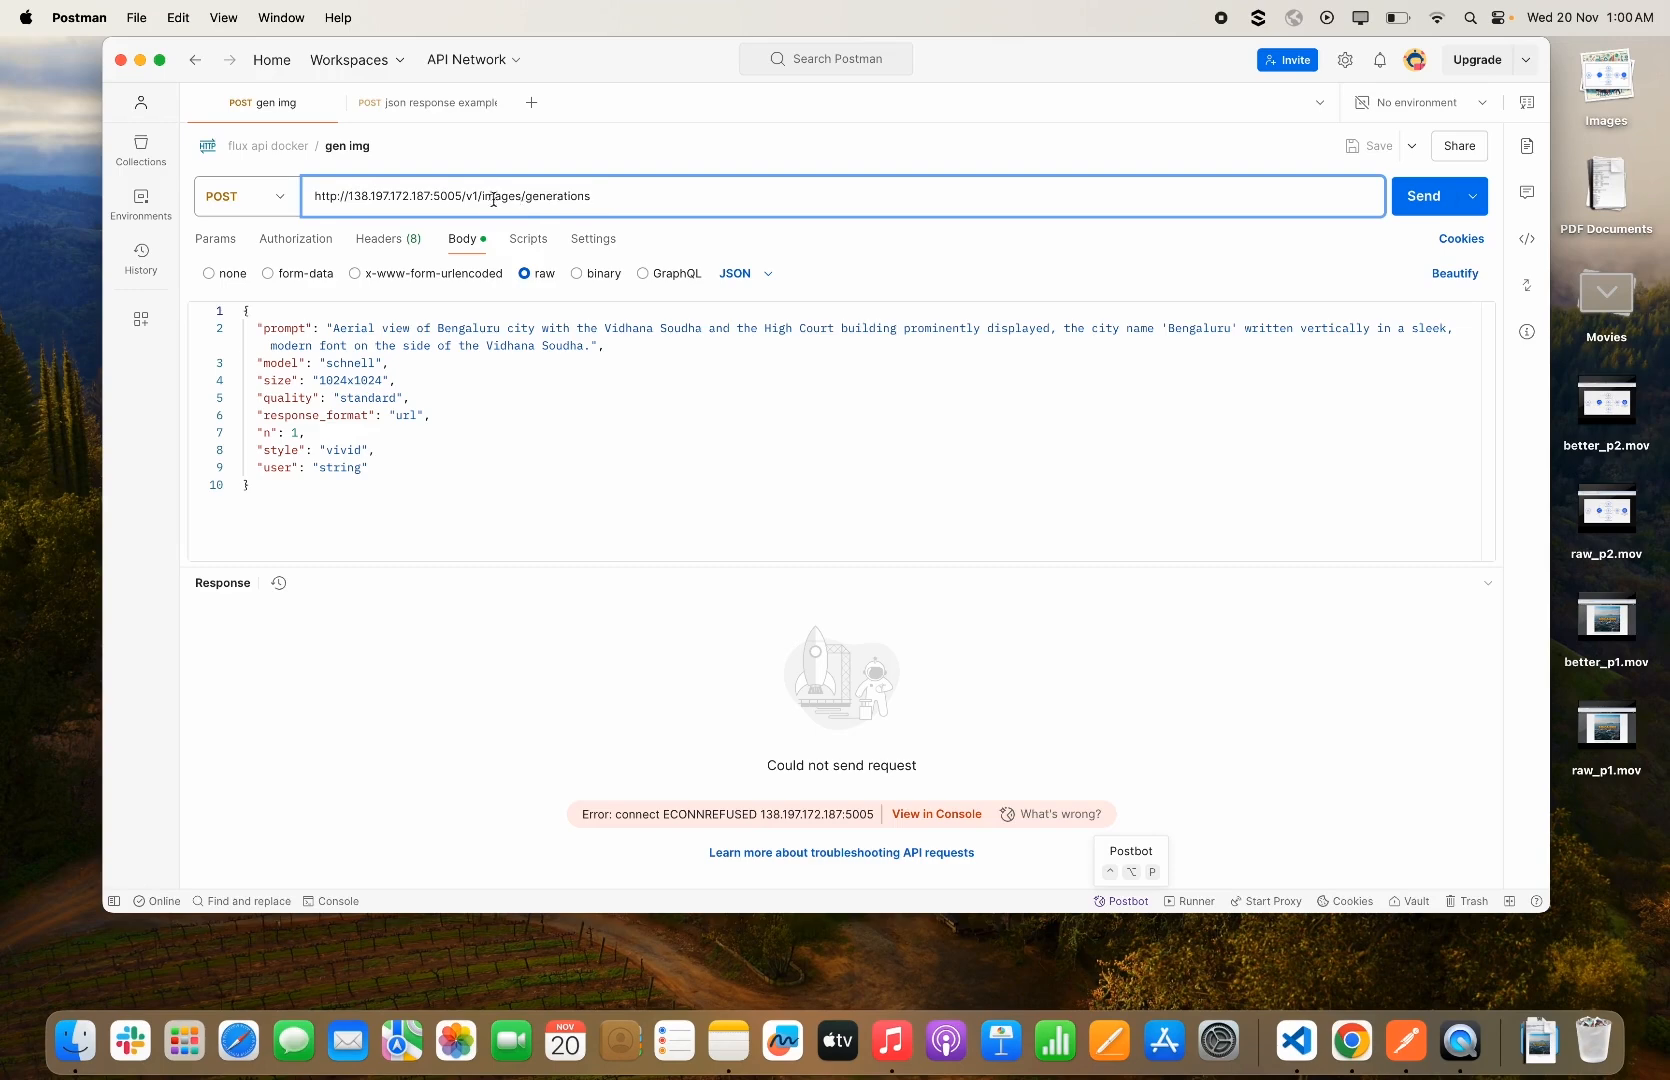
click(1418, 198)
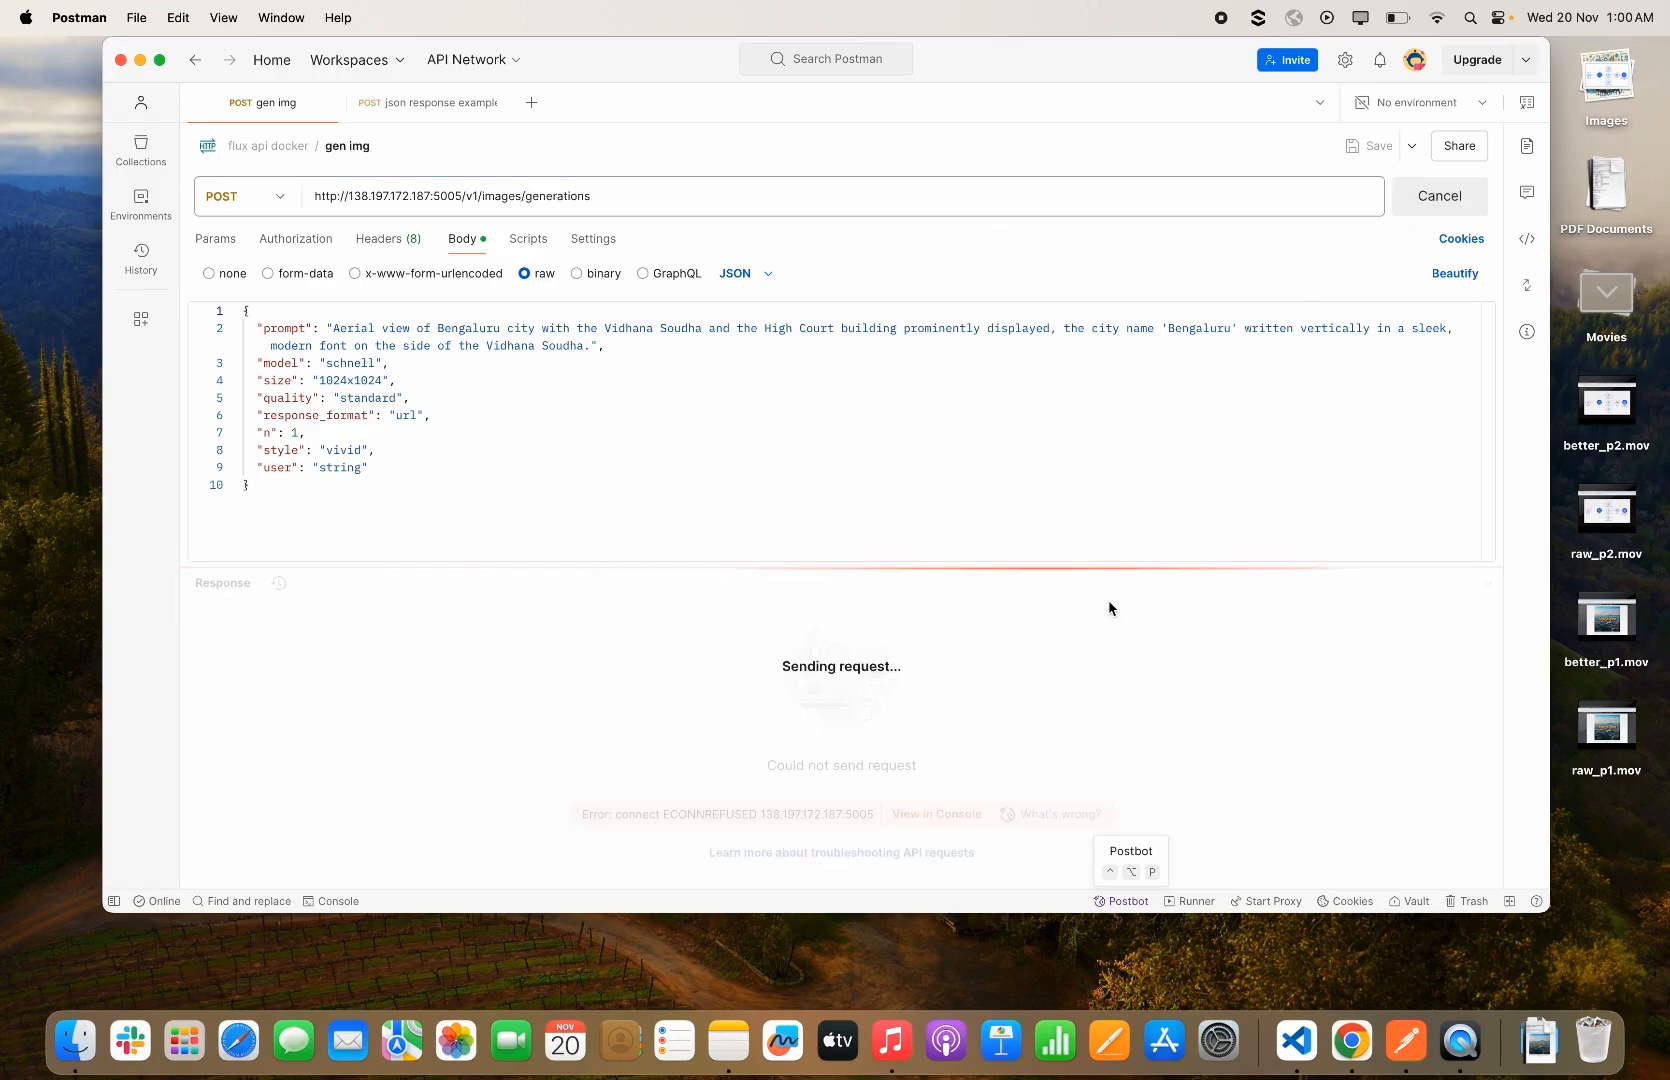
drag(1012, 567, 1008, 477)
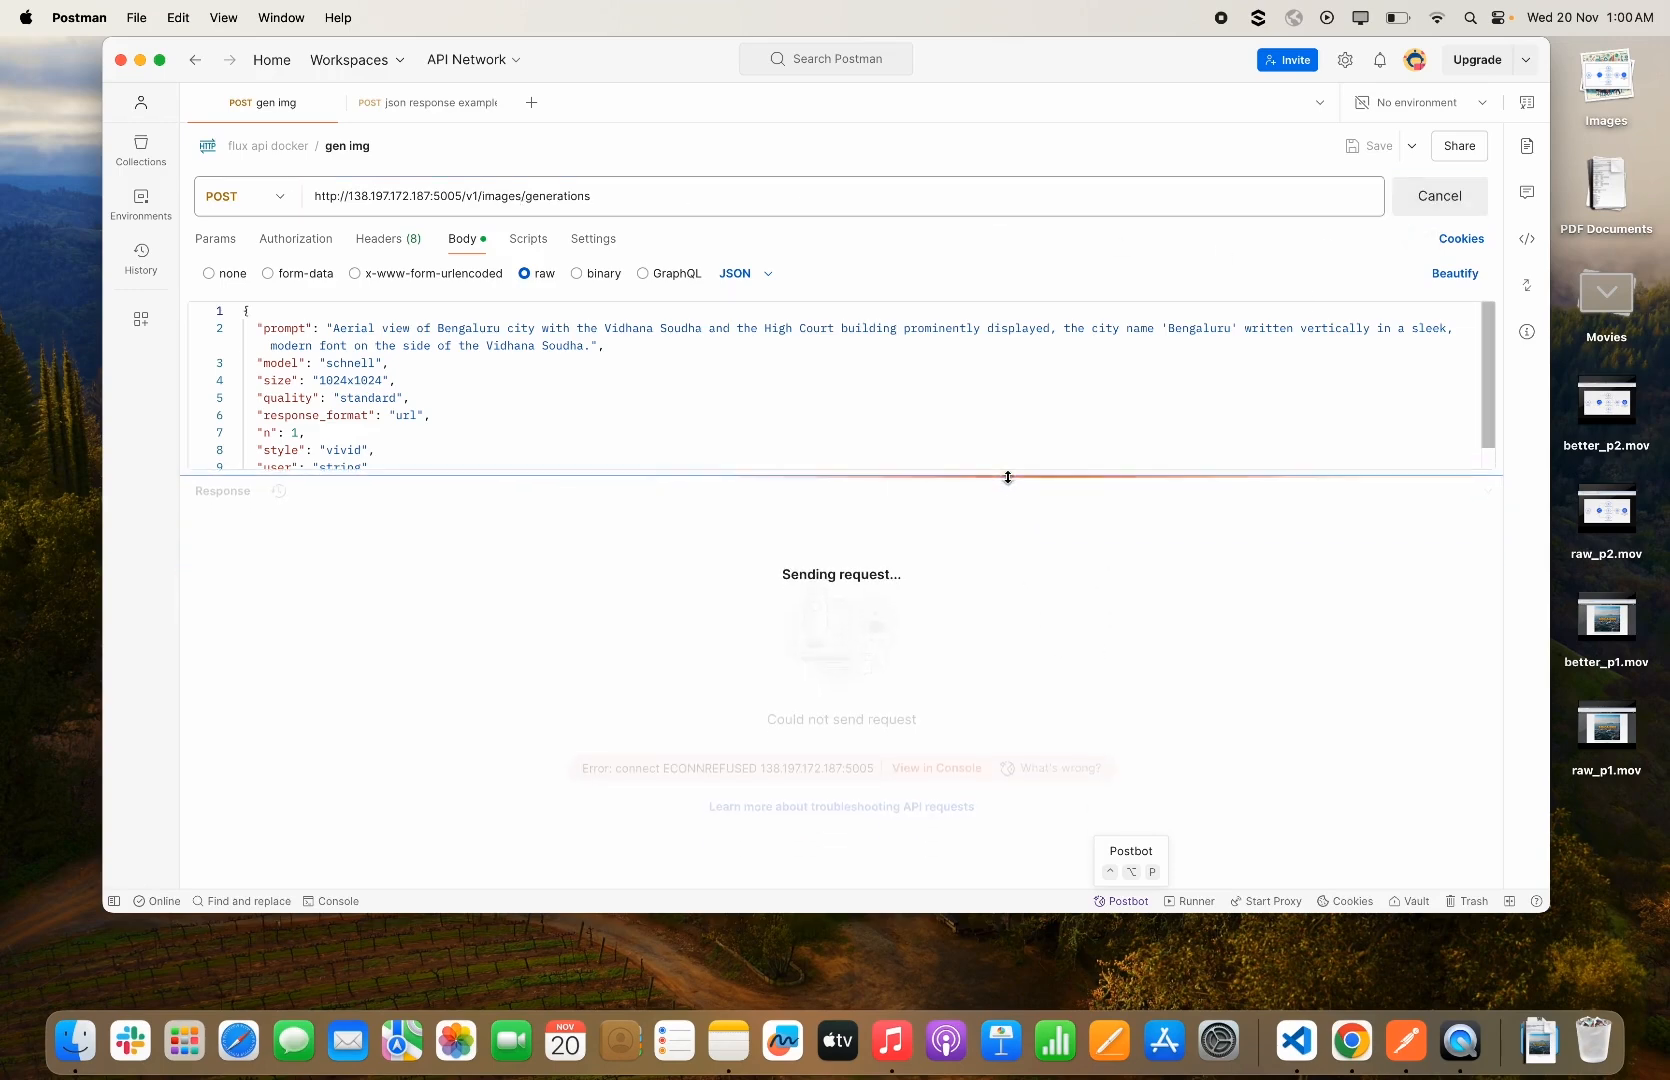
Stop following the container logs in the Droplet console and return to the parent directory with "cd .."
key(ctrl+Right)
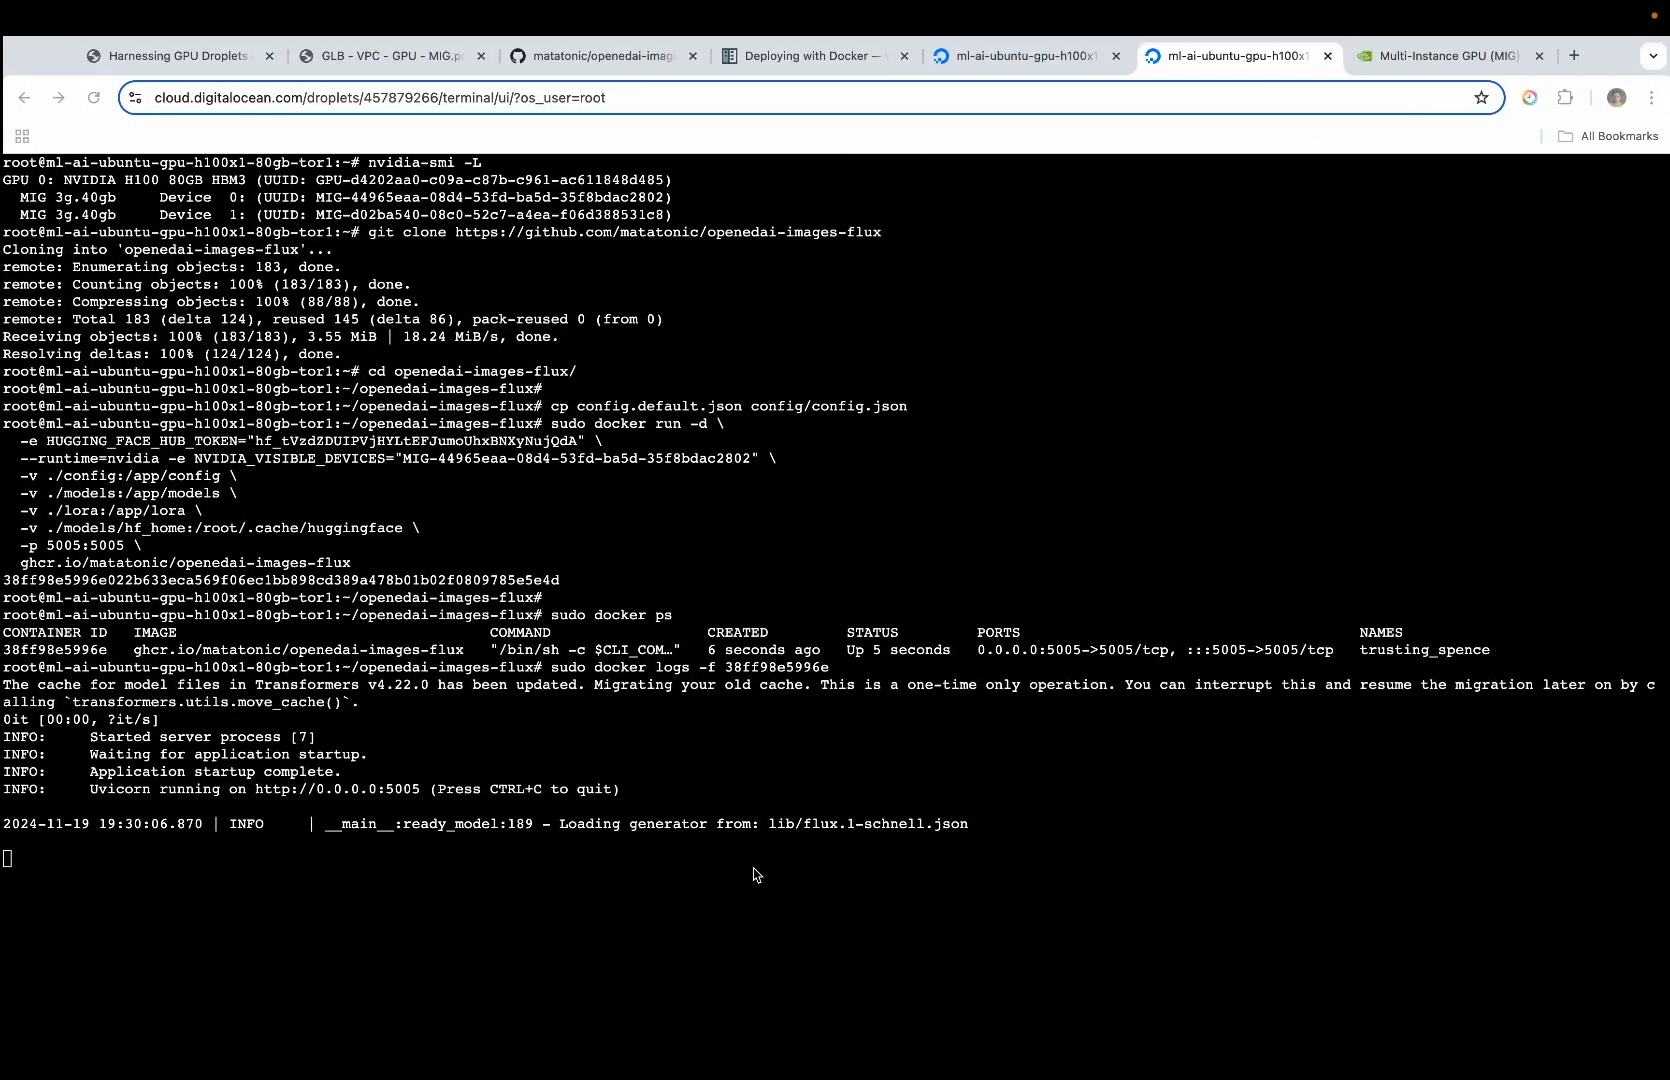
key(ctrl+c)
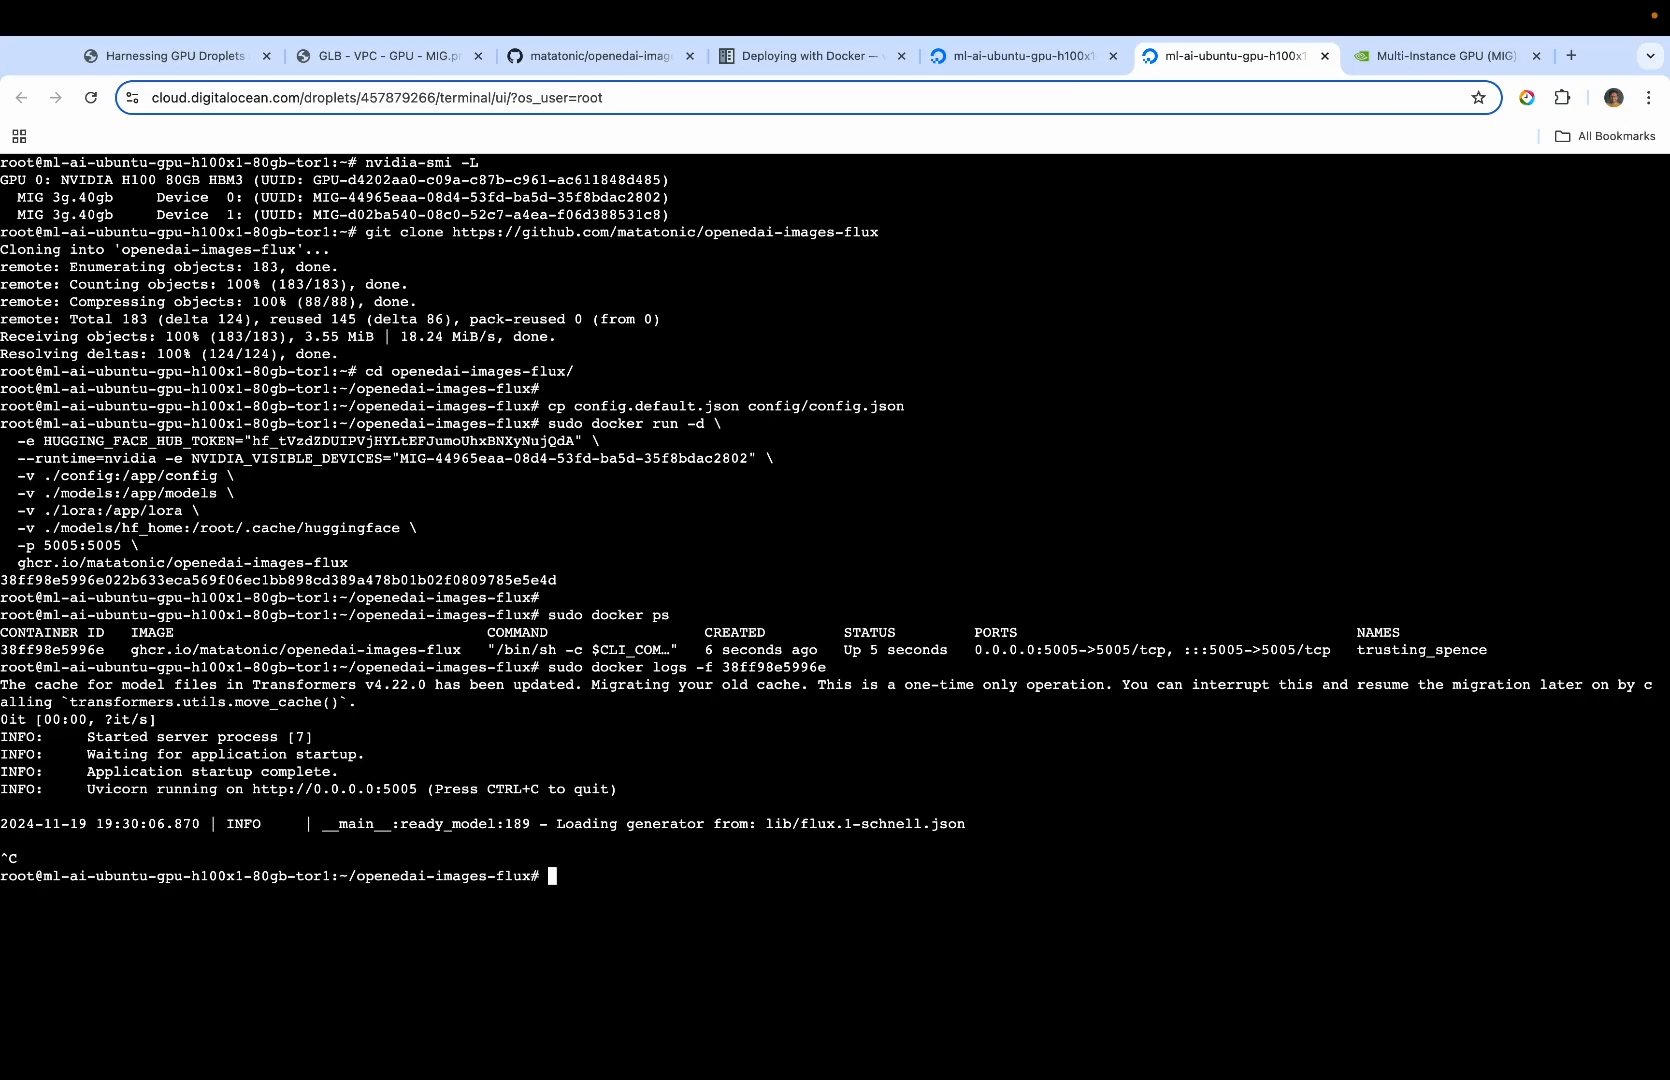
key(Return)
key(Return)
text(cd ..)
key(Return)
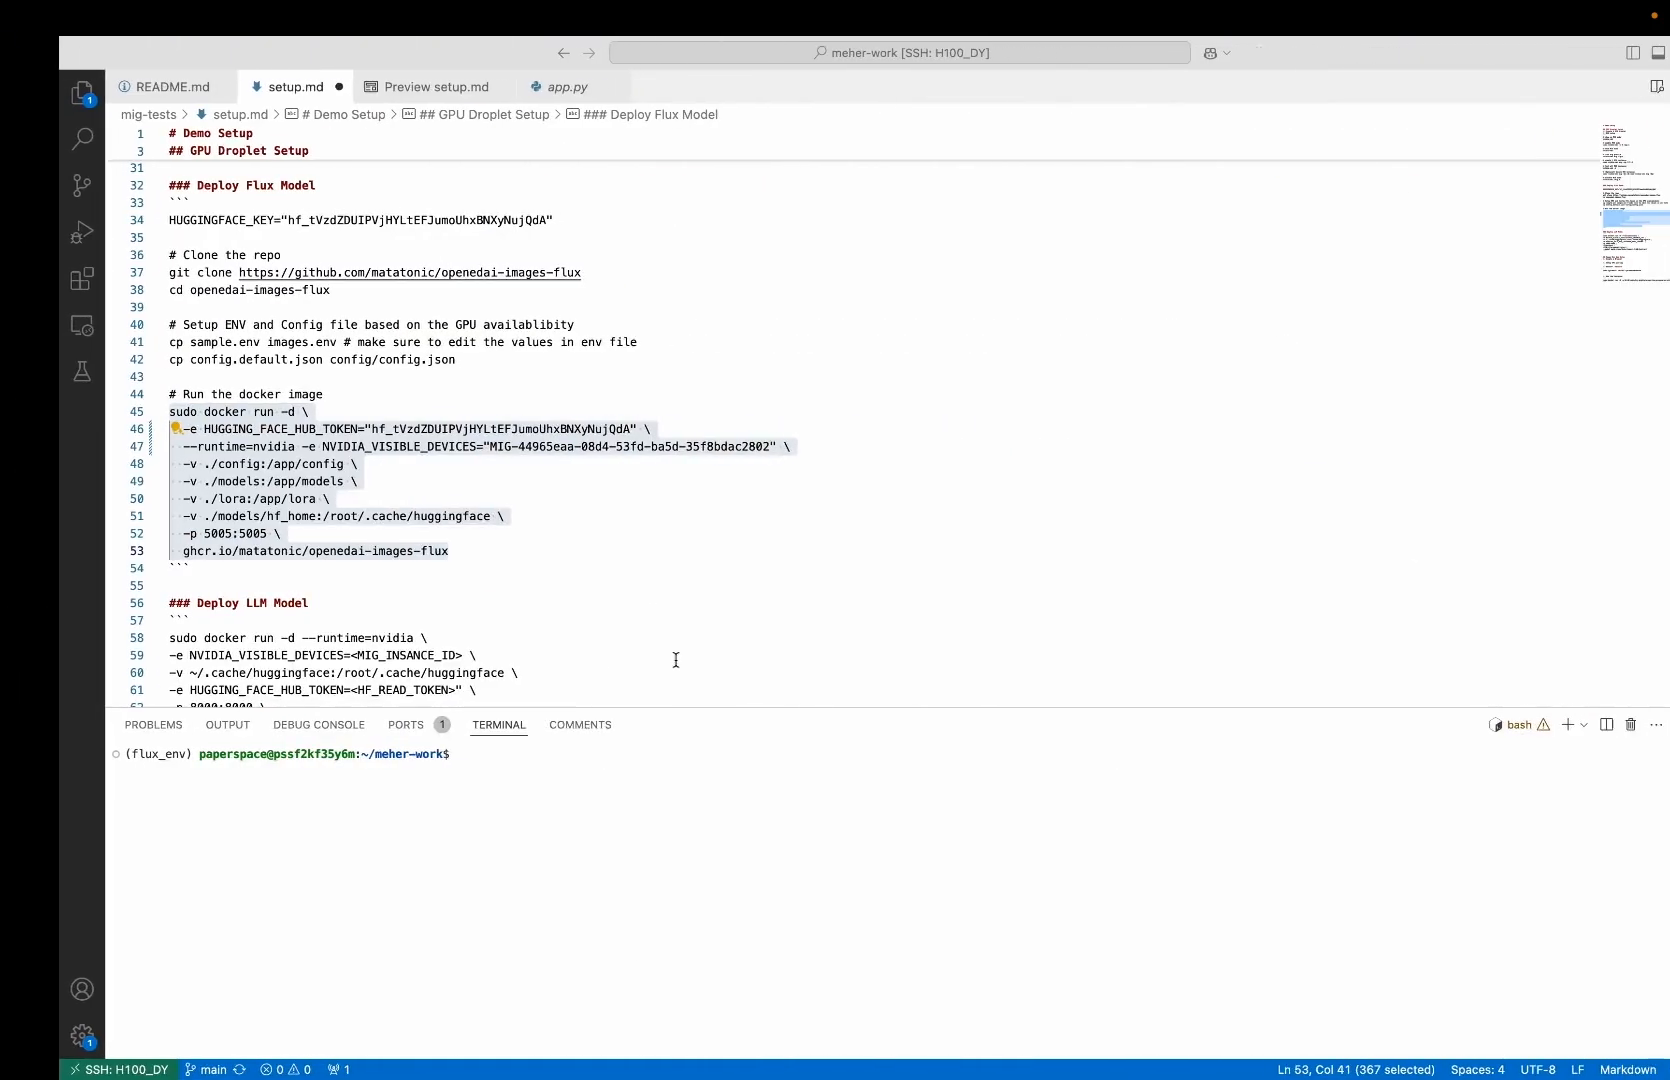
Examine the docker run command under "Deploy LLM Model" in setup.md and return to the Droplet console
key(Up)
scroll(479, 541, down, 4)
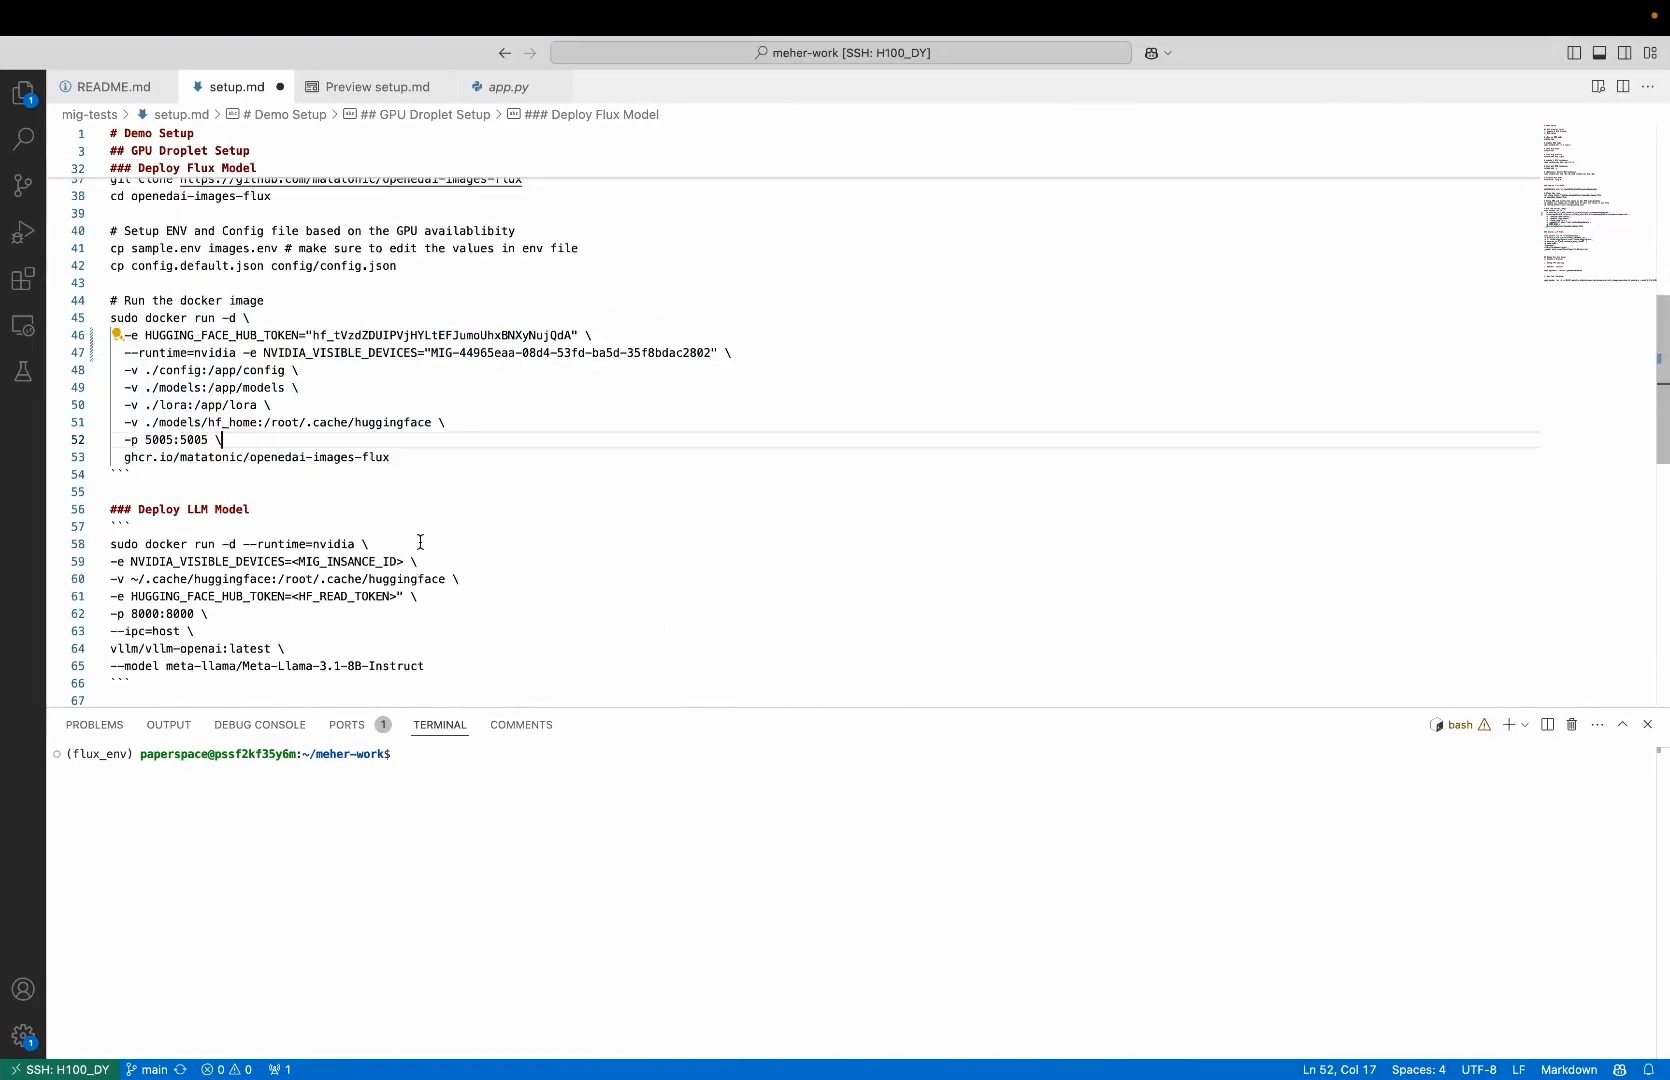
click(420, 543)
click(445, 586)
click(447, 576)
click(423, 430)
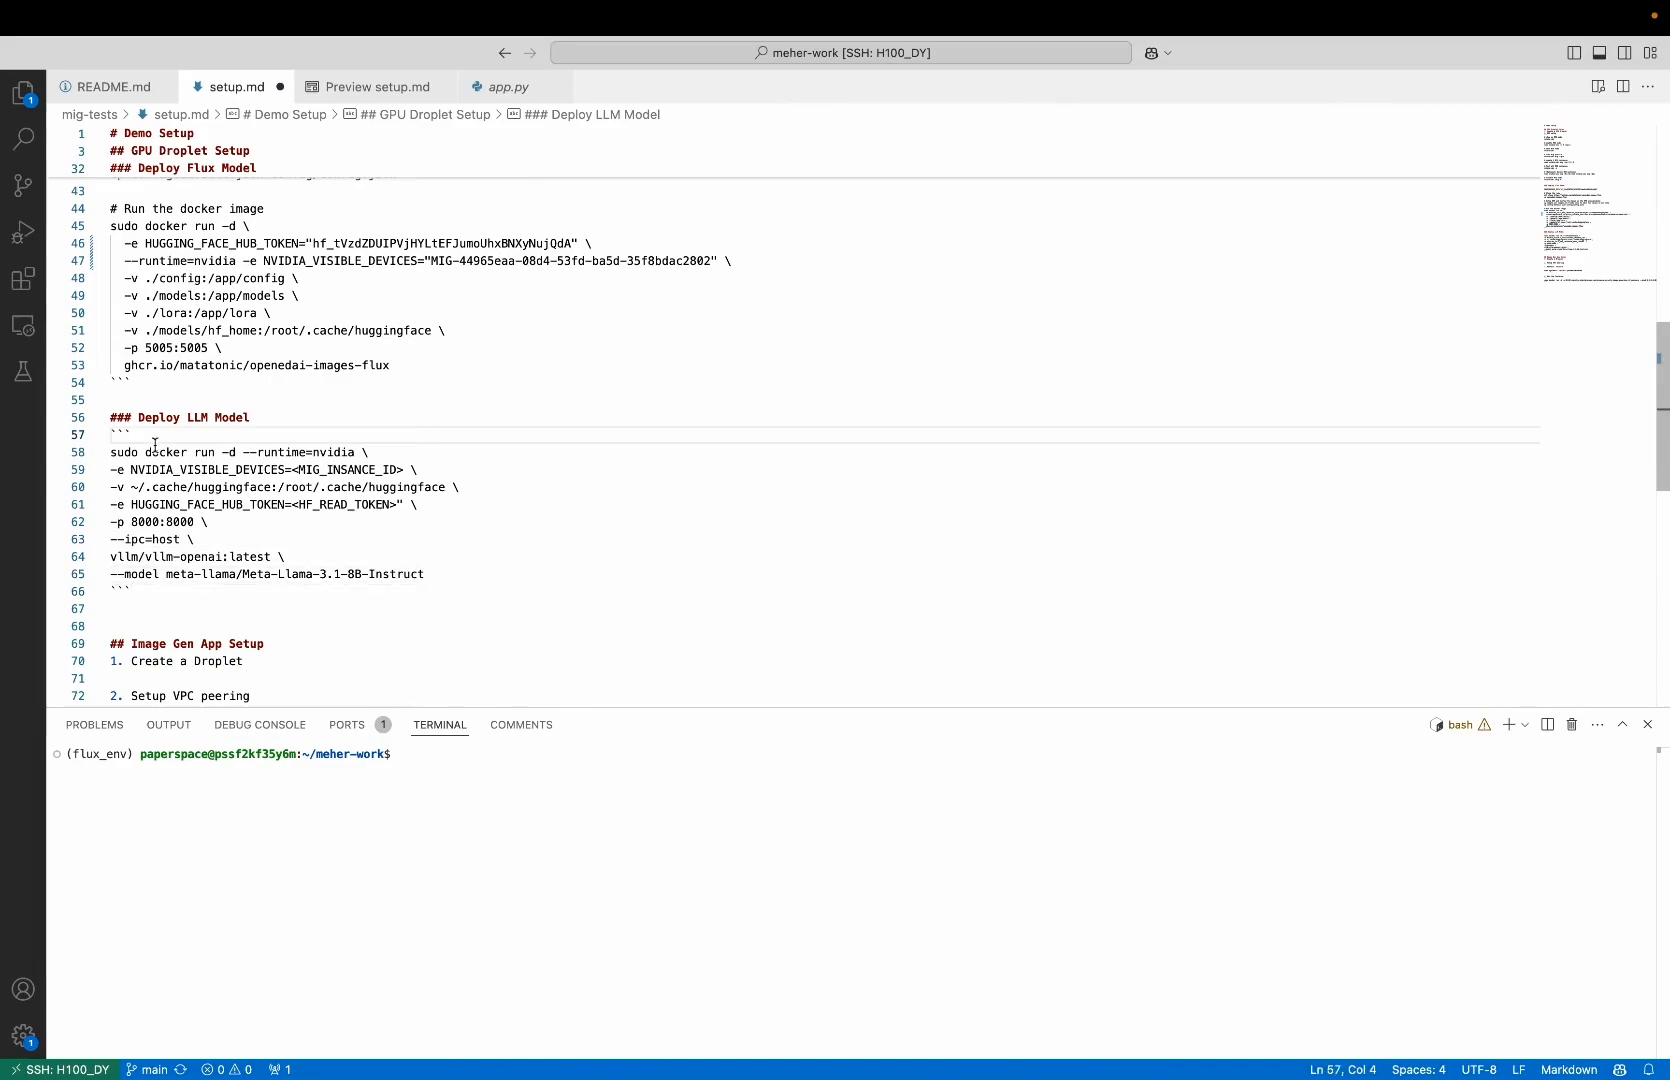
key(ctrl+Left)
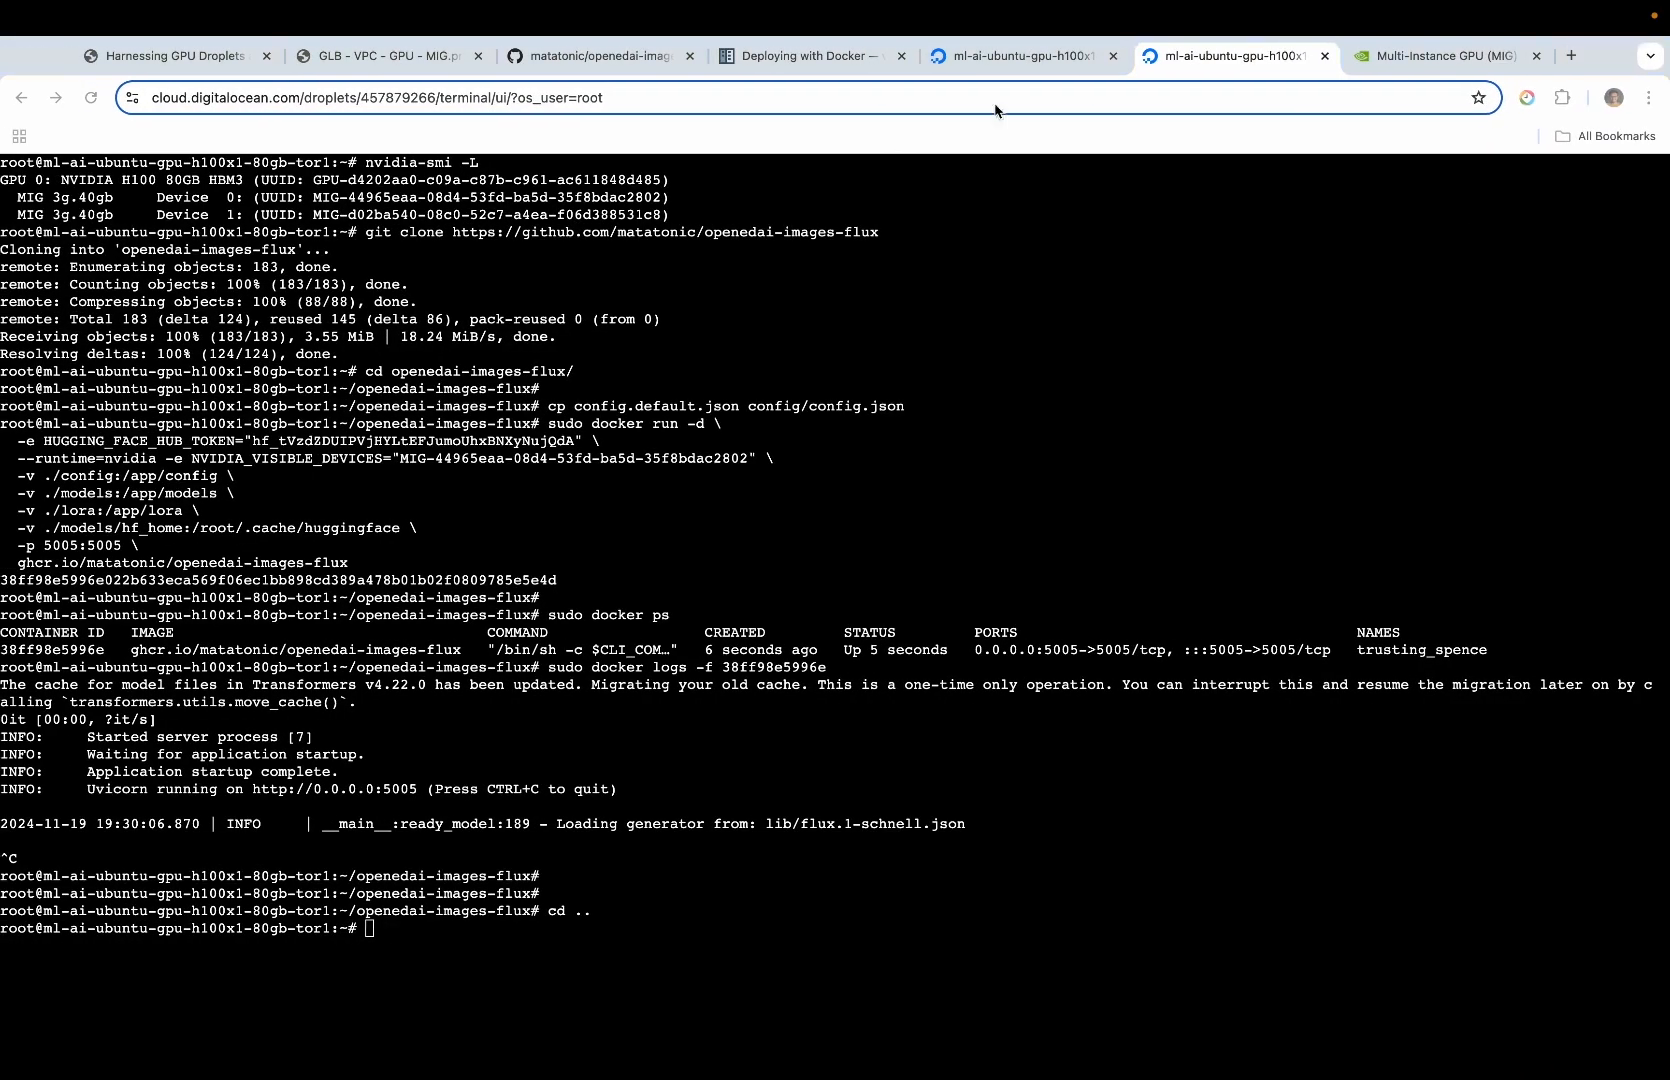
Examine the vLLM "Deploying with Docker" documentation and the options and model of the "Deploy LLM Model" docker run command in setup.md
click(795, 58)
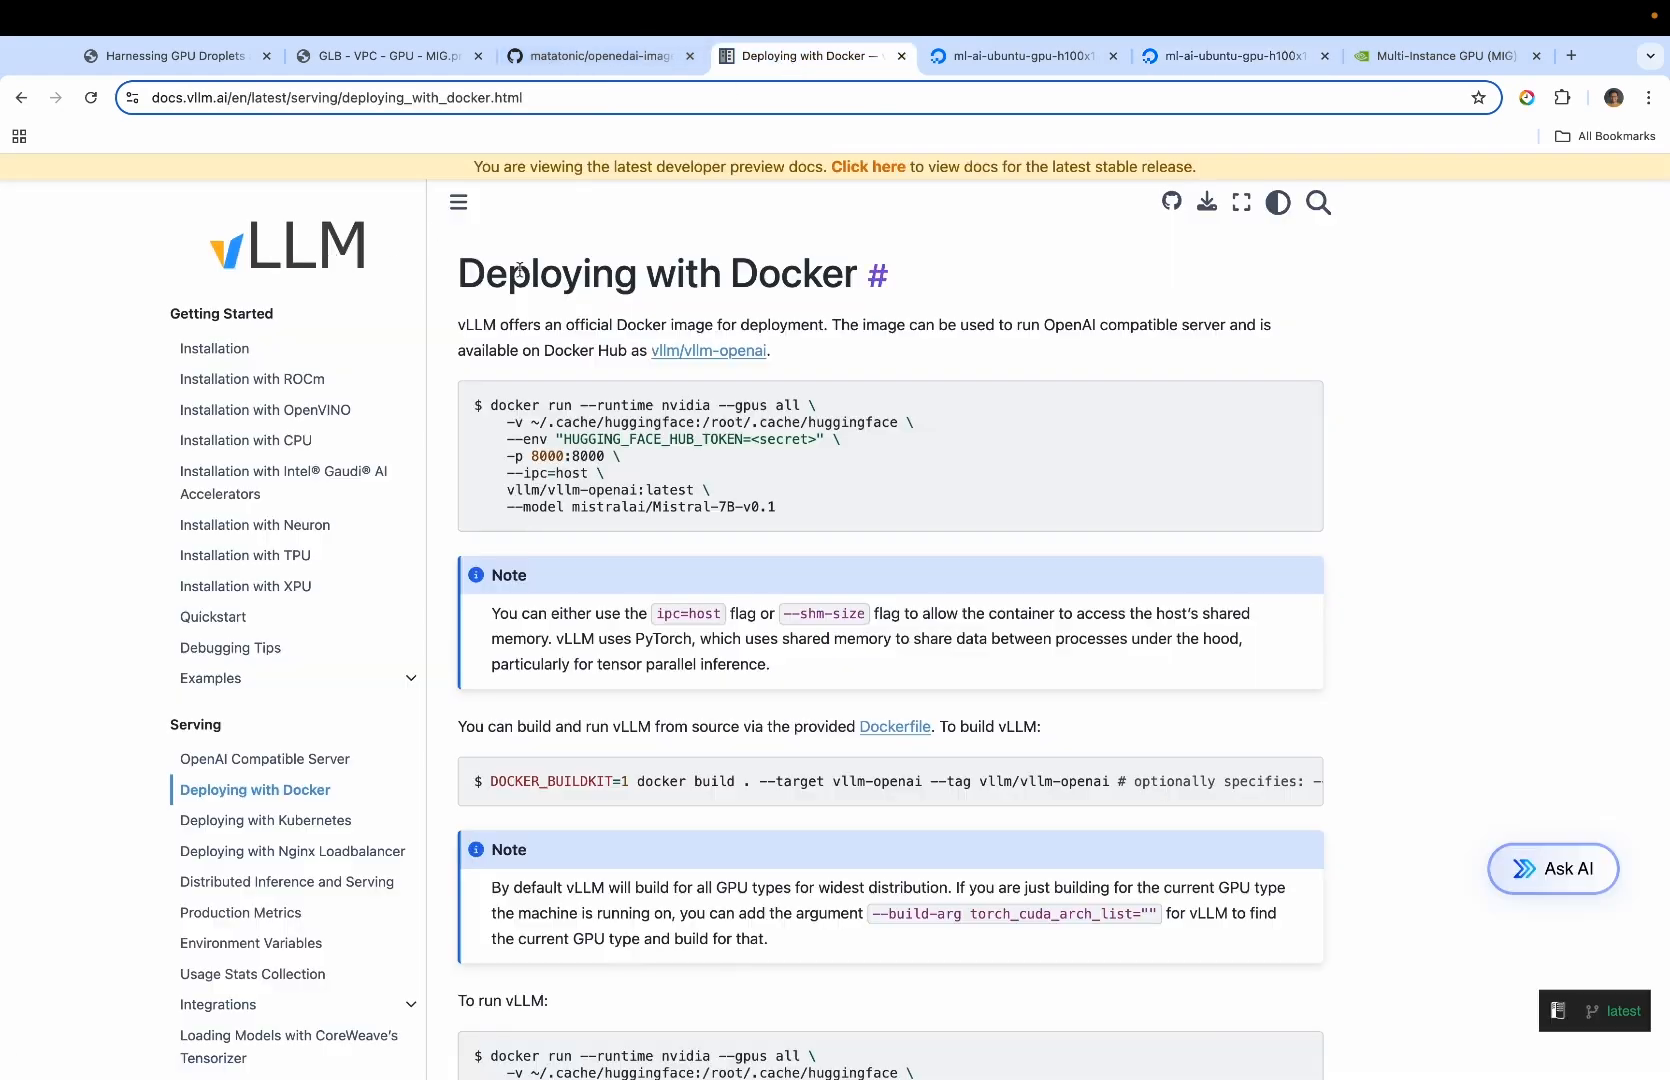
key(ctrl+Right)
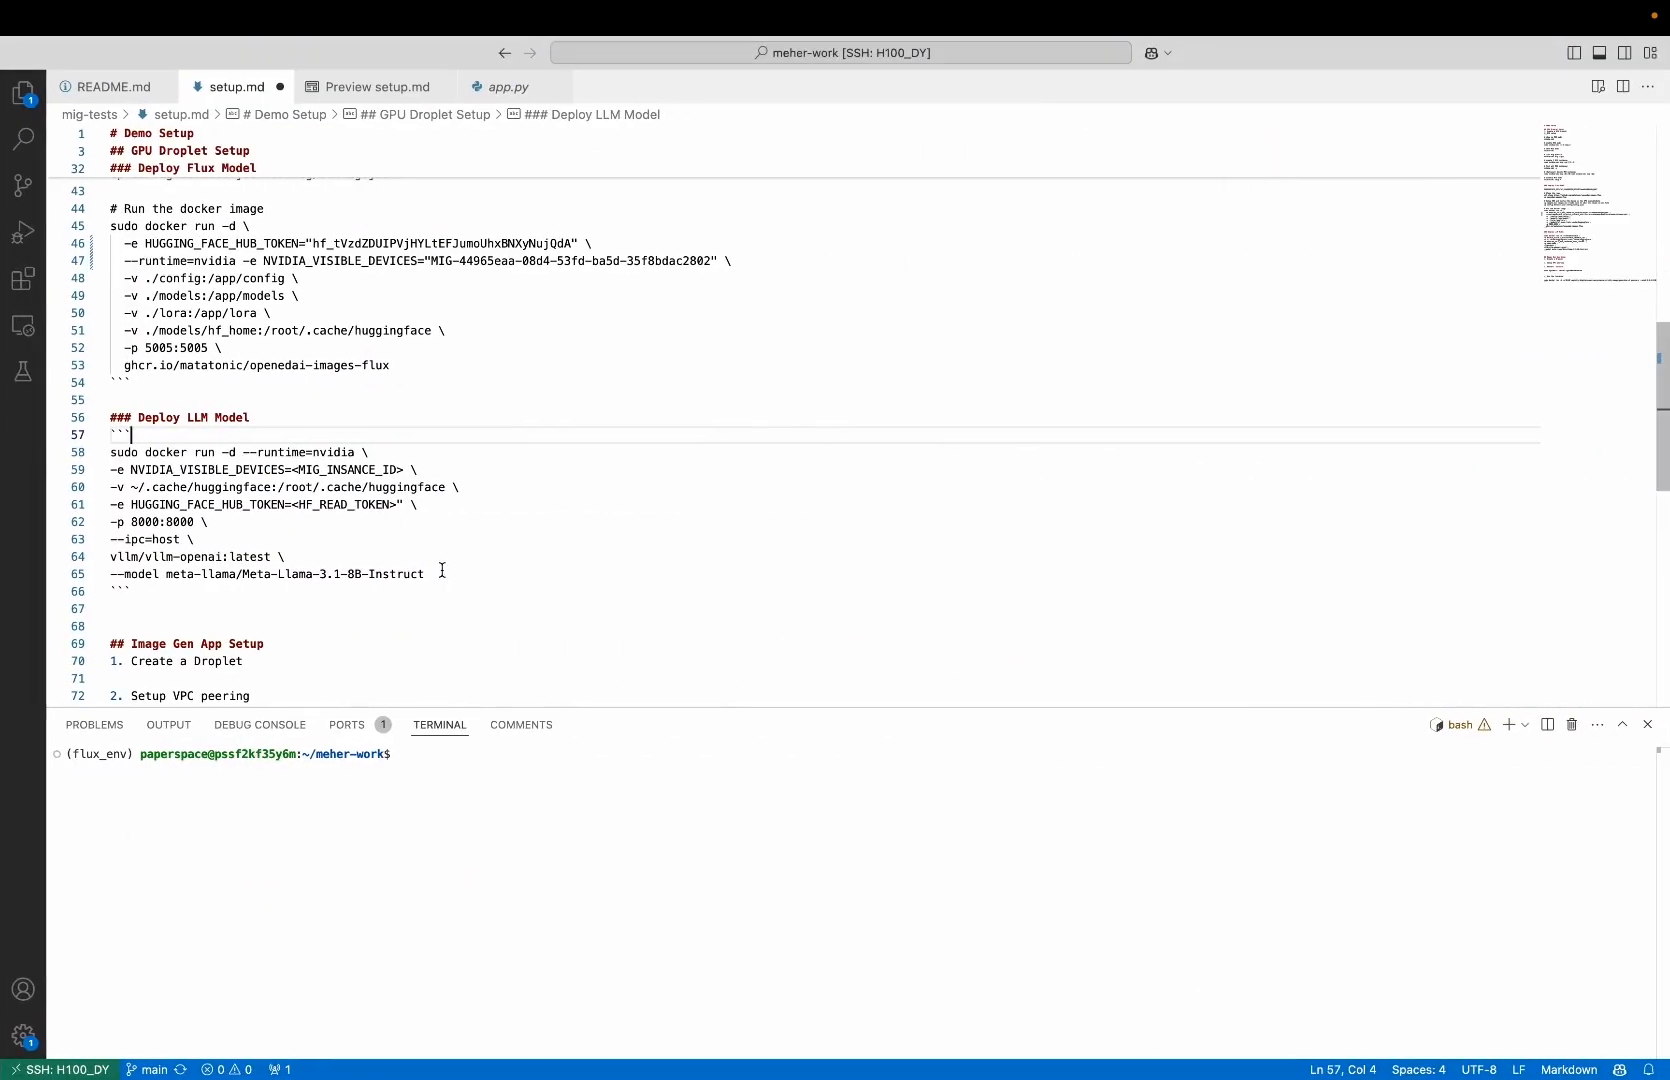
drag(439, 575, 117, 452)
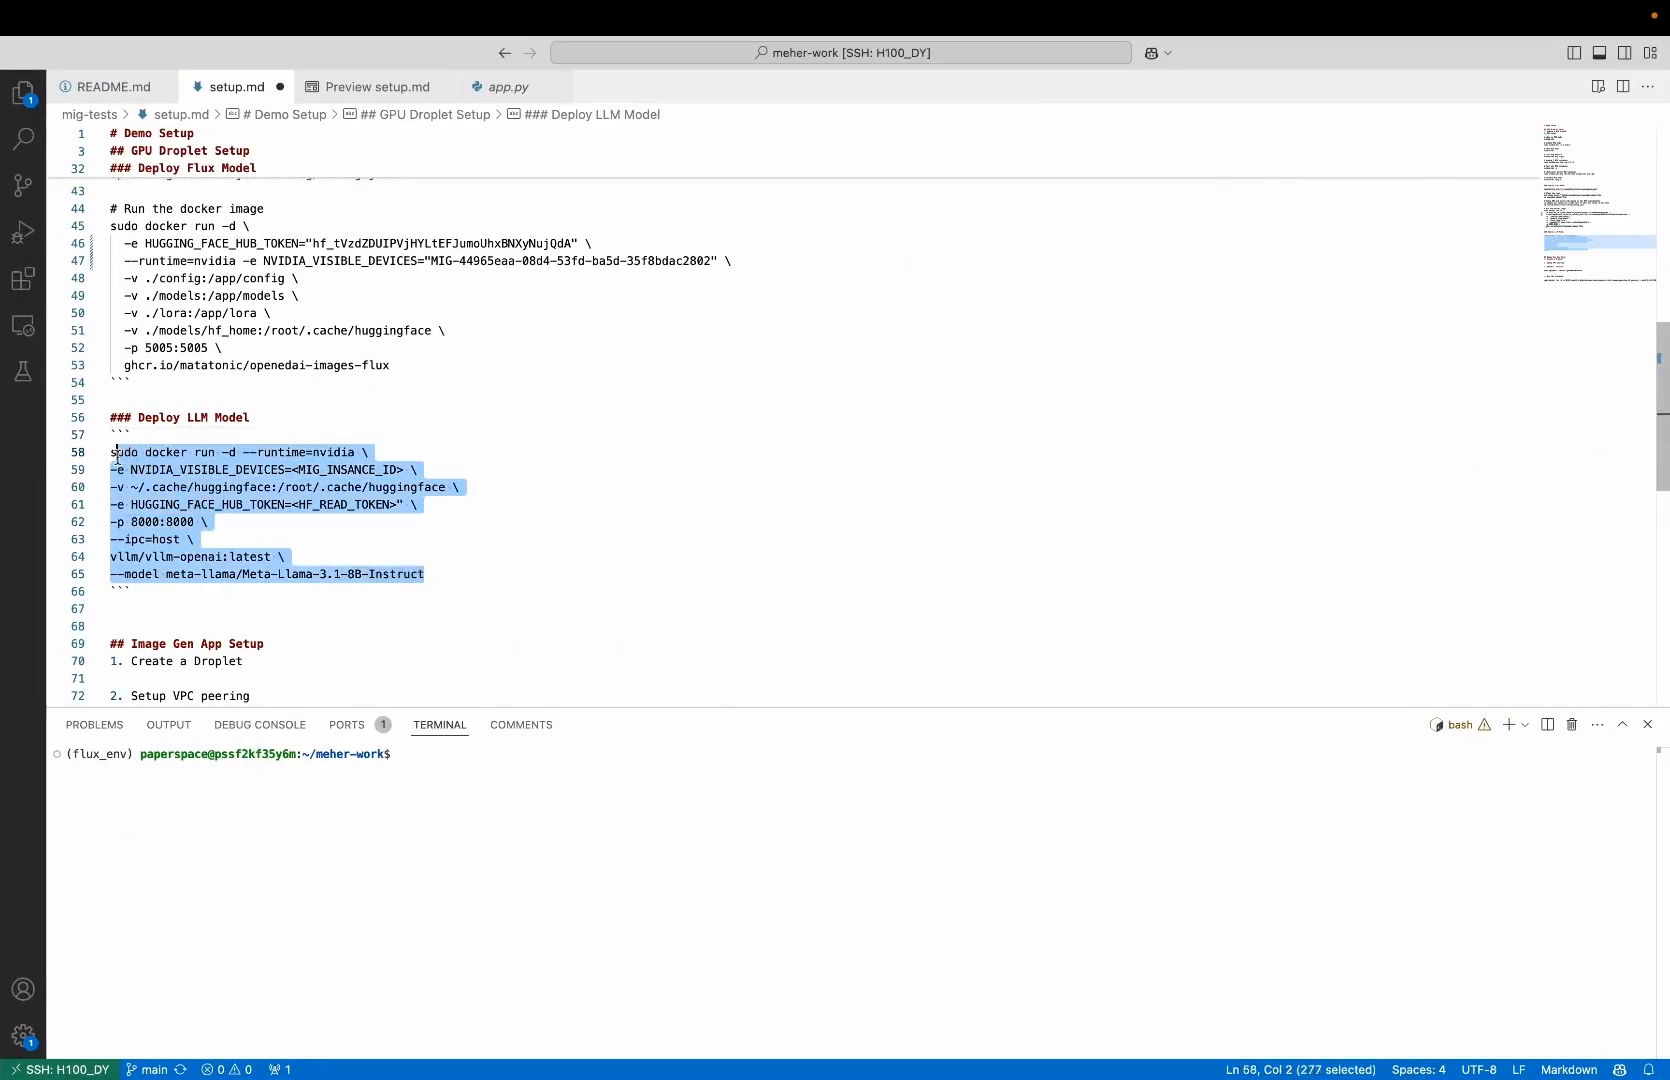
click(216, 467)
click(175, 452)
click(286, 452)
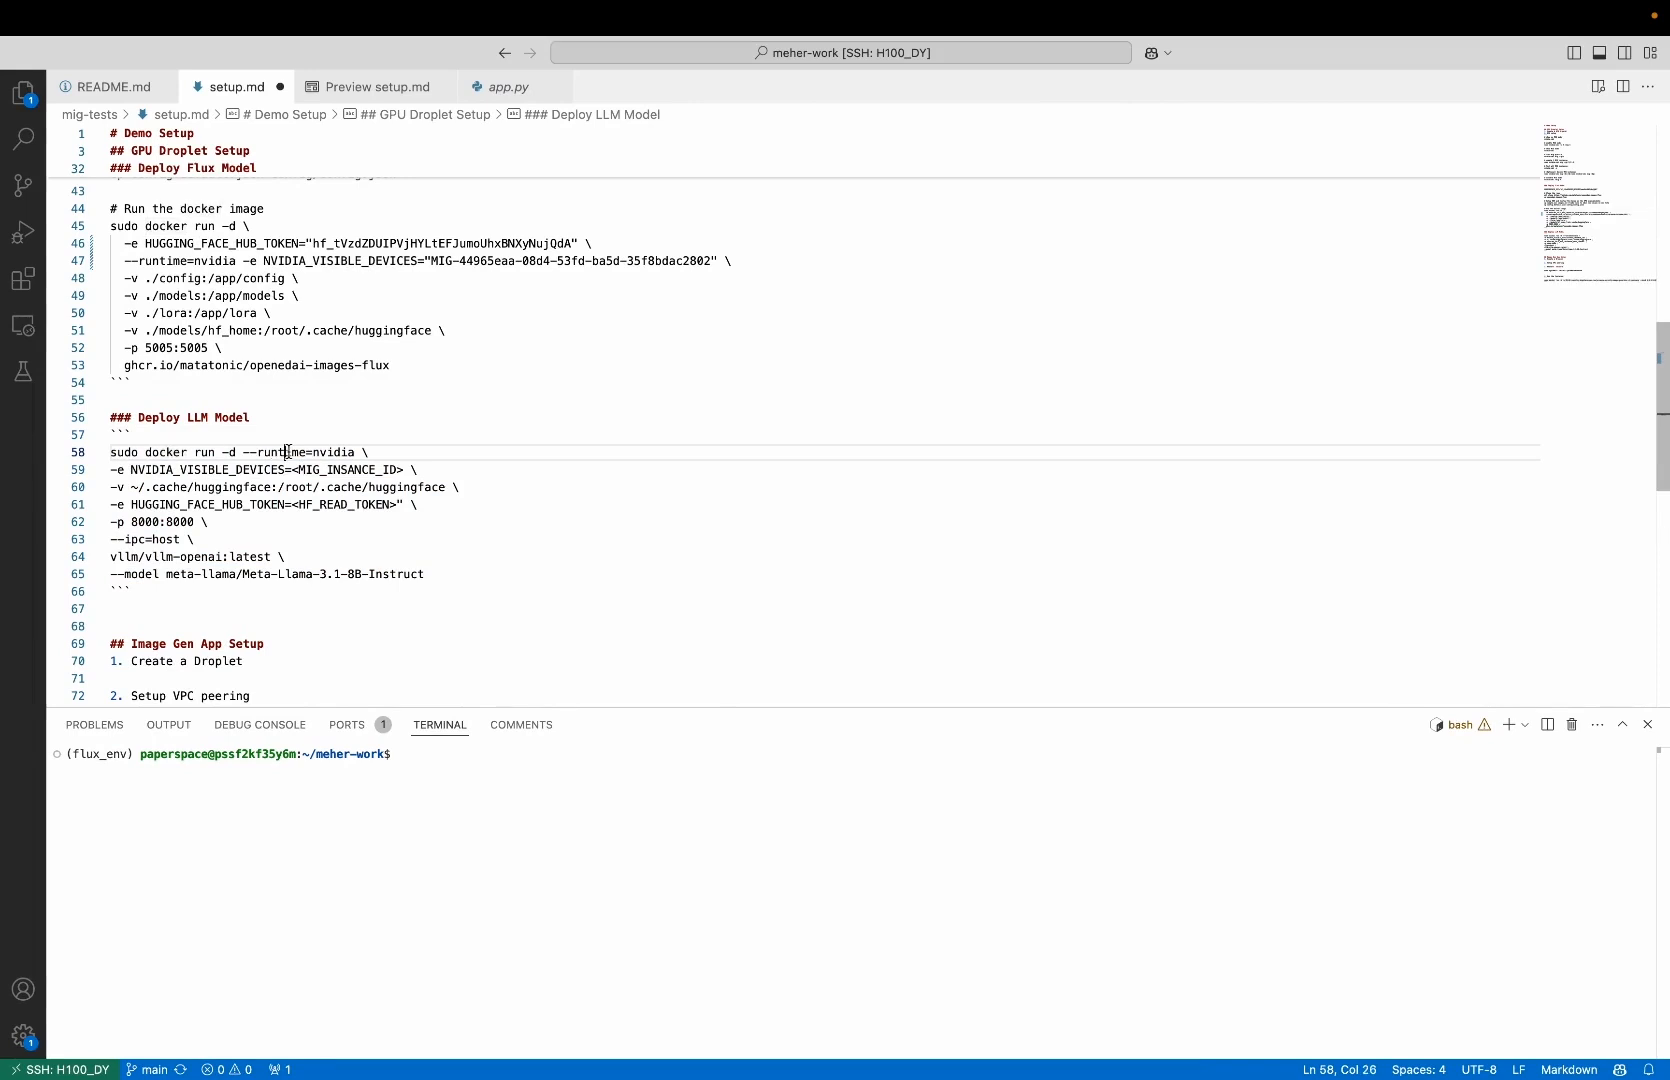
click(350, 452)
click(292, 469)
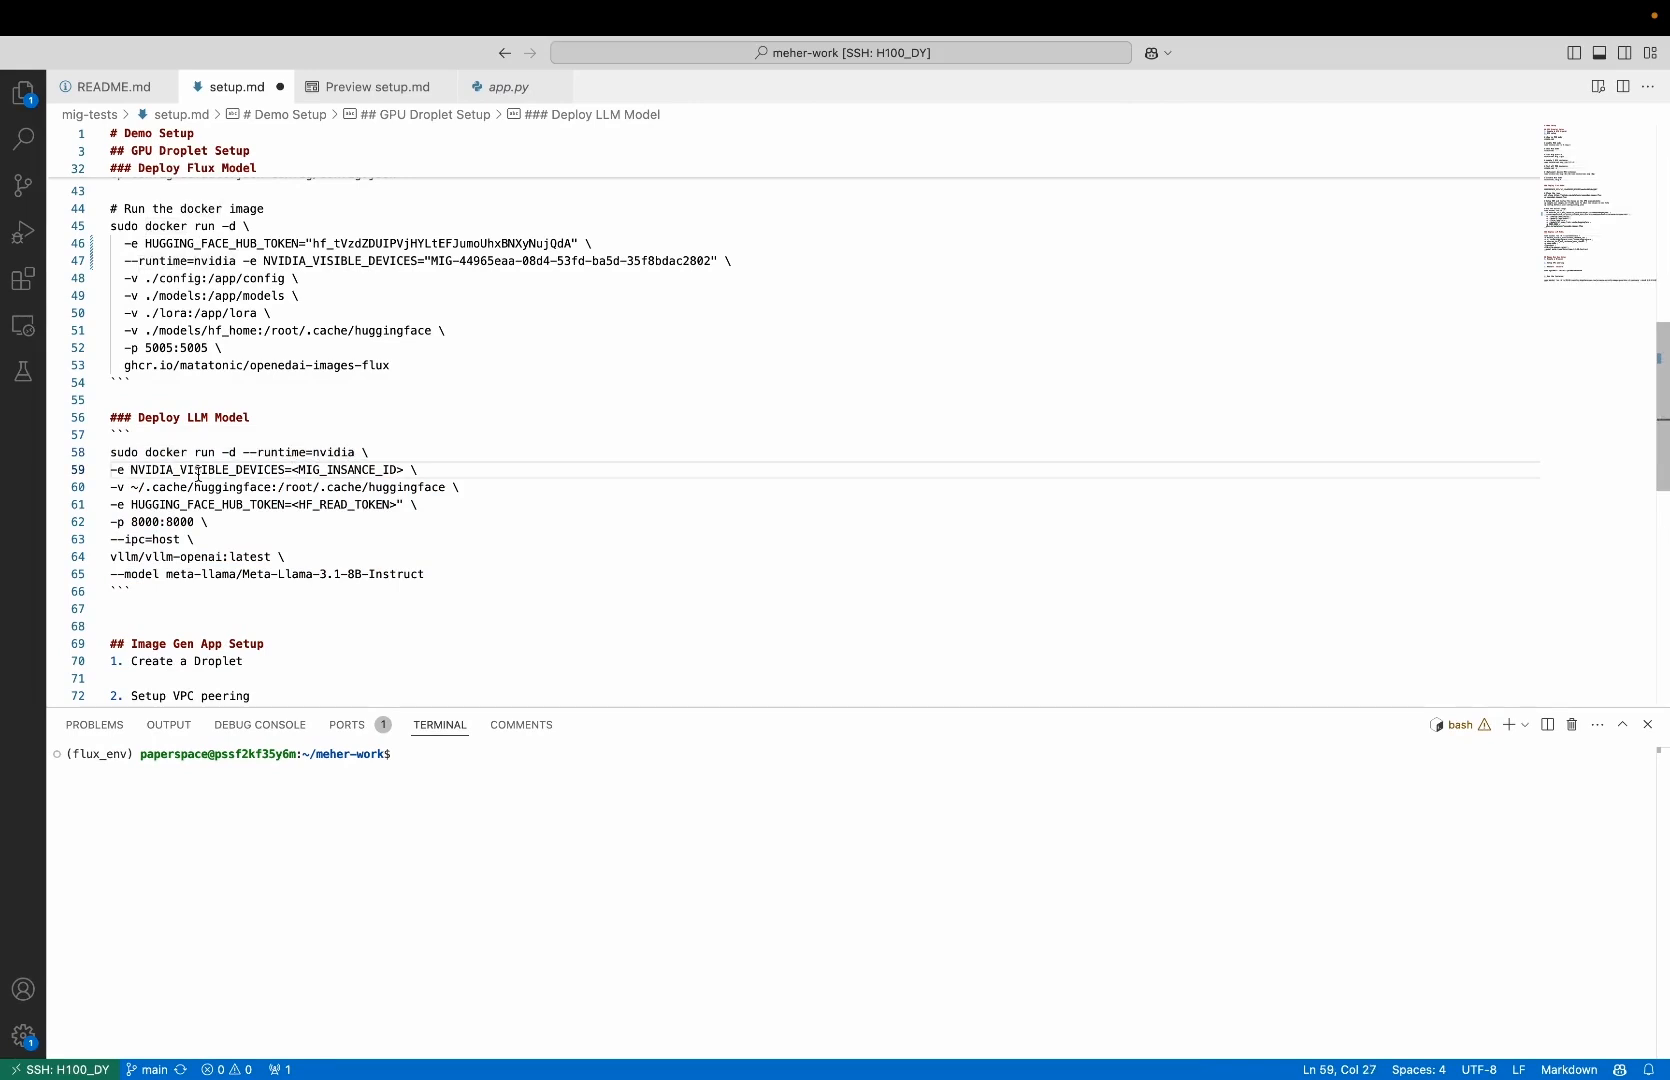
click(198, 474)
click(327, 504)
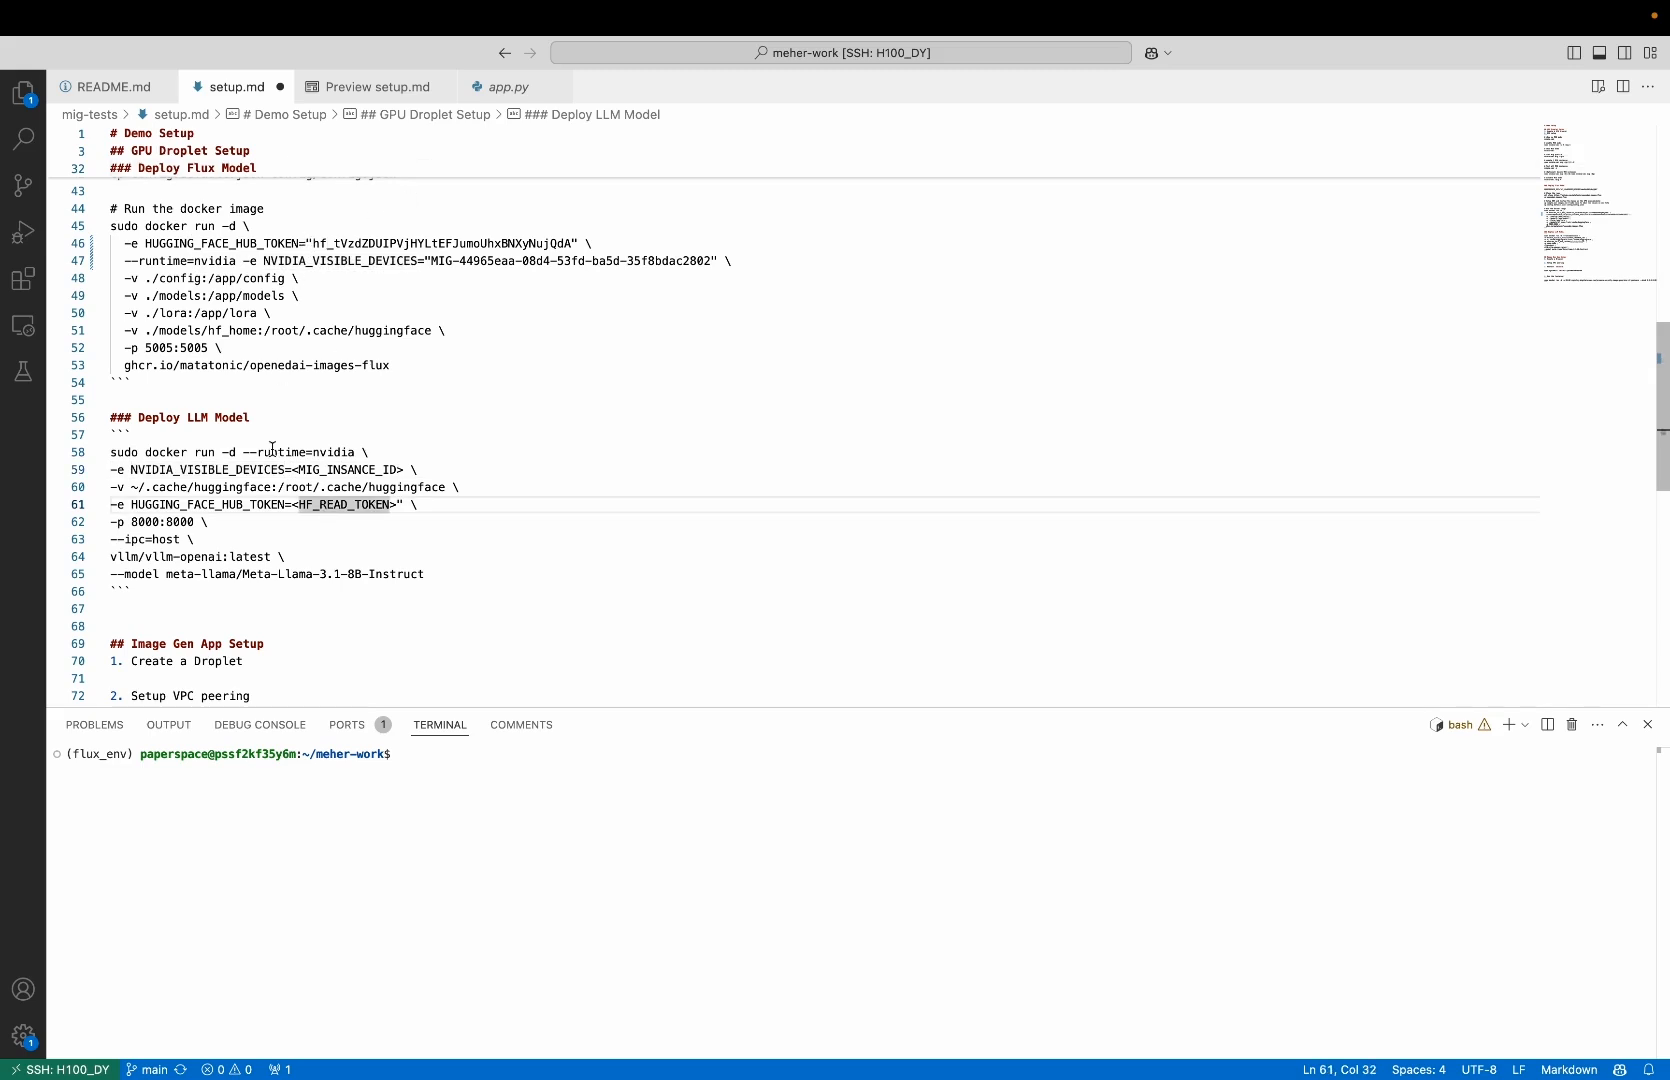
click(220, 556)
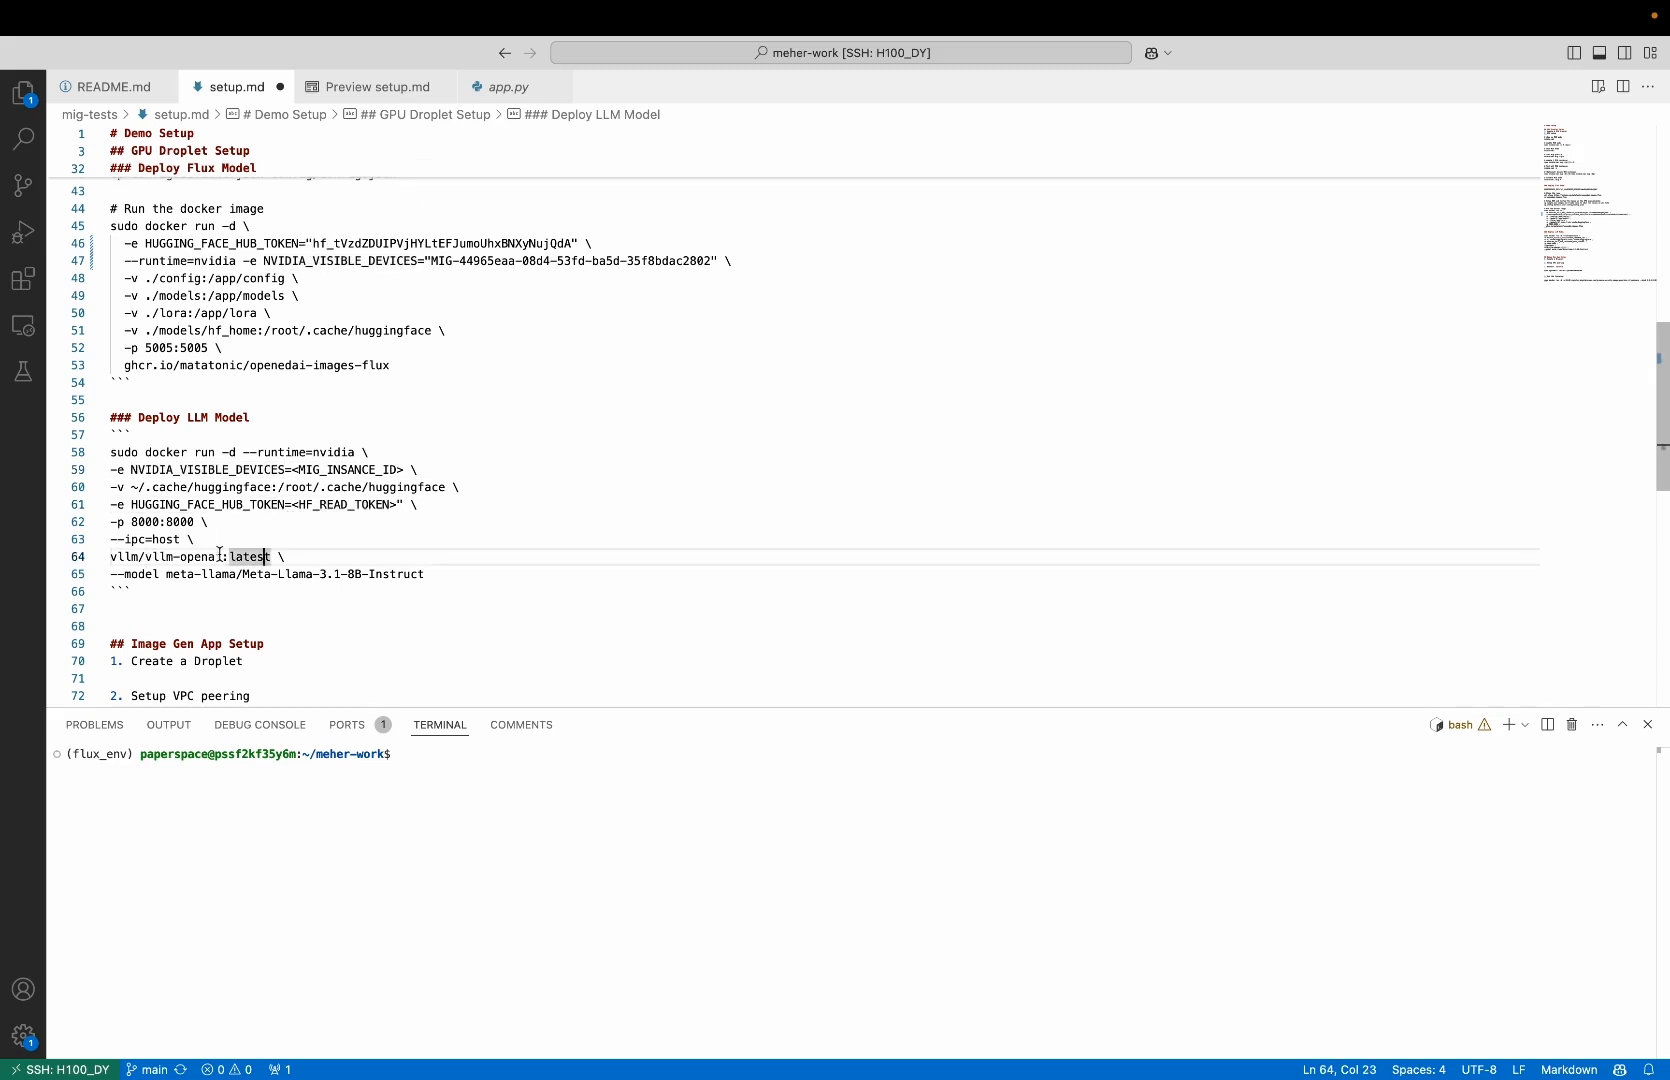
double_click(220, 556)
double_click(234, 575)
click(353, 574)
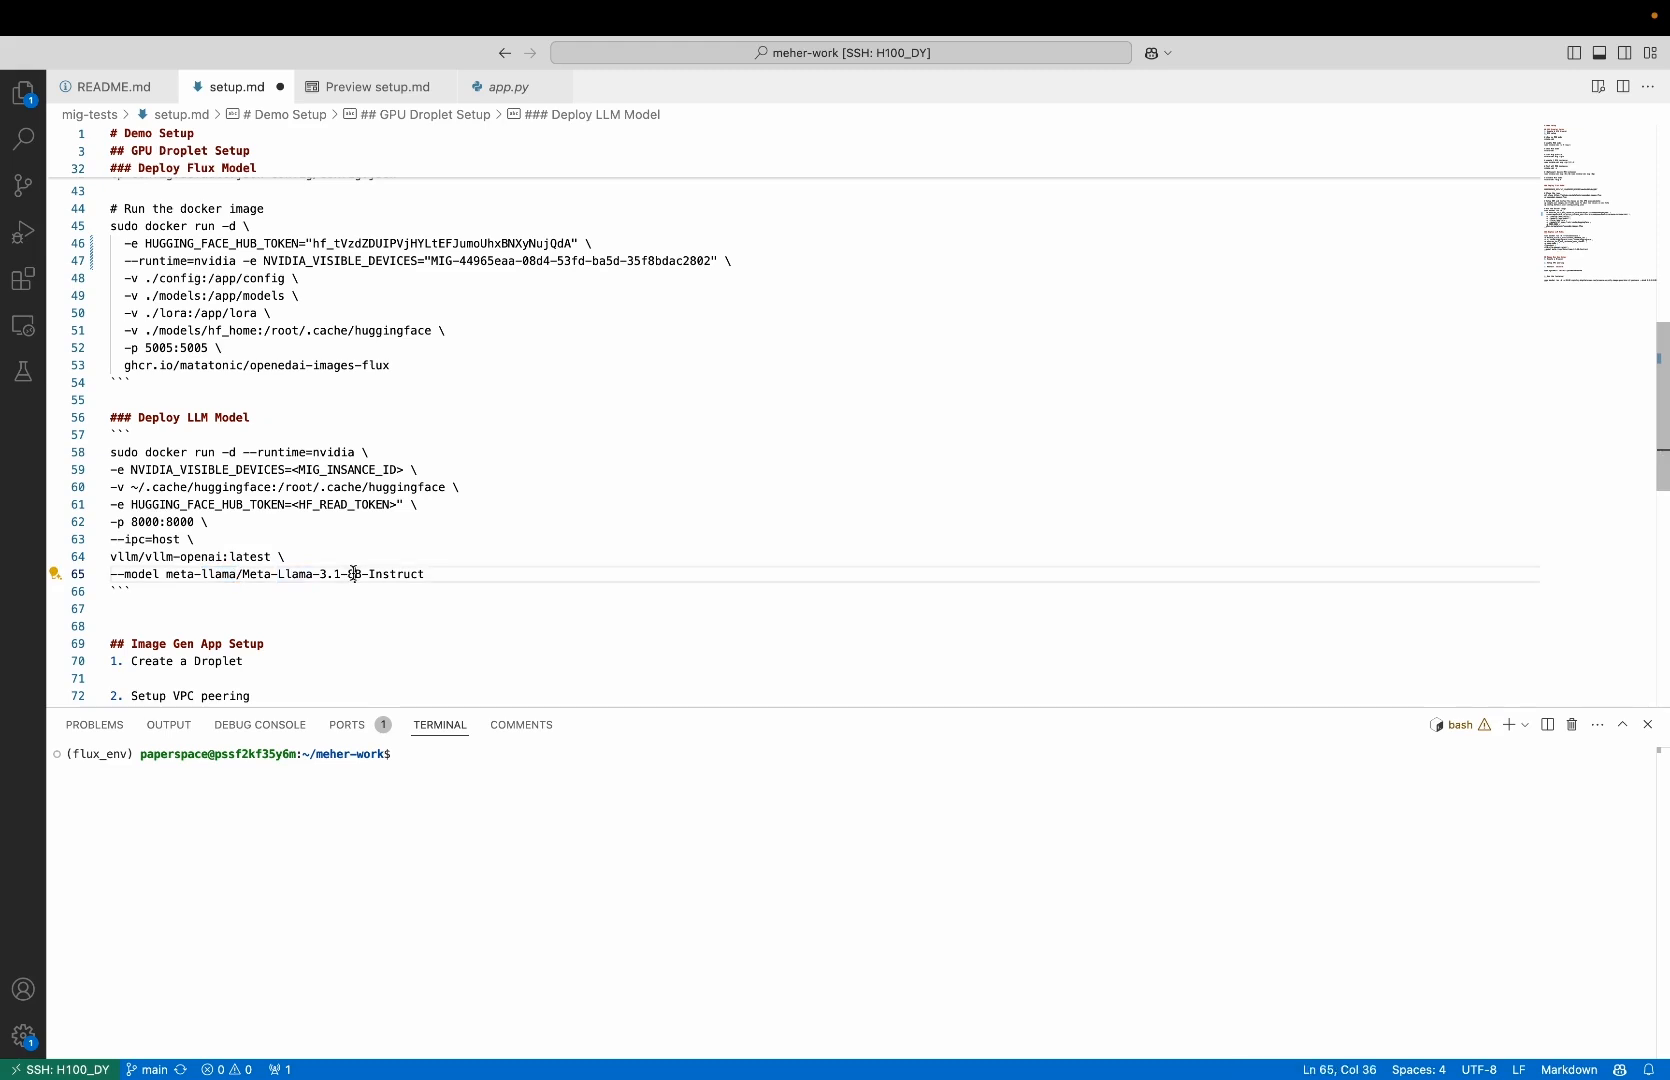
drag(433, 574, 243, 574)
double_click(167, 577)
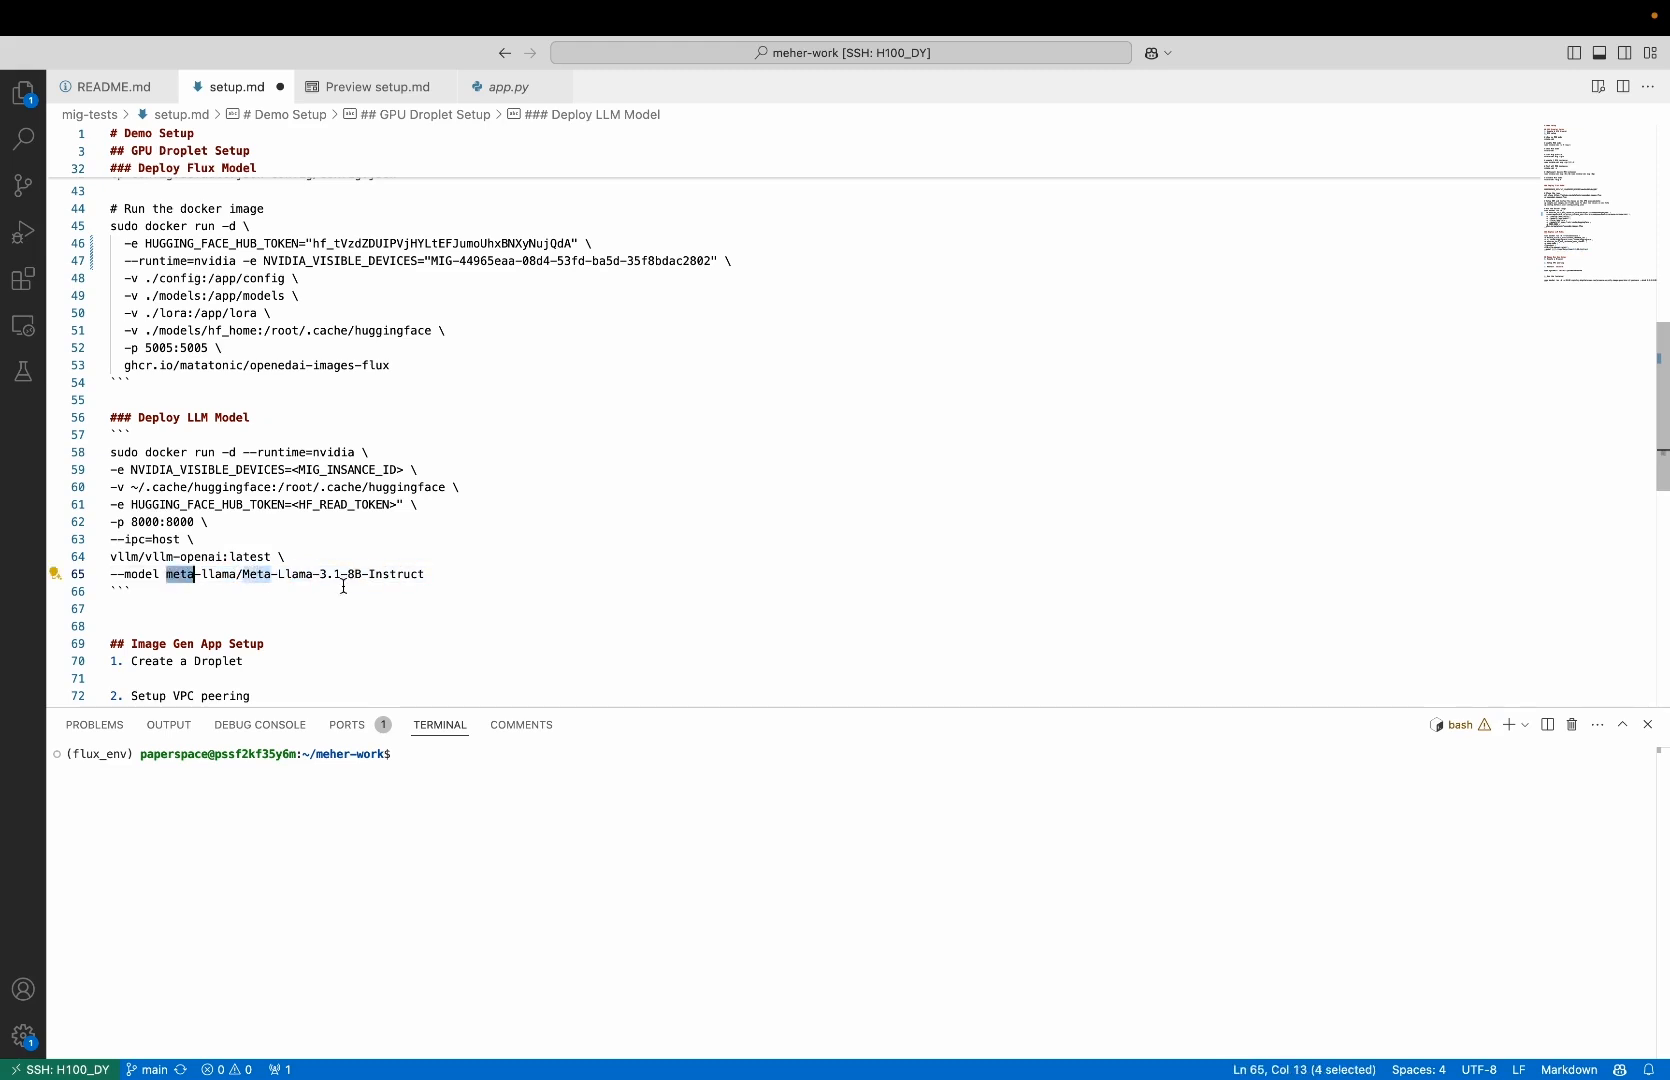
click(407, 558)
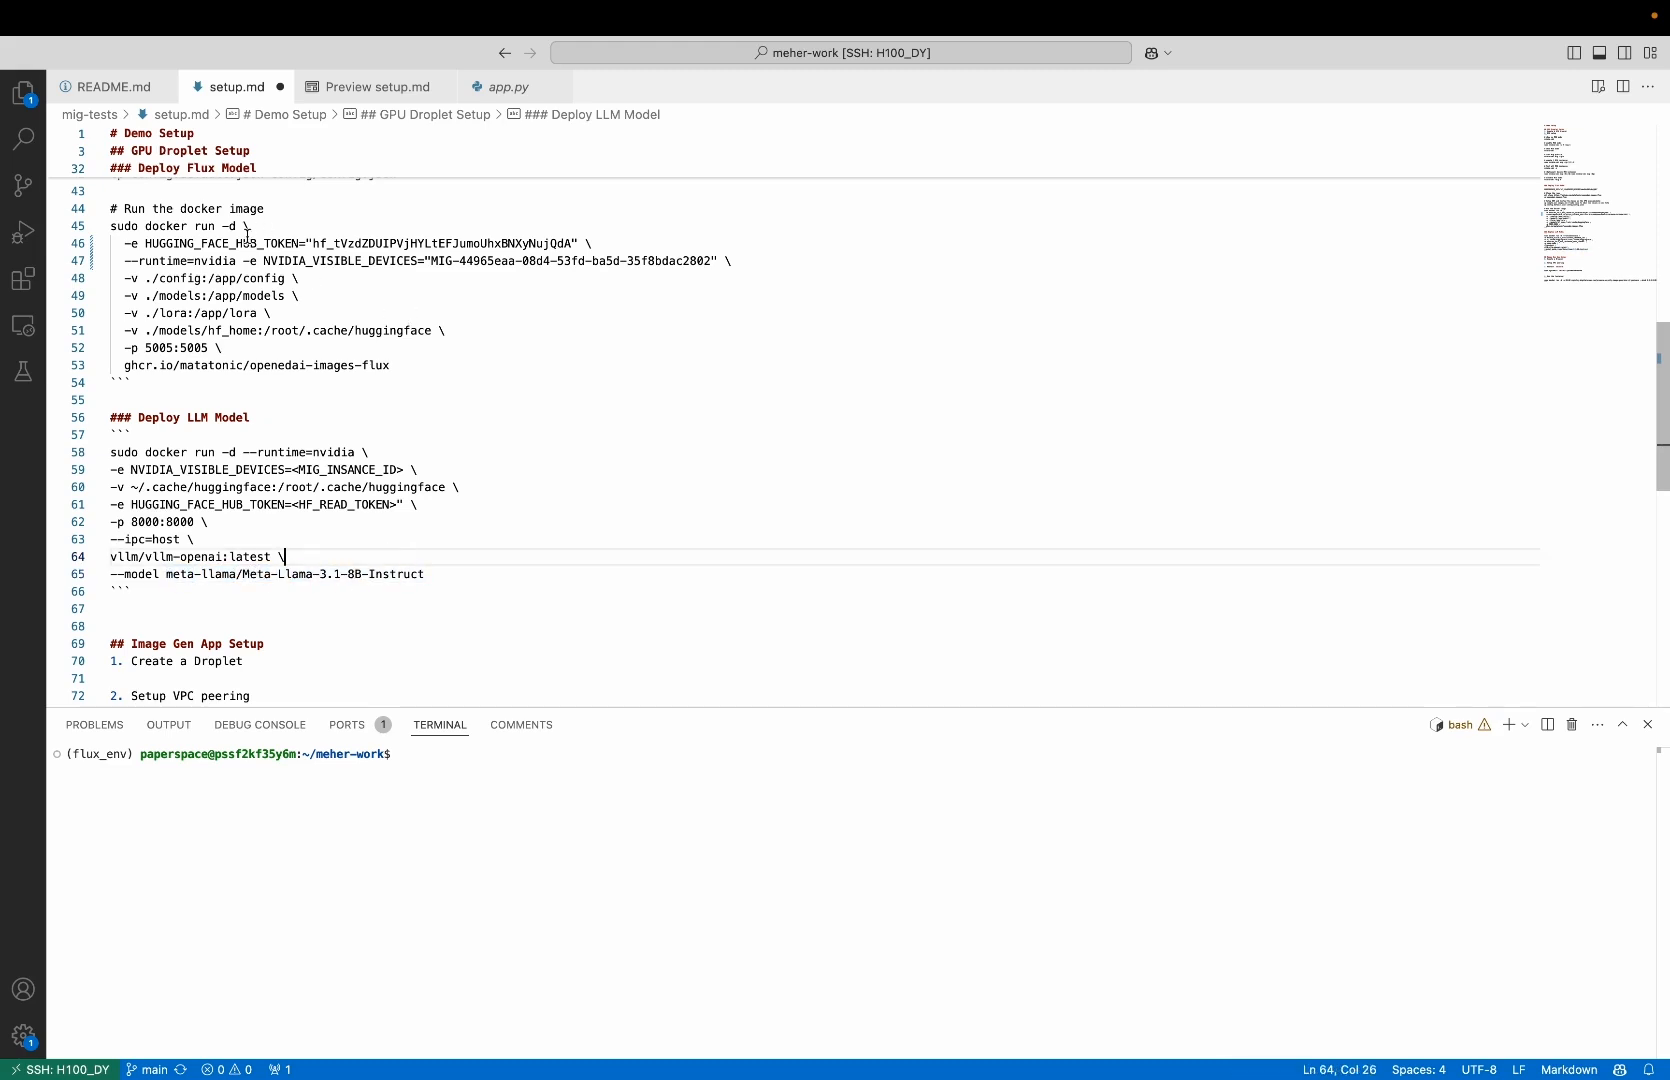
Fill the LLM docker command's placeholders in setup.md with the Hugging Face token and the UUID of MIG device 1 from the Droplet console
drag(146, 244, 574, 239)
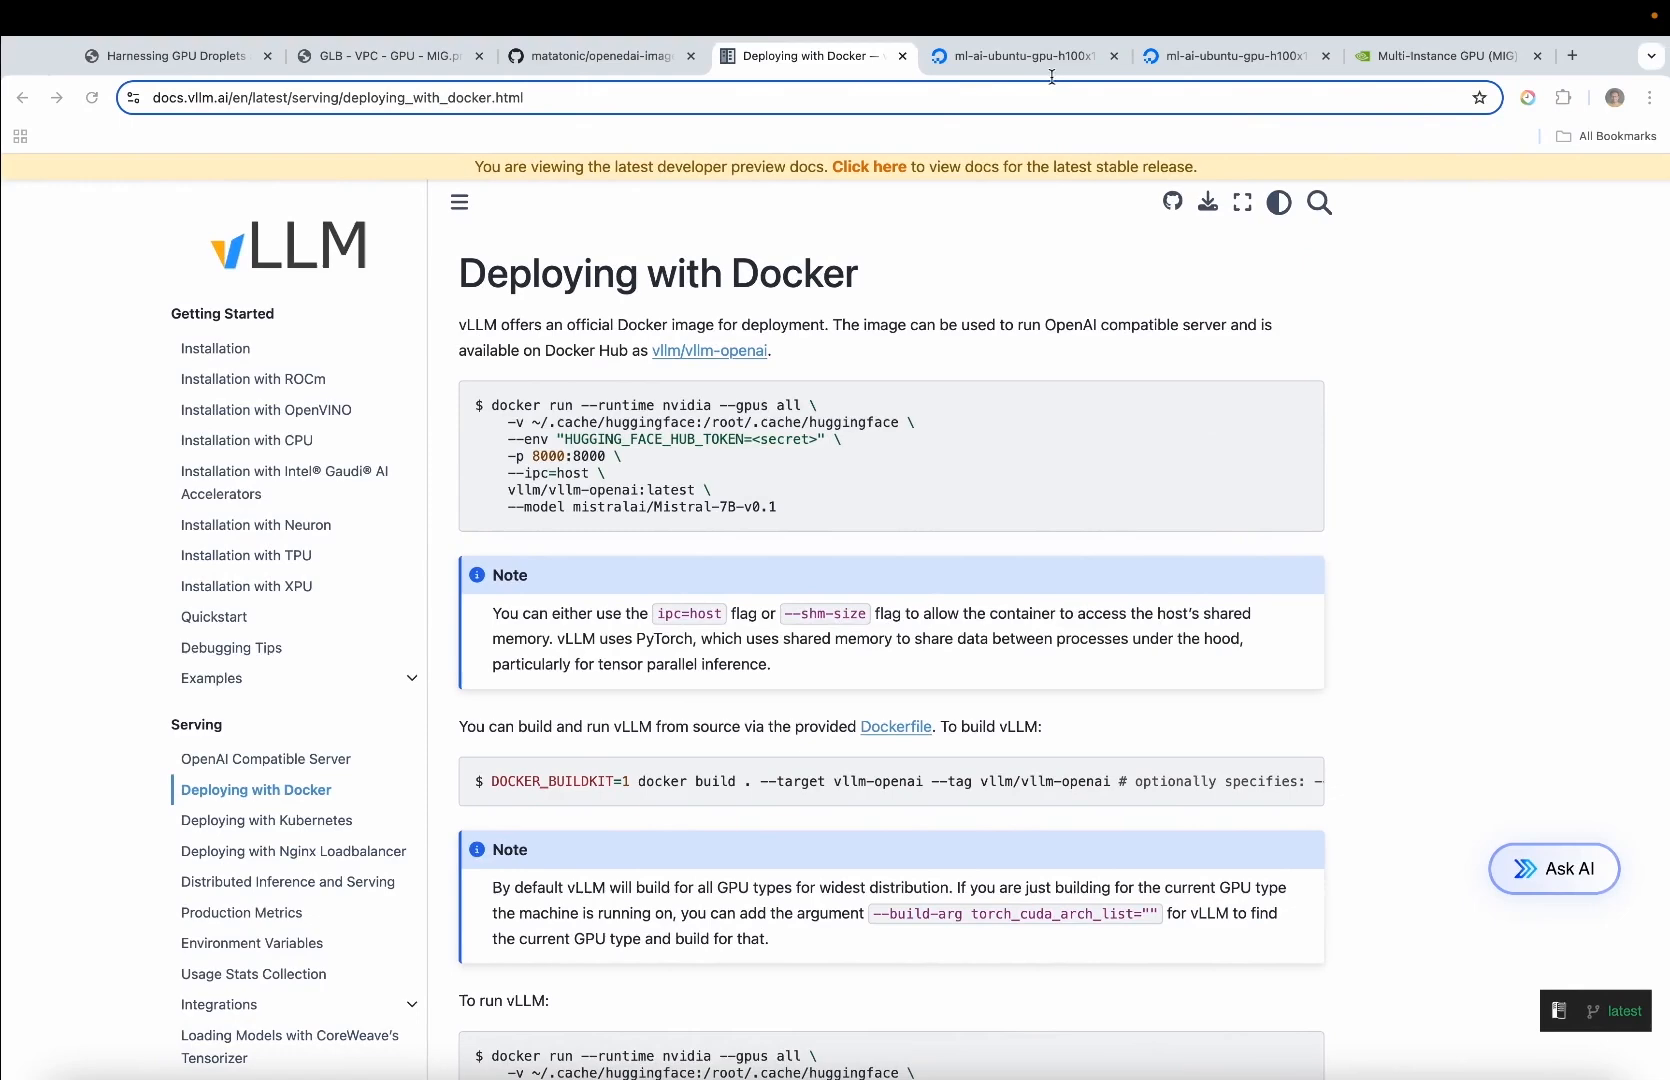
click(1033, 62)
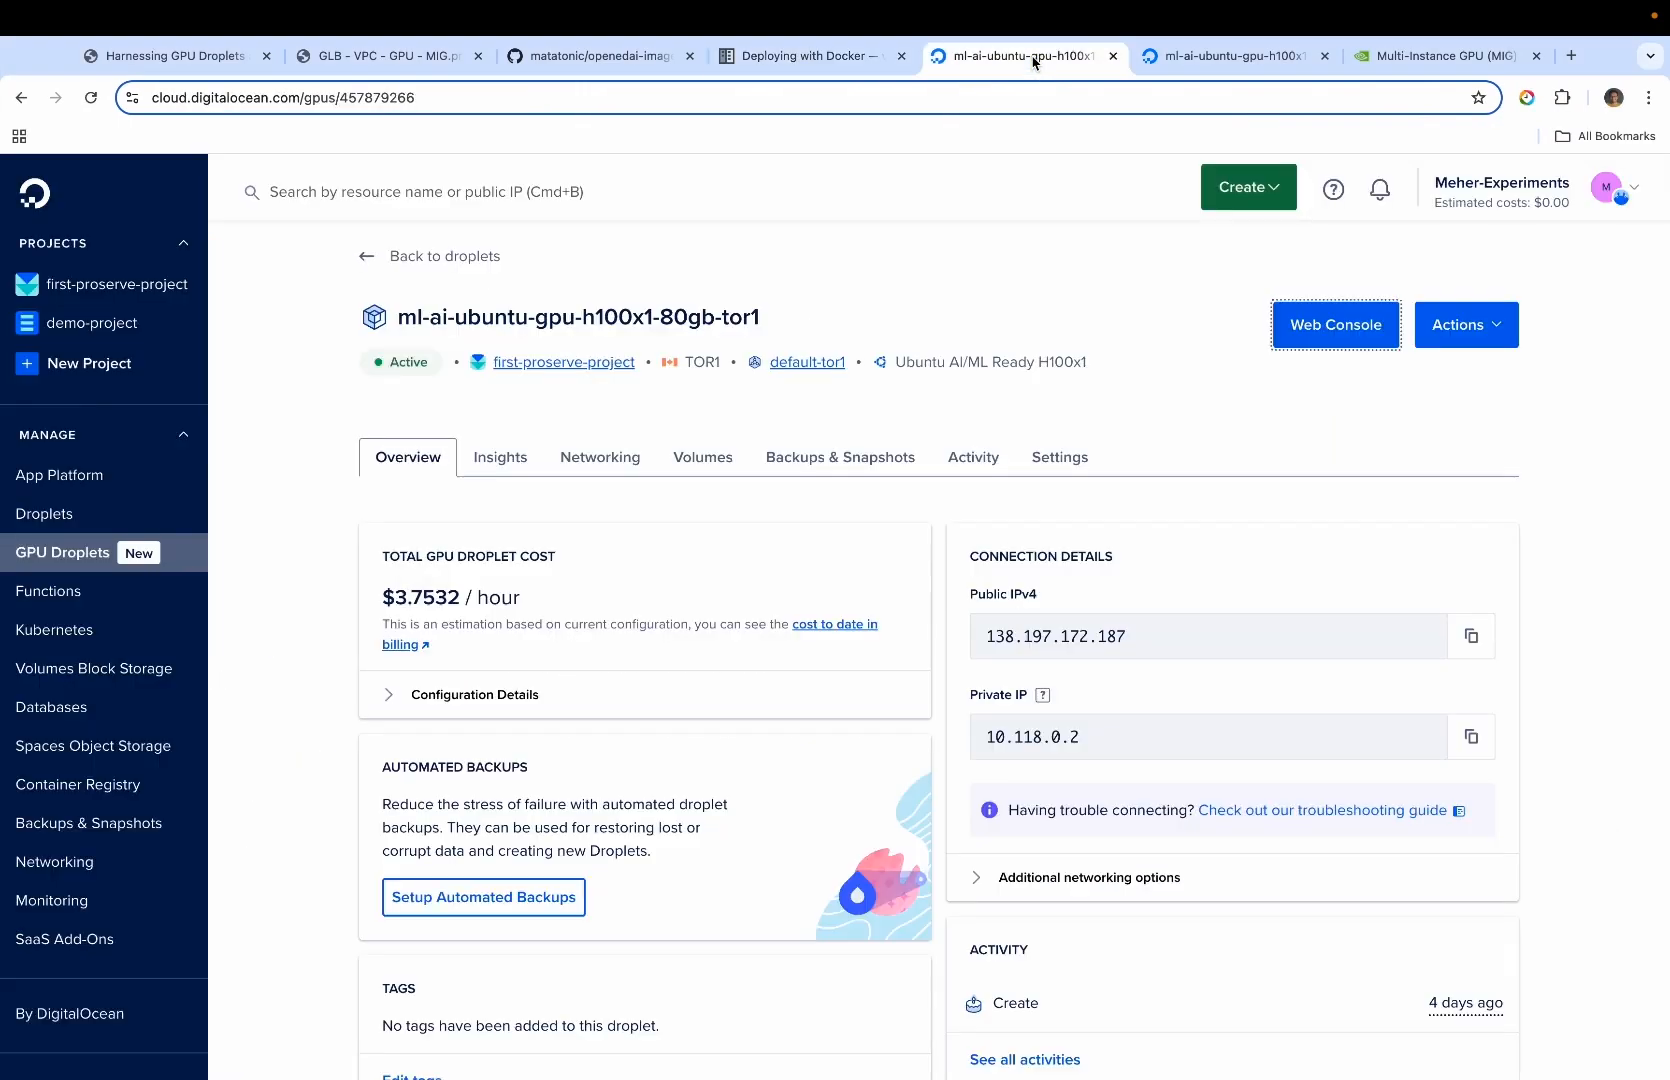
click(1225, 56)
drag(312, 214, 668, 215)
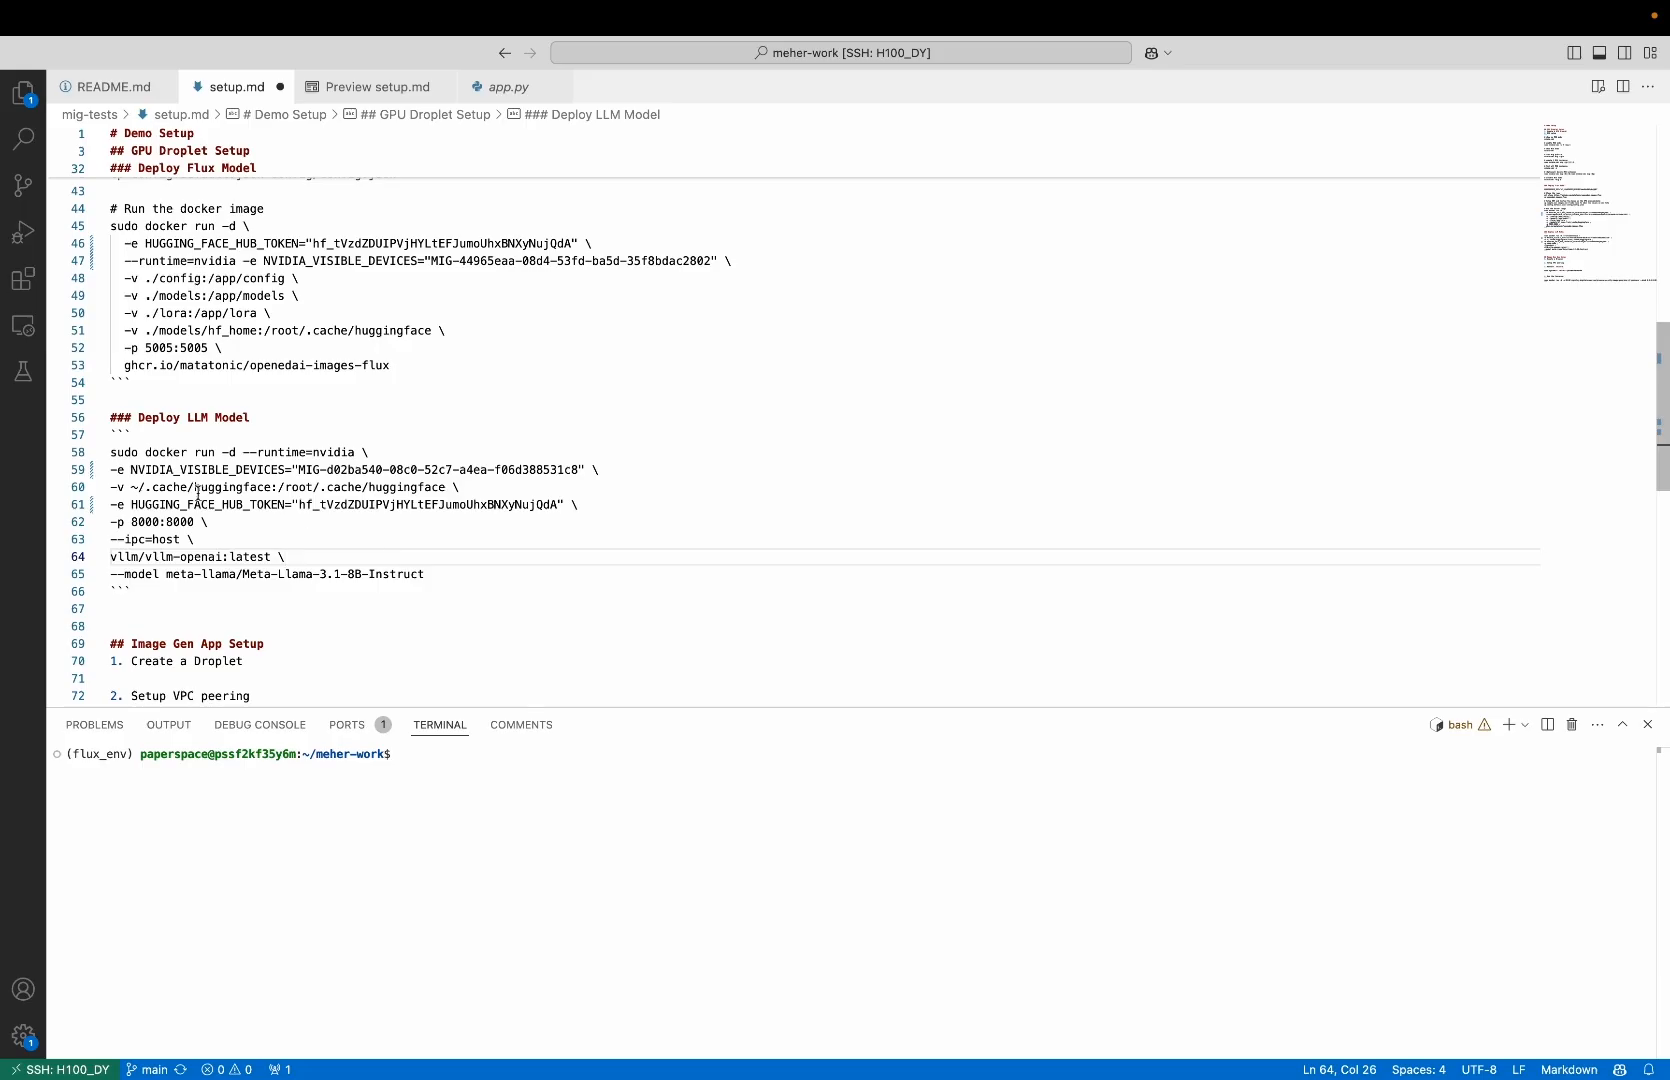
Copy the completed "Deploy LLM Model" docker run command, including its Hugging Face token, and execute it in the Droplet console
drag(111, 452, 425, 574)
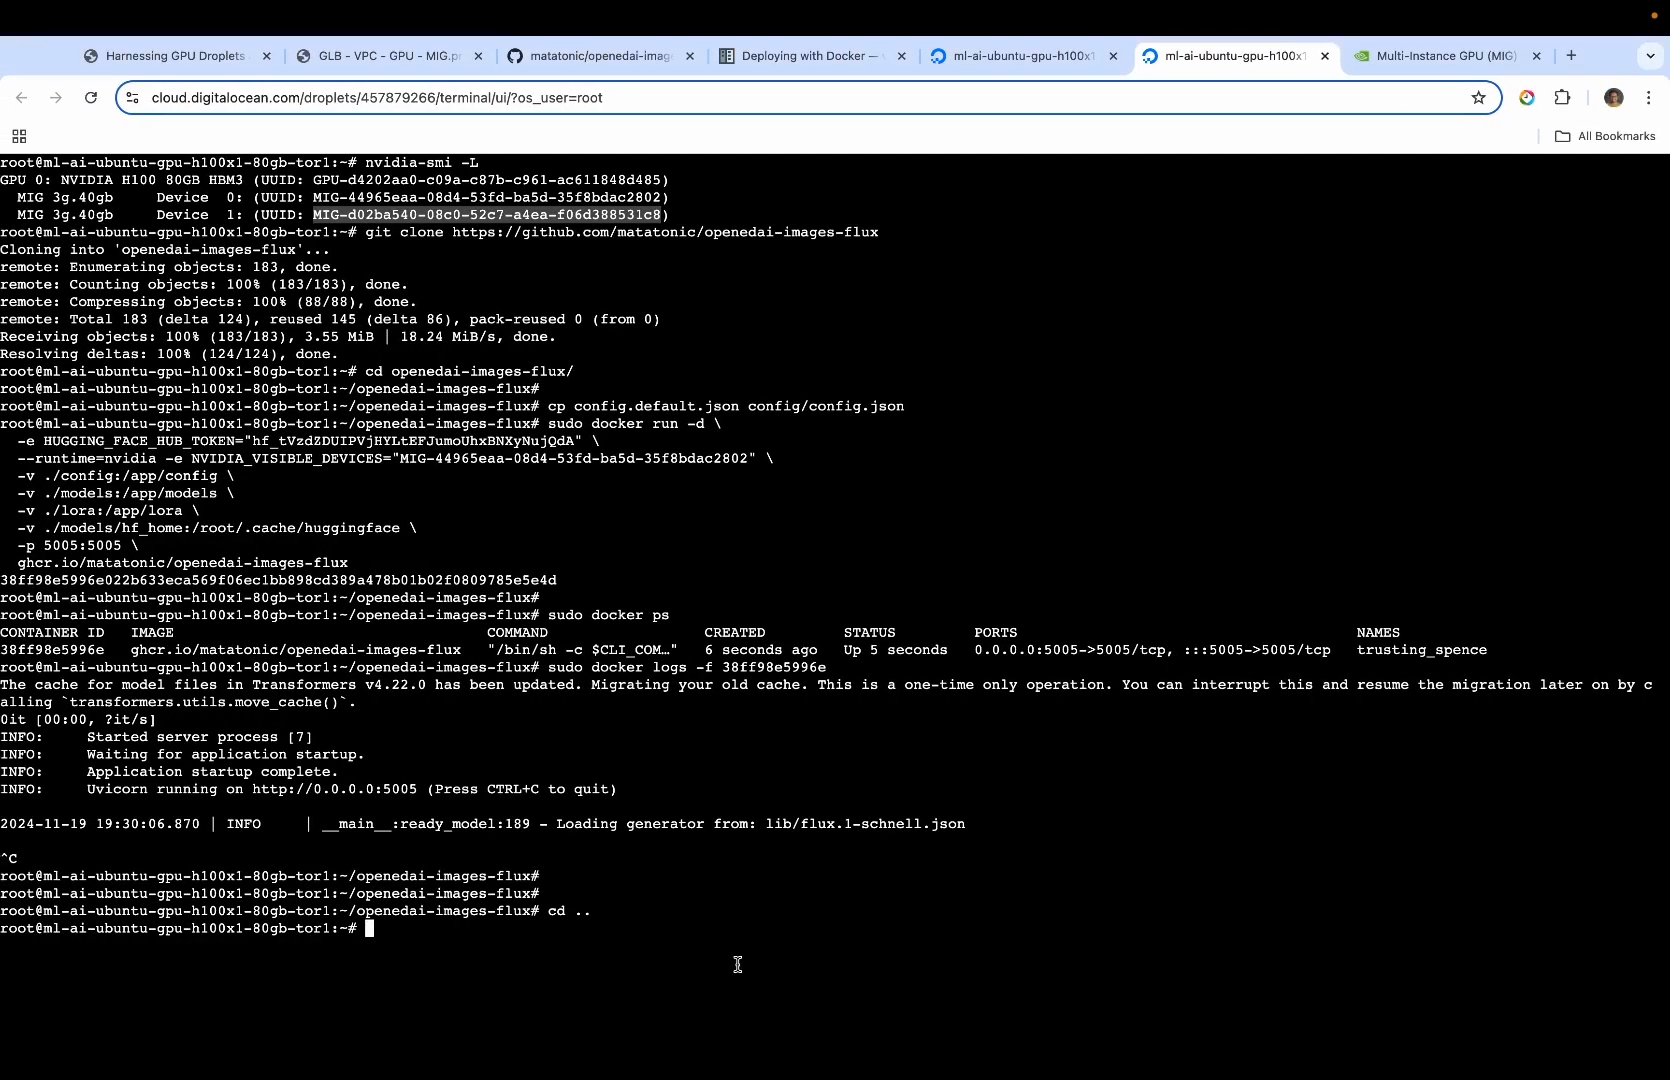
click(738, 965)
key(super+v)
key(Return)
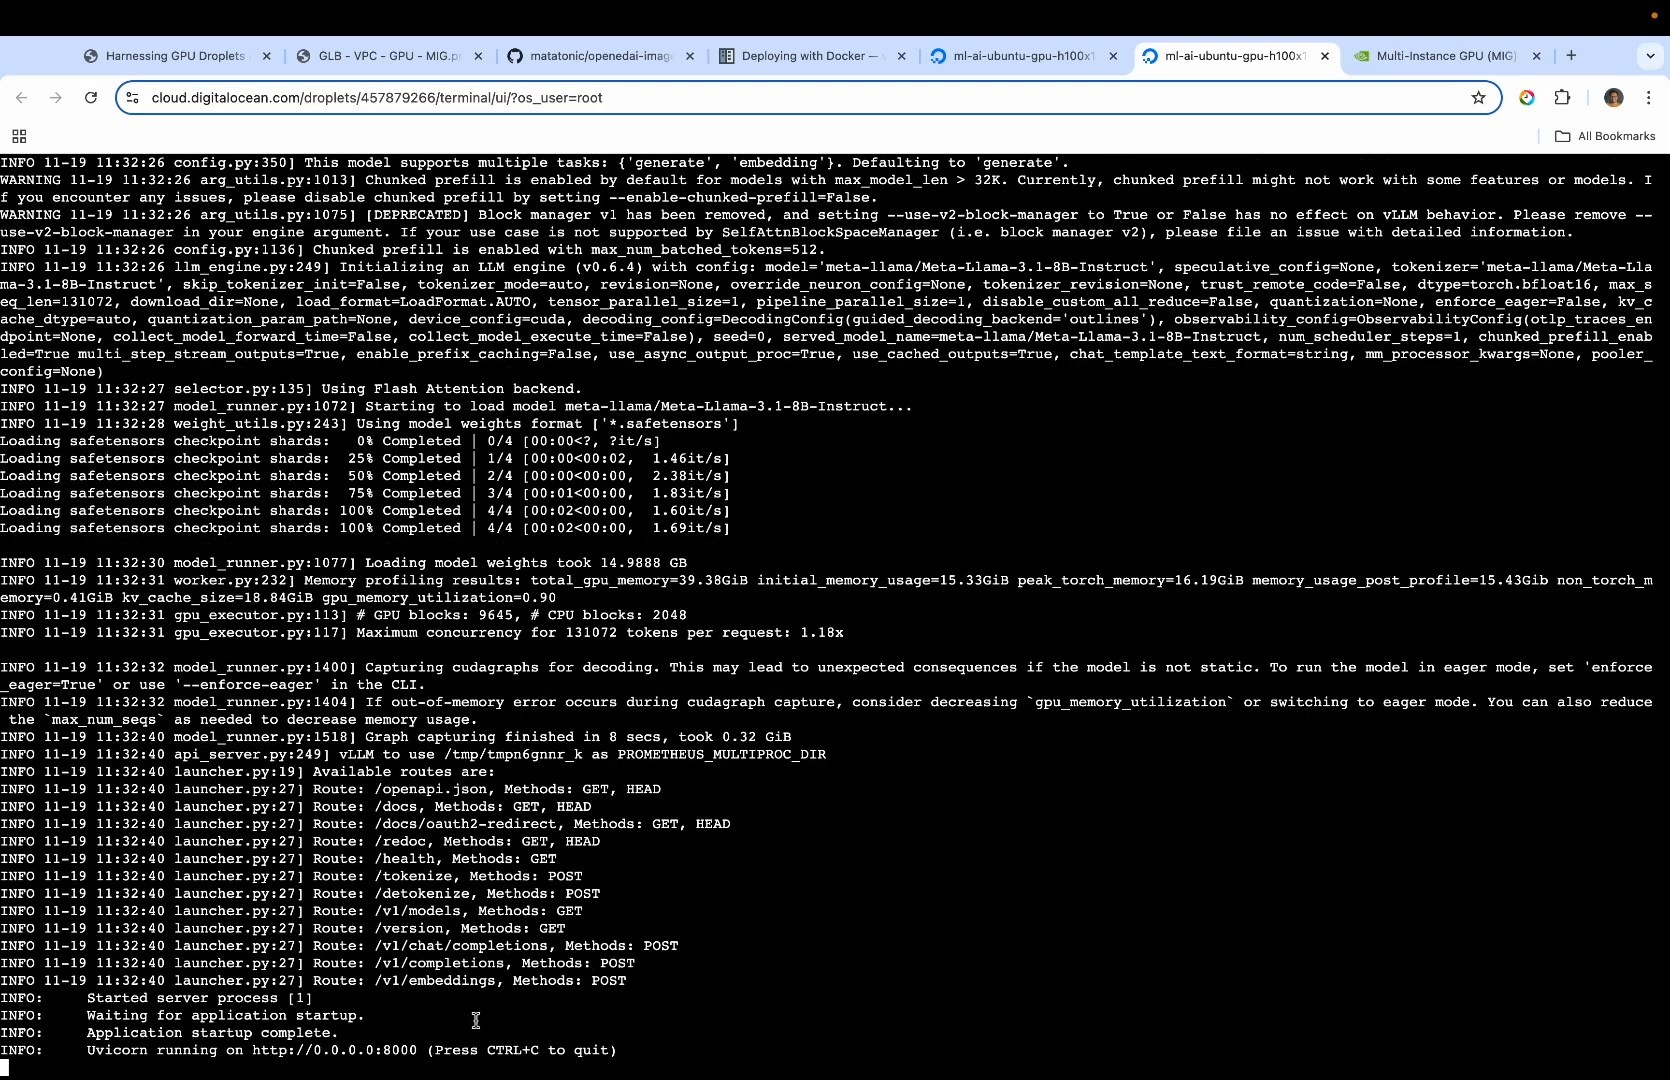
drag(411, 1050, 342, 1050)
click(480, 1034)
key(ctrl+Left)
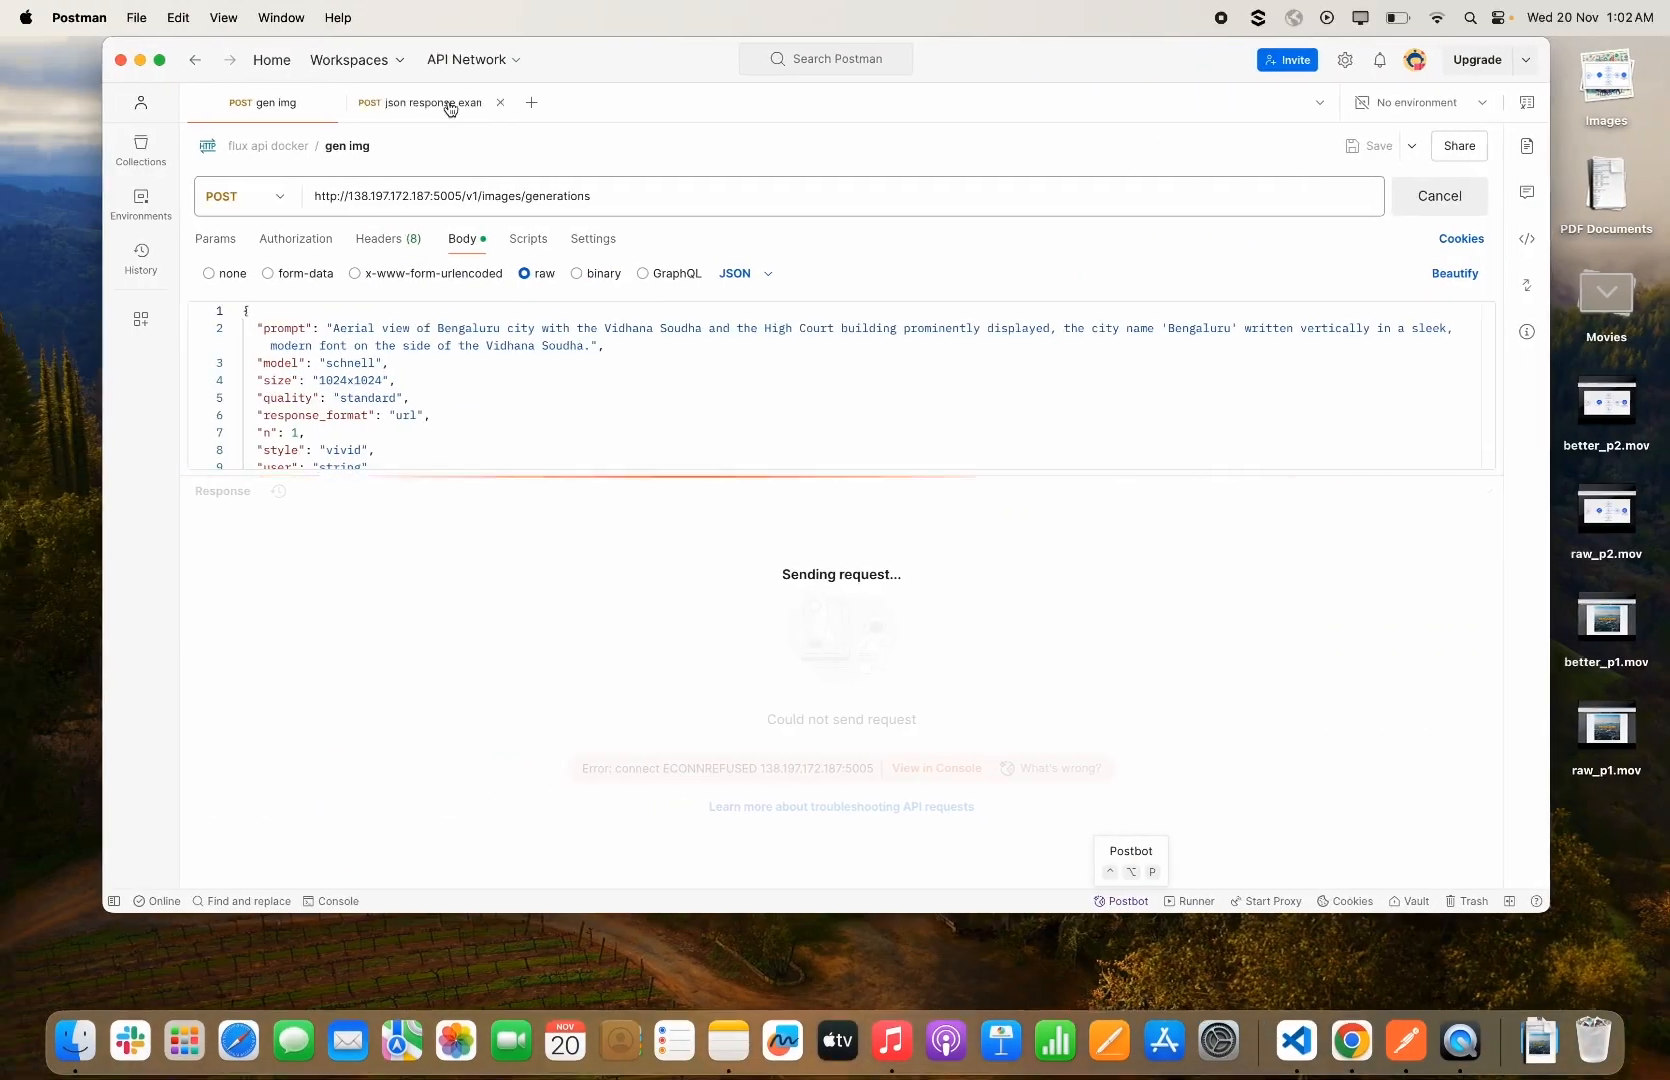
click(448, 104)
click(1419, 197)
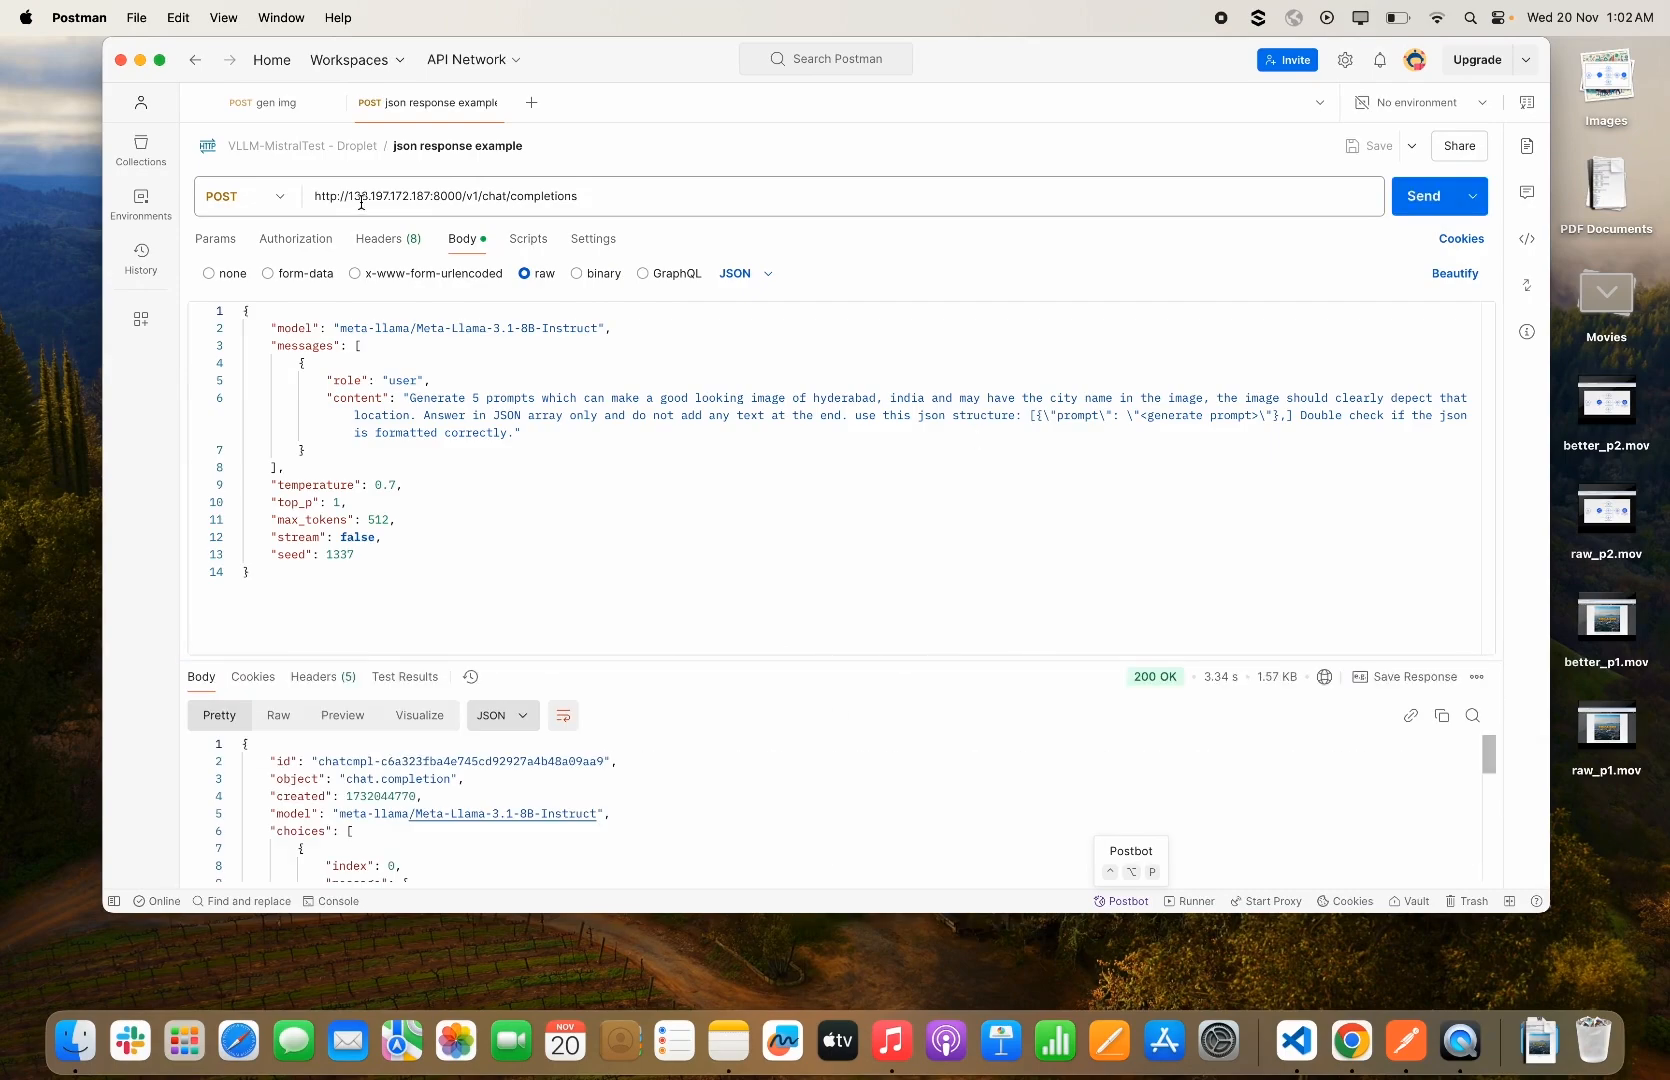
Enlarge Postman's response area, examine the request's prompt and the assistant's generated content, and check the request in the Droplet console's vLLM logs
drag(778, 657, 778, 497)
scroll(774, 761, down, 5)
scroll(774, 761, up, 5)
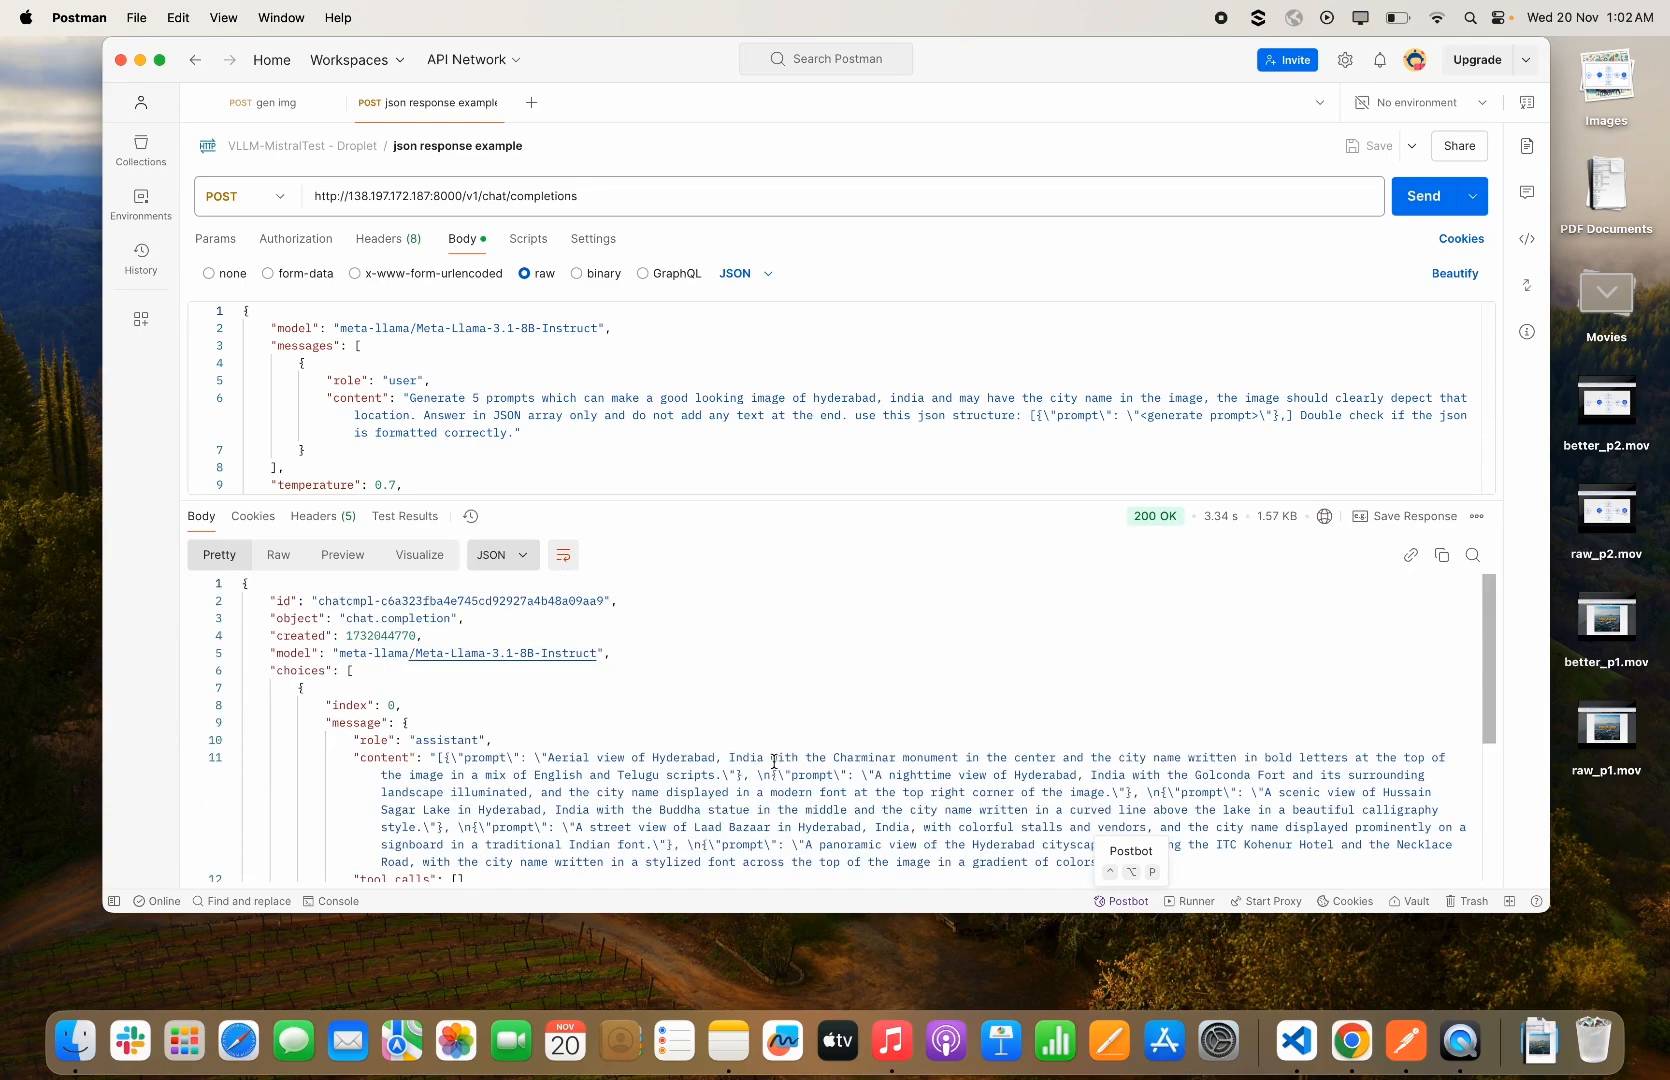
click(736, 451)
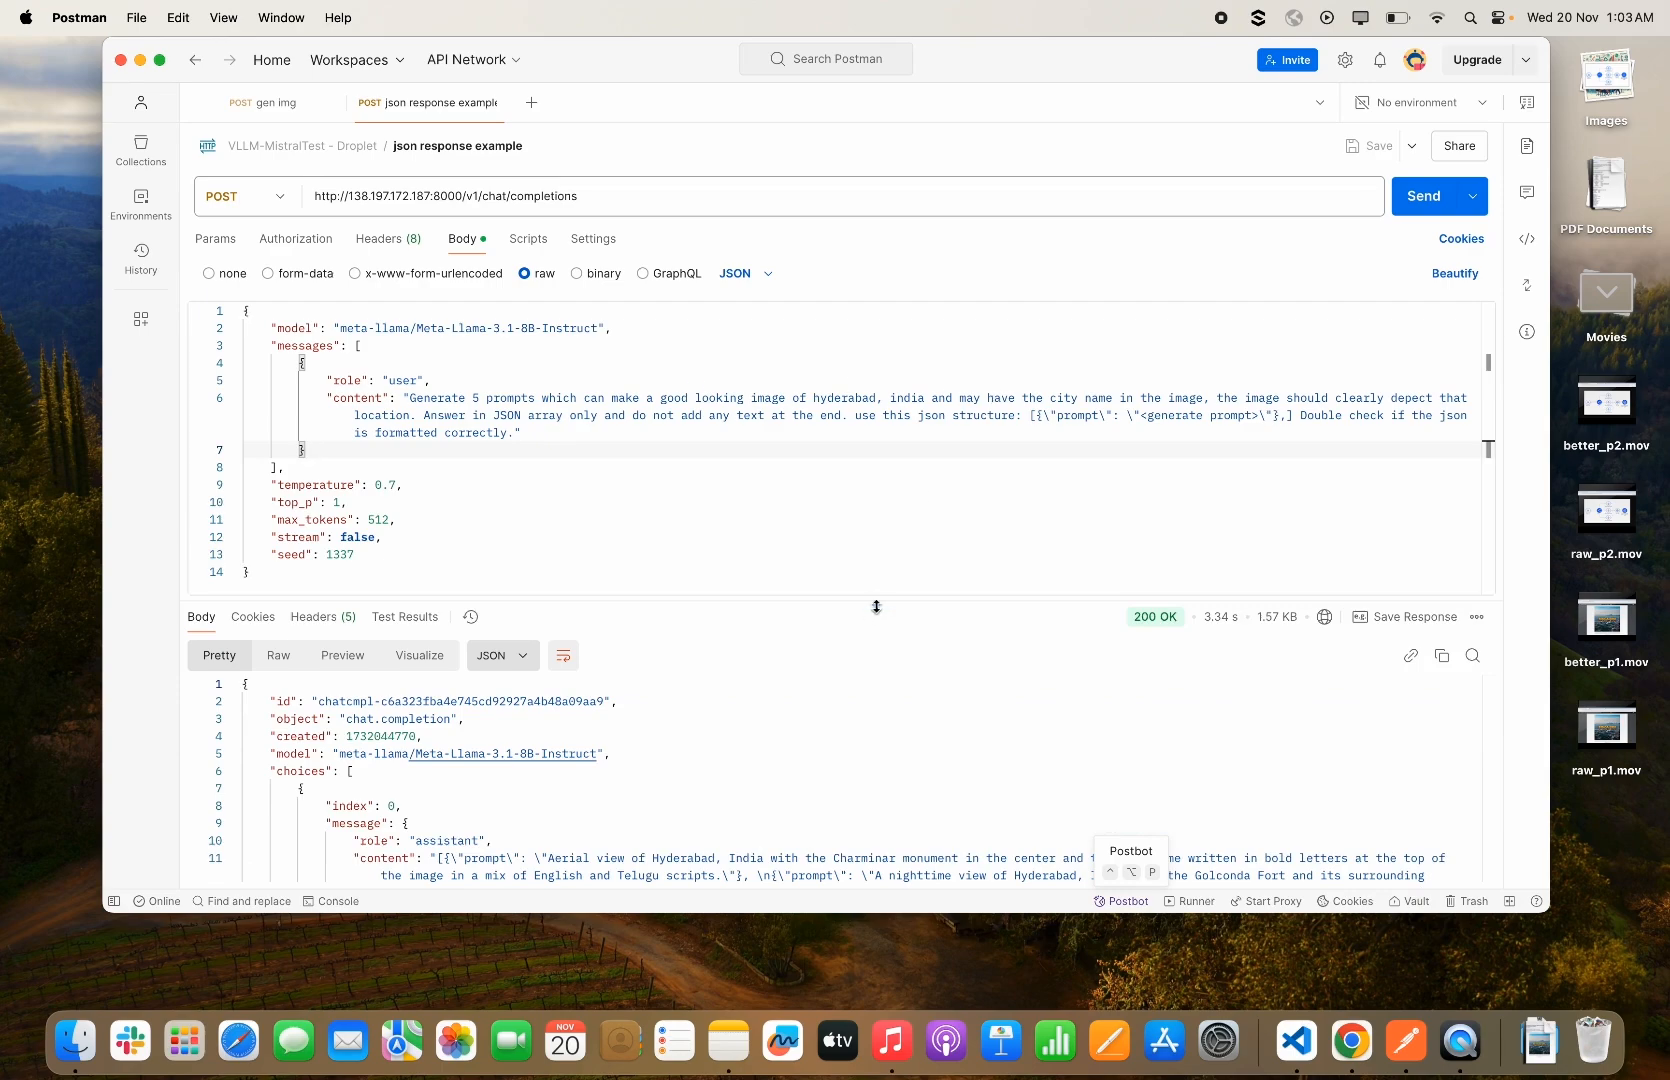
drag(866, 598, 872, 362)
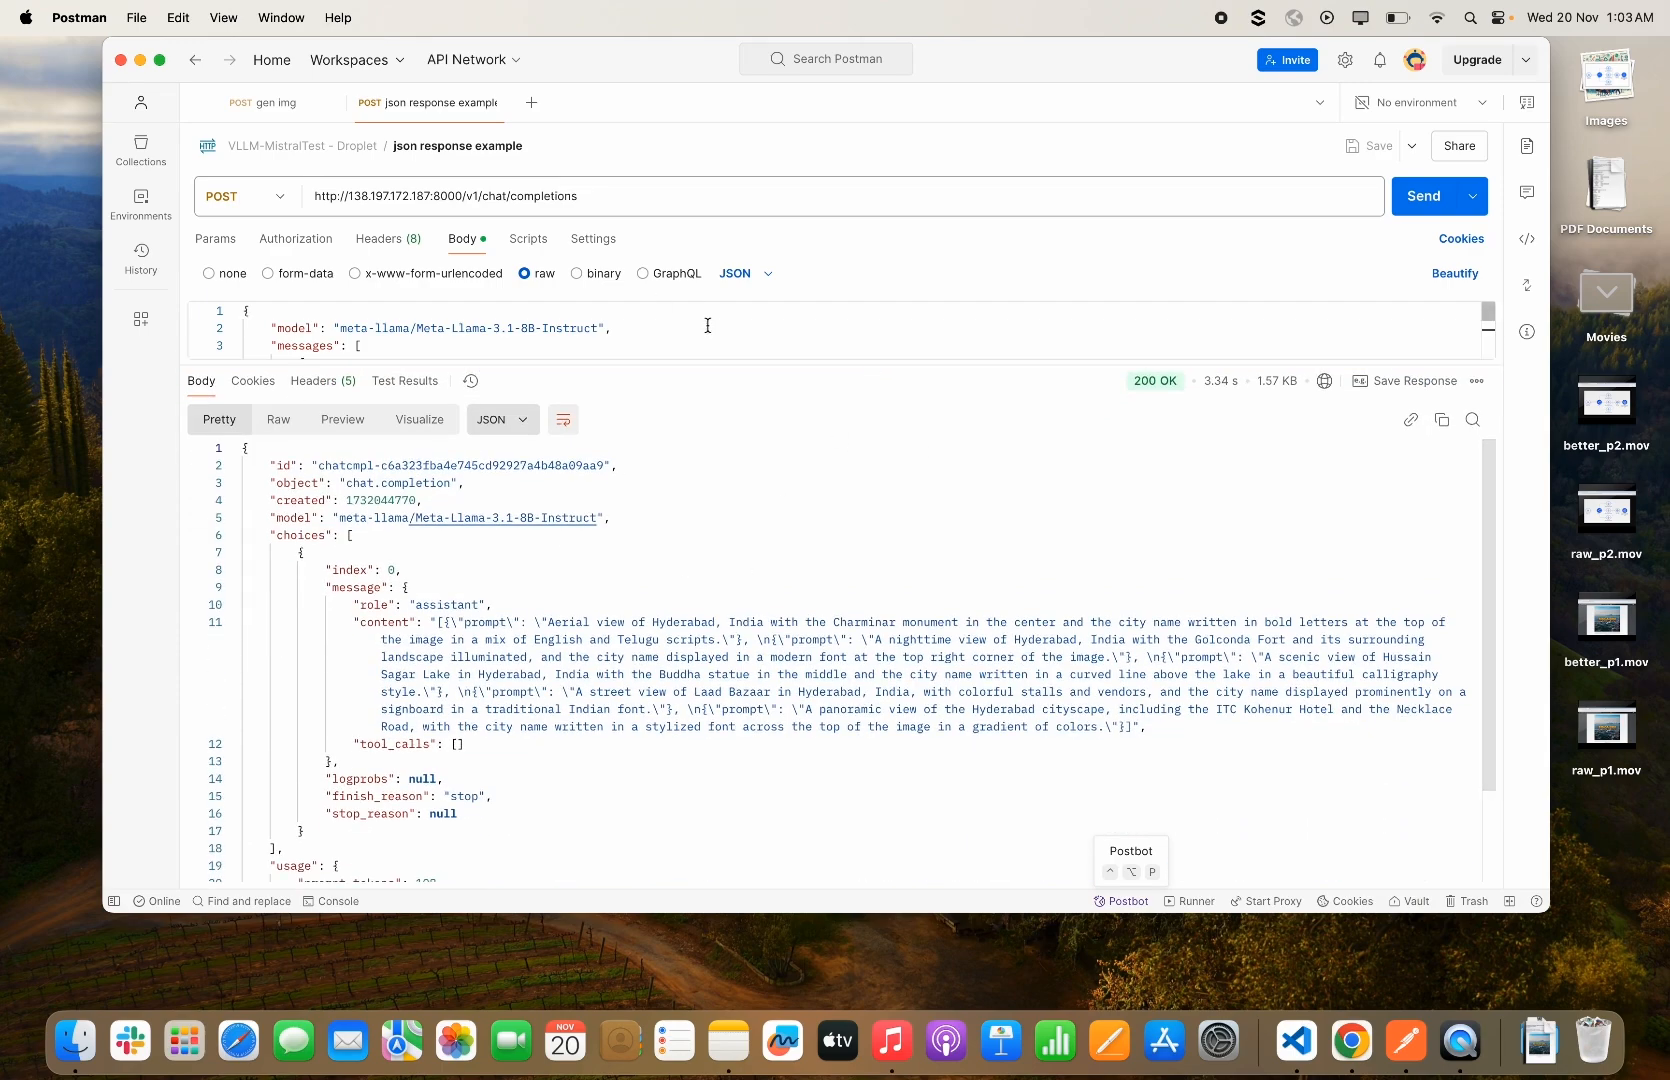
scroll(666, 579, down, 3)
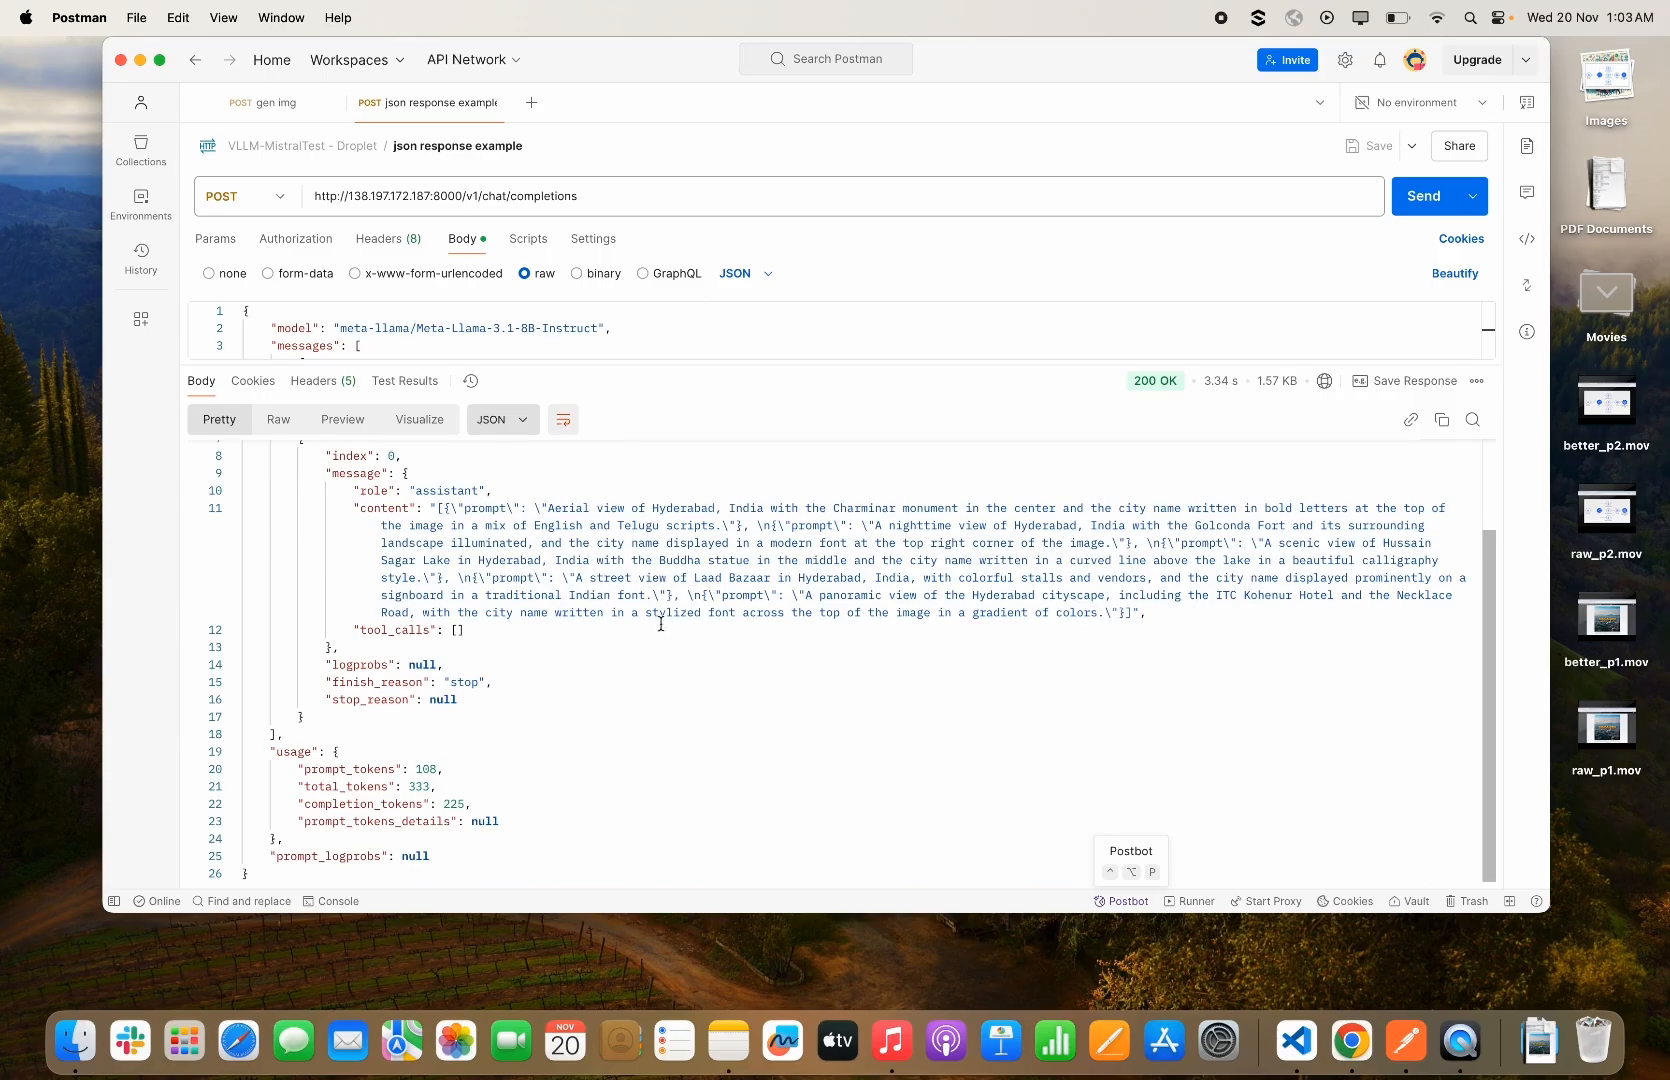
scroll(661, 624, up, 3)
key(ctrl+Right)
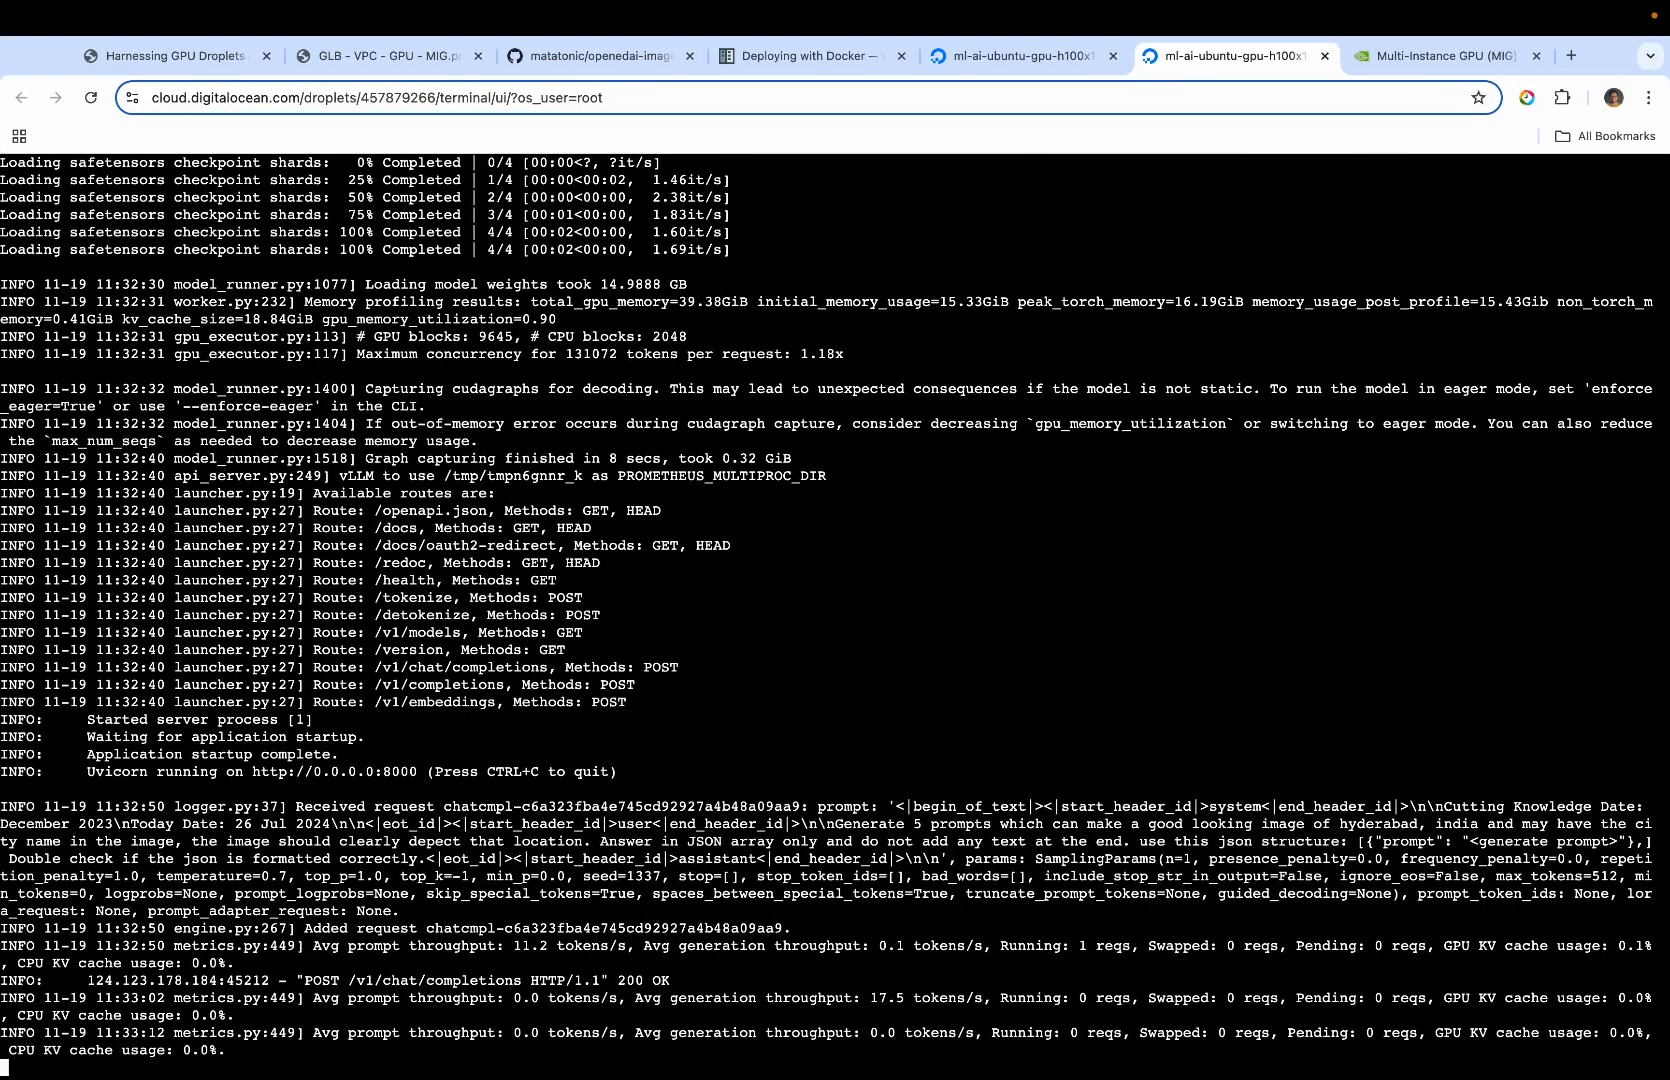
key(ctrl+Left)
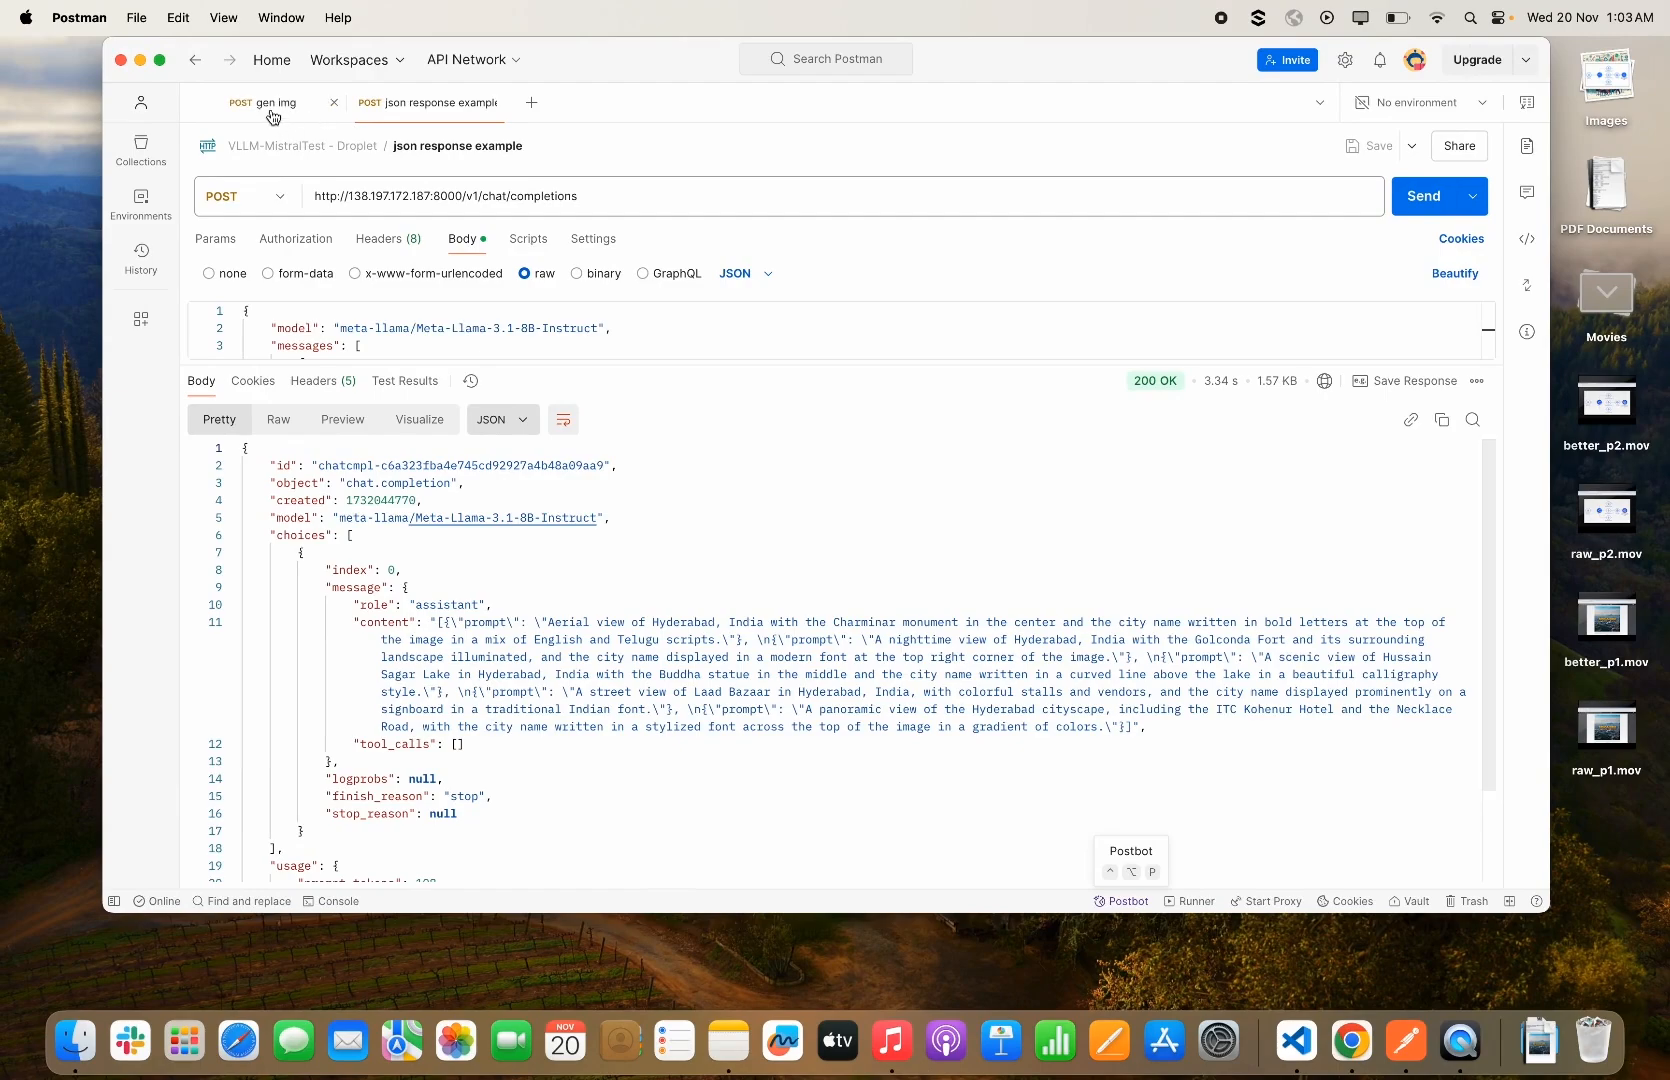
click(271, 115)
click(447, 112)
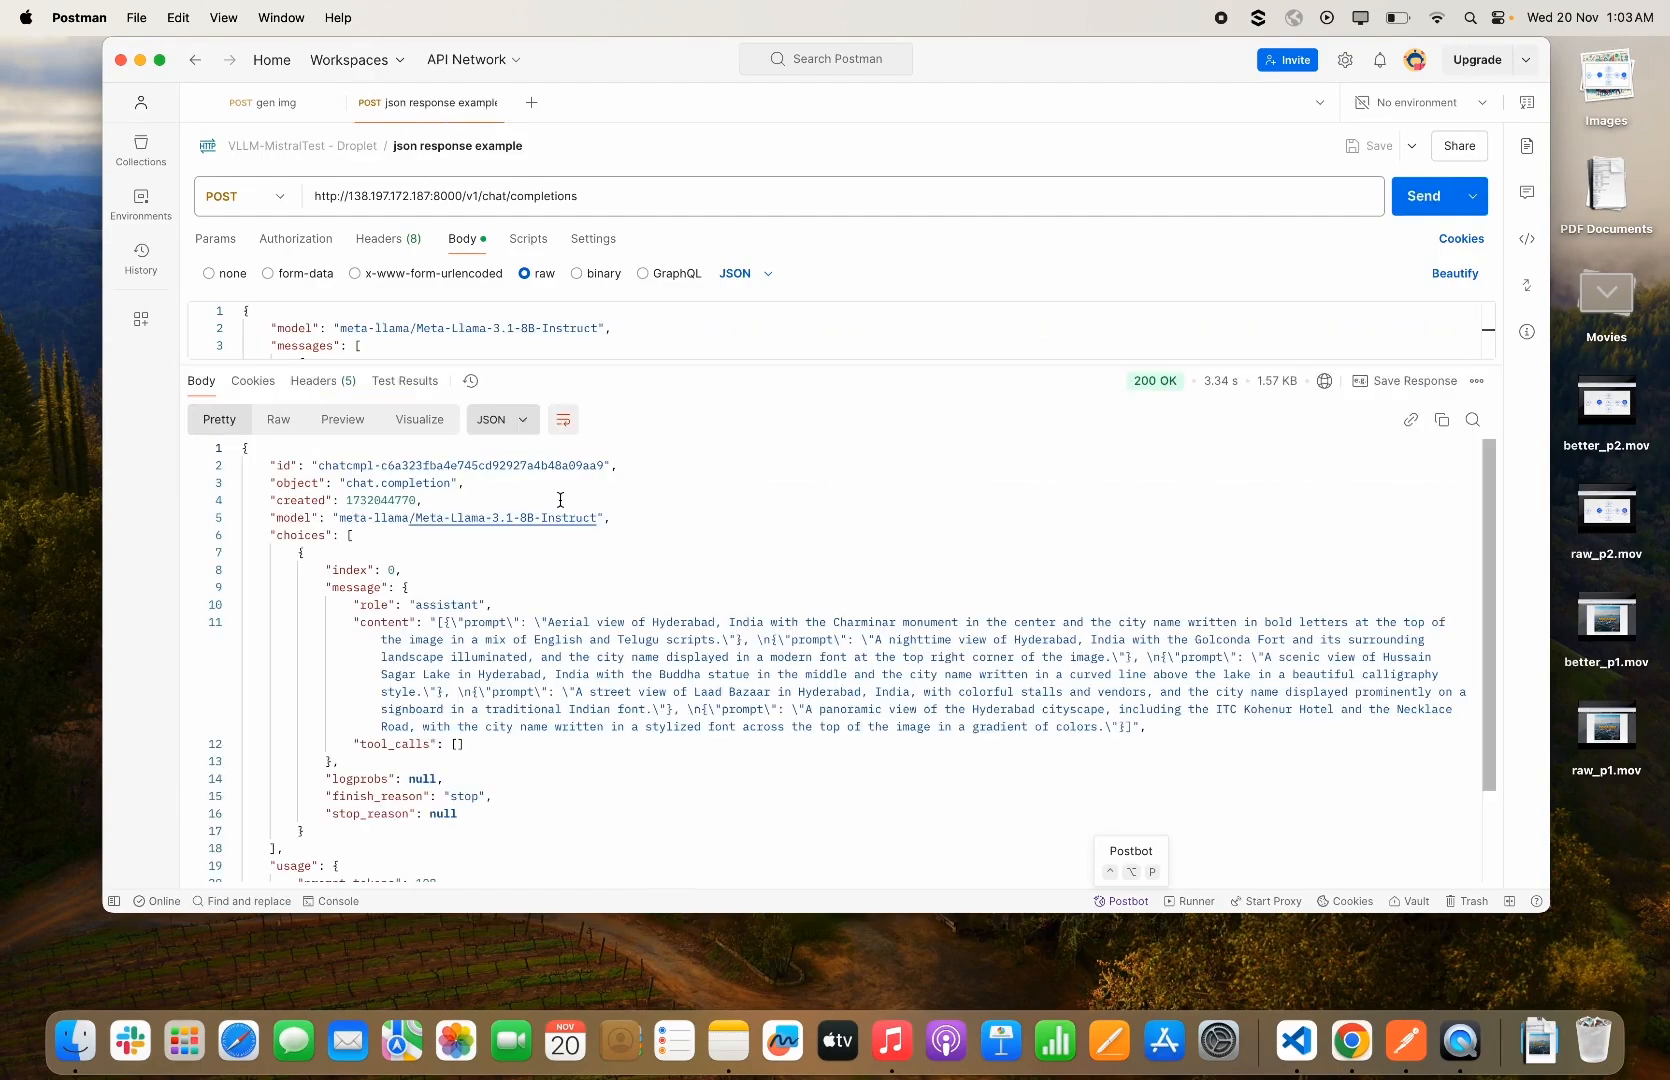
Return to the Droplet console, stop following the vLLM container logs and clear the terminal with "clear"
key(ctrl+Right)
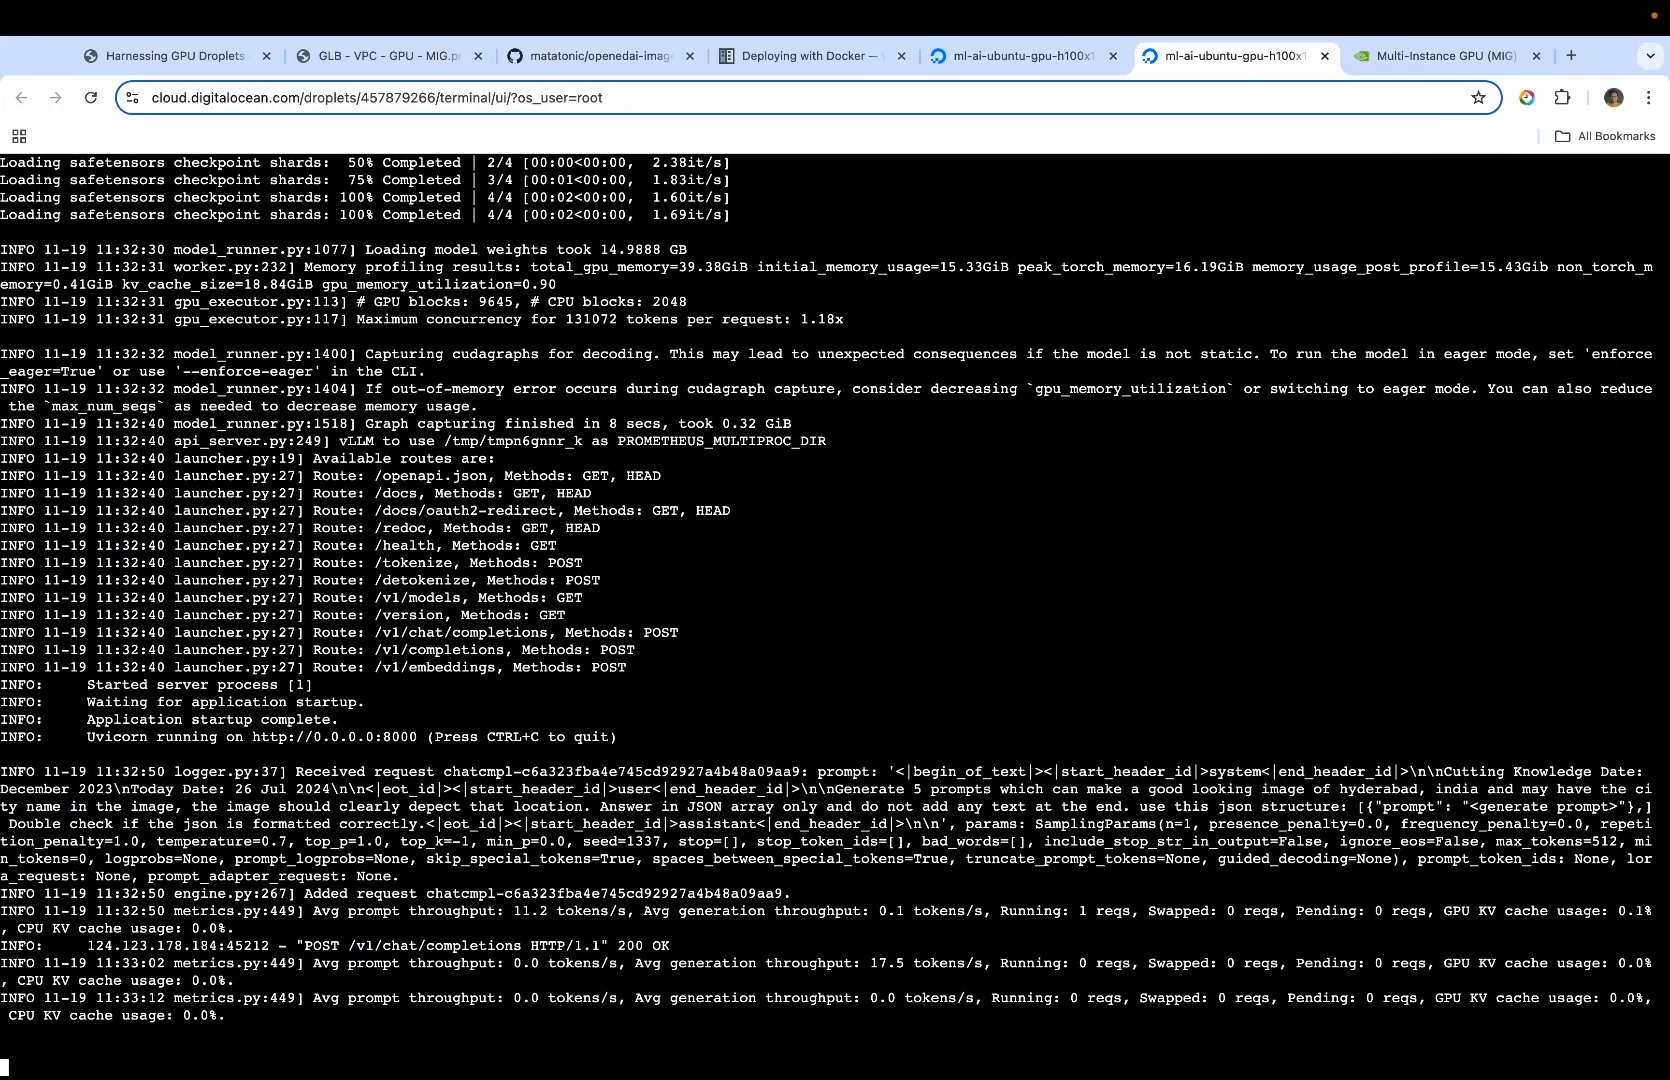
key(ctrl+c)
key(Return)
key(Return)
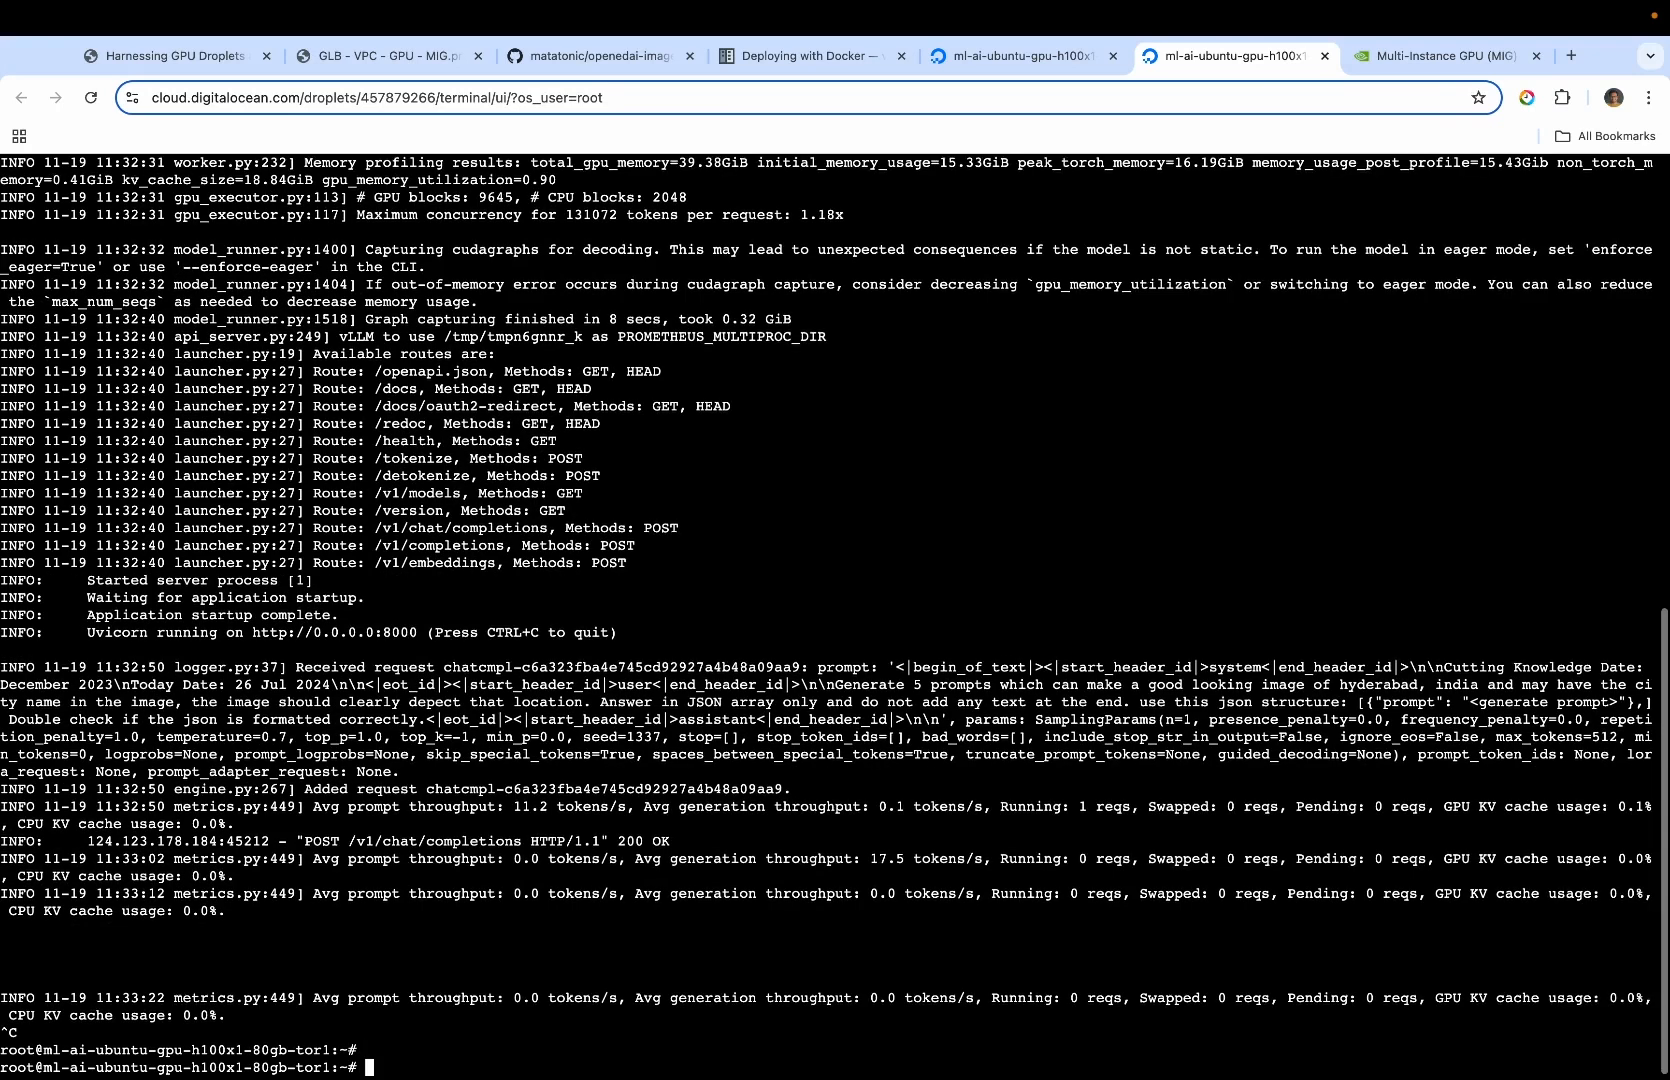
text(clear)
key(Return)
List the running containers with "sudo docker ps" and follow the openedai-images-flux logs with "sudo docker logs -f 38ff98e5996e"
text(sudo do)
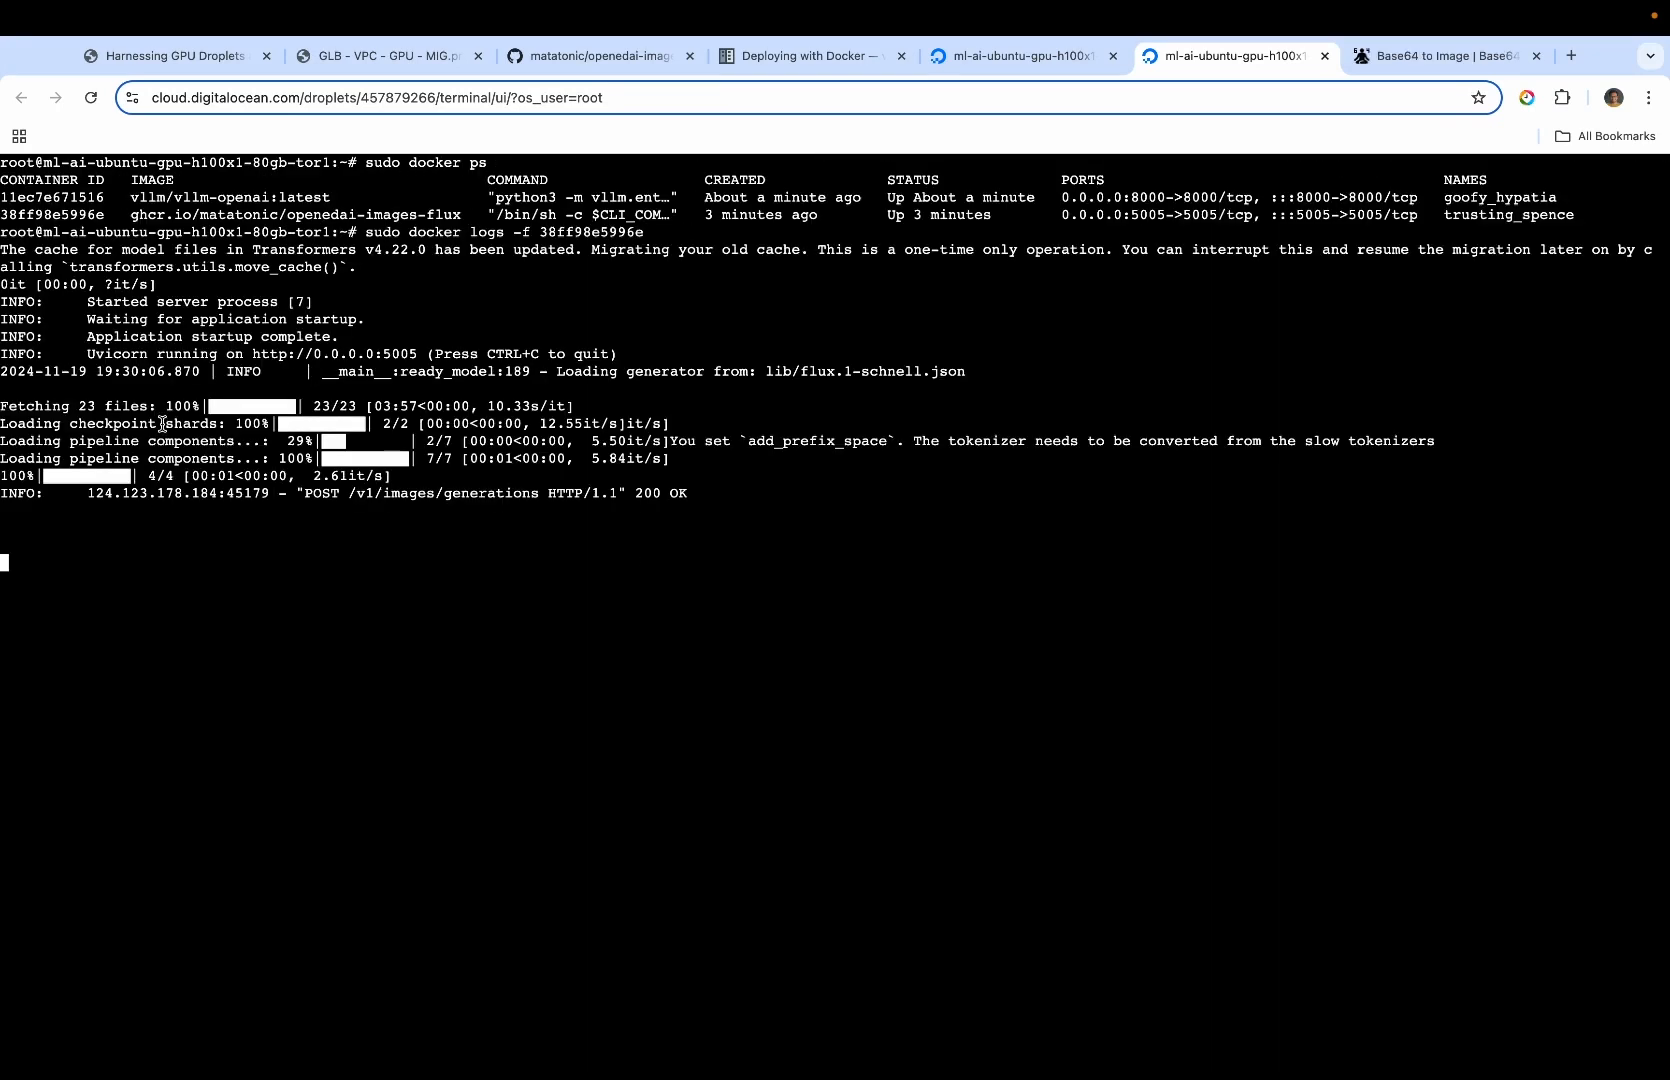
drag(162, 424, 450, 443)
click(496, 471)
Switch to Postman, resend the "gen img" POST request, enlarge the response area and check the request in the Droplet console's Flux logs
key(ctrl+Left)
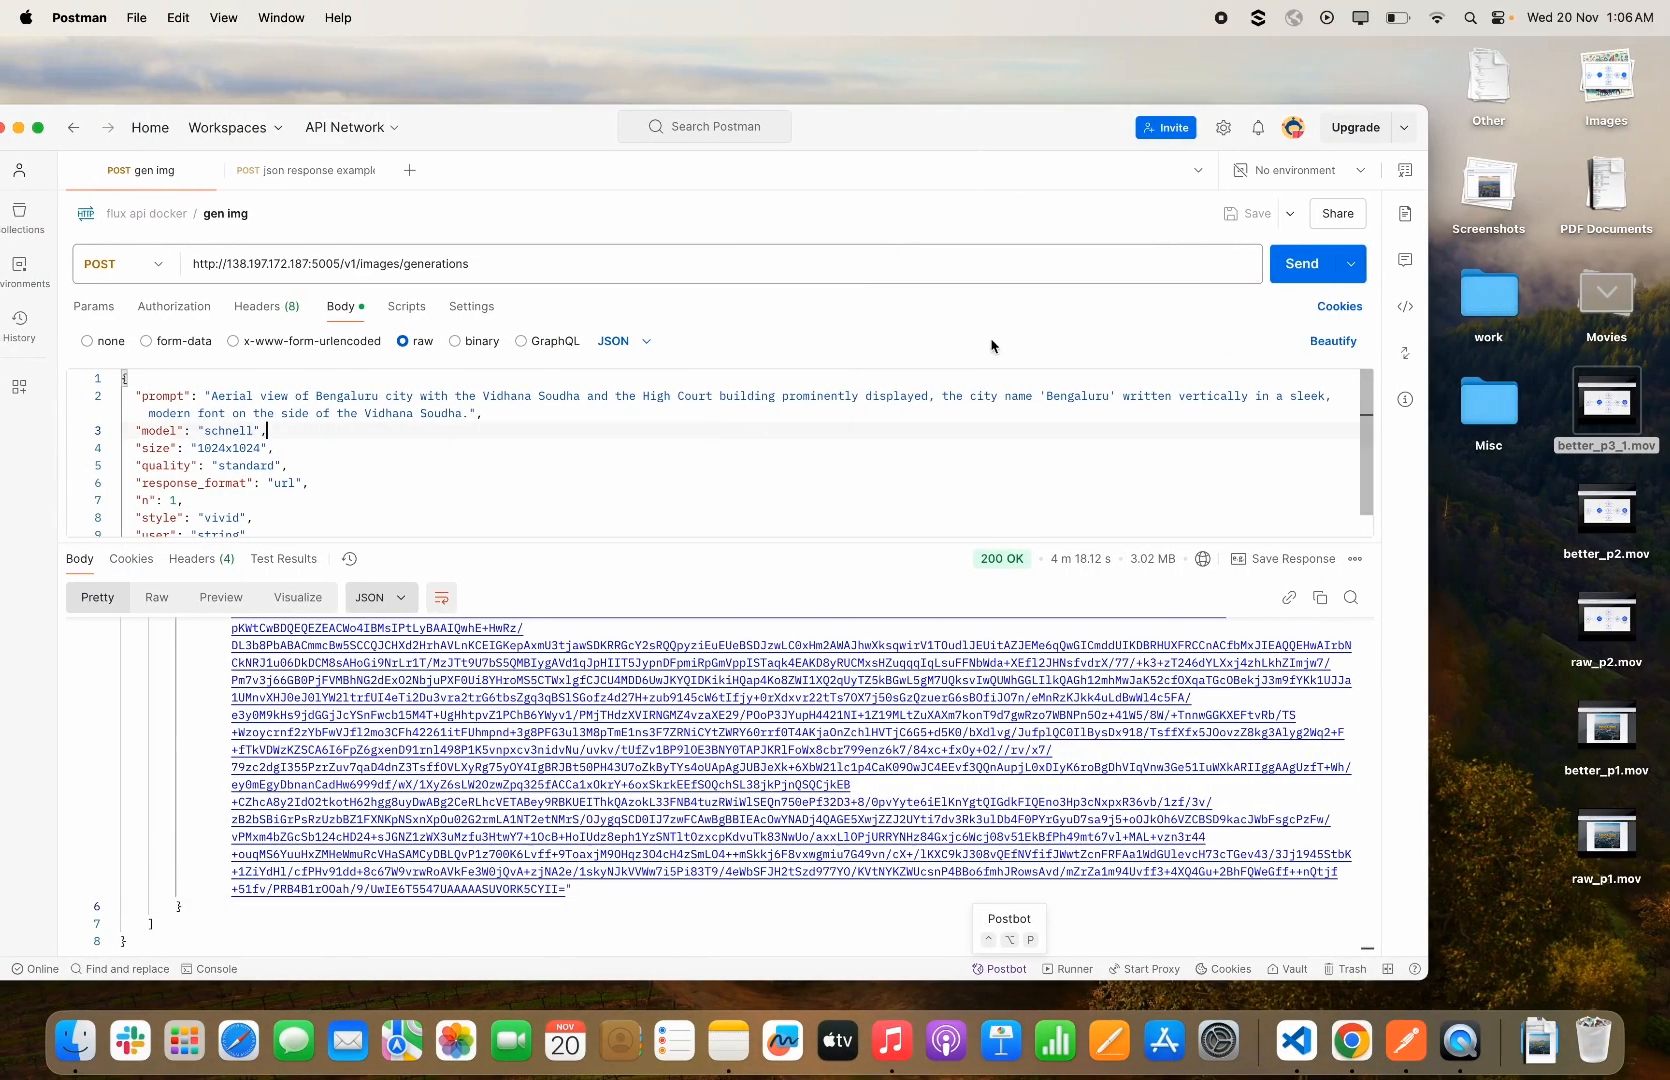
click(1300, 263)
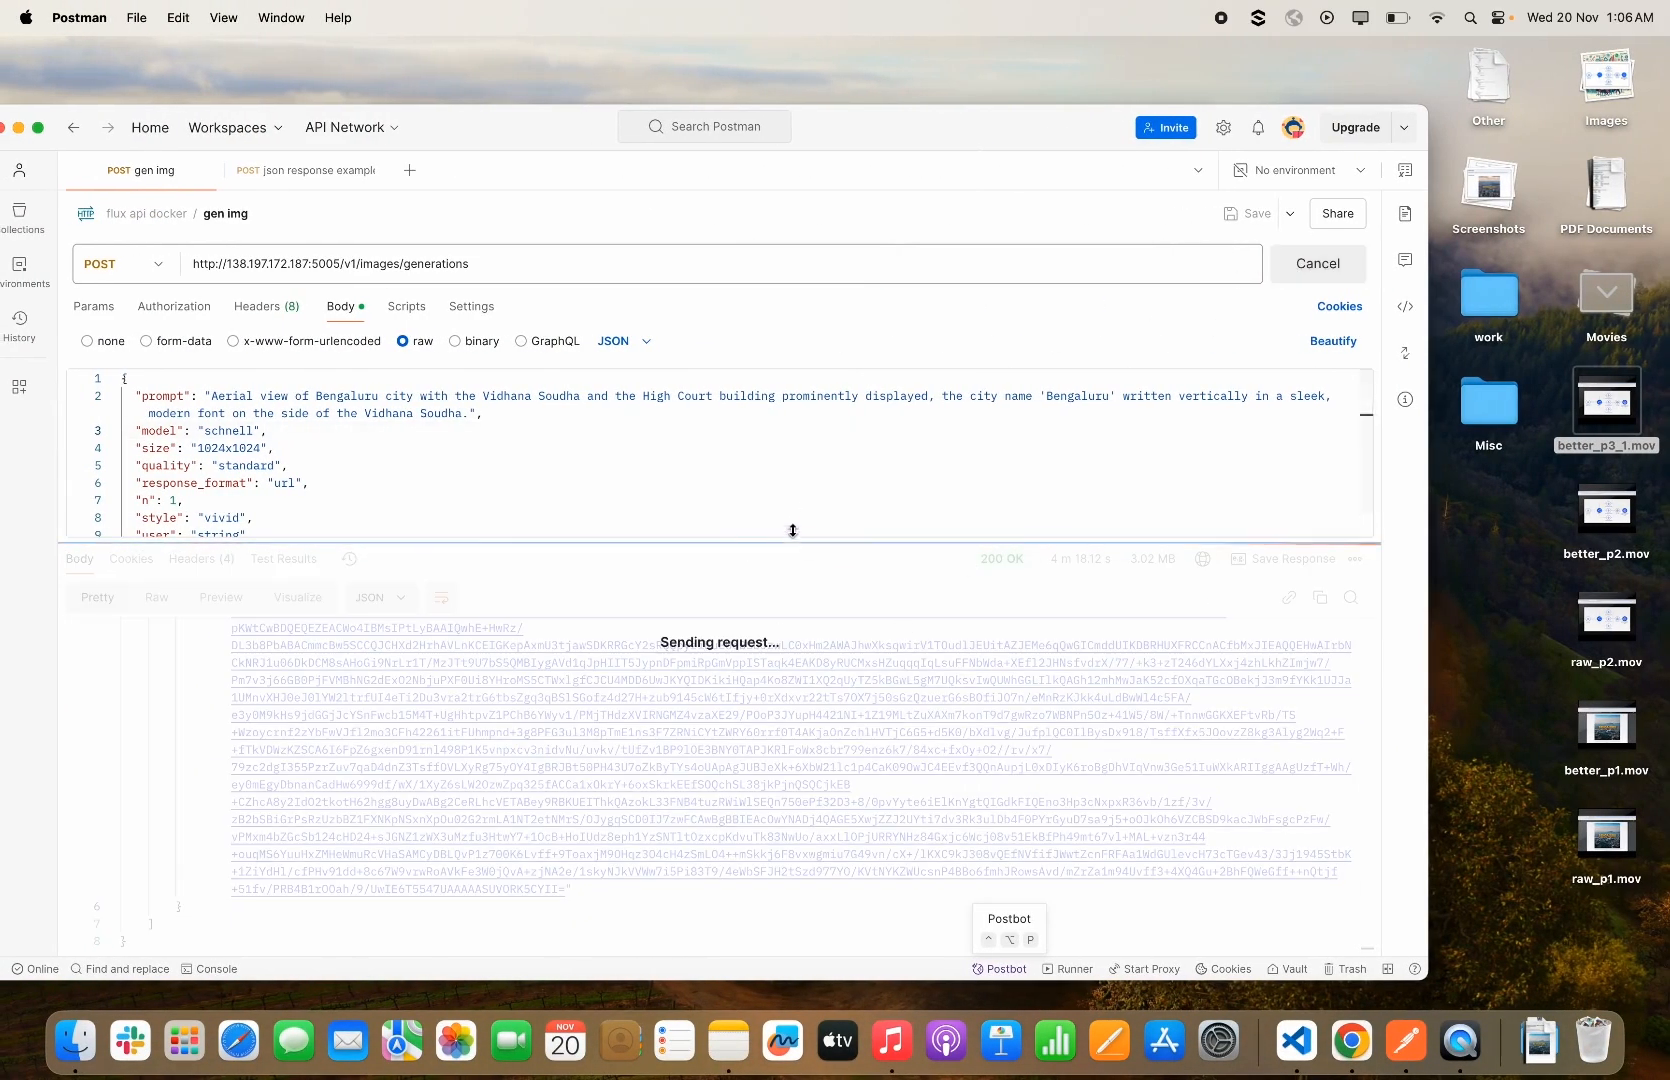
drag(793, 542, 794, 473)
key(ctrl+Right)
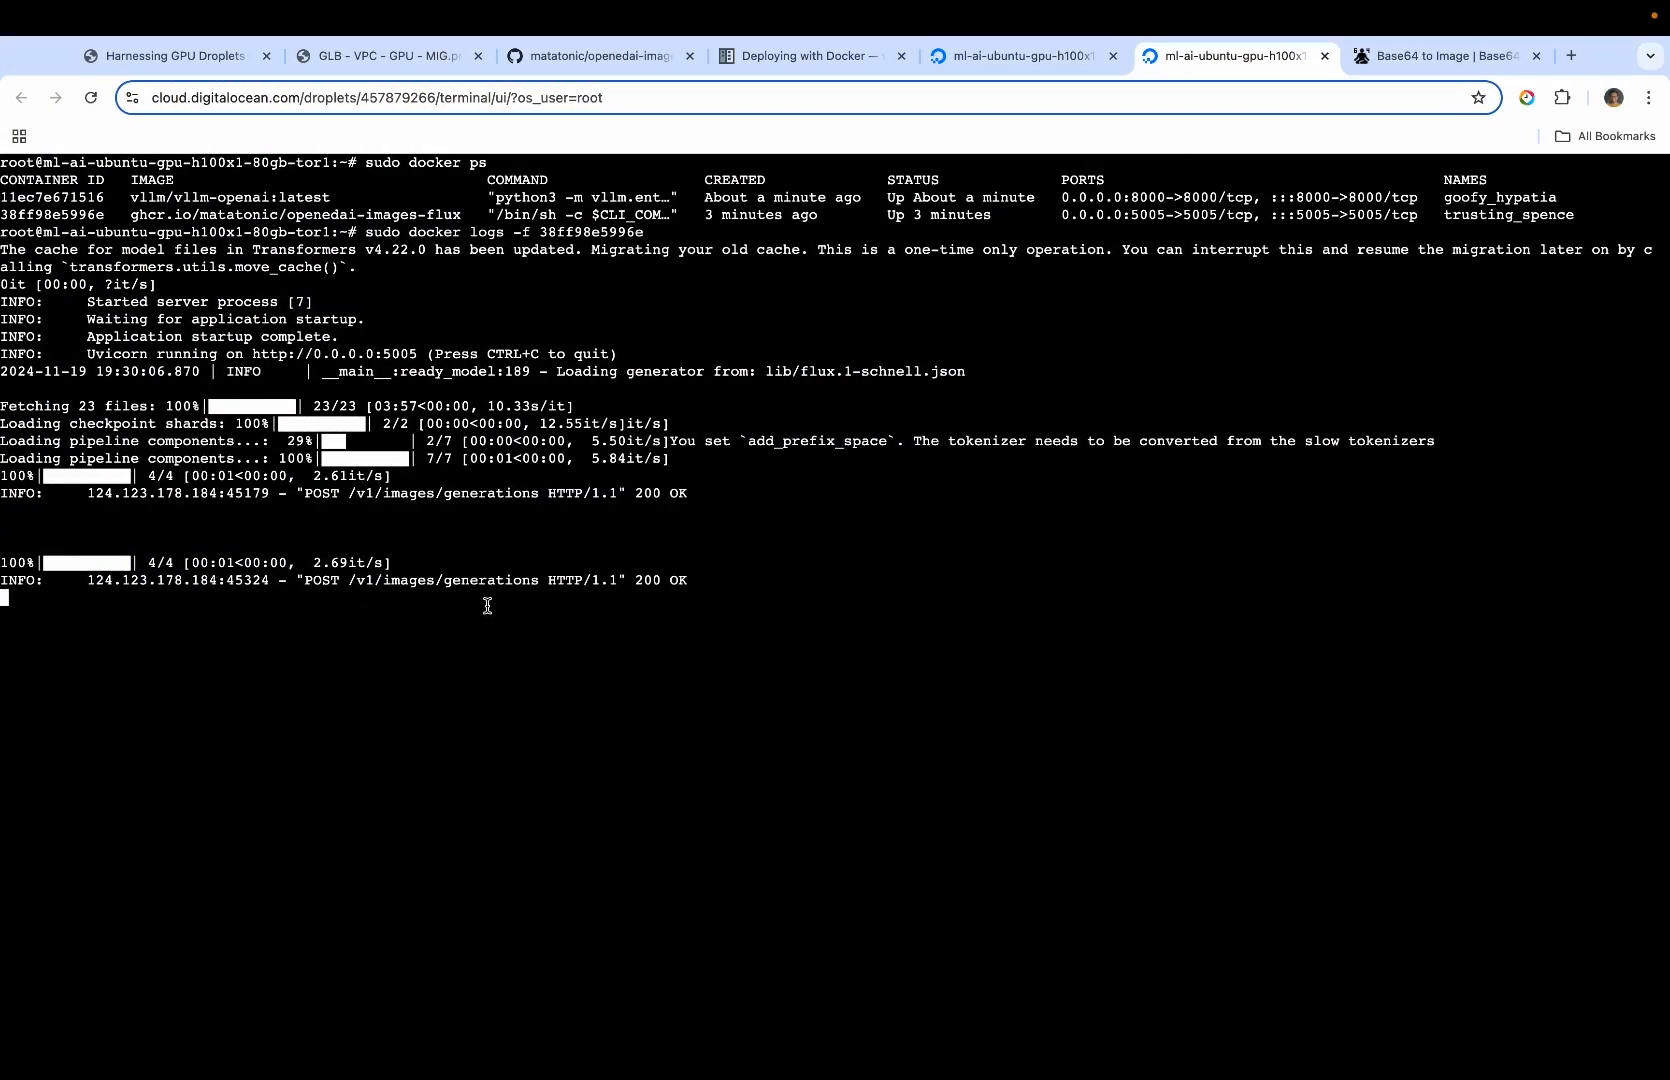
Return to Postman and copy the base64 image data from the "url" value of the "gen img" response
key(ctrl+Left)
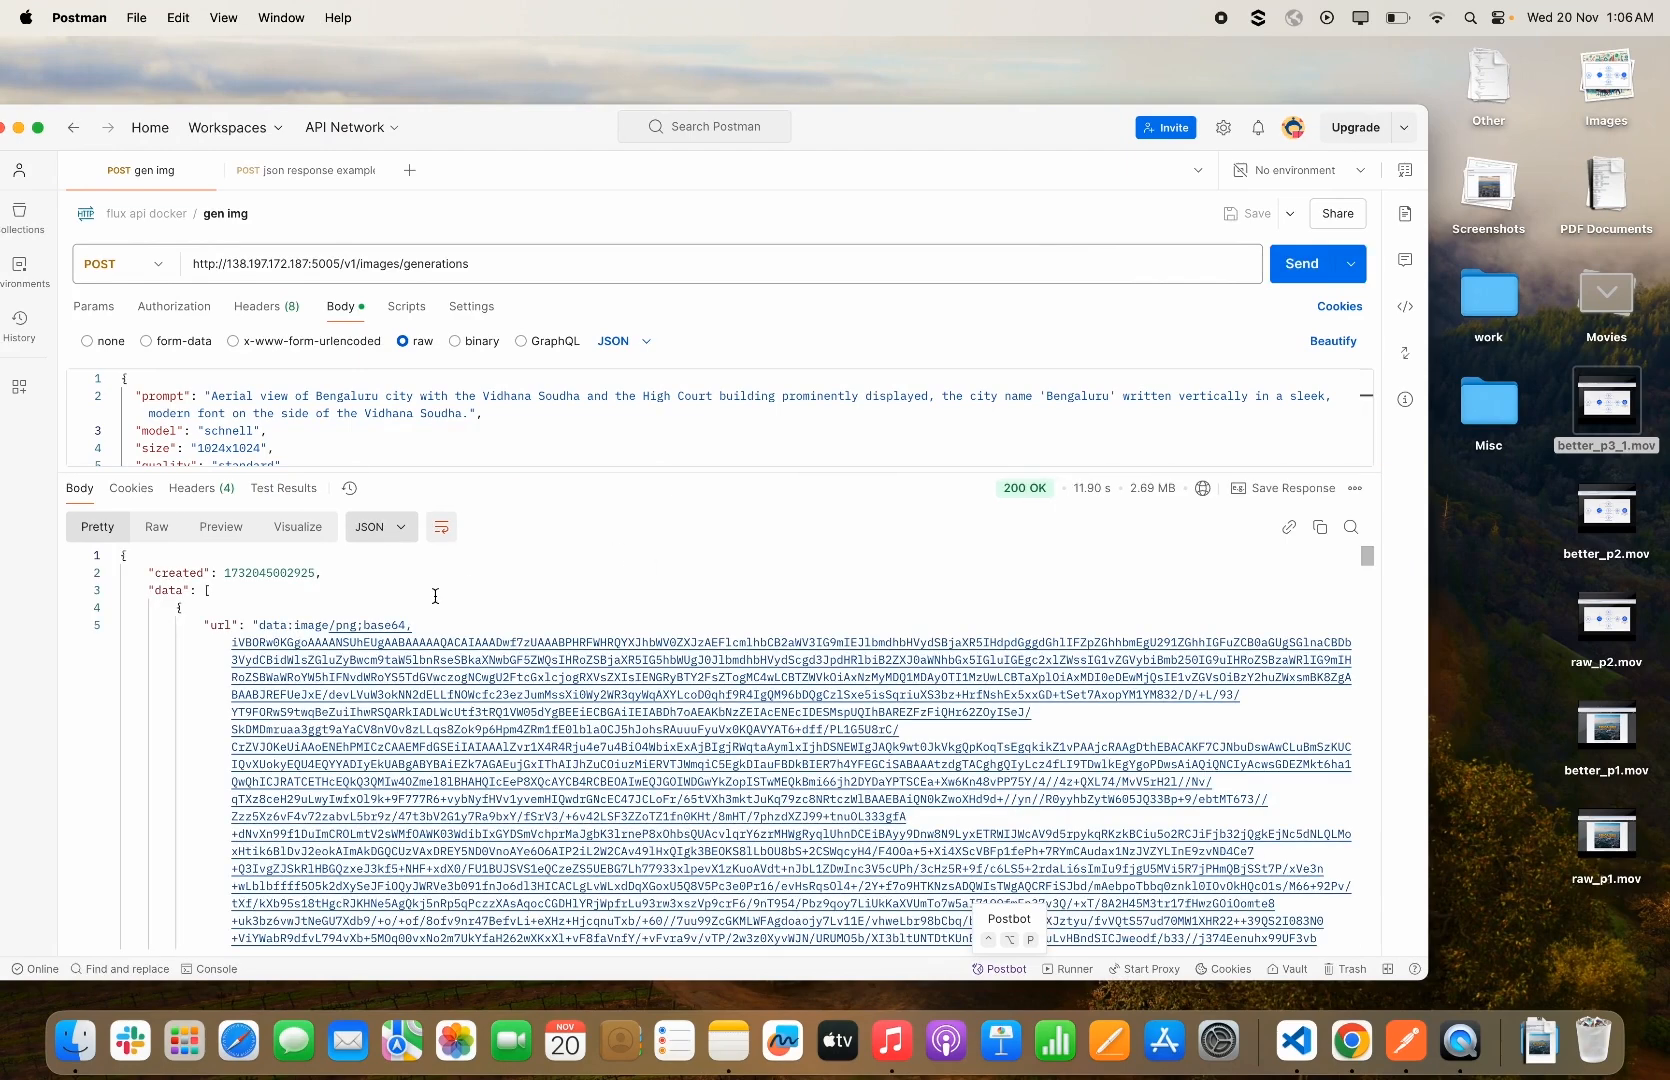
double_click(262, 625)
key(super+a)
key(shift+Left)
key(shift+Left)
key(shift+Left)
key(shift+Left)
key(shift+Left)
key(shift+Left)
key(shift+Left)
key(shift+Left)
key(shift+Left)
key(shift+Left)
key(shift+Left)
key(shift+Left)
key(shift+Left)
key(shift+Left)
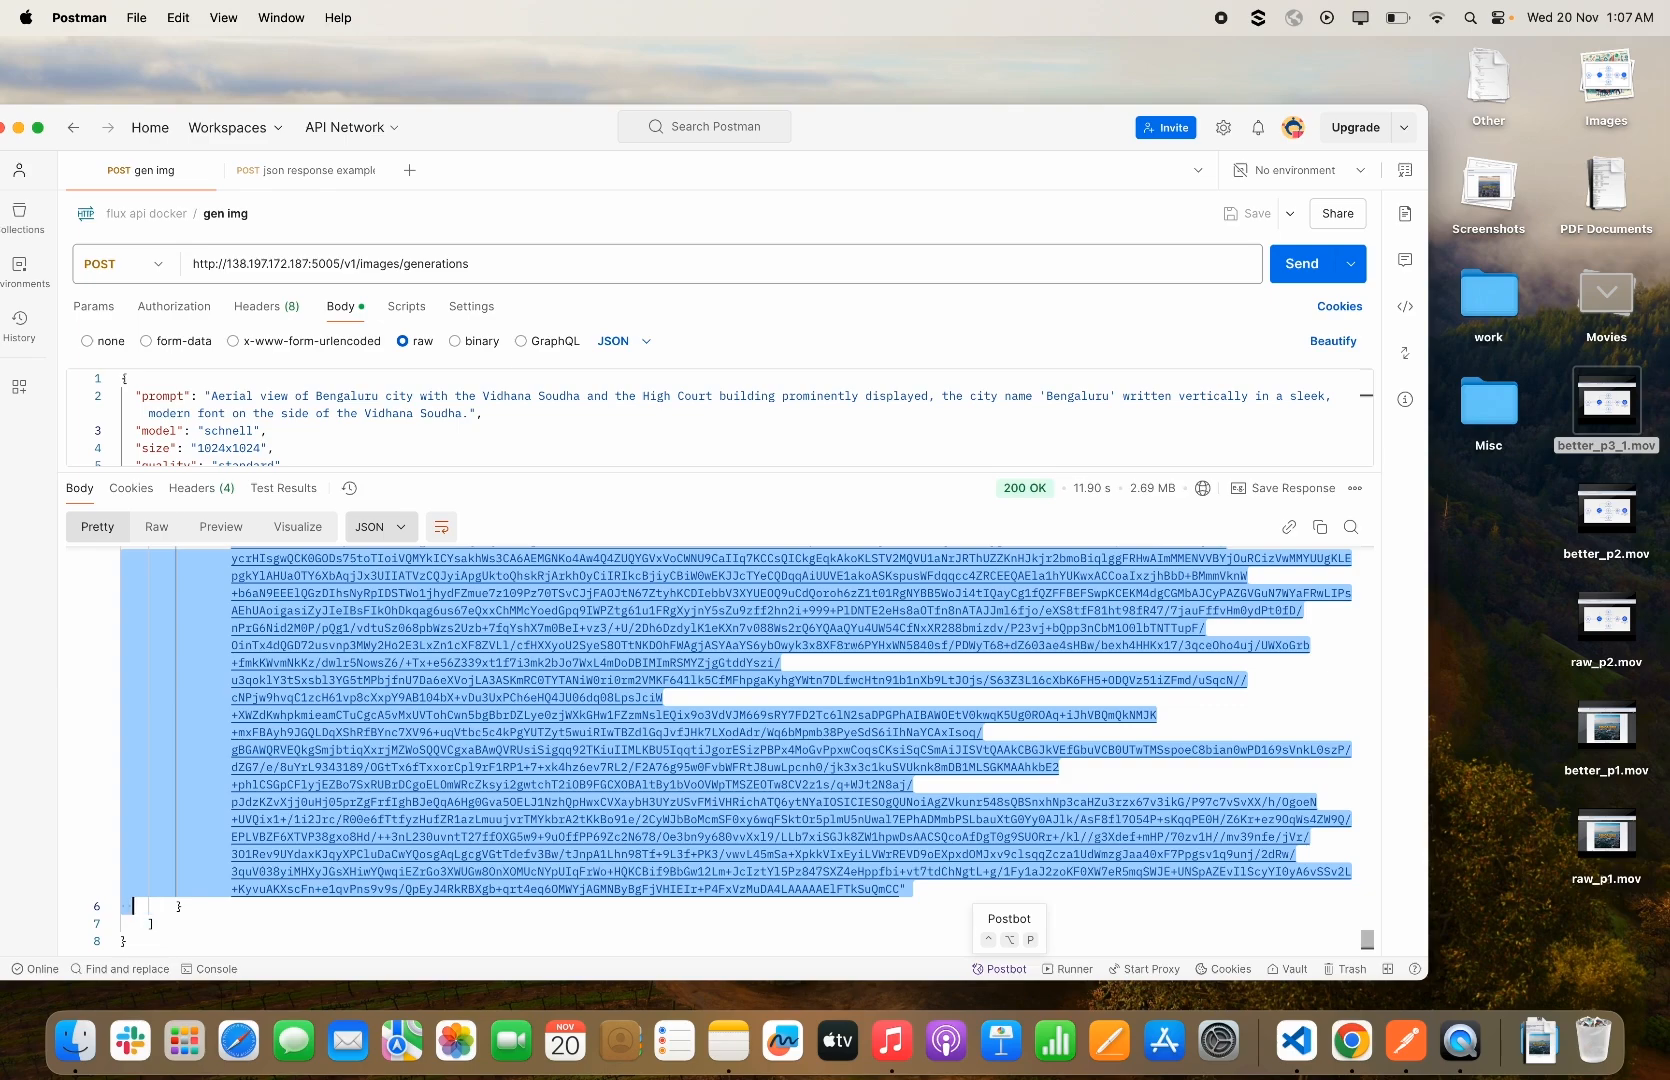
key(super+c)
Switch to the browser's Base64 to Image converter, replace its input with the copied data and decode it to view the preview image
key(ctrl+Right)
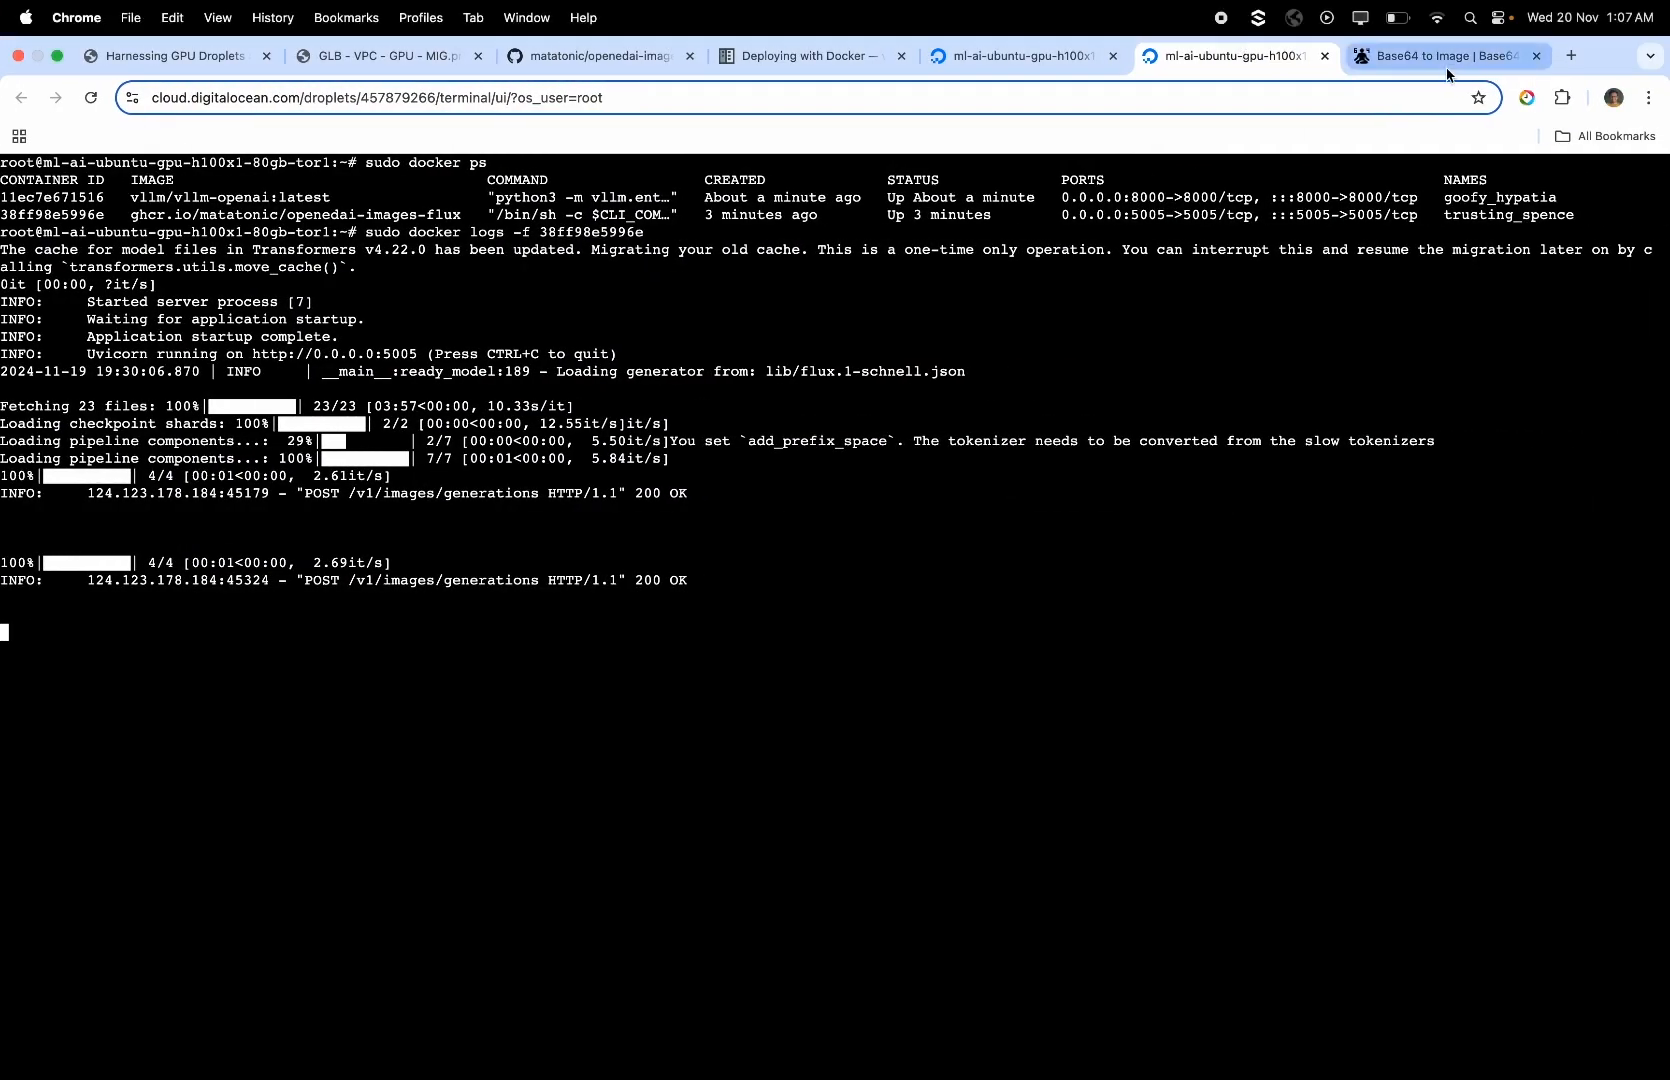
click(1452, 58)
click(827, 561)
key(super+a)
key(super+v)
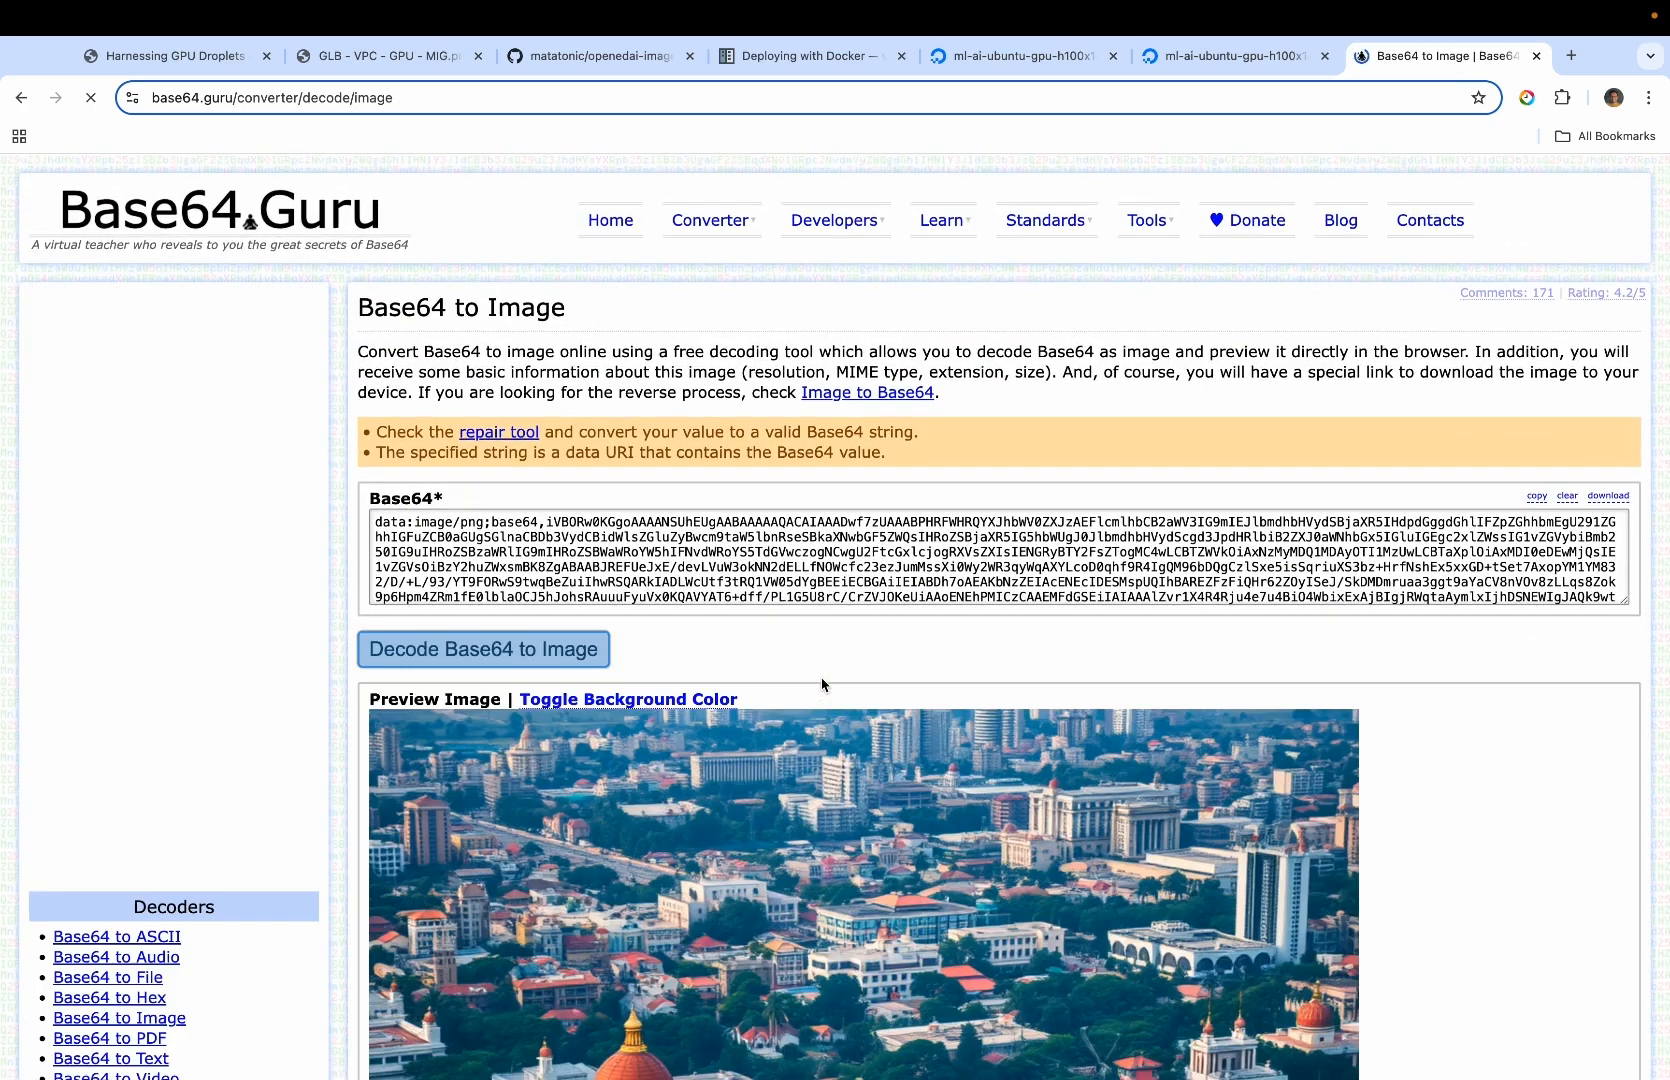
scroll(822, 684, down, 4)
scroll(822, 684, down, 1)
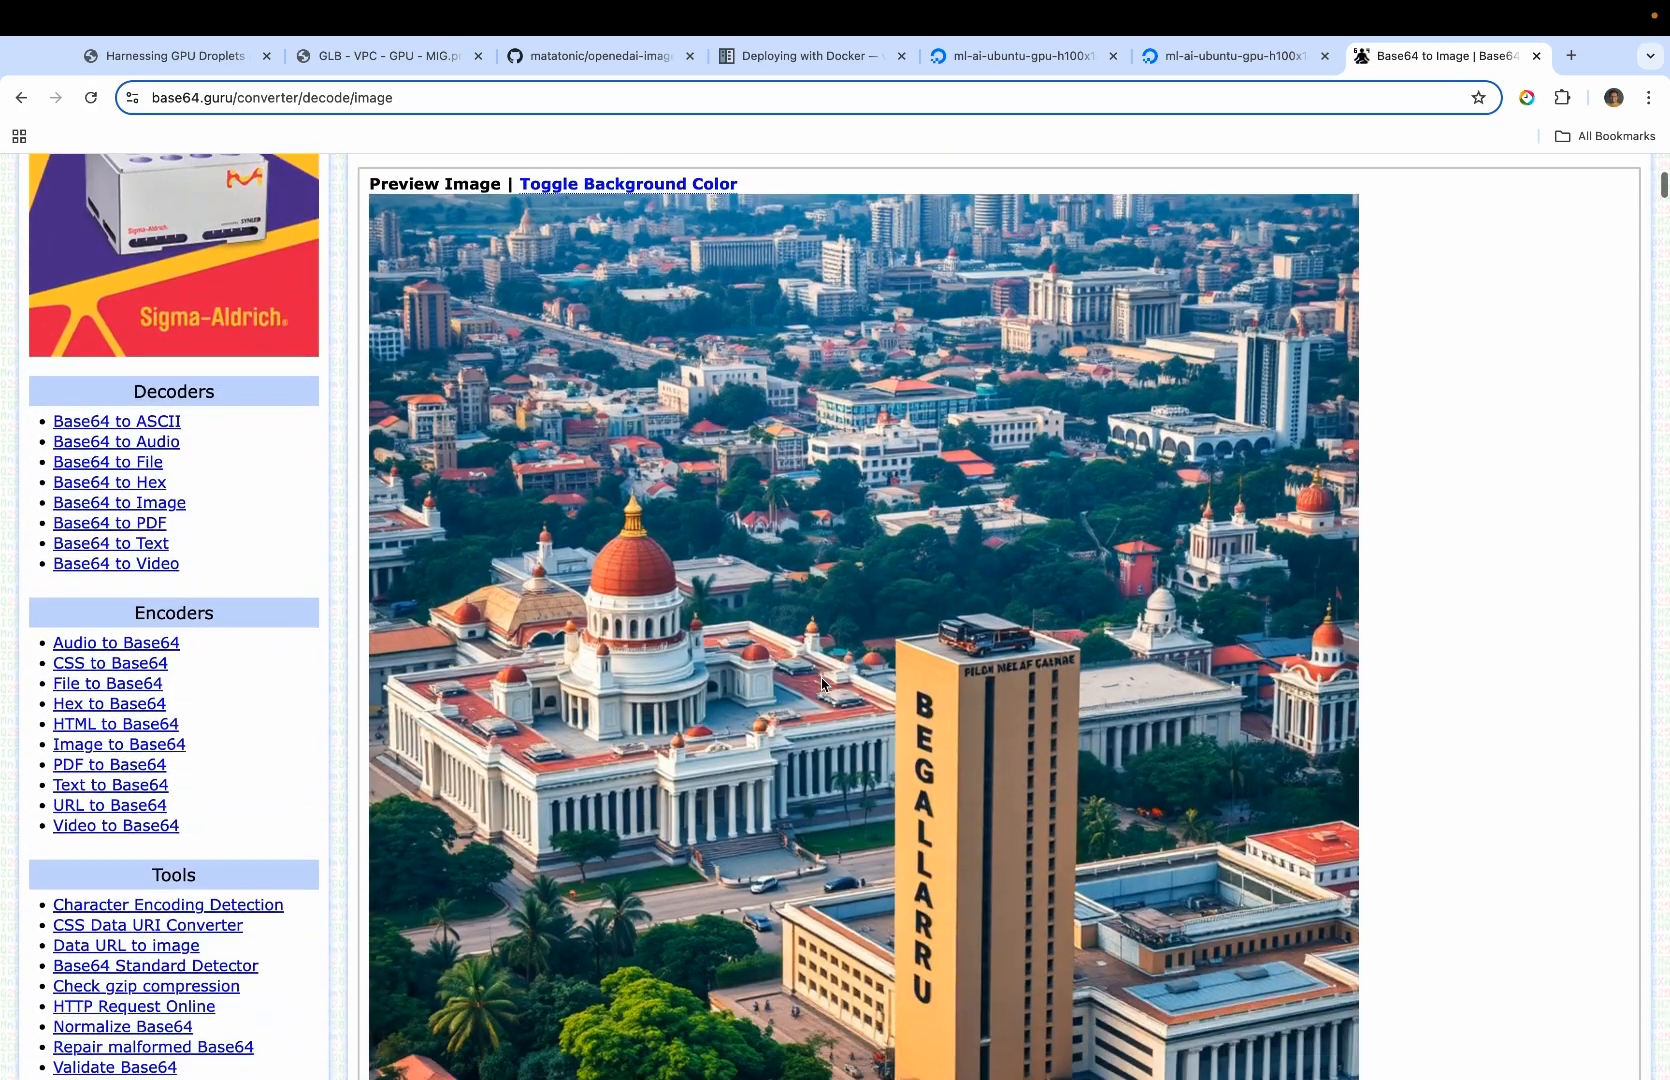
Go back to the Droplet's web console, stop following the Flux logs, clear the terminal and close the console tab
scroll(822, 684, down, 2)
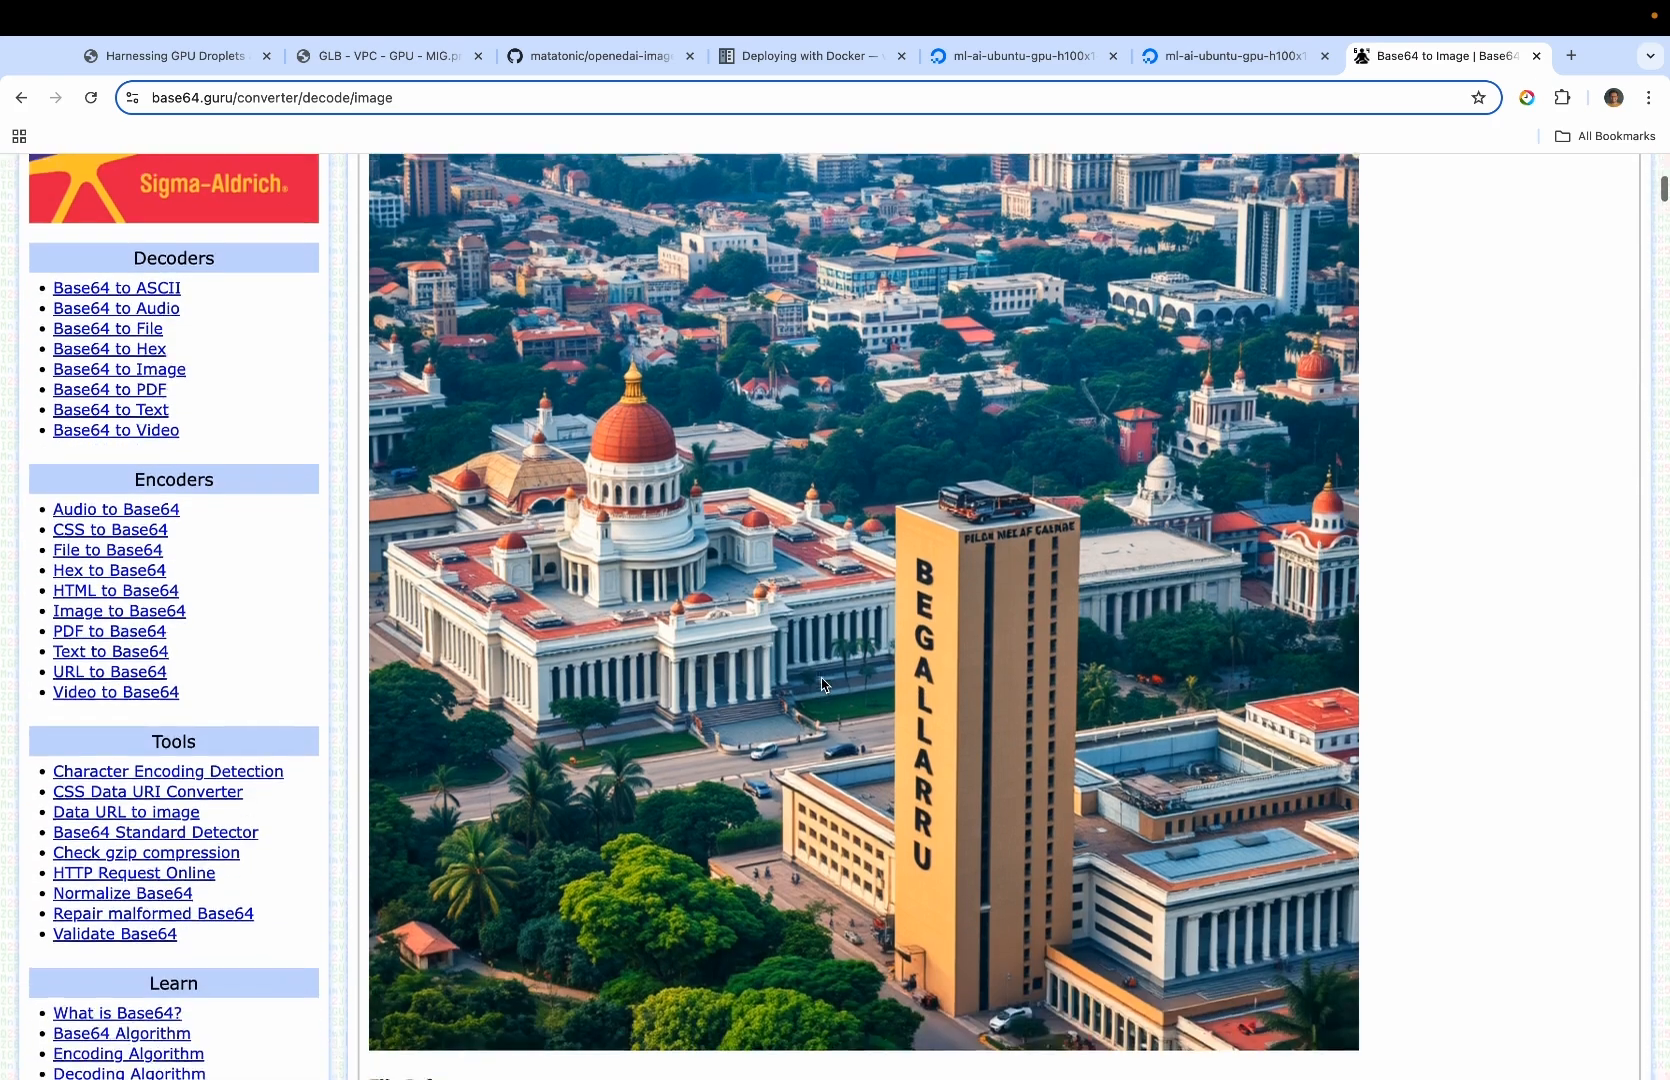
scroll(922, 697, up, 3)
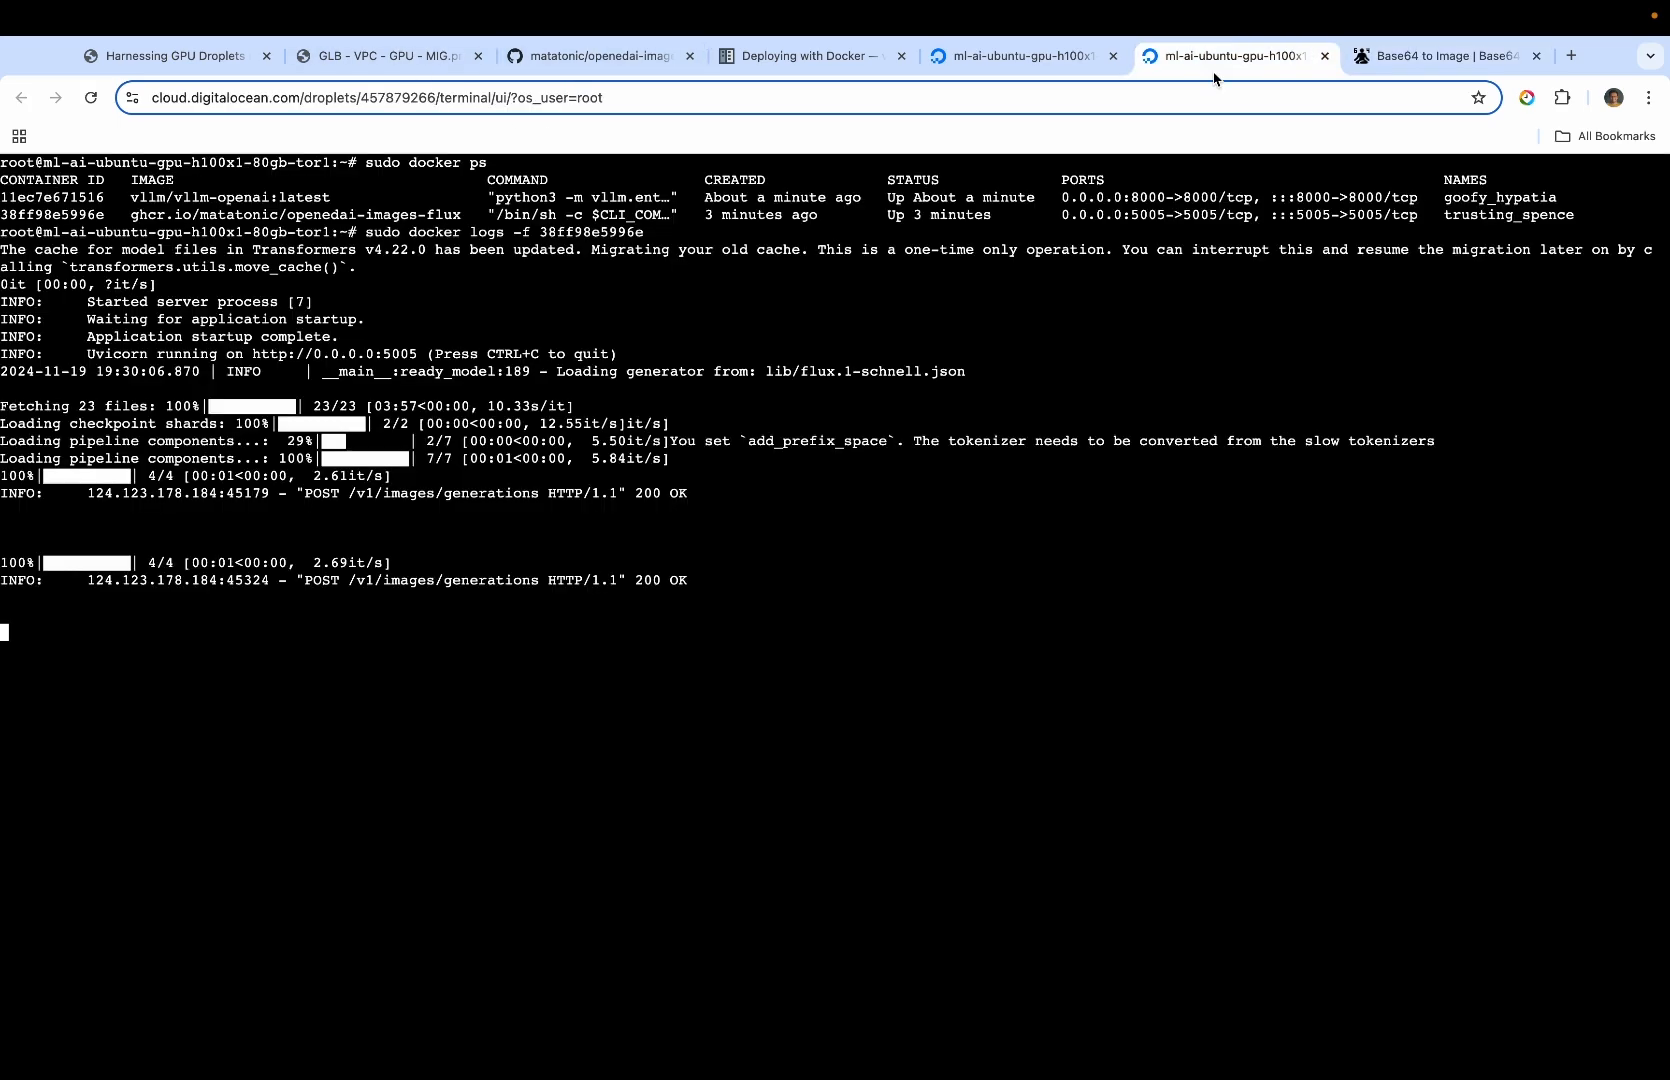
click(1215, 57)
key(ctrl+c)
key(Return)
key(Return)
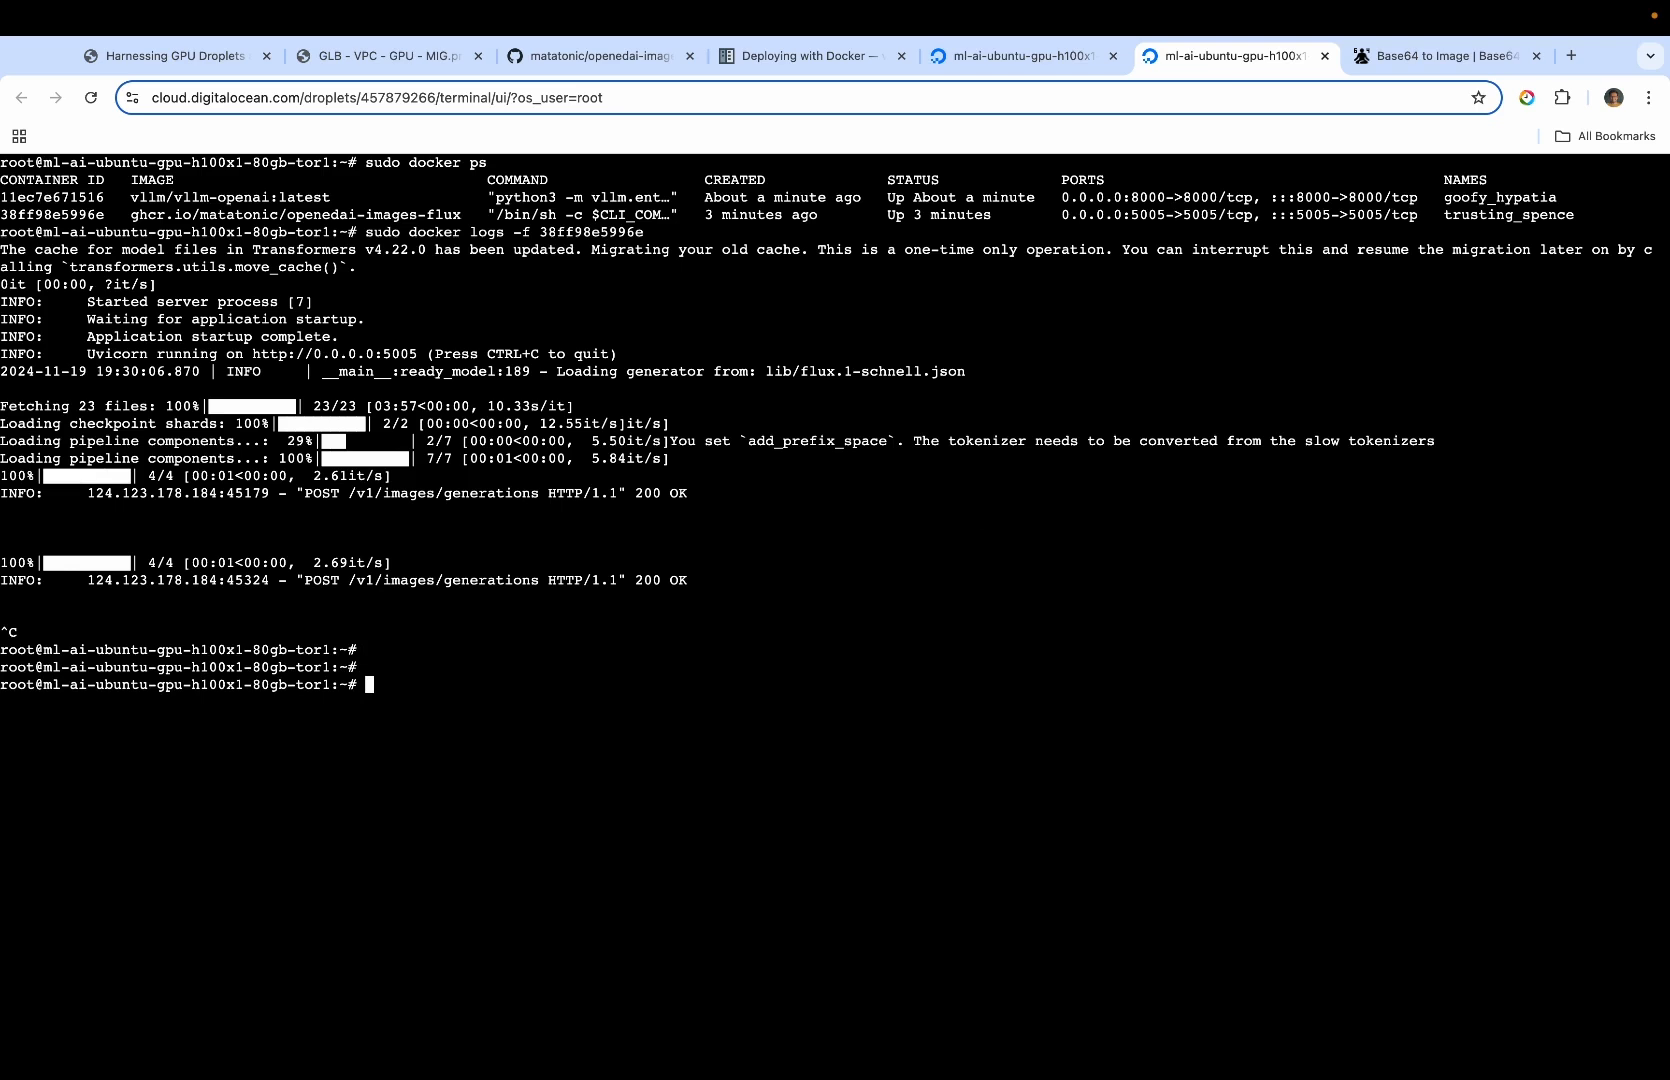
drag(417, 219, 164, 203)
click(311, 205)
text(clear)
key(Return)
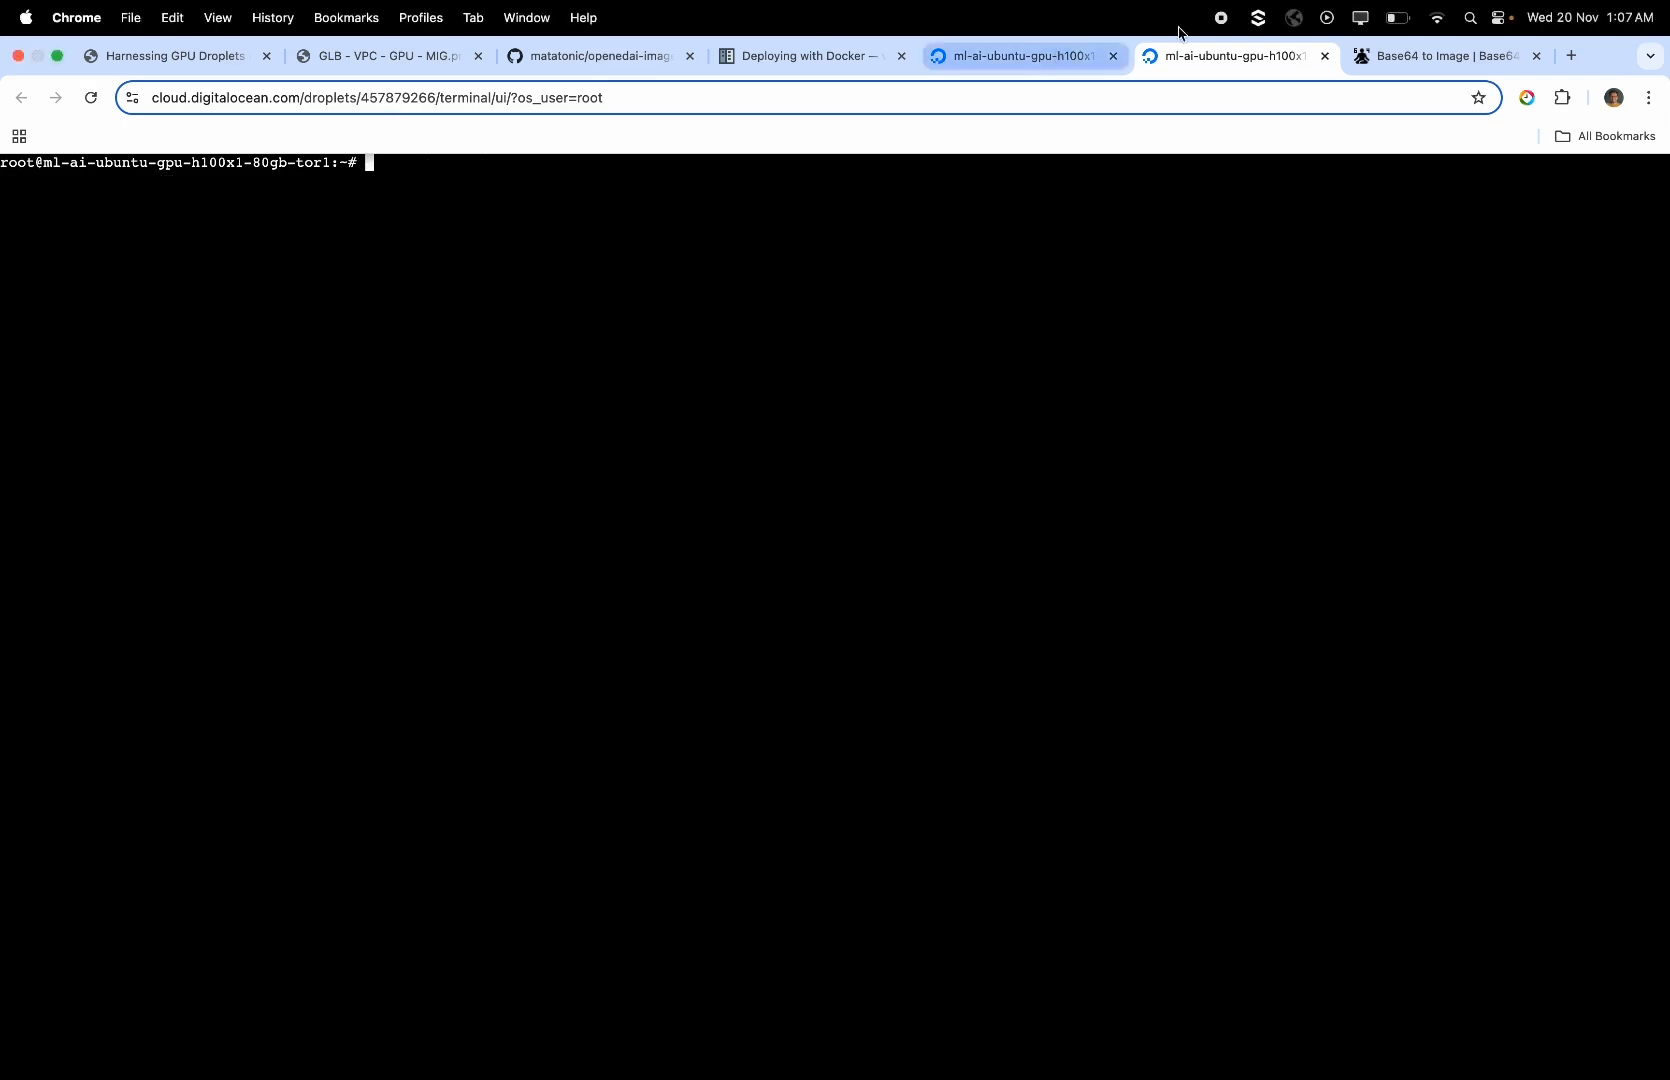
click(1325, 56)
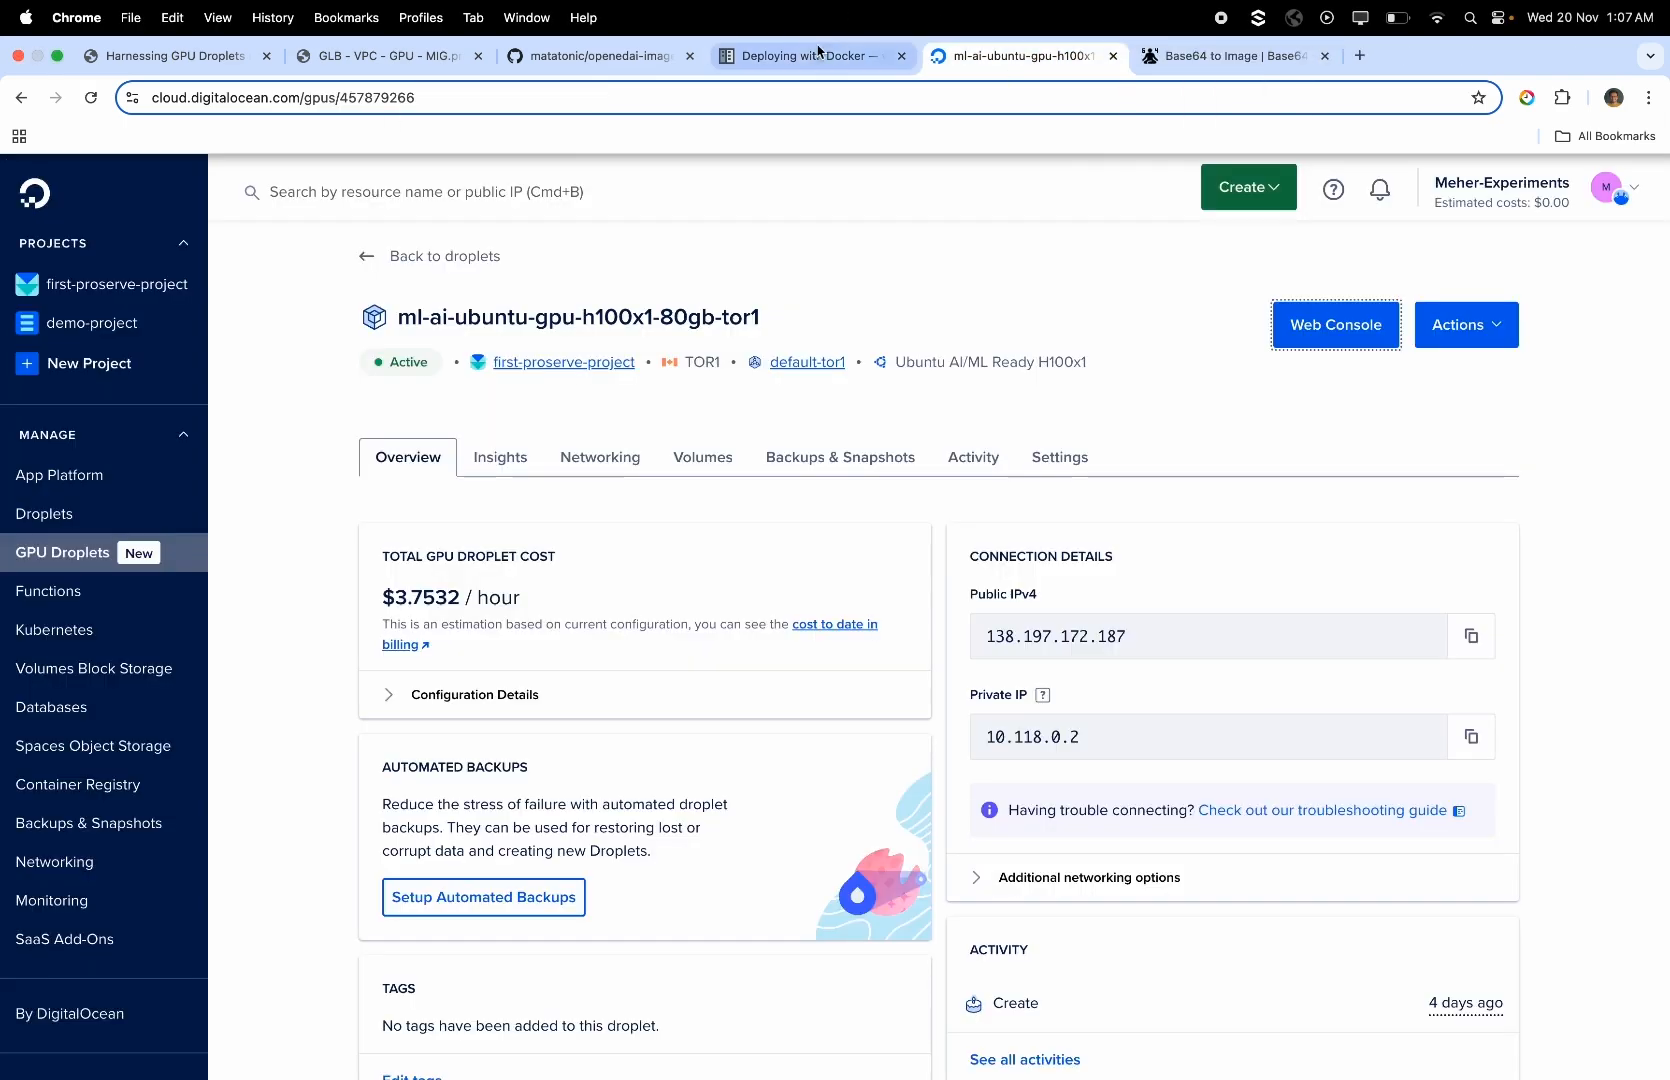
View the GLB - VPC - GPU - MIG architecture diagram and open gehna.ai in a new browser tab
key(super+2)
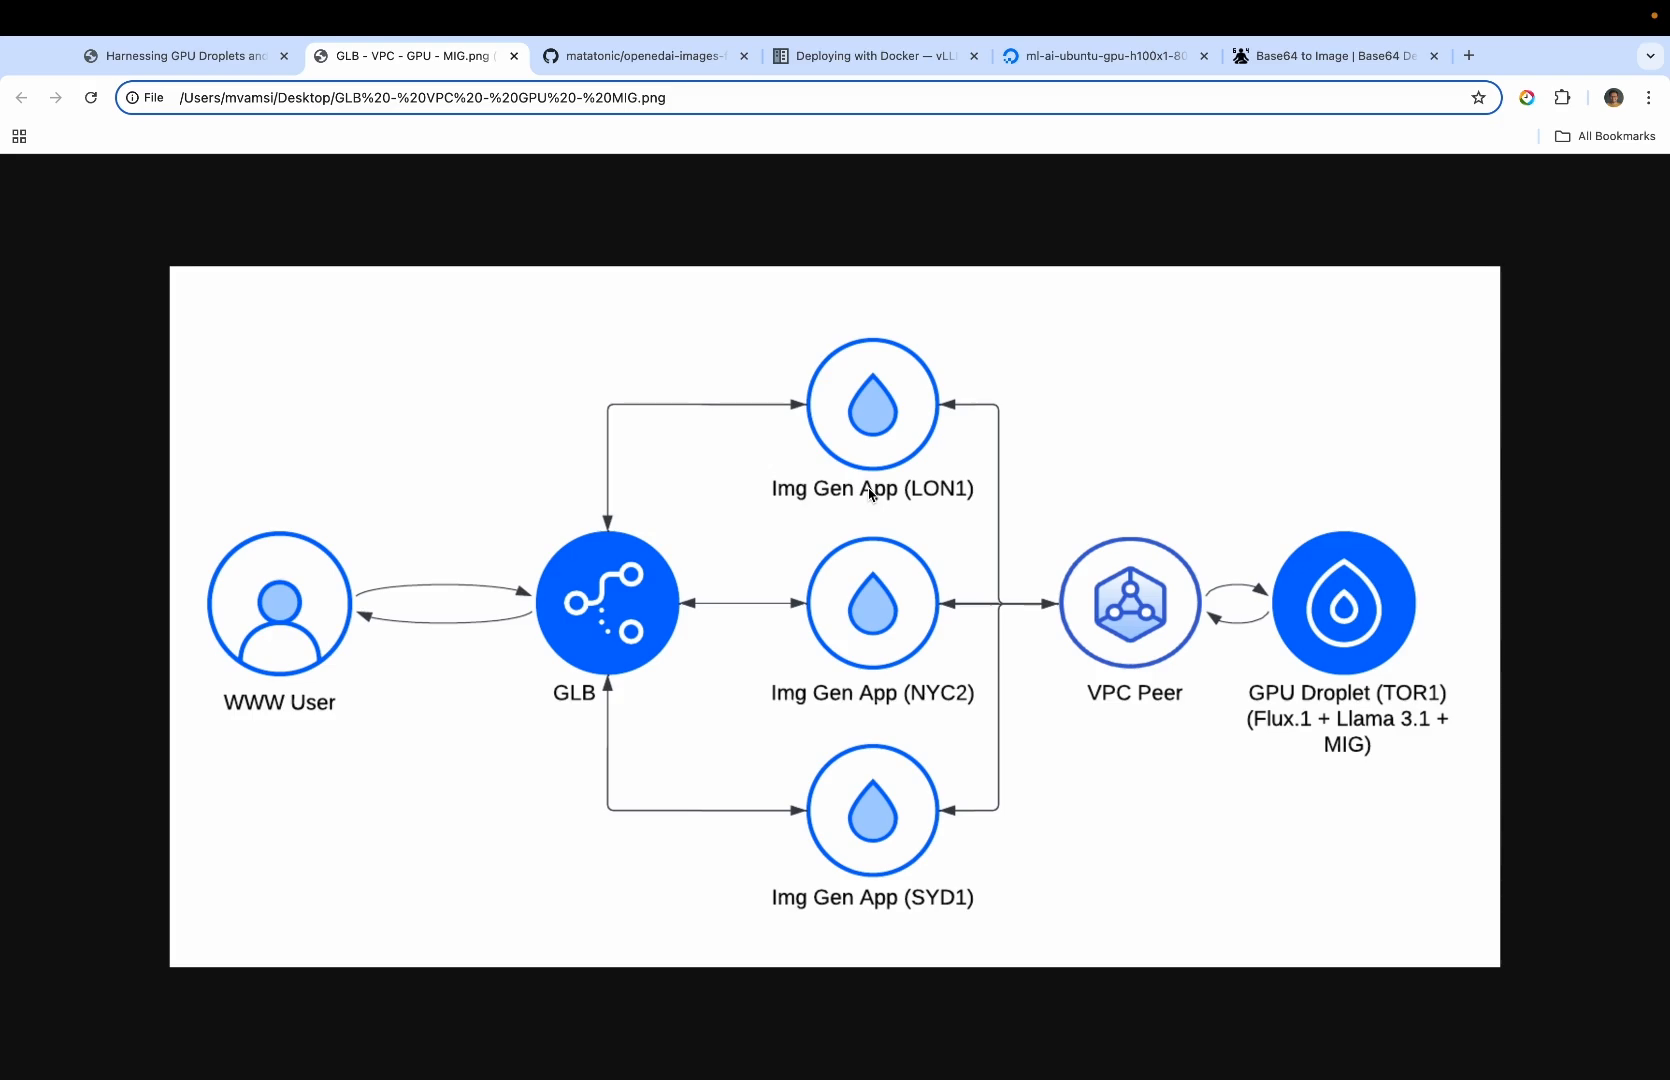
click(1468, 55)
text(gehna.ai)
key(Return)
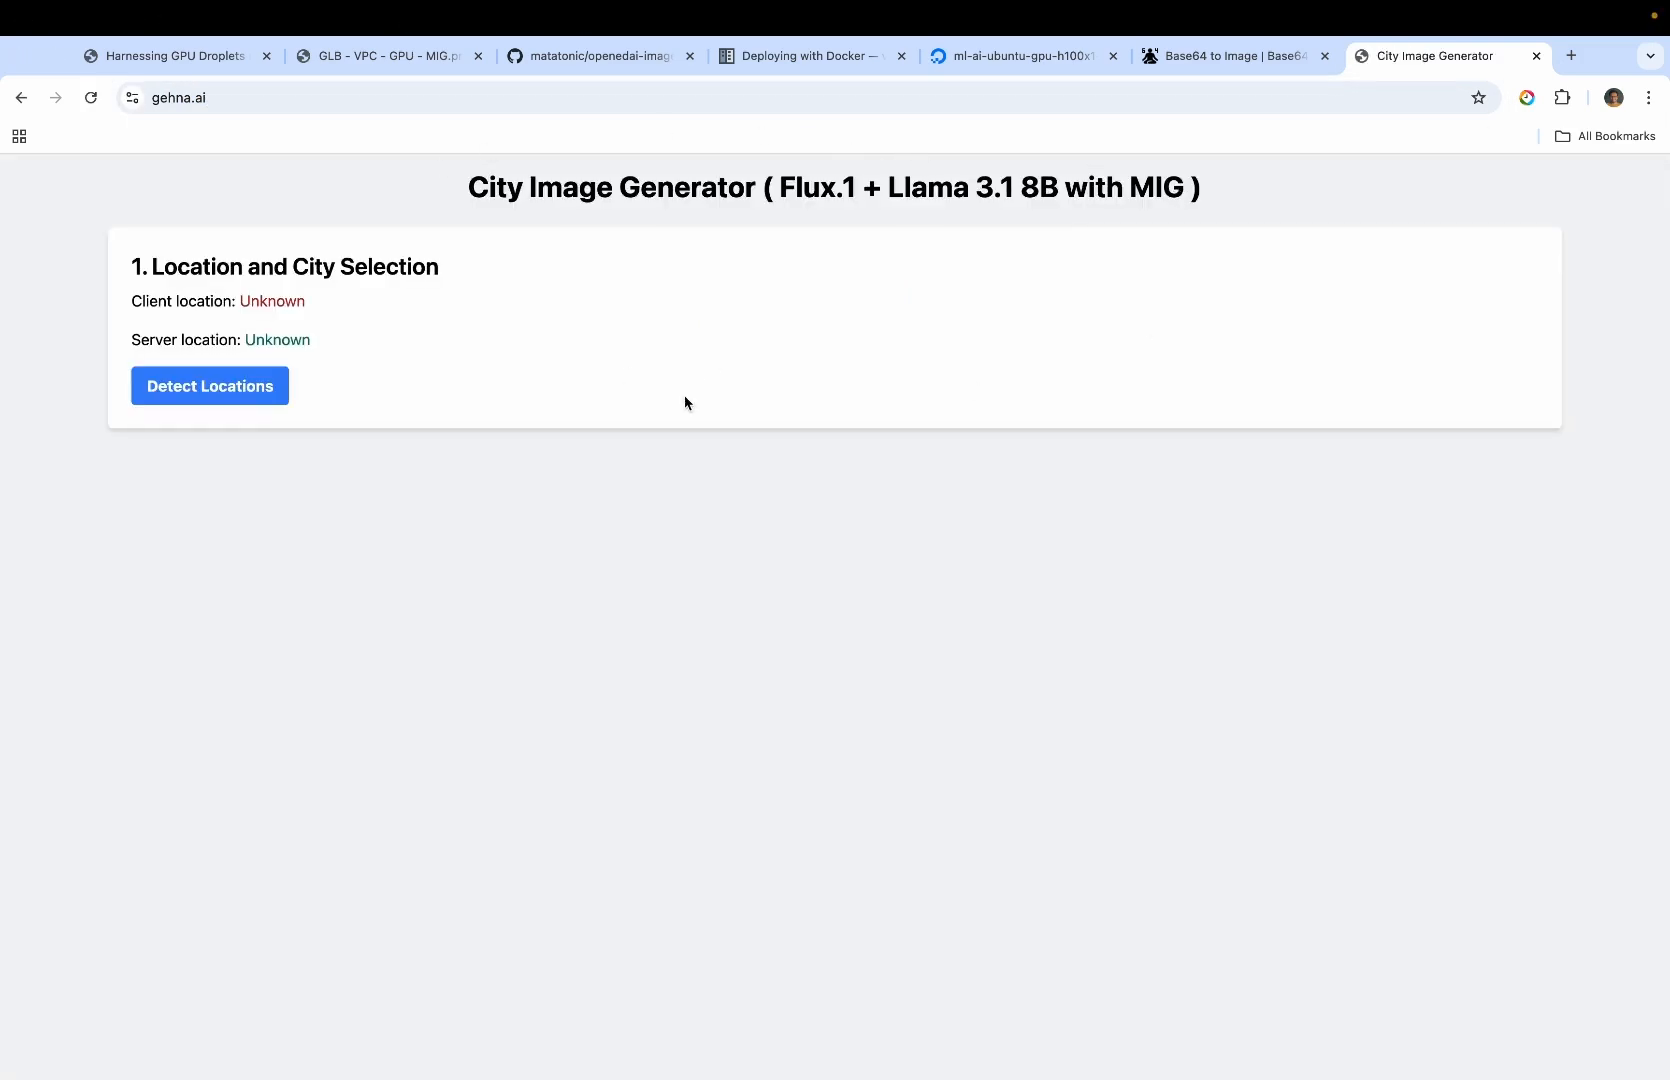
Detect the client and server locations in City Image Generator and choose the panoramic shot prompt with the skyline and winding road
click(404, 62)
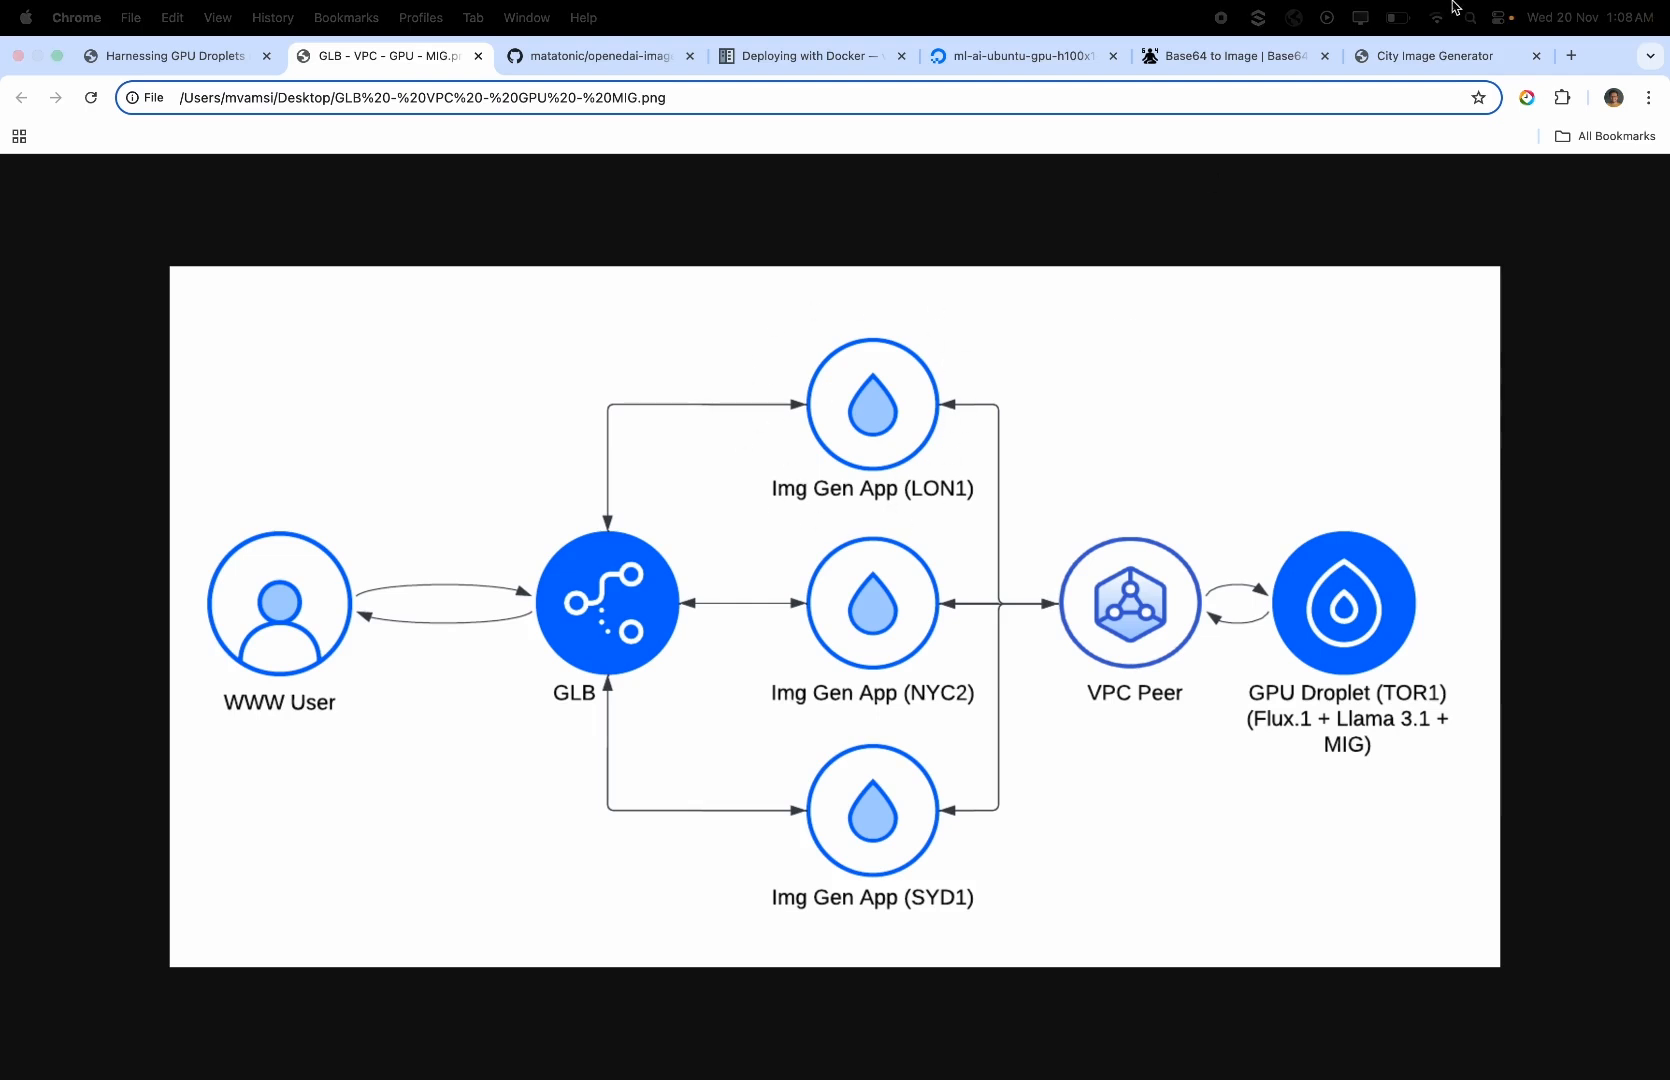
click(1432, 56)
click(220, 395)
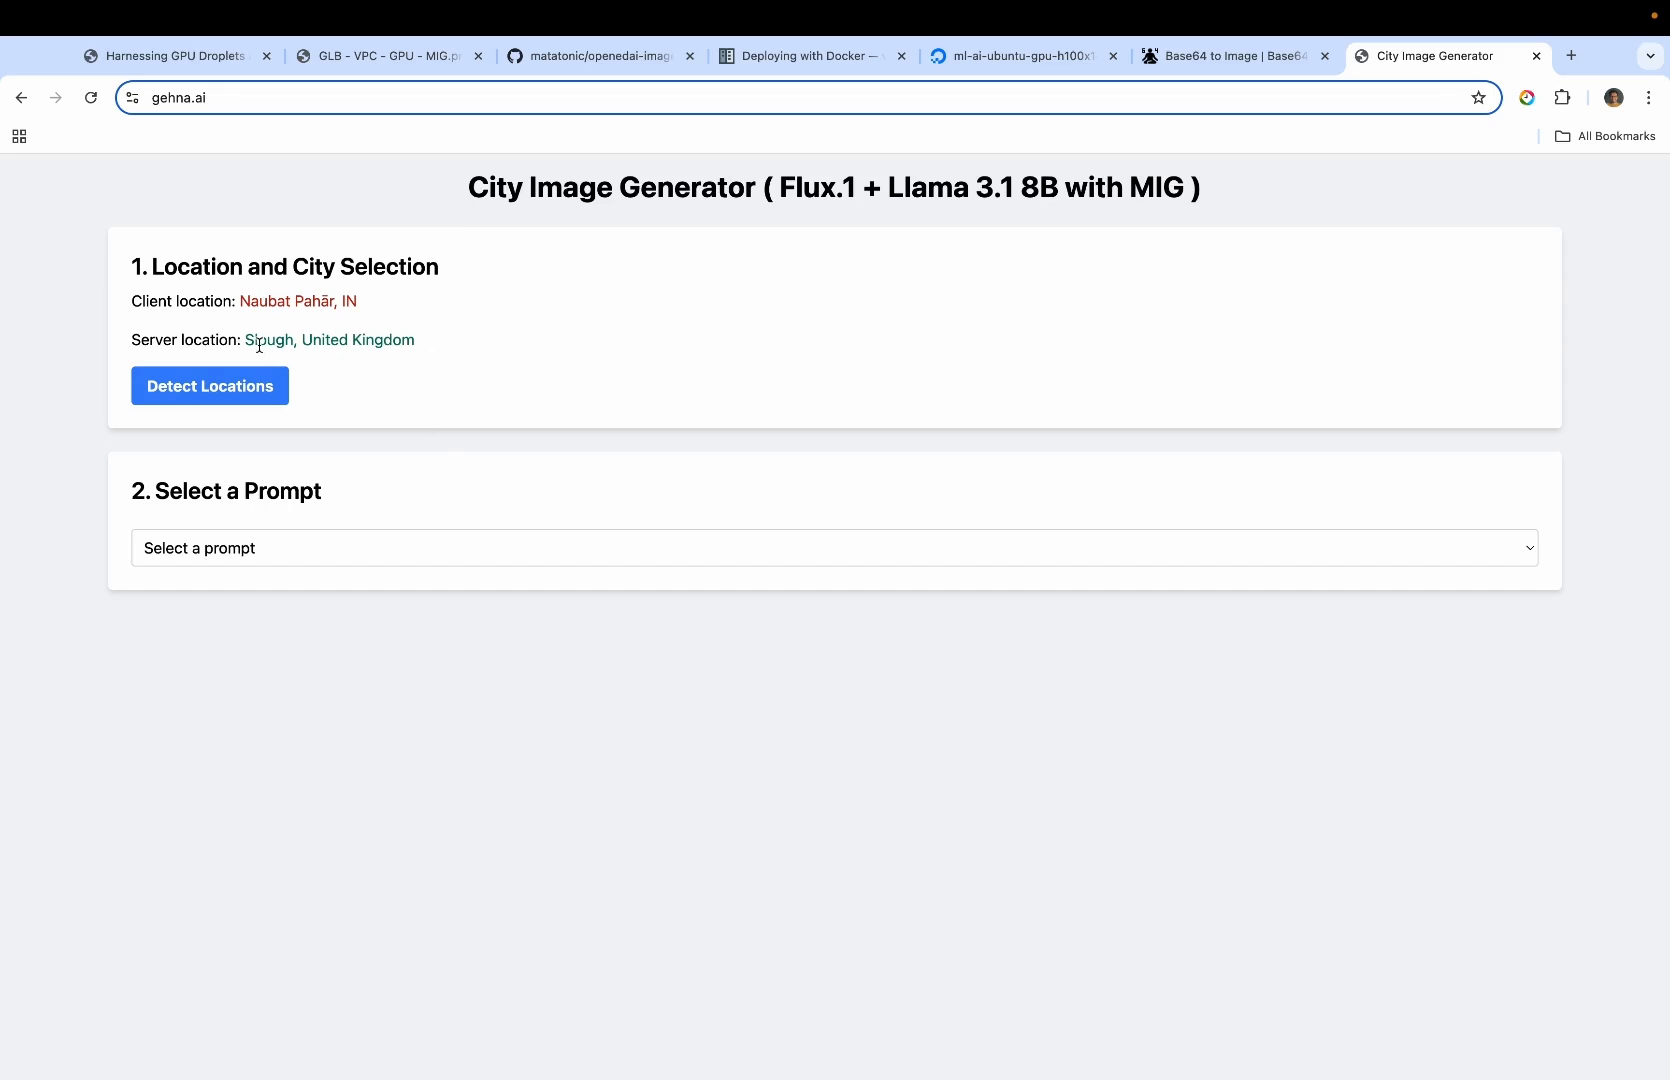
click(488, 548)
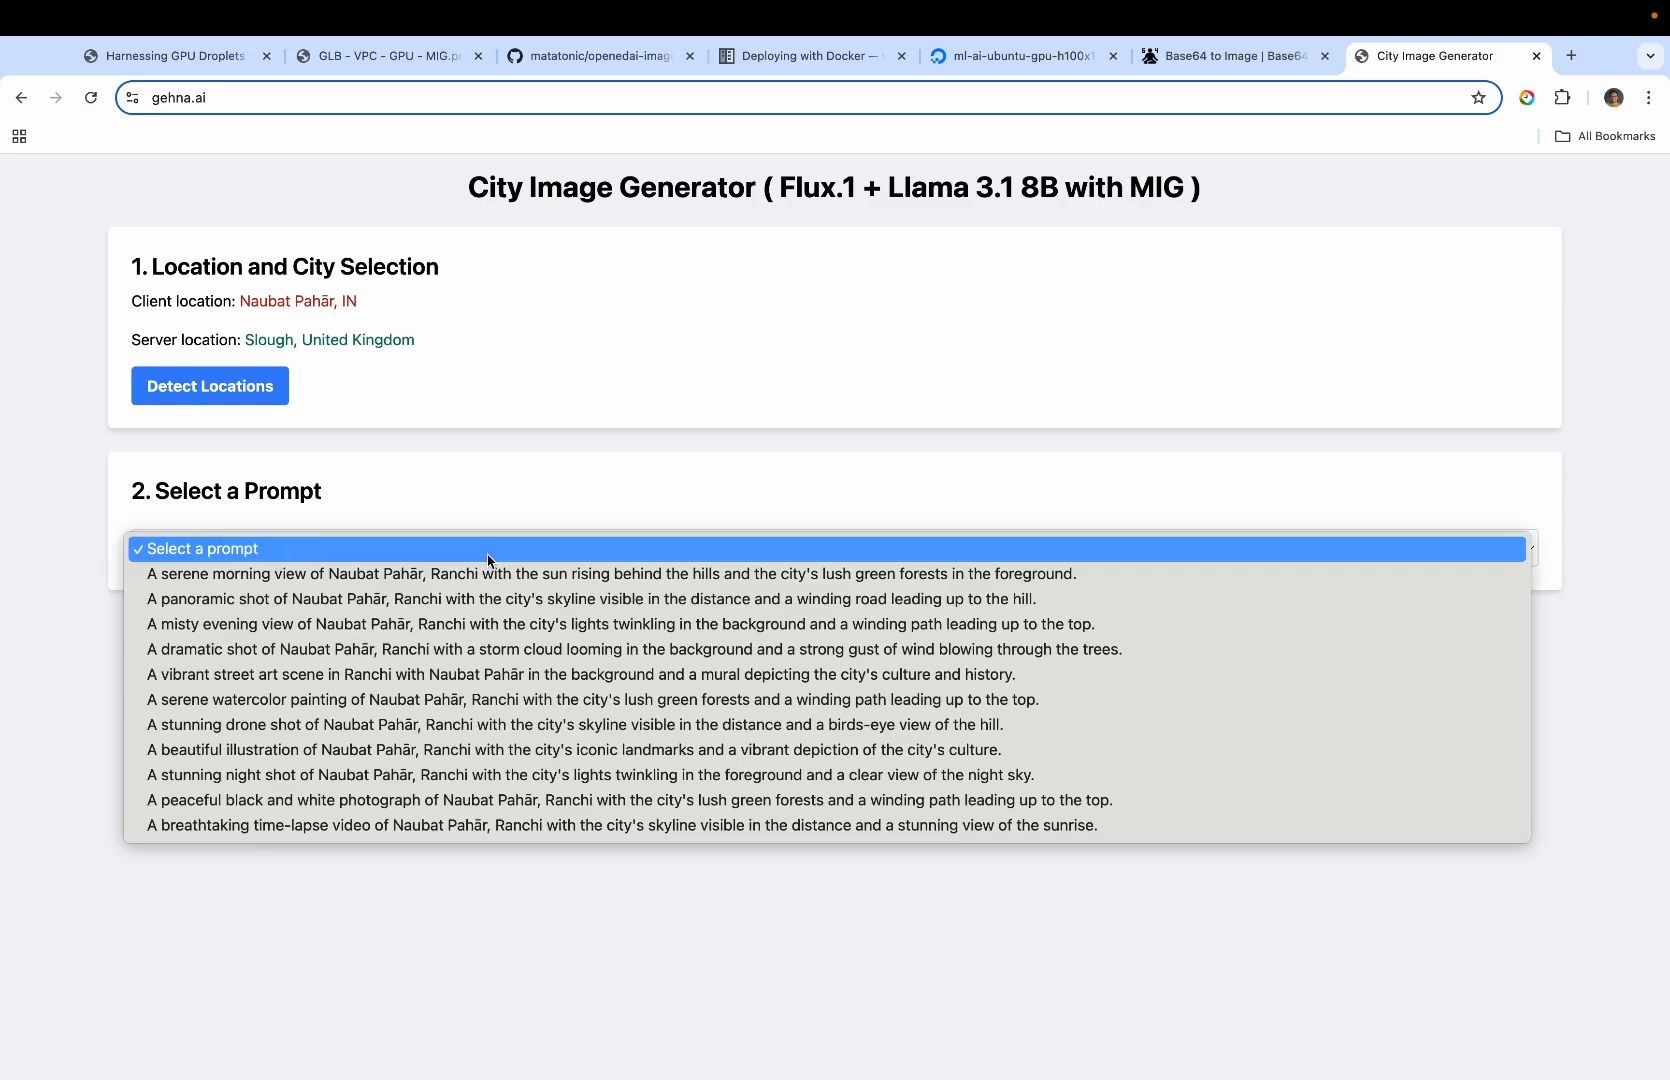
click(484, 607)
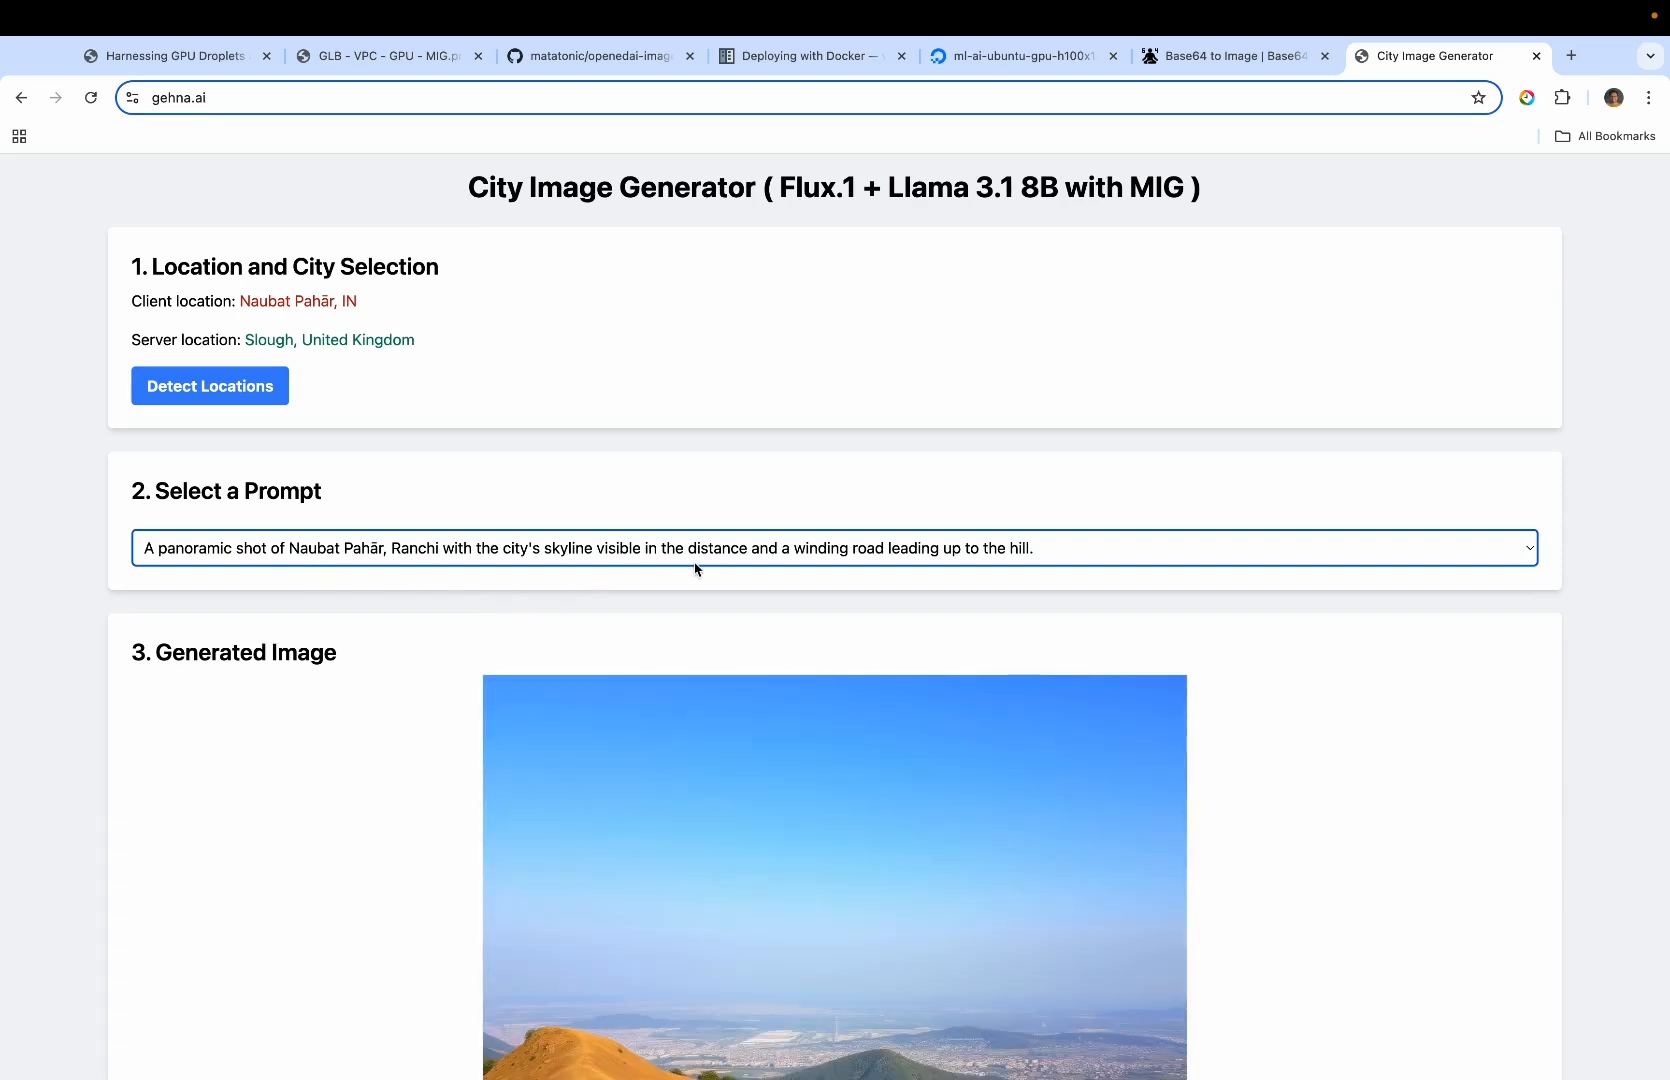
Examine the generated image against the selected prompt and the detected locations in City Image Generator
scroll(703, 620, down, 2)
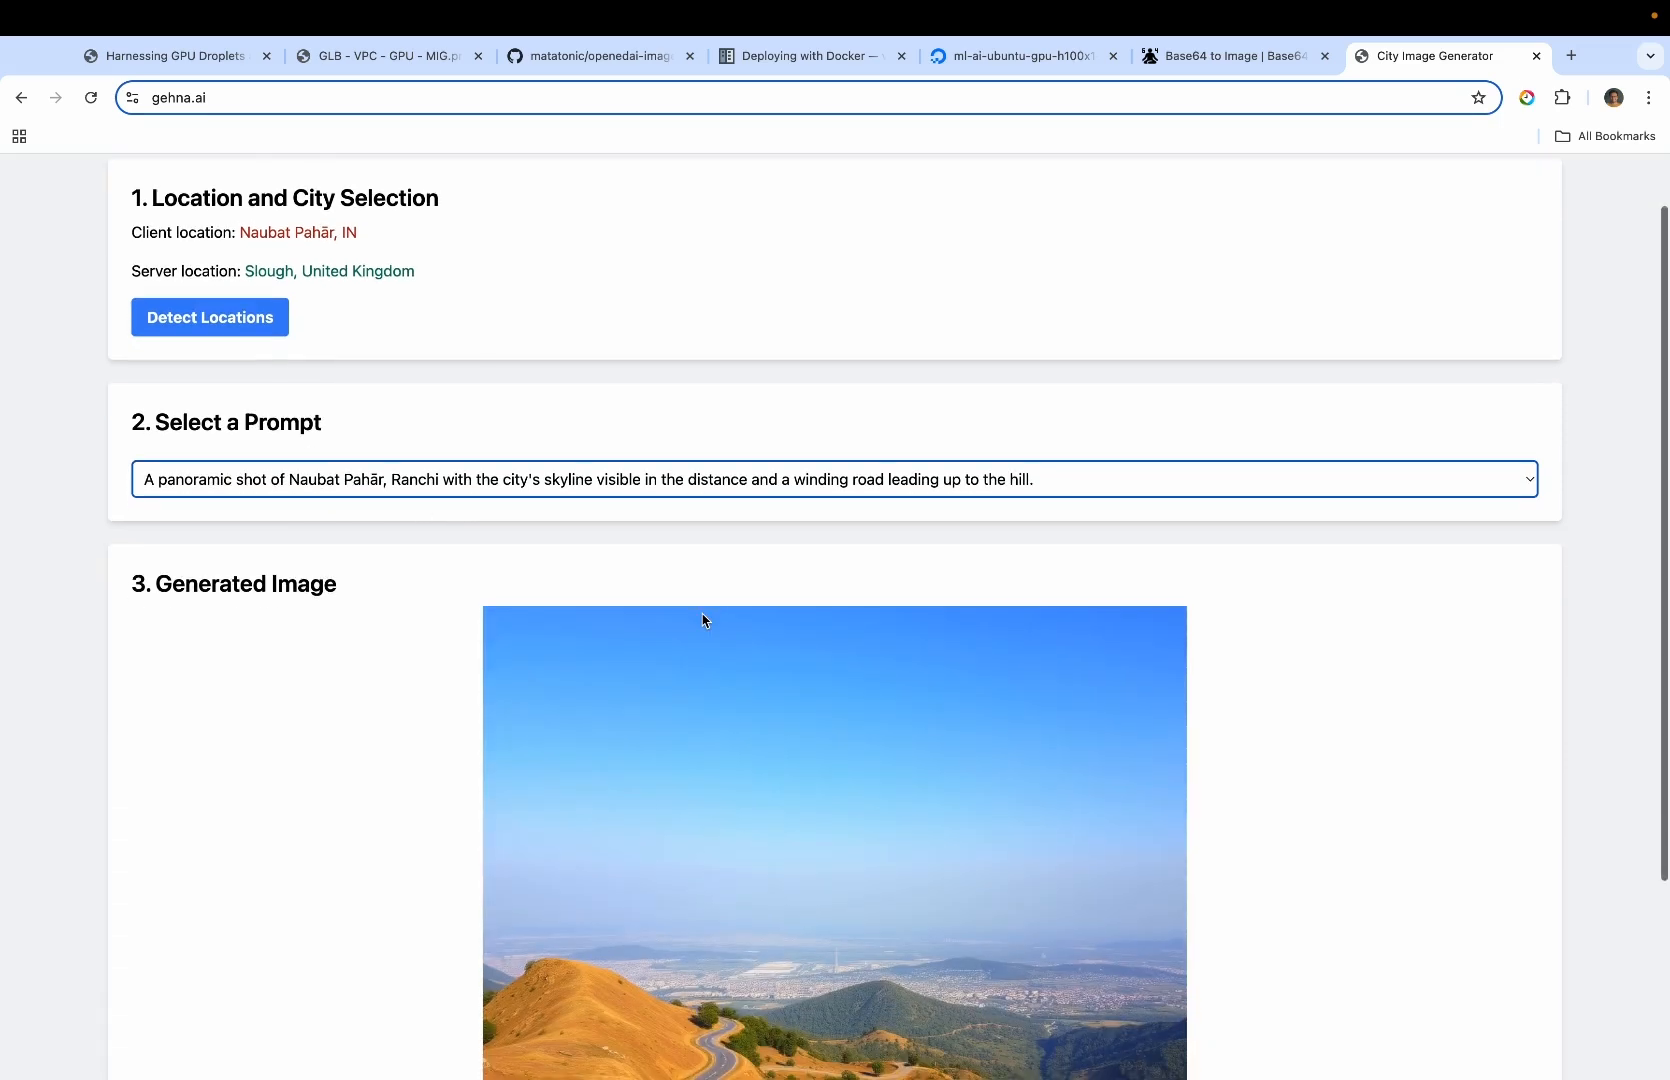
scroll(703, 620, down, 5)
scroll(434, 540, up, 6)
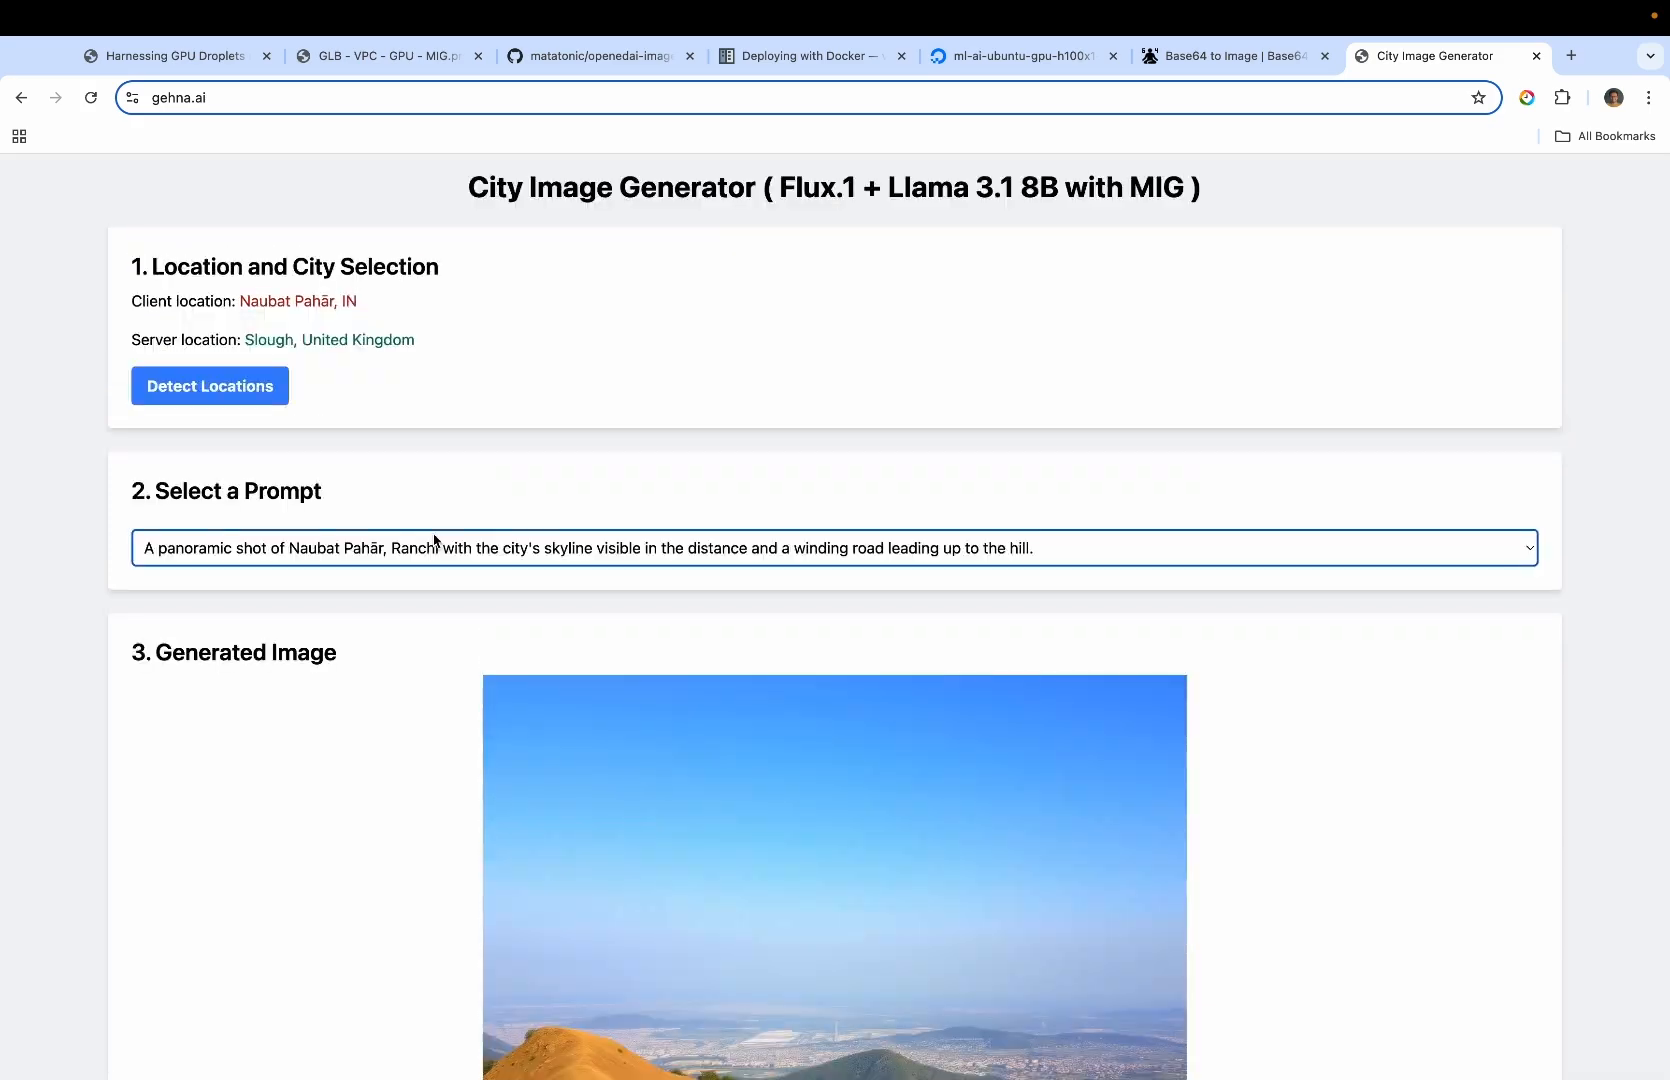
scroll(434, 540, down, 6)
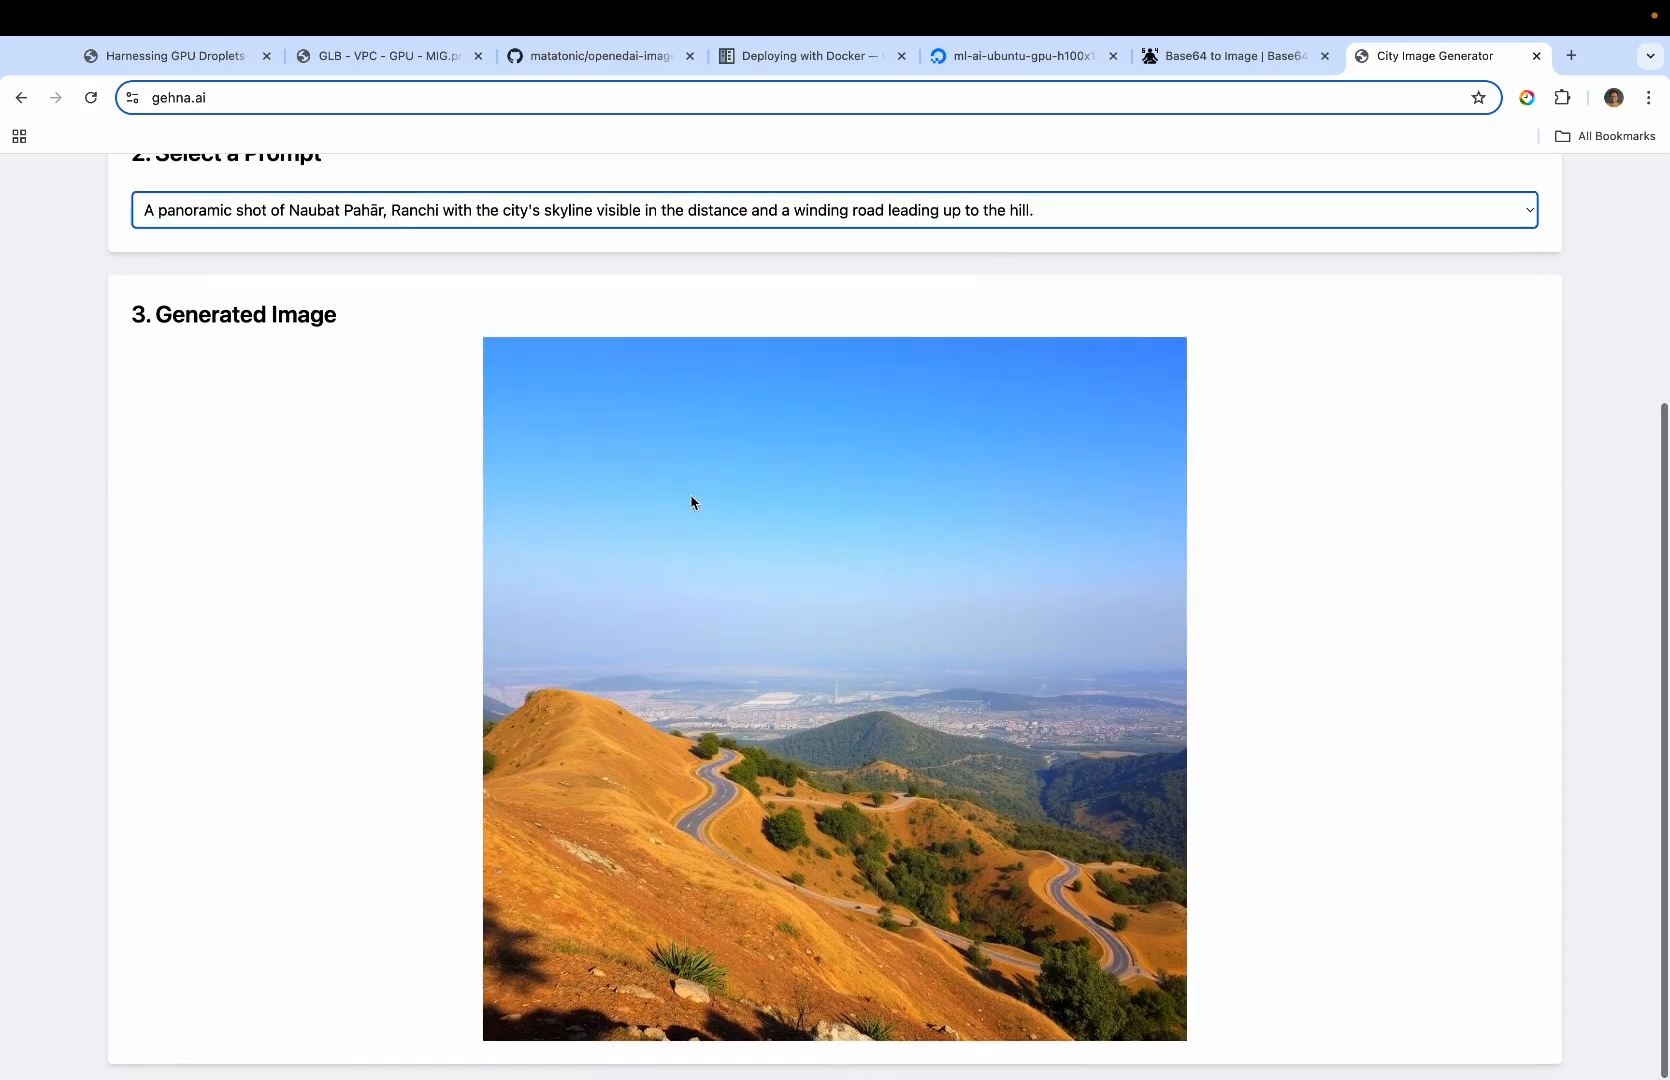
scroll(650, 760, up, 2)
scroll(646, 760, up, 5)
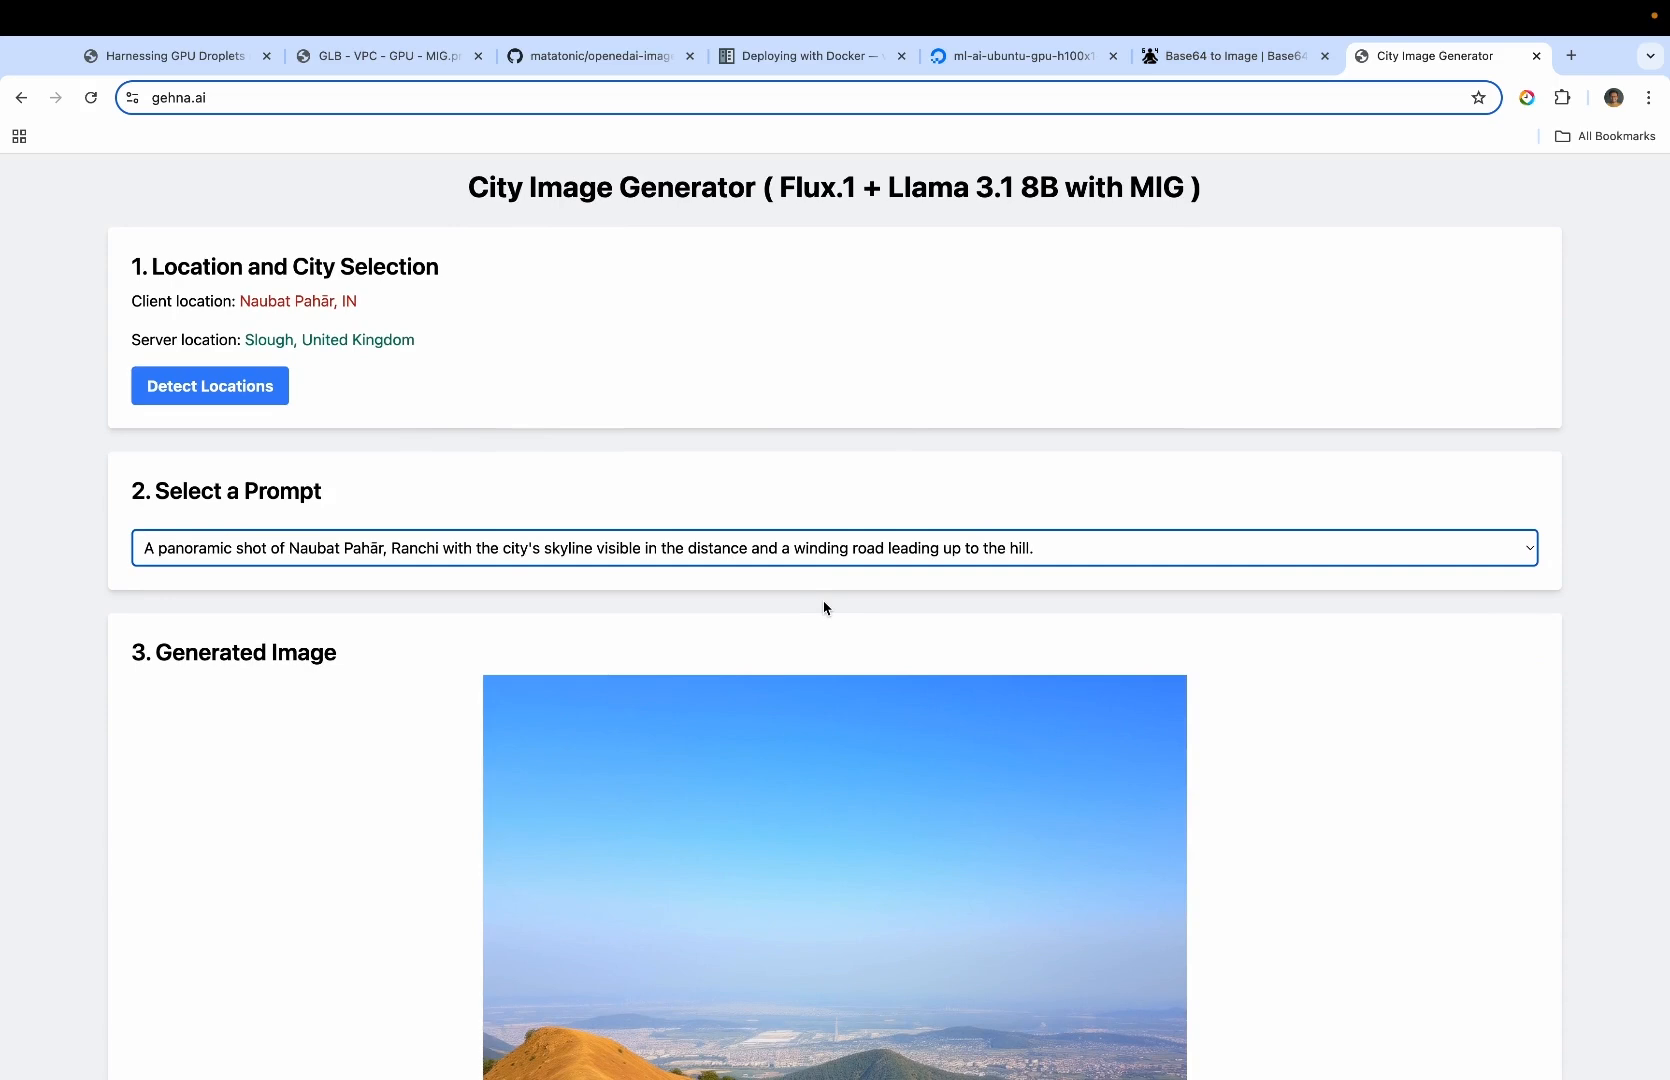
scroll(823, 605, down, 5)
scroll(823, 605, up, 5)
Check the architecture diagram, then open the DigitalOcean Droplets list and begin creating a new Droplet
click(384, 70)
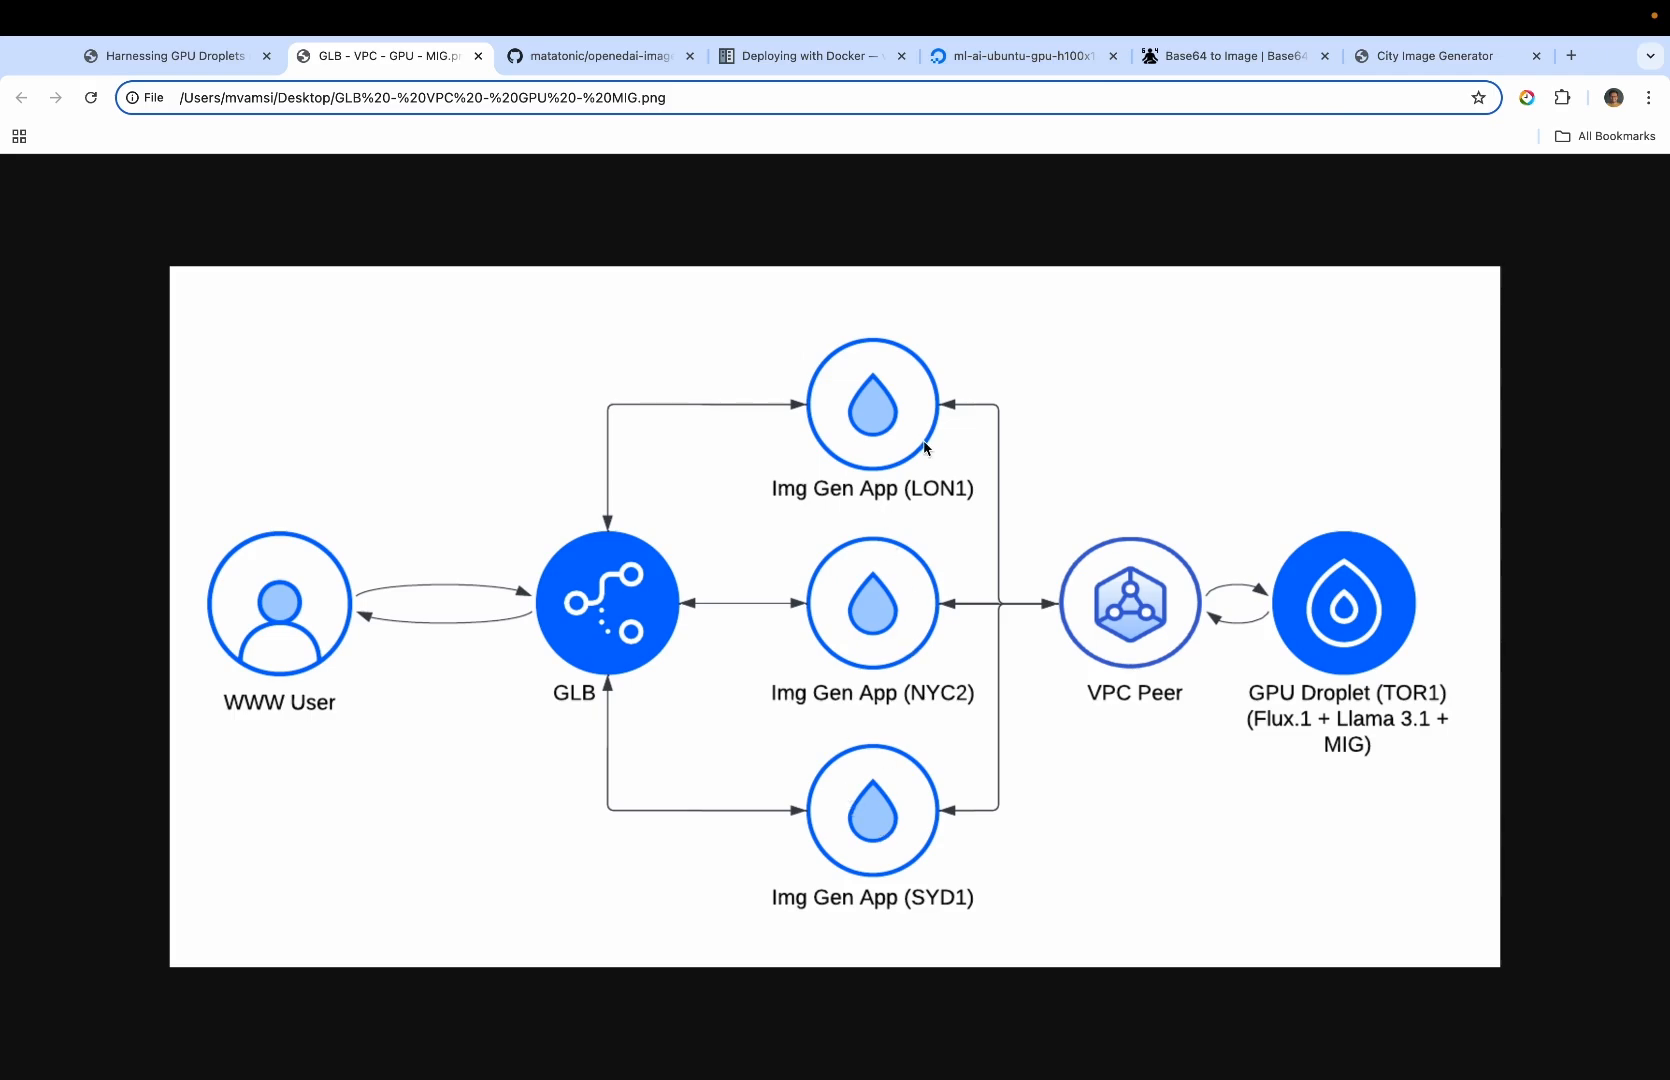
click(1033, 60)
click(27, 515)
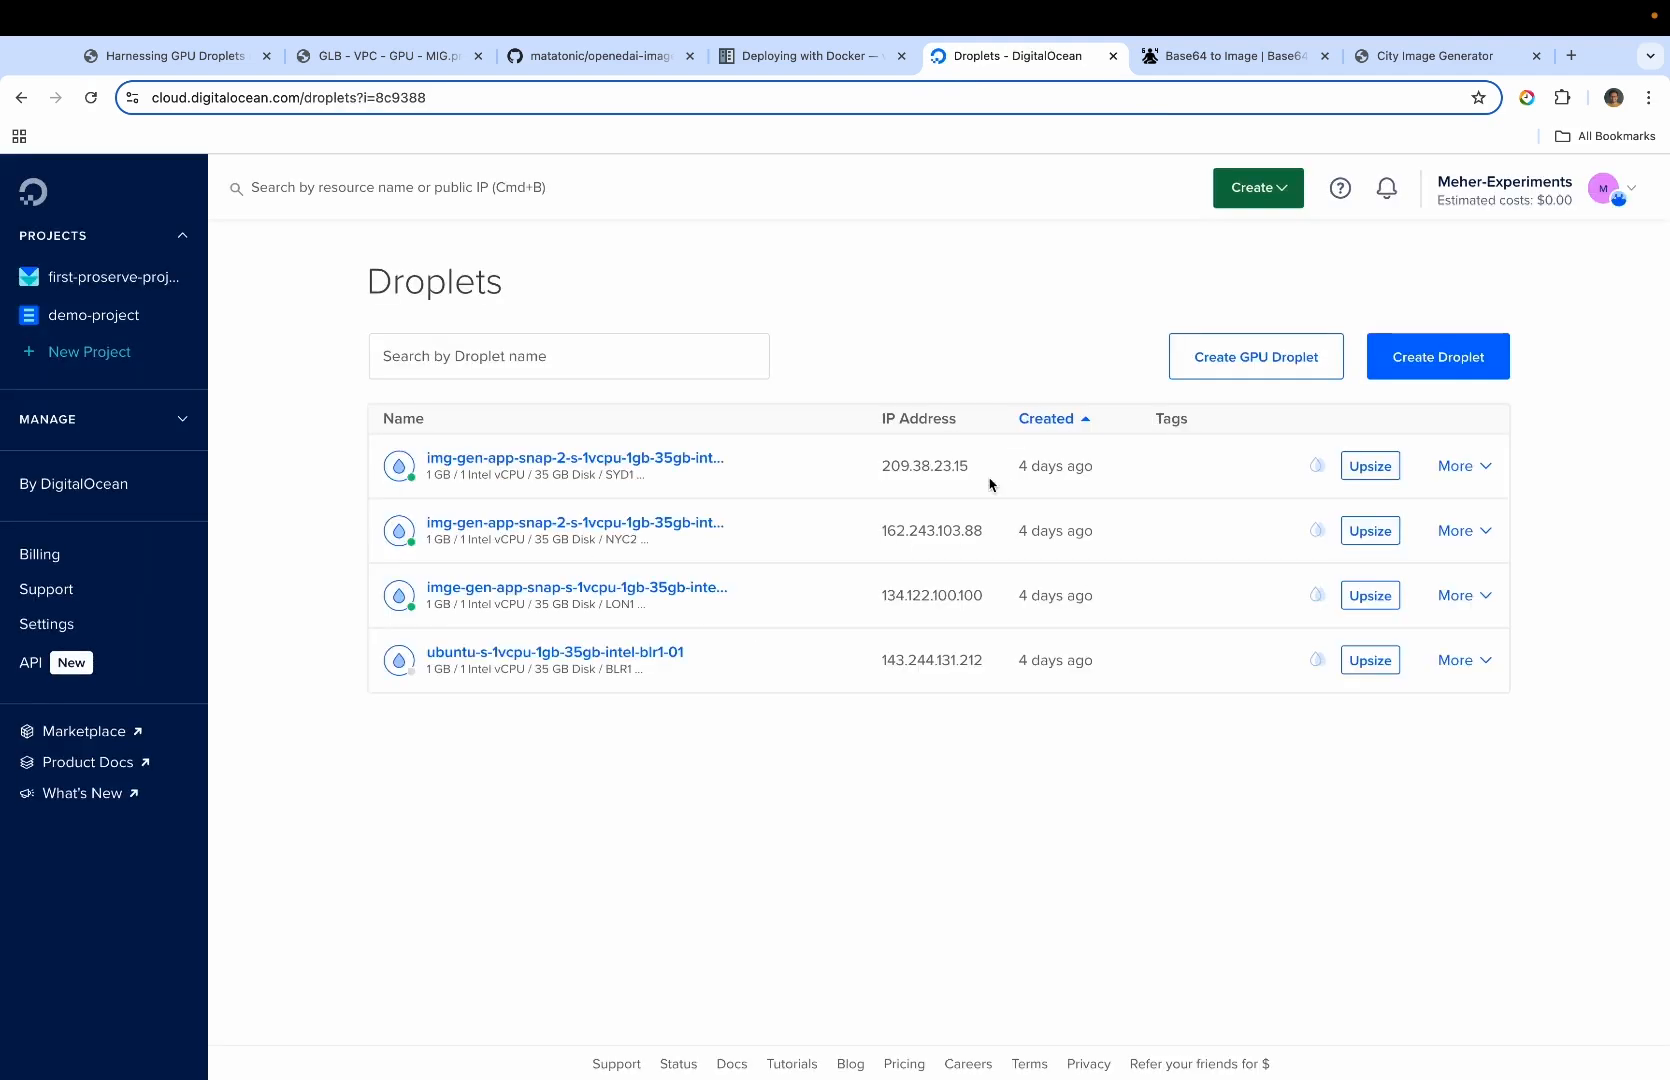
click(1440, 356)
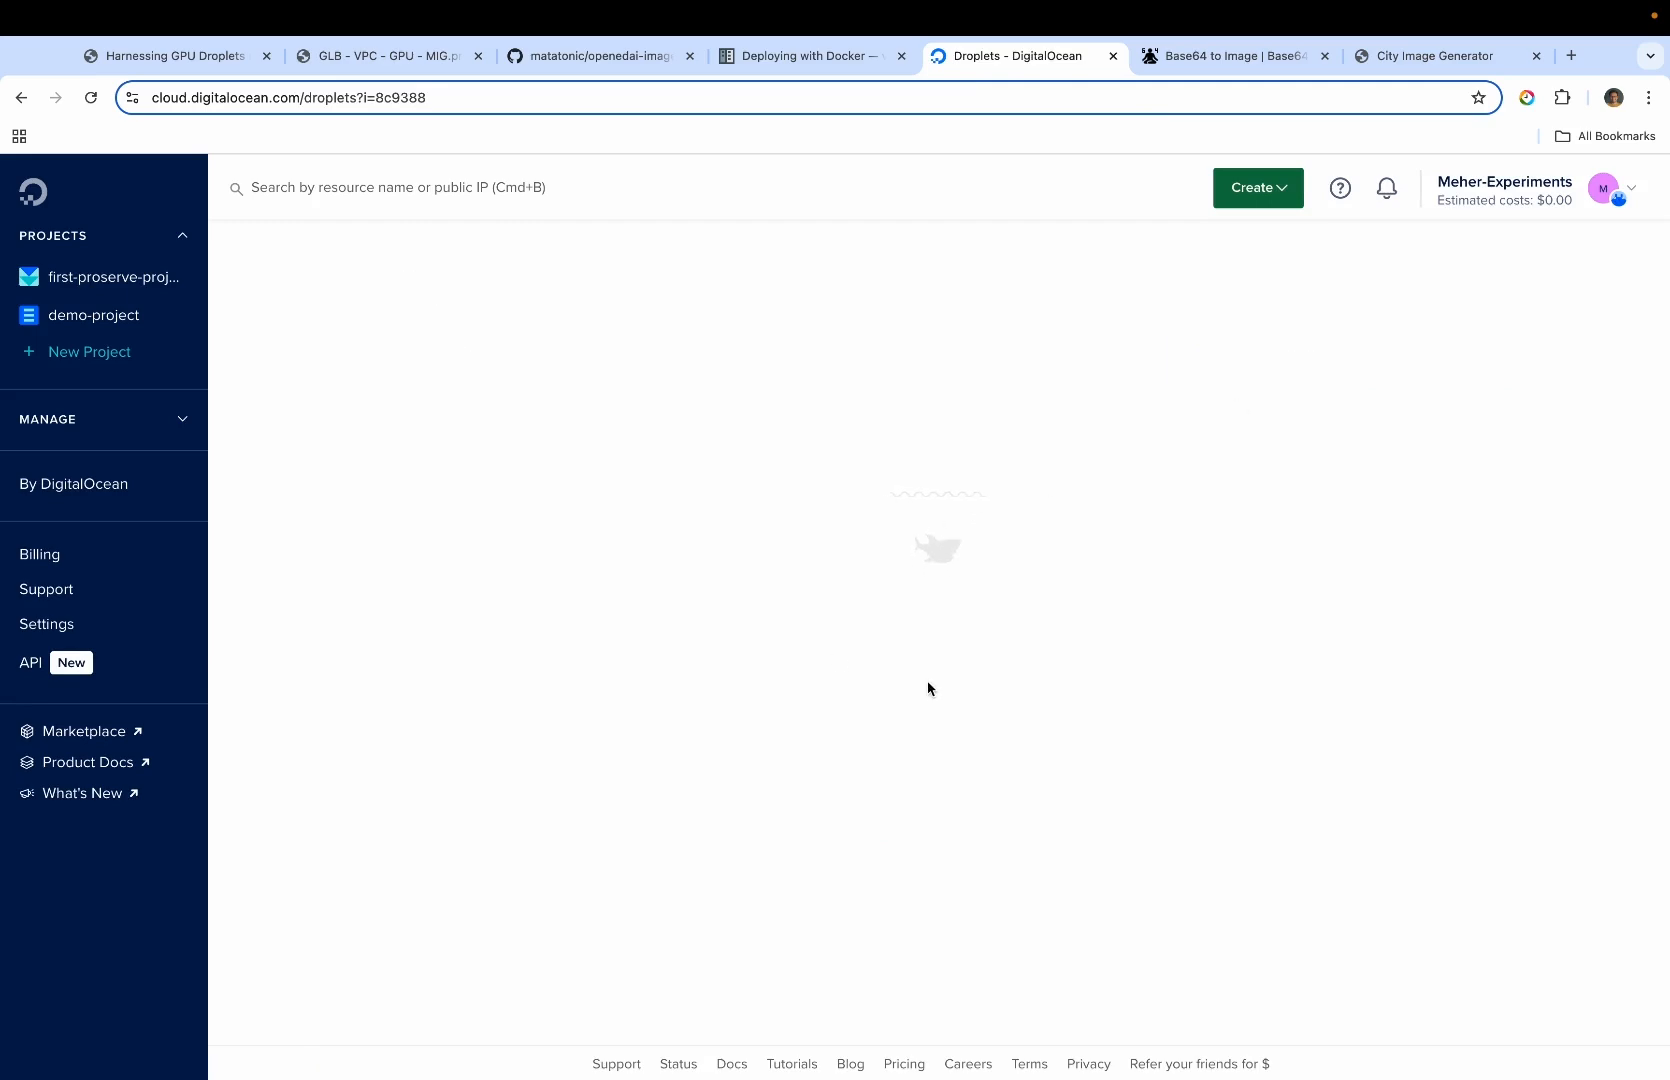
In the Droplet creation form, choose the Singapore SGP1 datacenter and the $8/mo Premium Intel plan with 1 GB and 1 Intel CPU
click(410, 62)
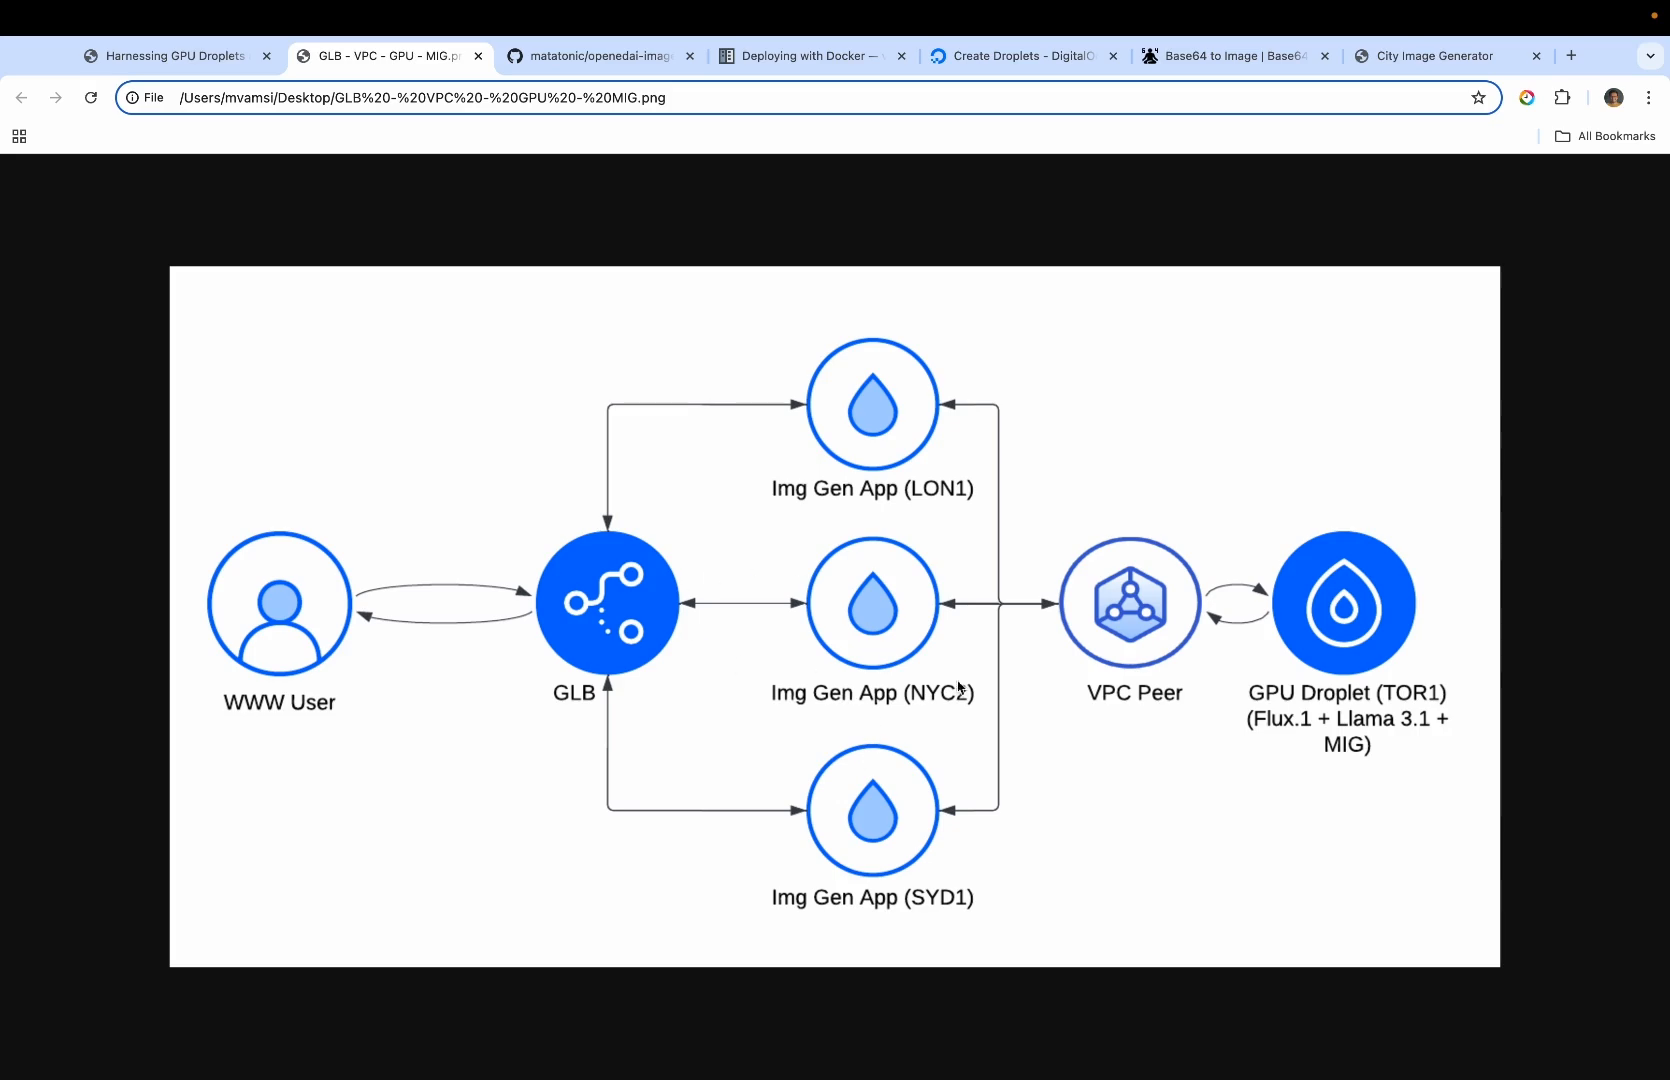
click(1443, 60)
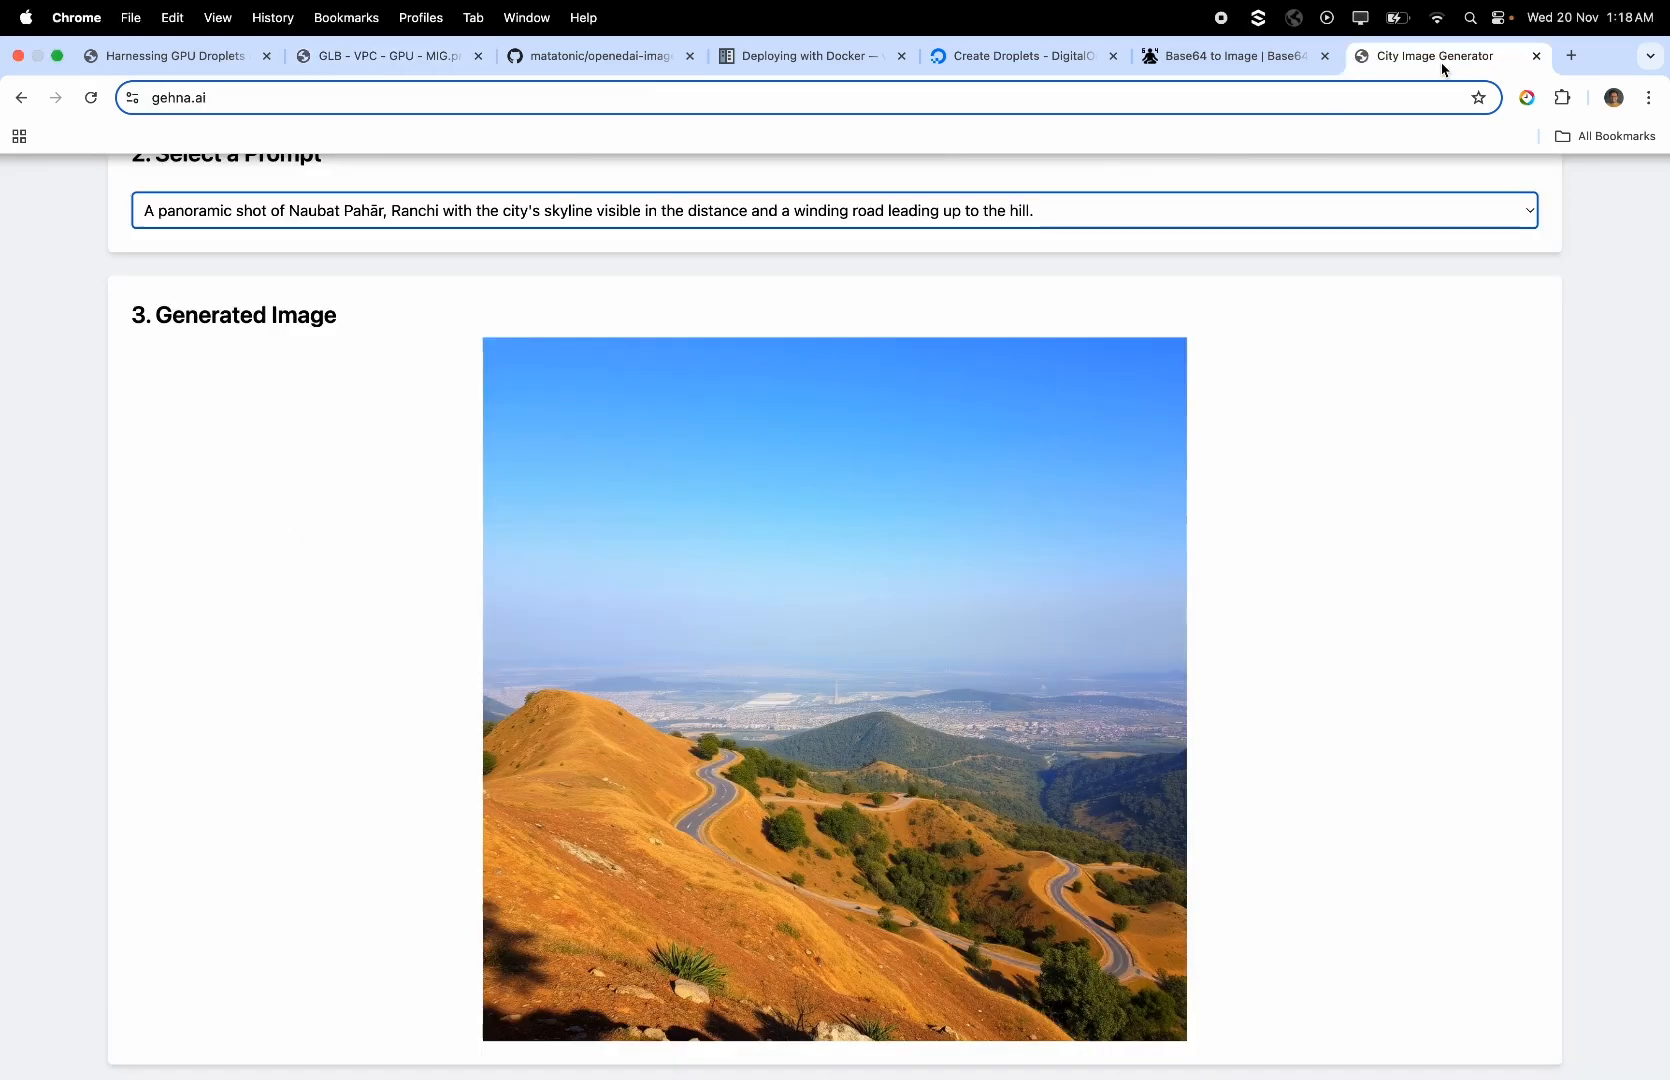
click(1205, 60)
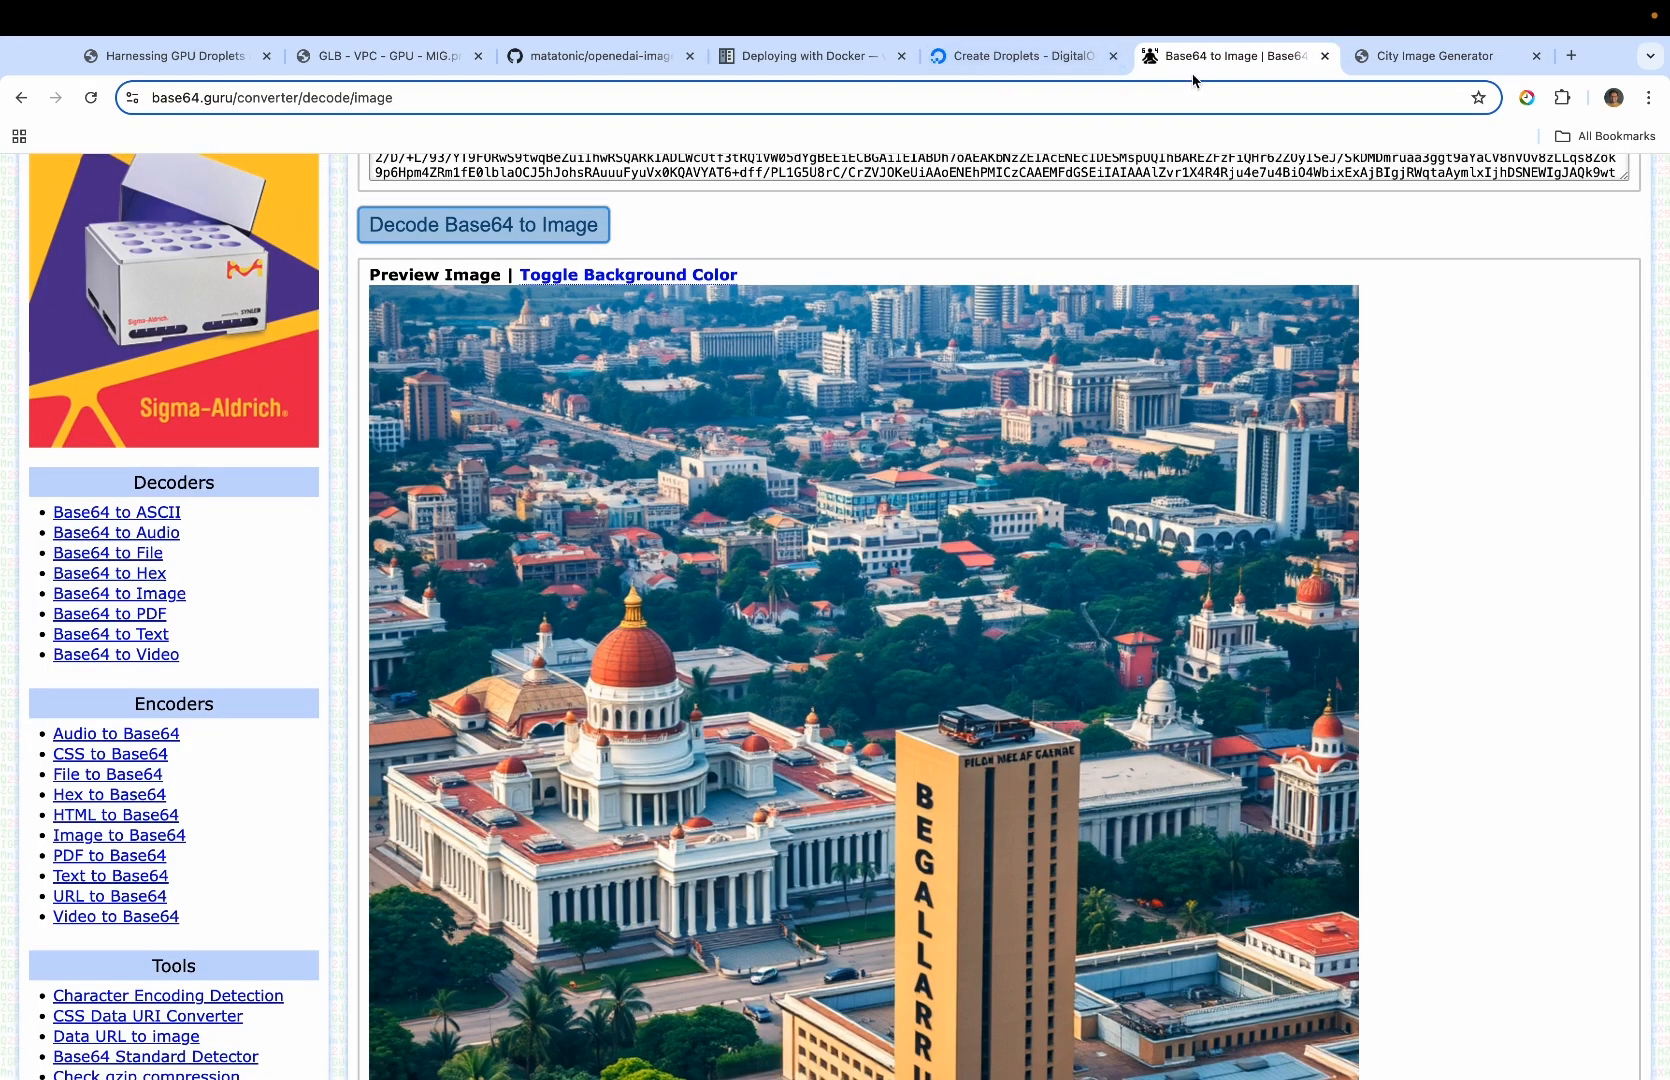
click(1005, 58)
click(558, 535)
scroll(600, 650, down, 2)
scroll(635, 760, down, 3)
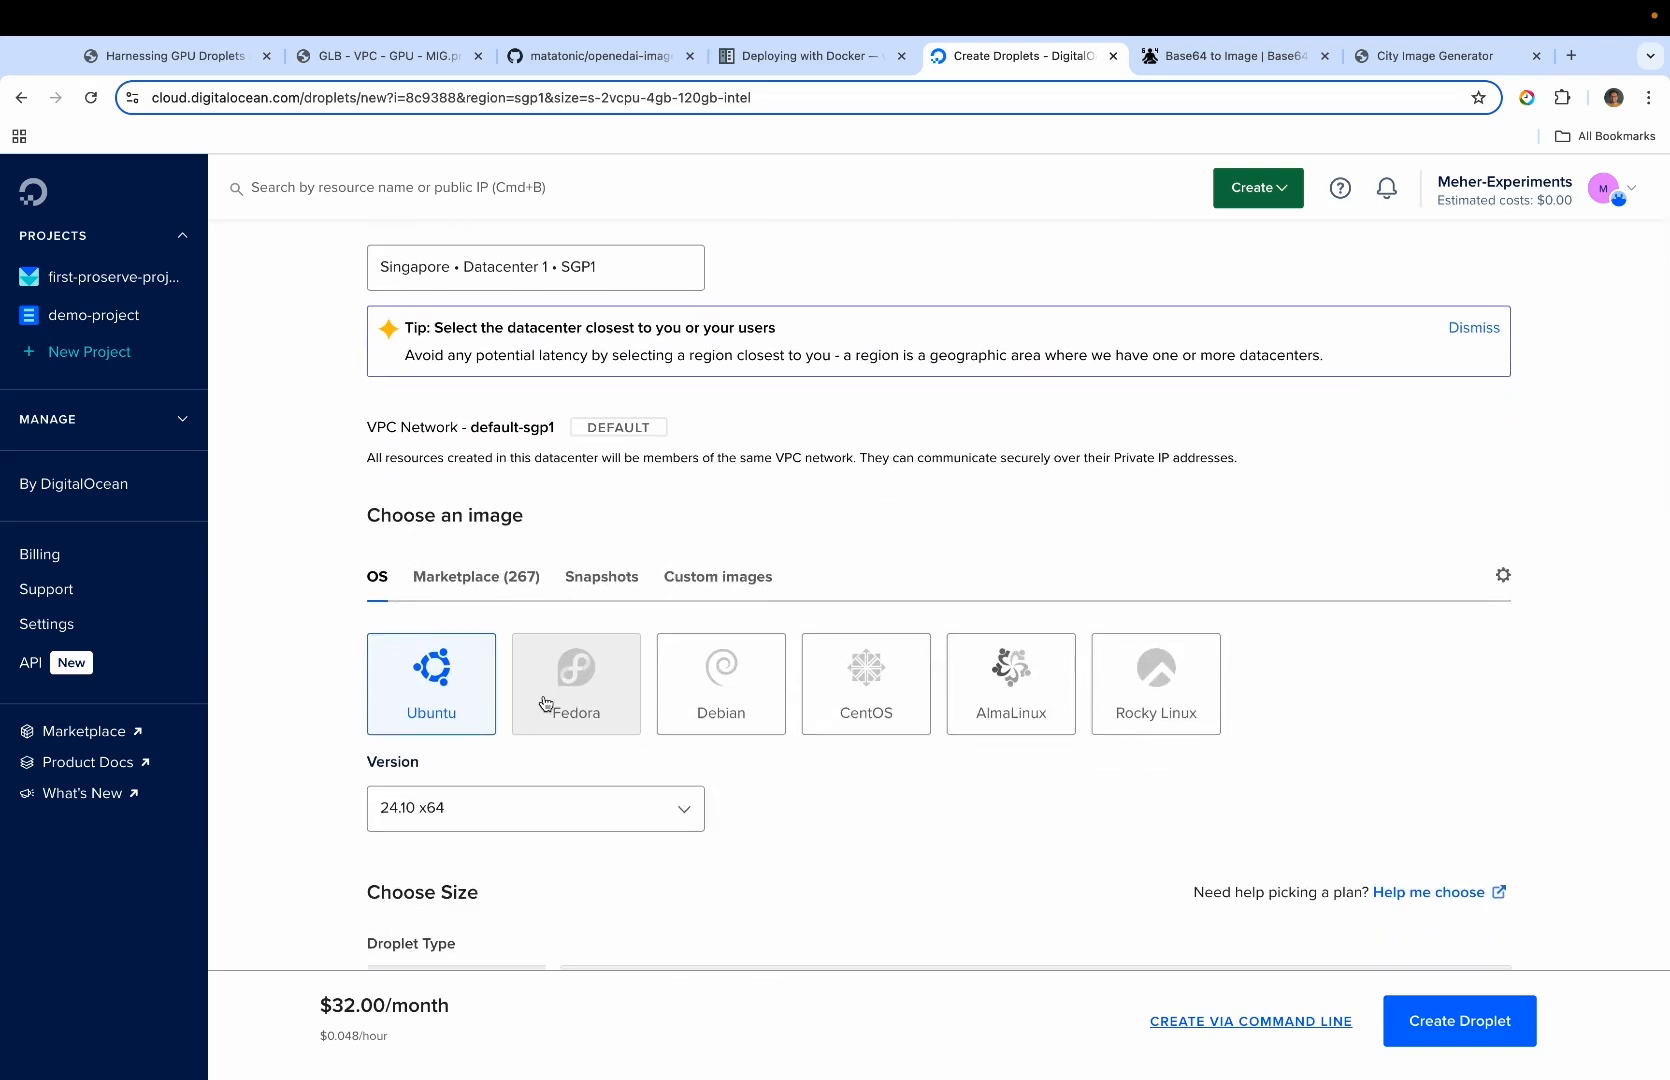
scroll(474, 720, down, 2)
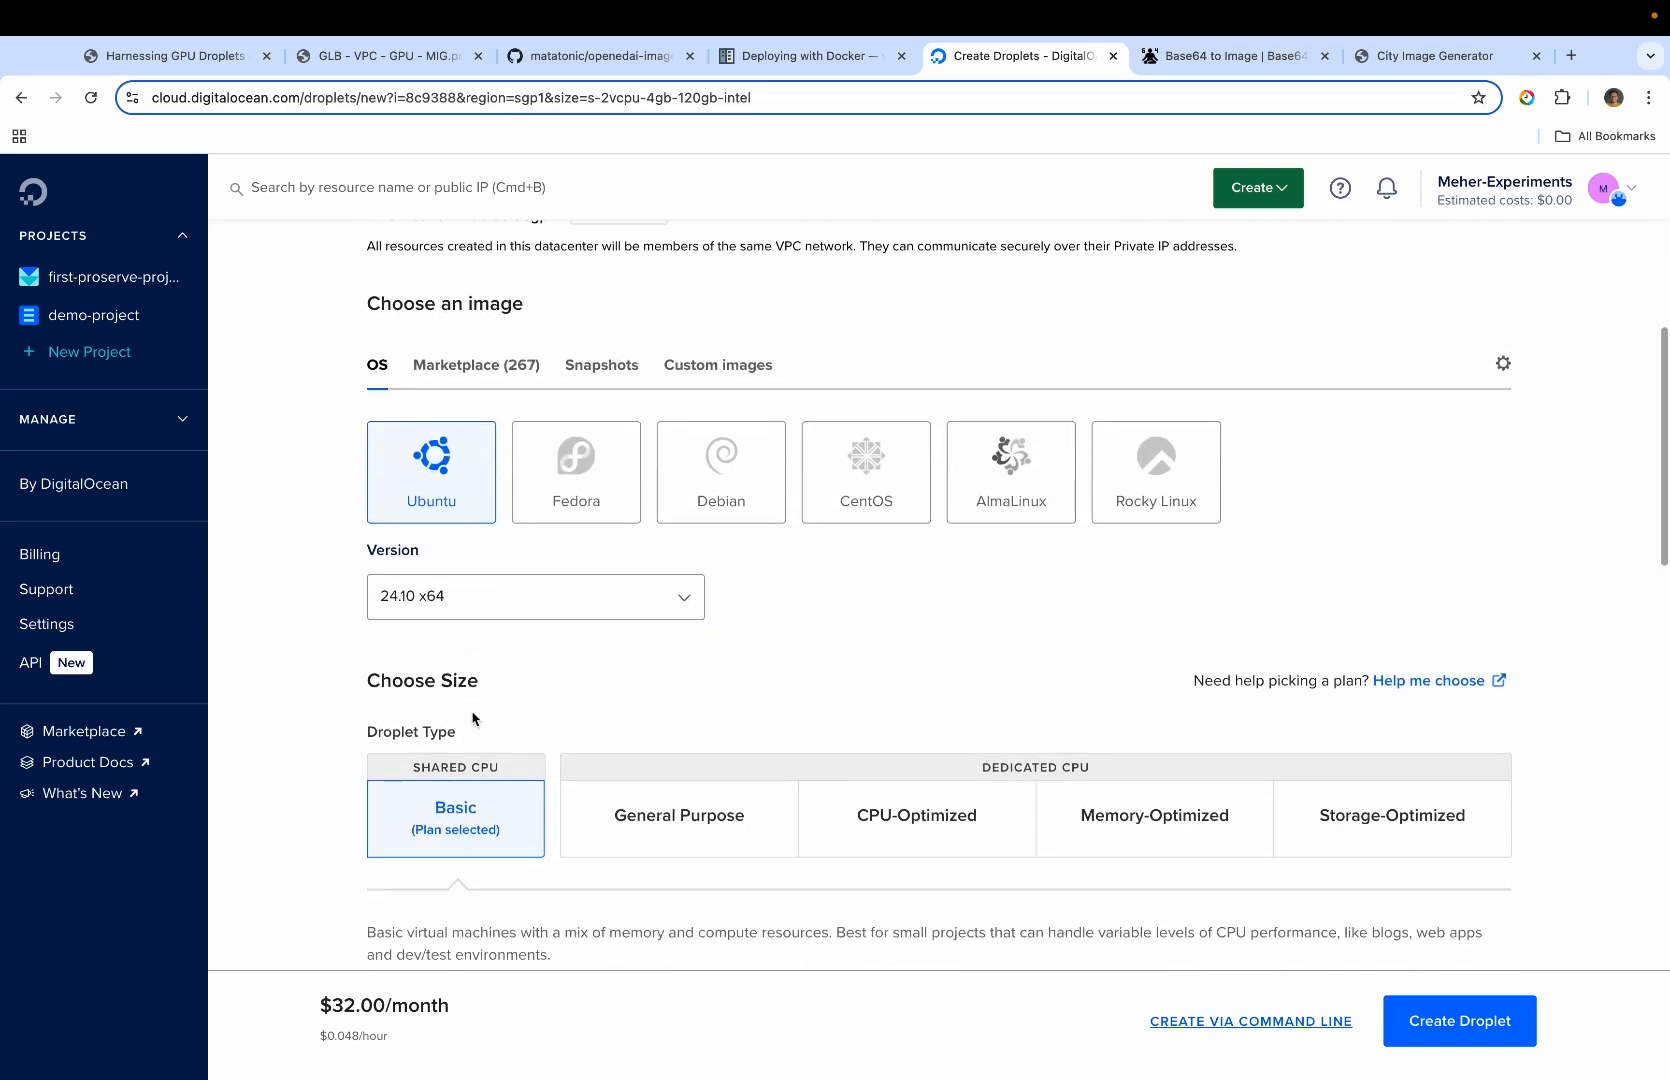
scroll(474, 720, down, 3)
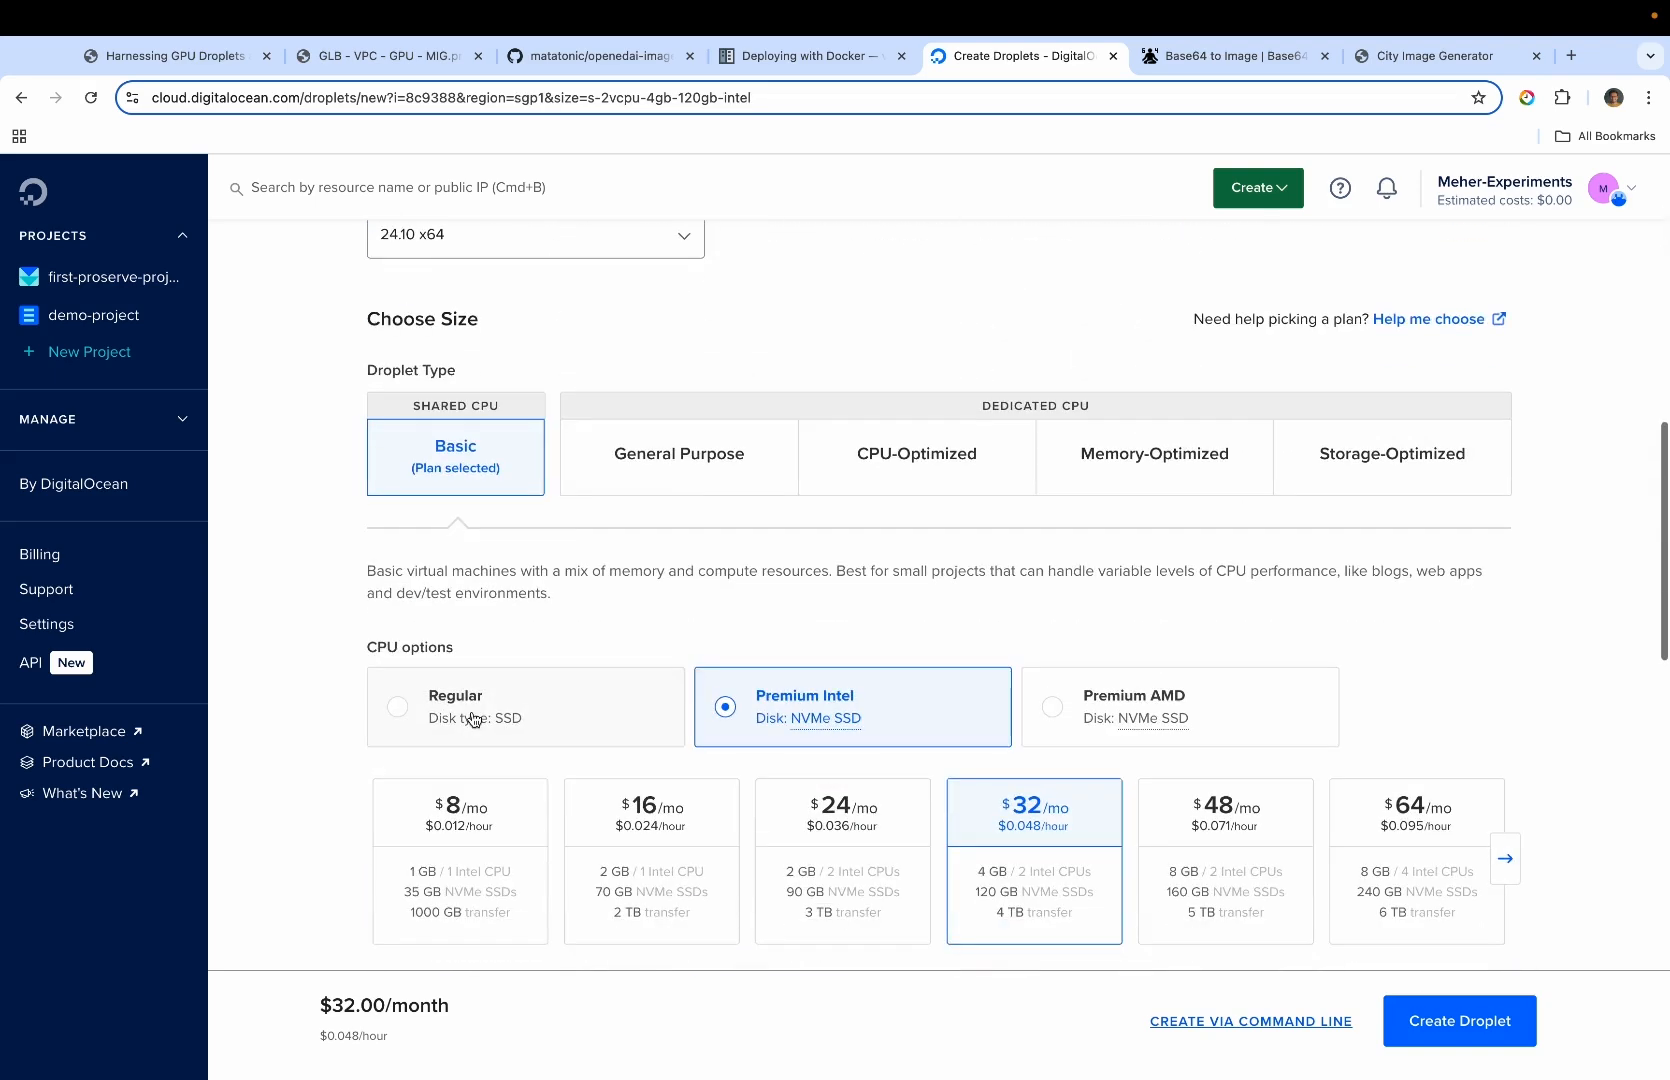
click(480, 863)
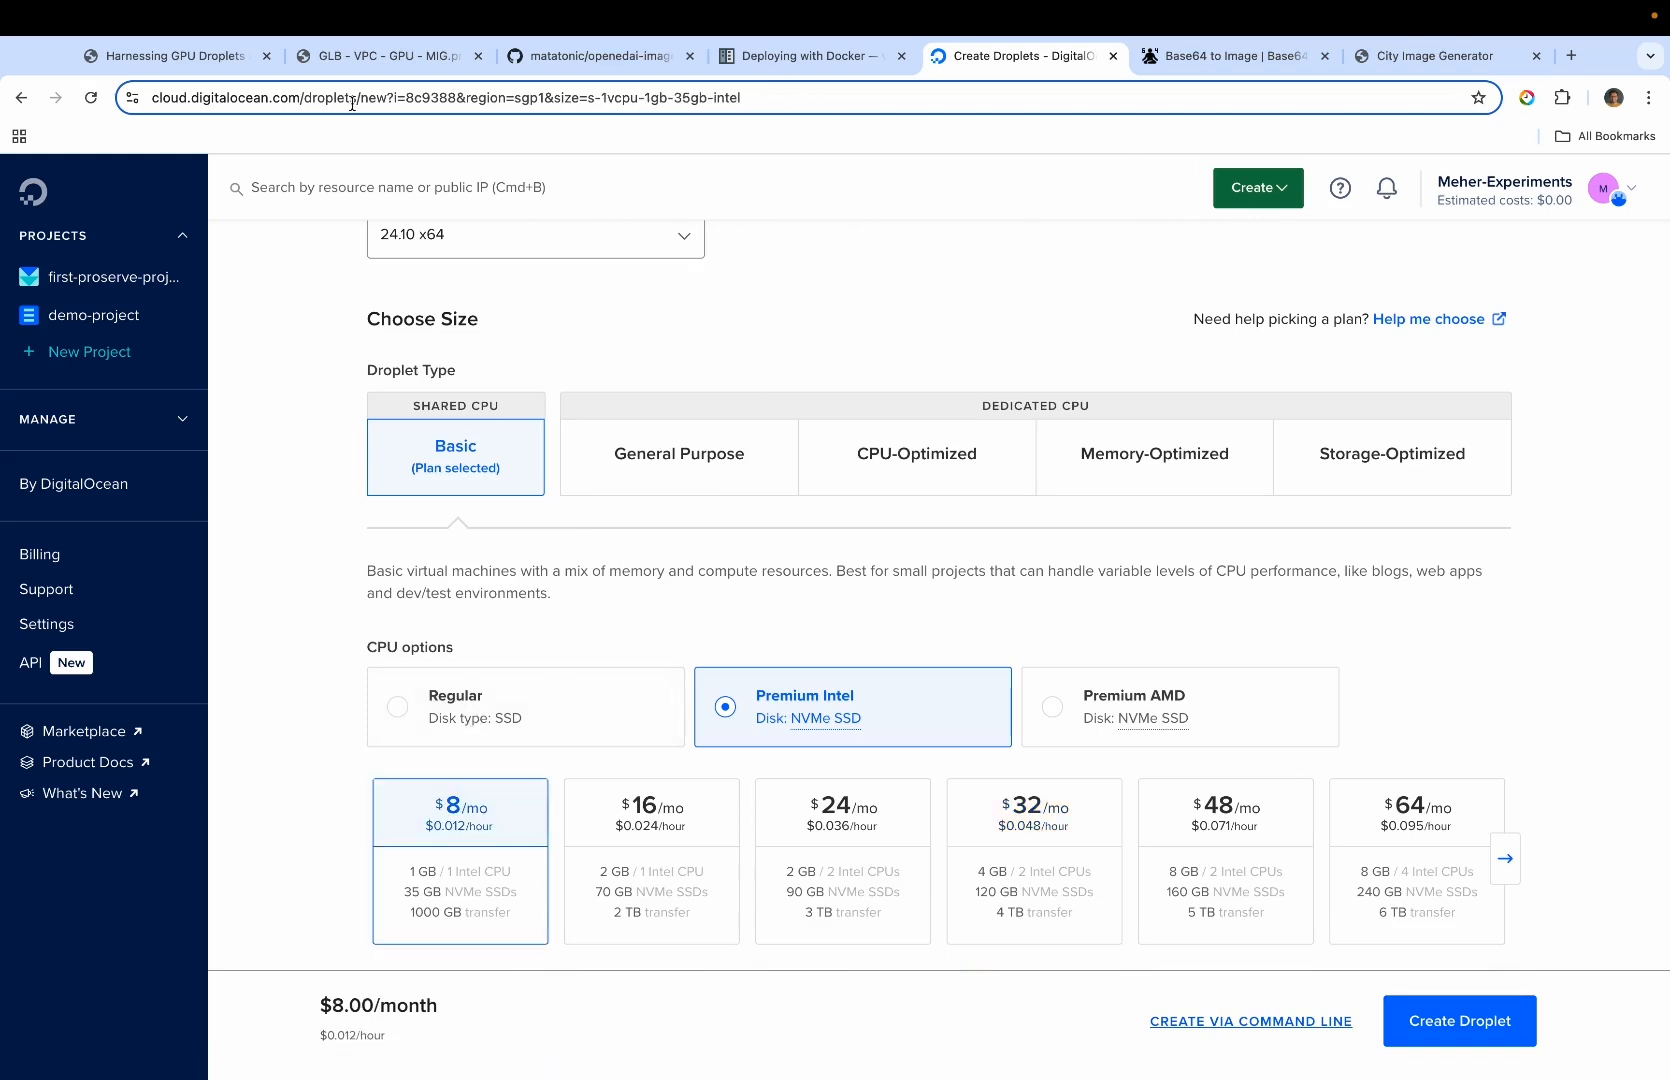
Revisit the architecture diagram, then switch to VS Code and examine the private endpoint URL and payload of call_flux in app.py
click(360, 60)
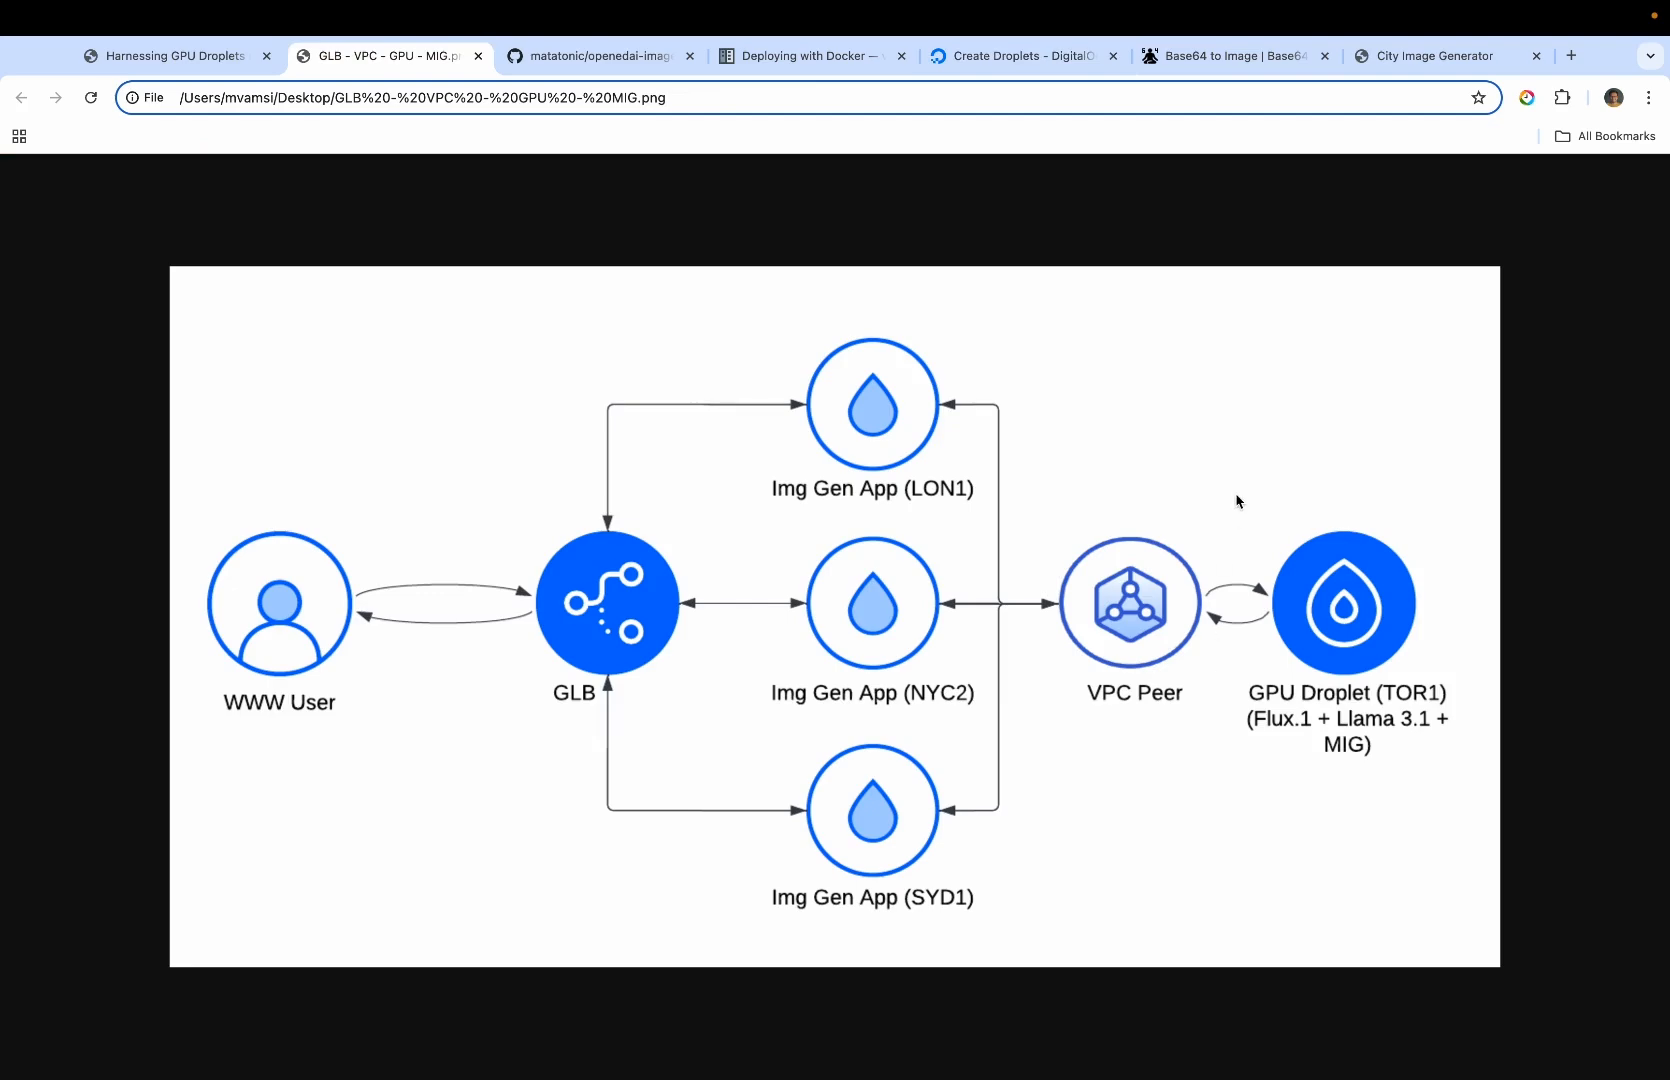
click(1042, 62)
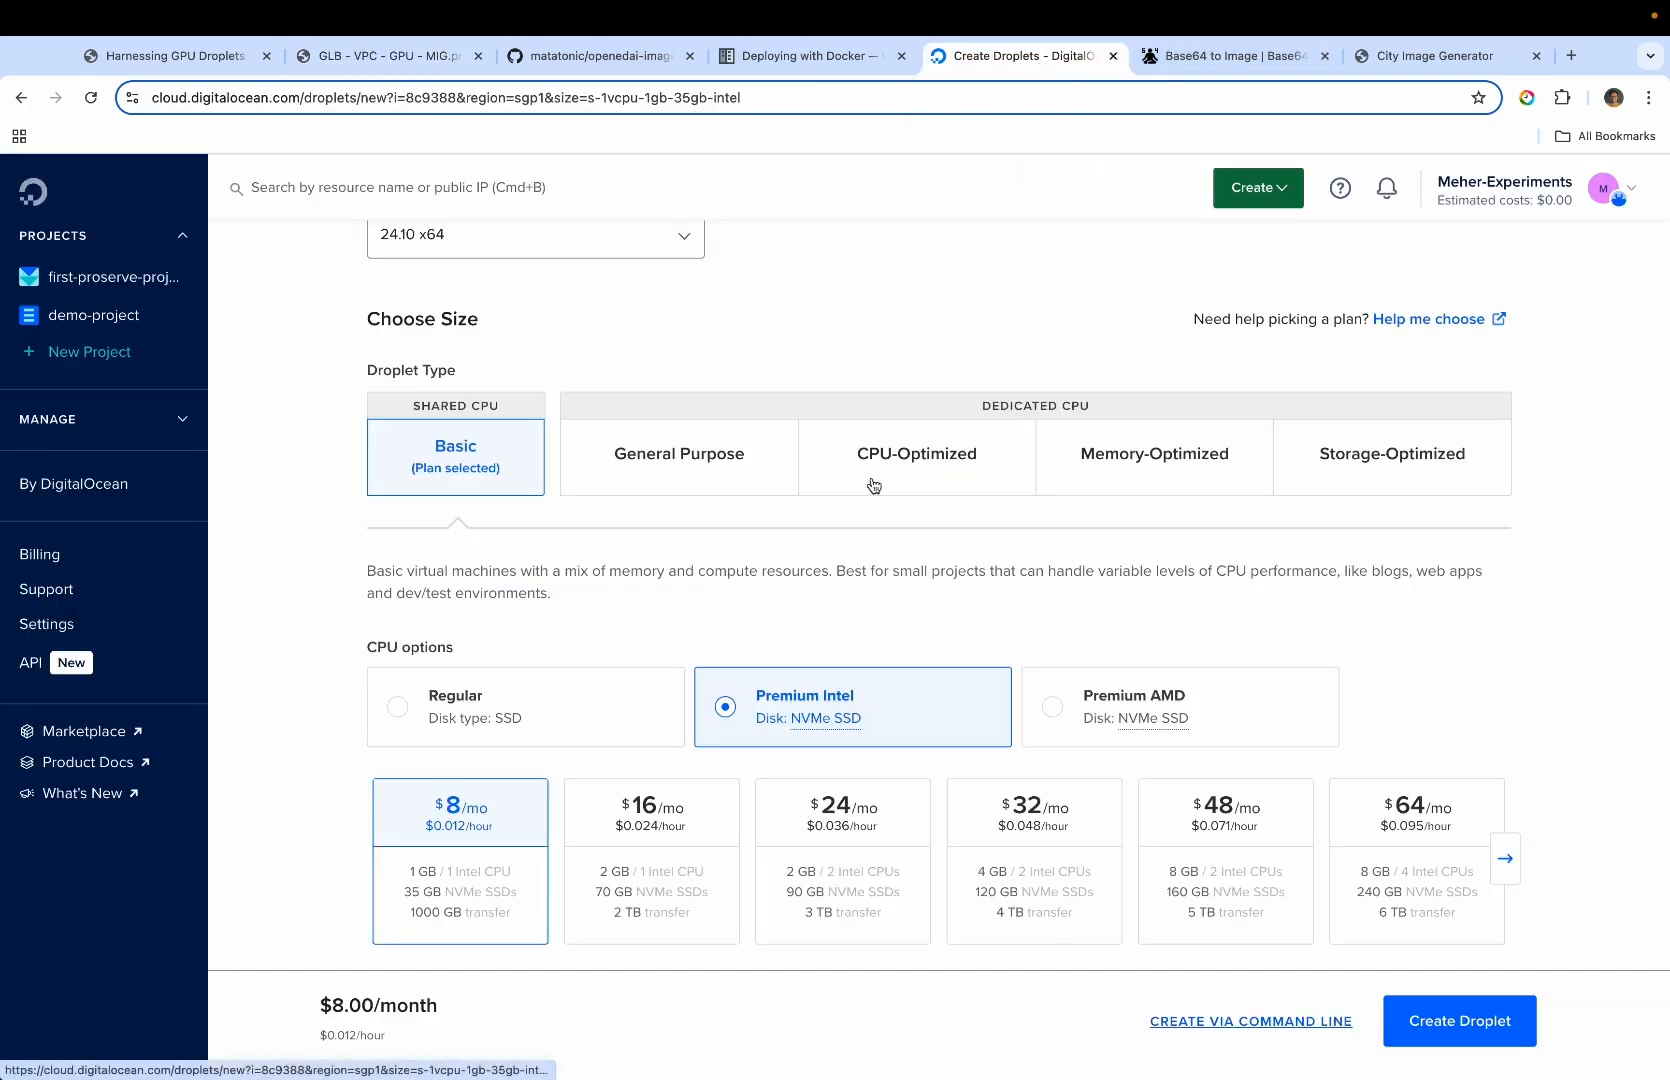
key(ctrl+Right)
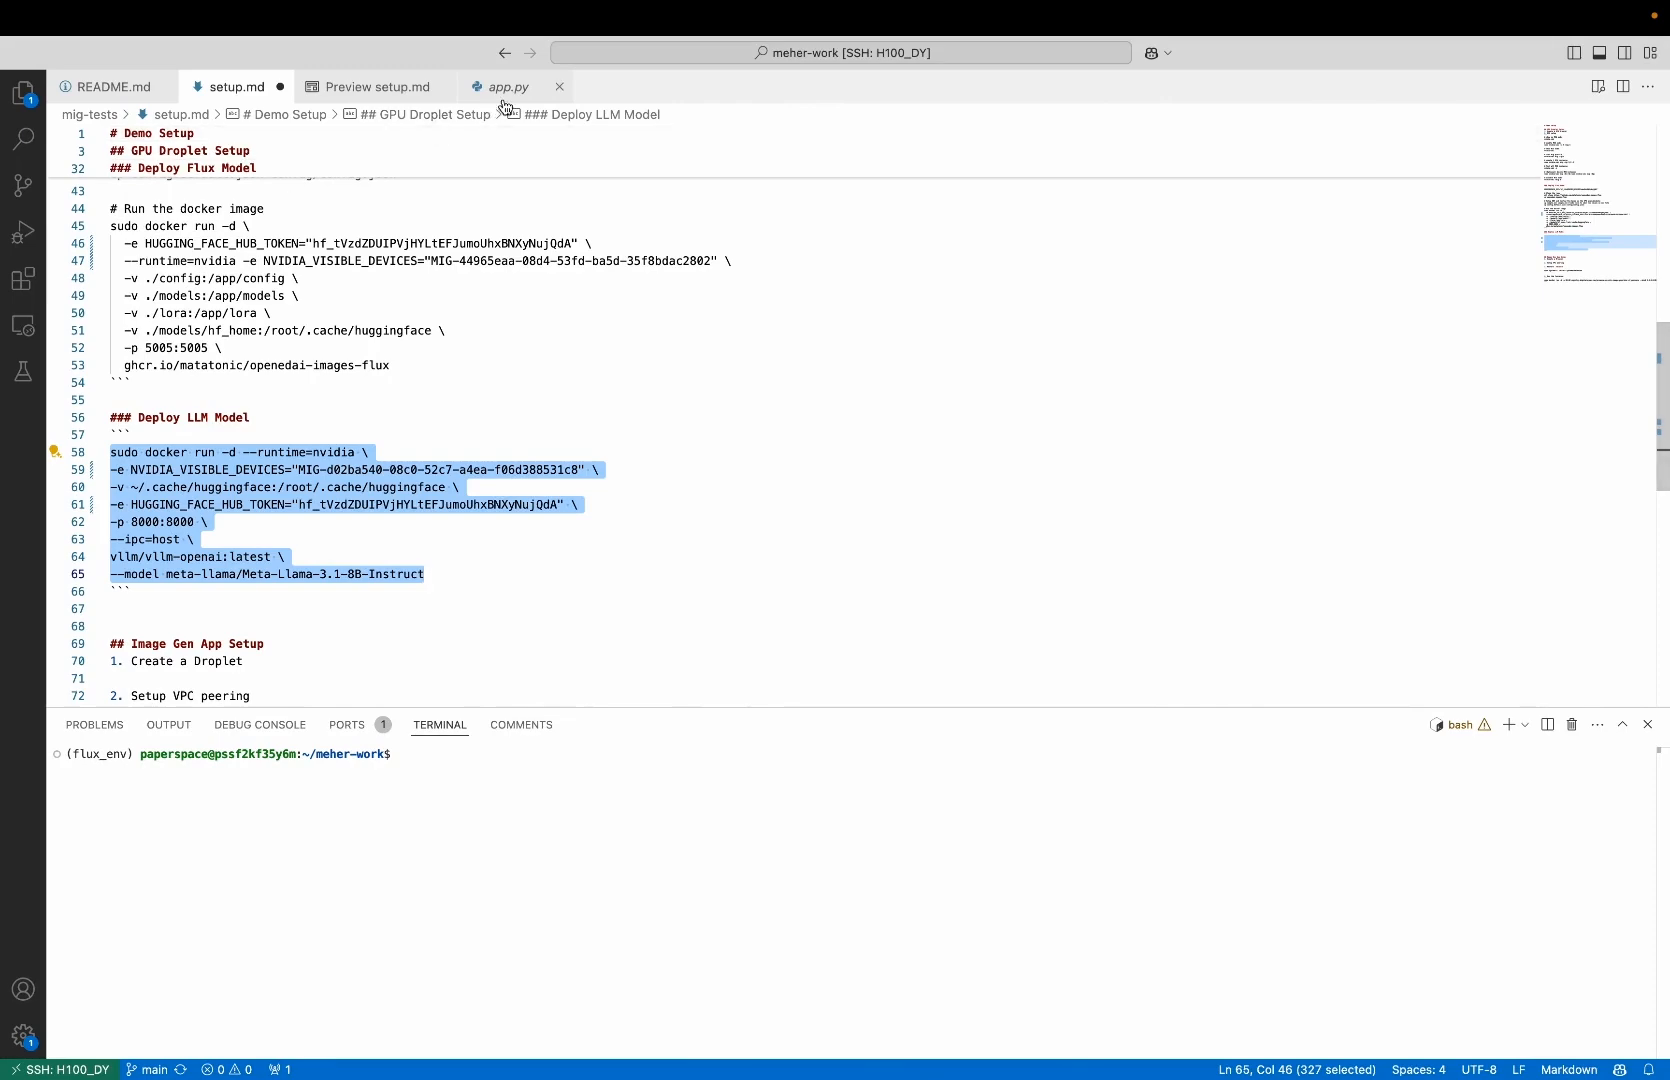
click(508, 87)
scroll(479, 462, down, 5)
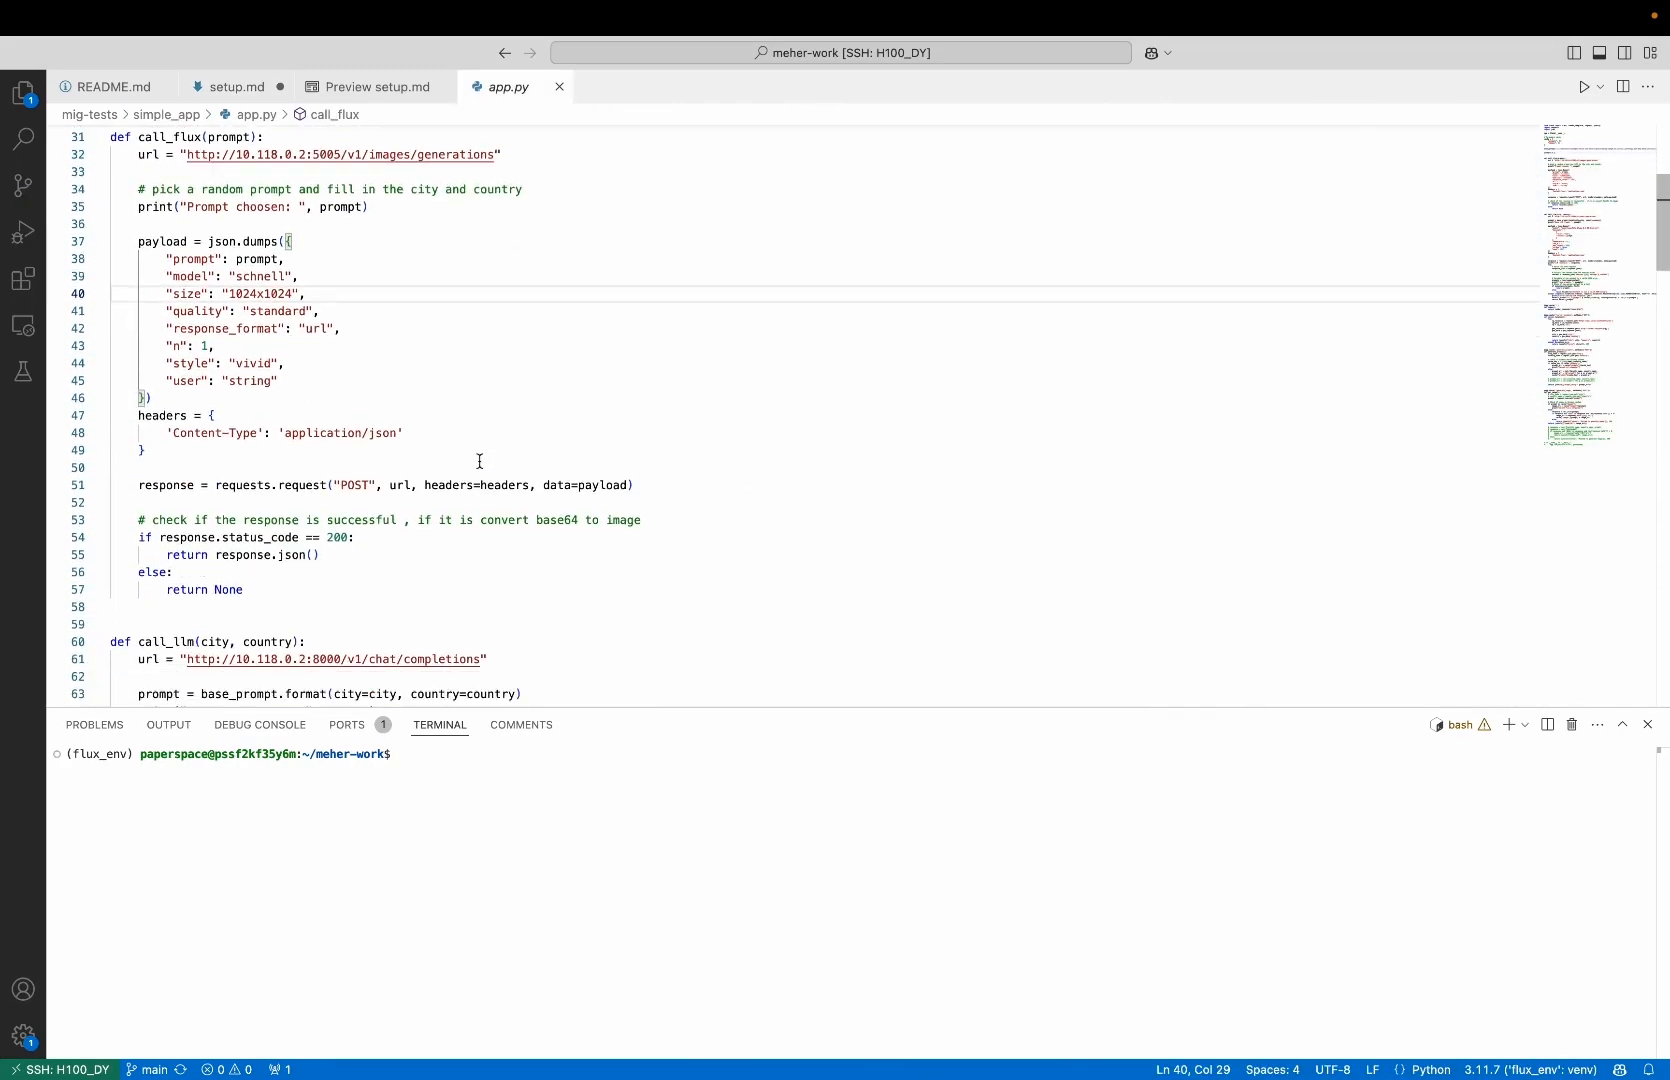
drag(236, 217, 313, 222)
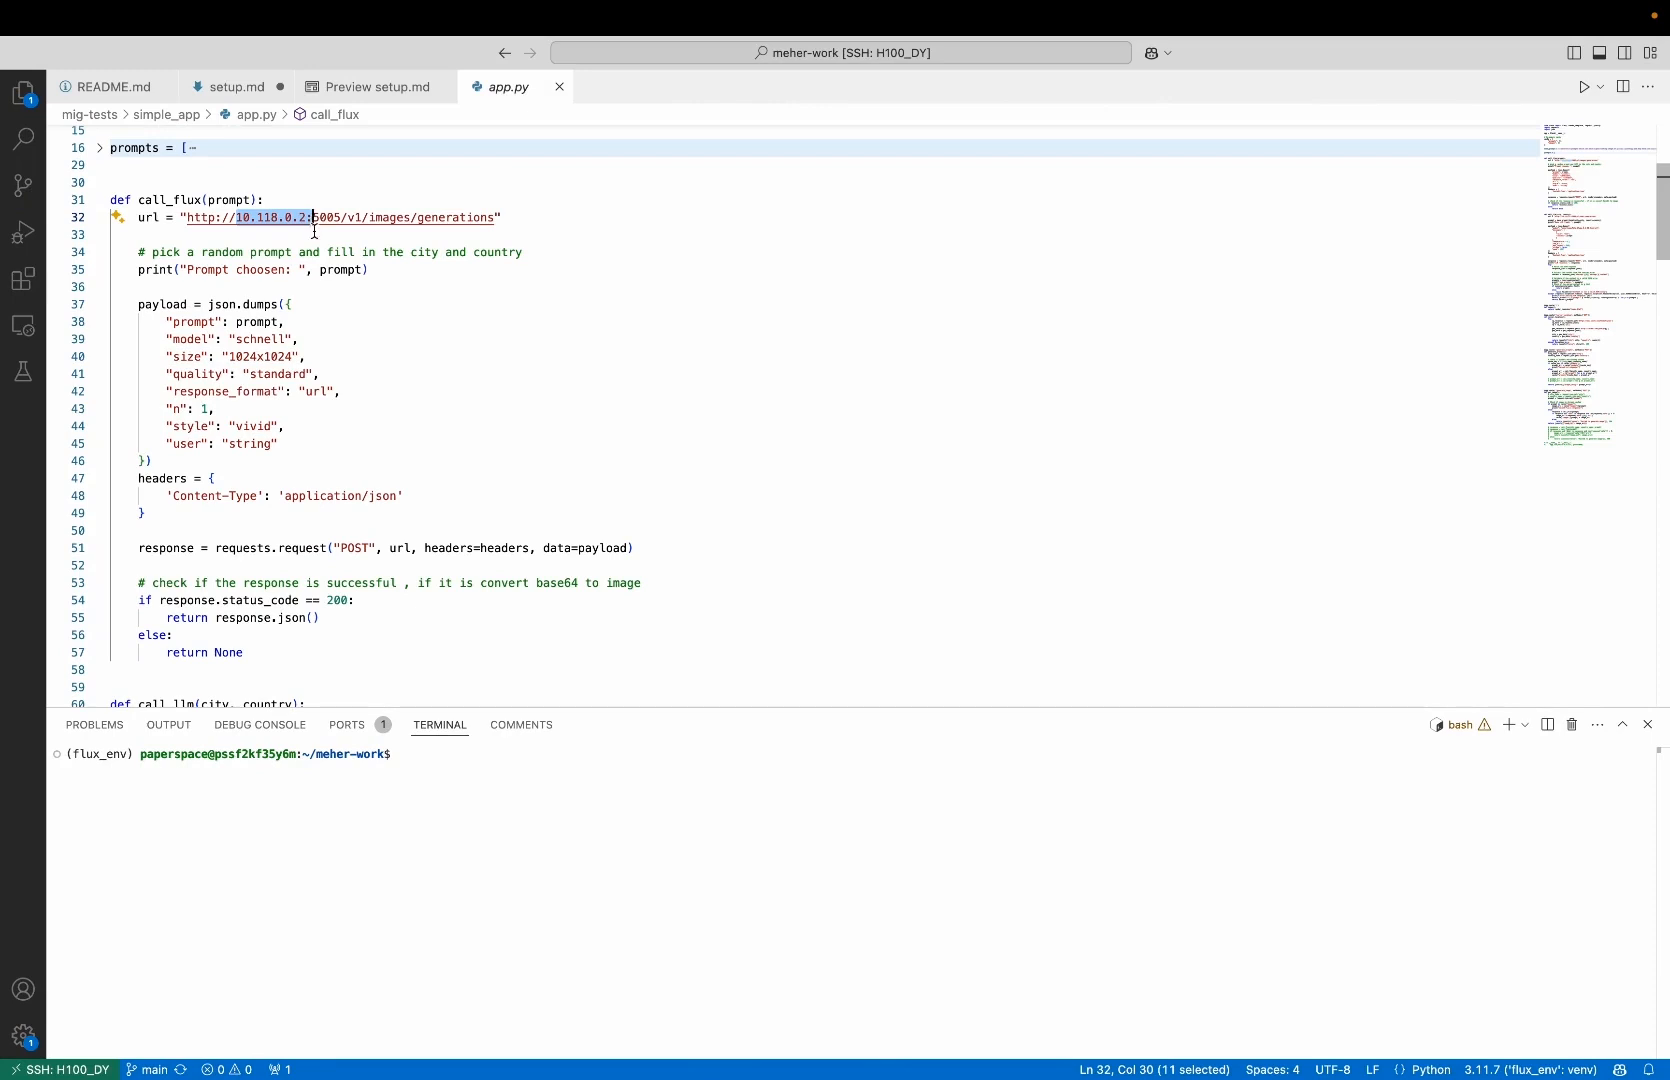
click(344, 284)
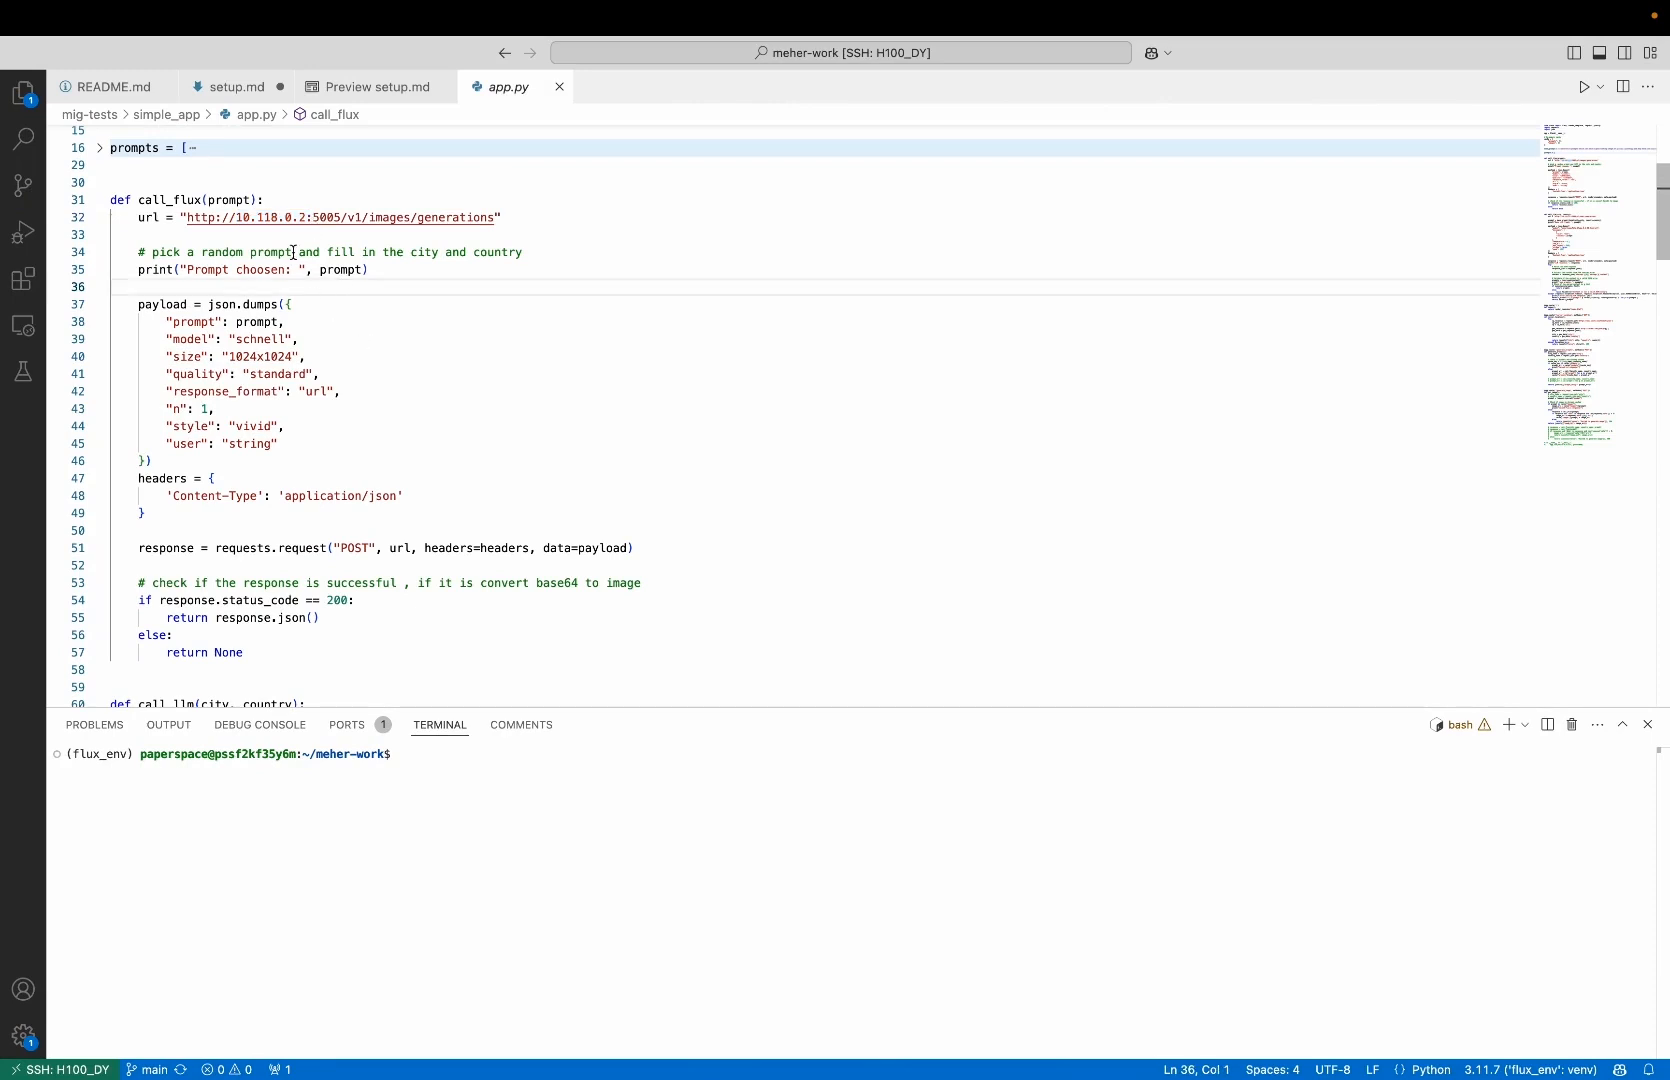
scroll(335, 353, down, 2)
scroll(335, 353, up, 5)
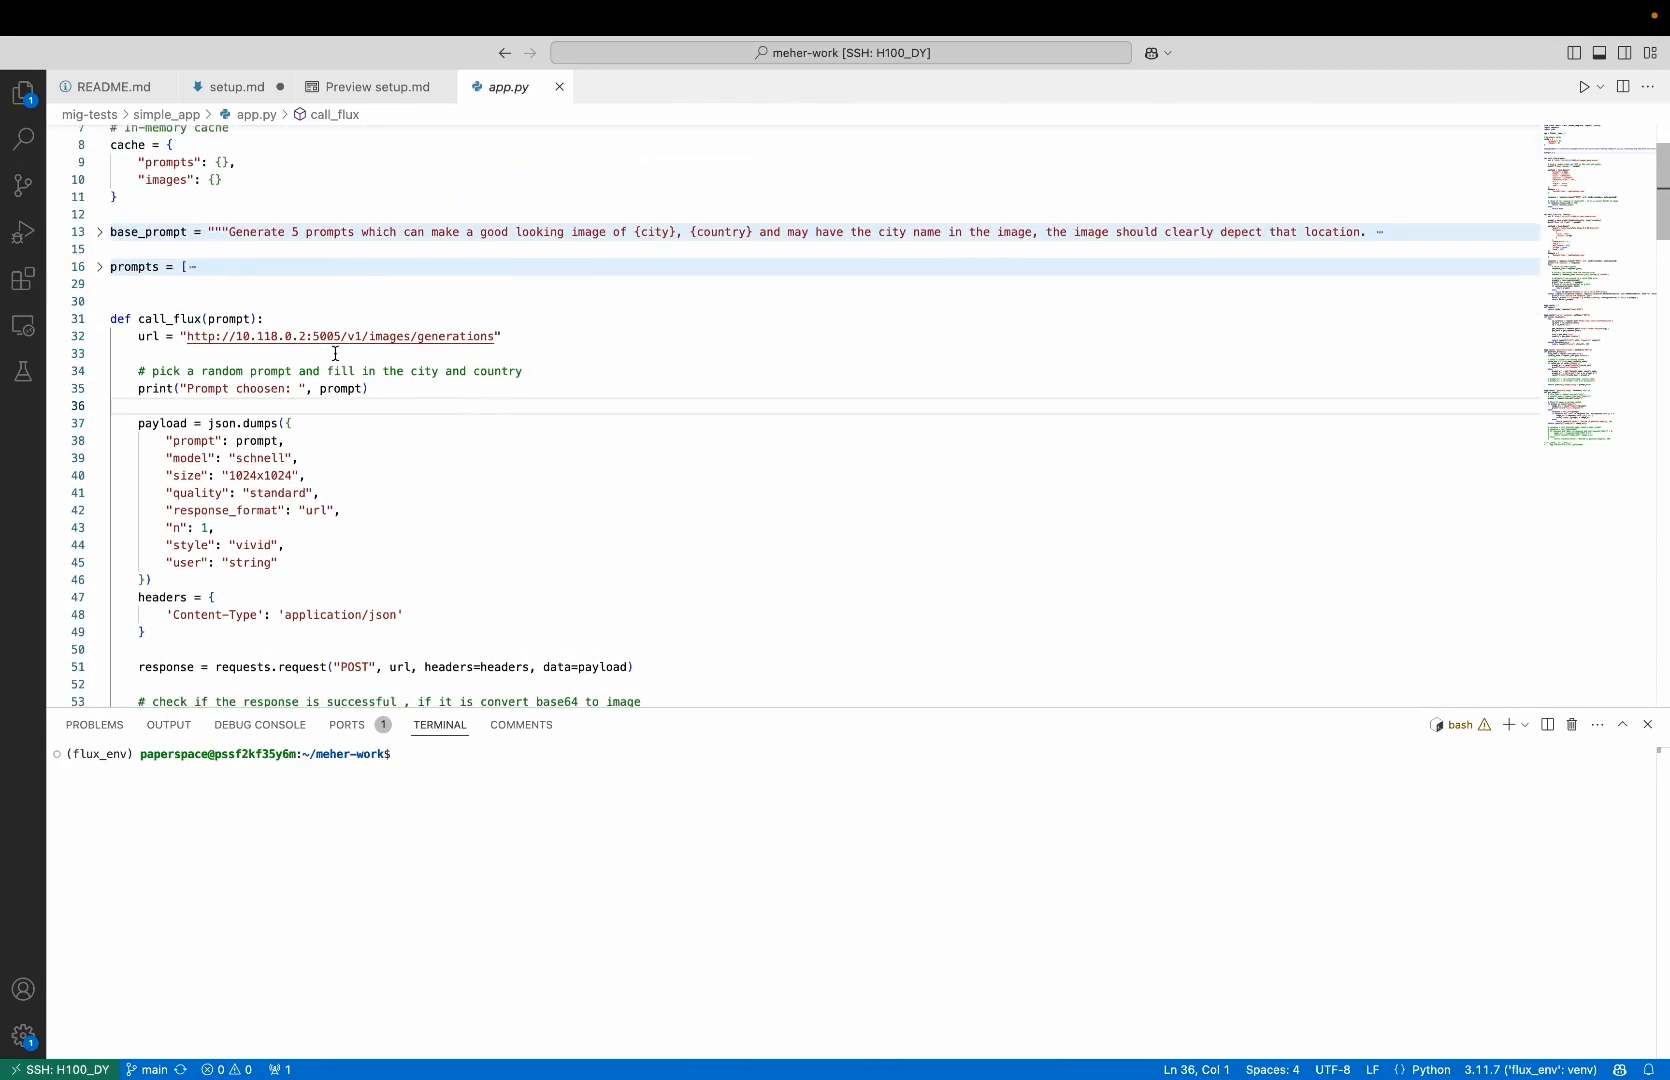
scroll(335, 353, down, 1)
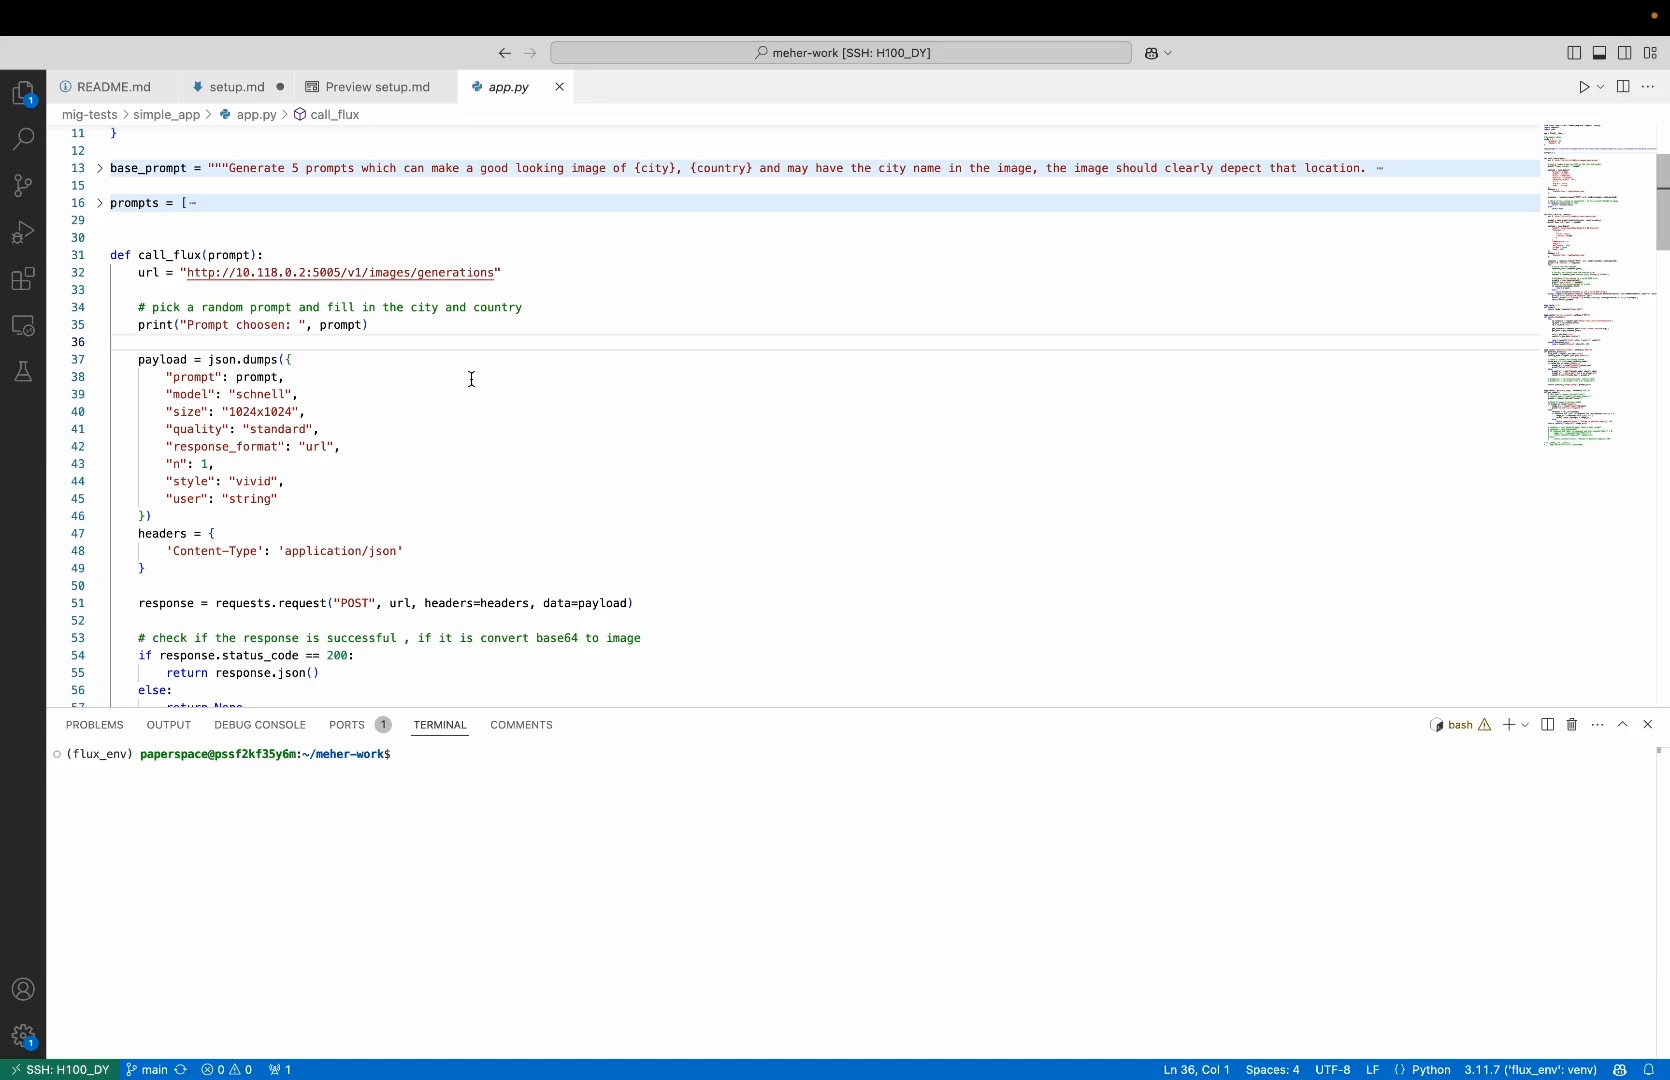
Back in the Droplet creation form, choose the img-gen-app-snap-3 snapshot as the image, create the Droplet, and open its page
key(ctrl+Left)
scroll(517, 713, down, 2)
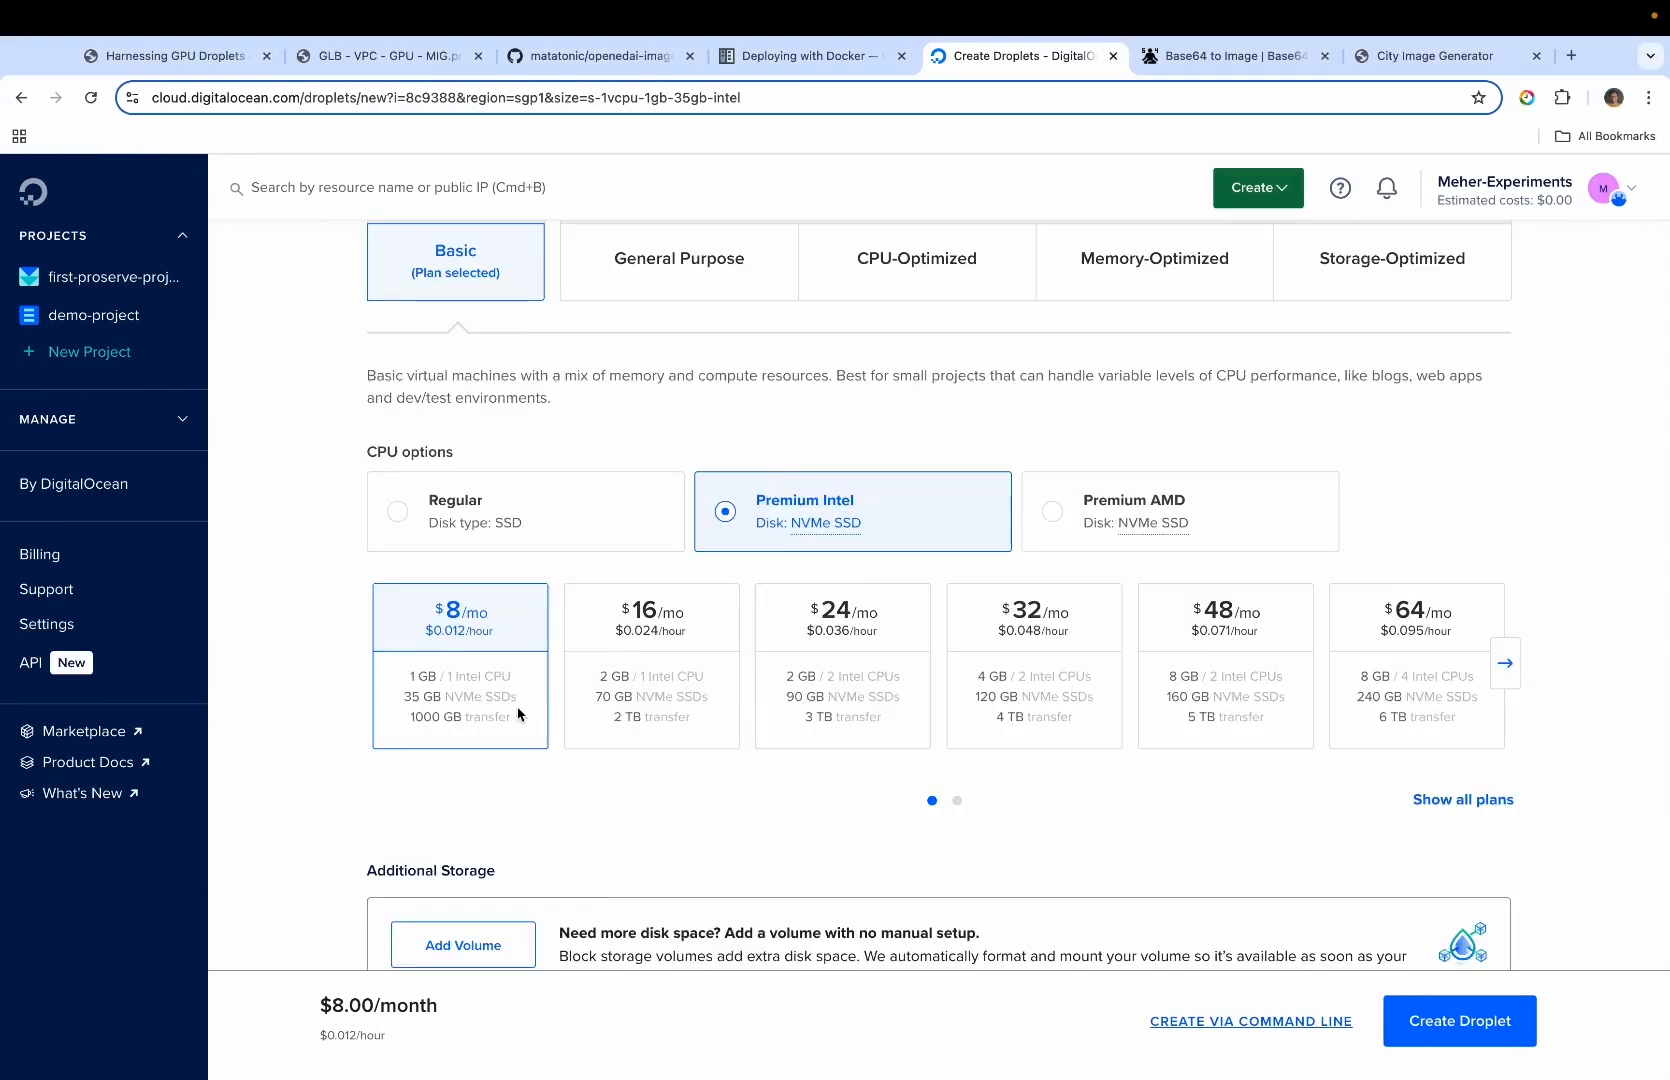
scroll(517, 713, down, 2)
scroll(468, 658, down, 3)
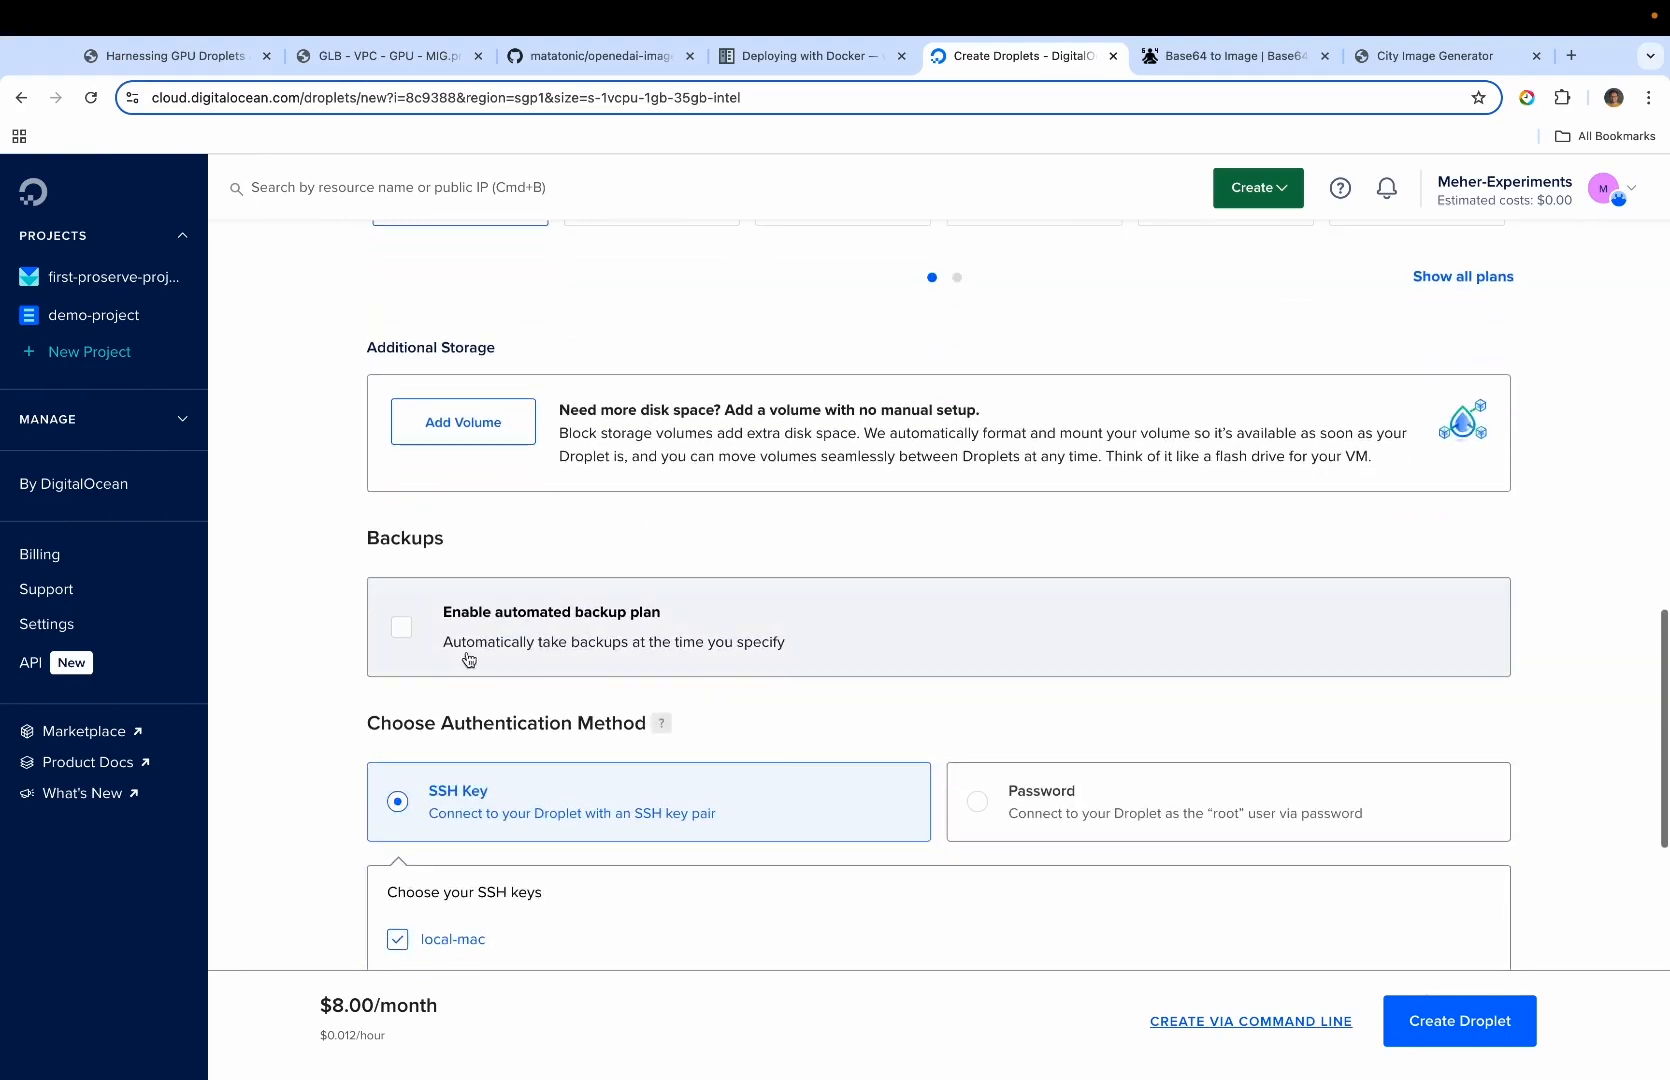
scroll(775, 641, down, 9)
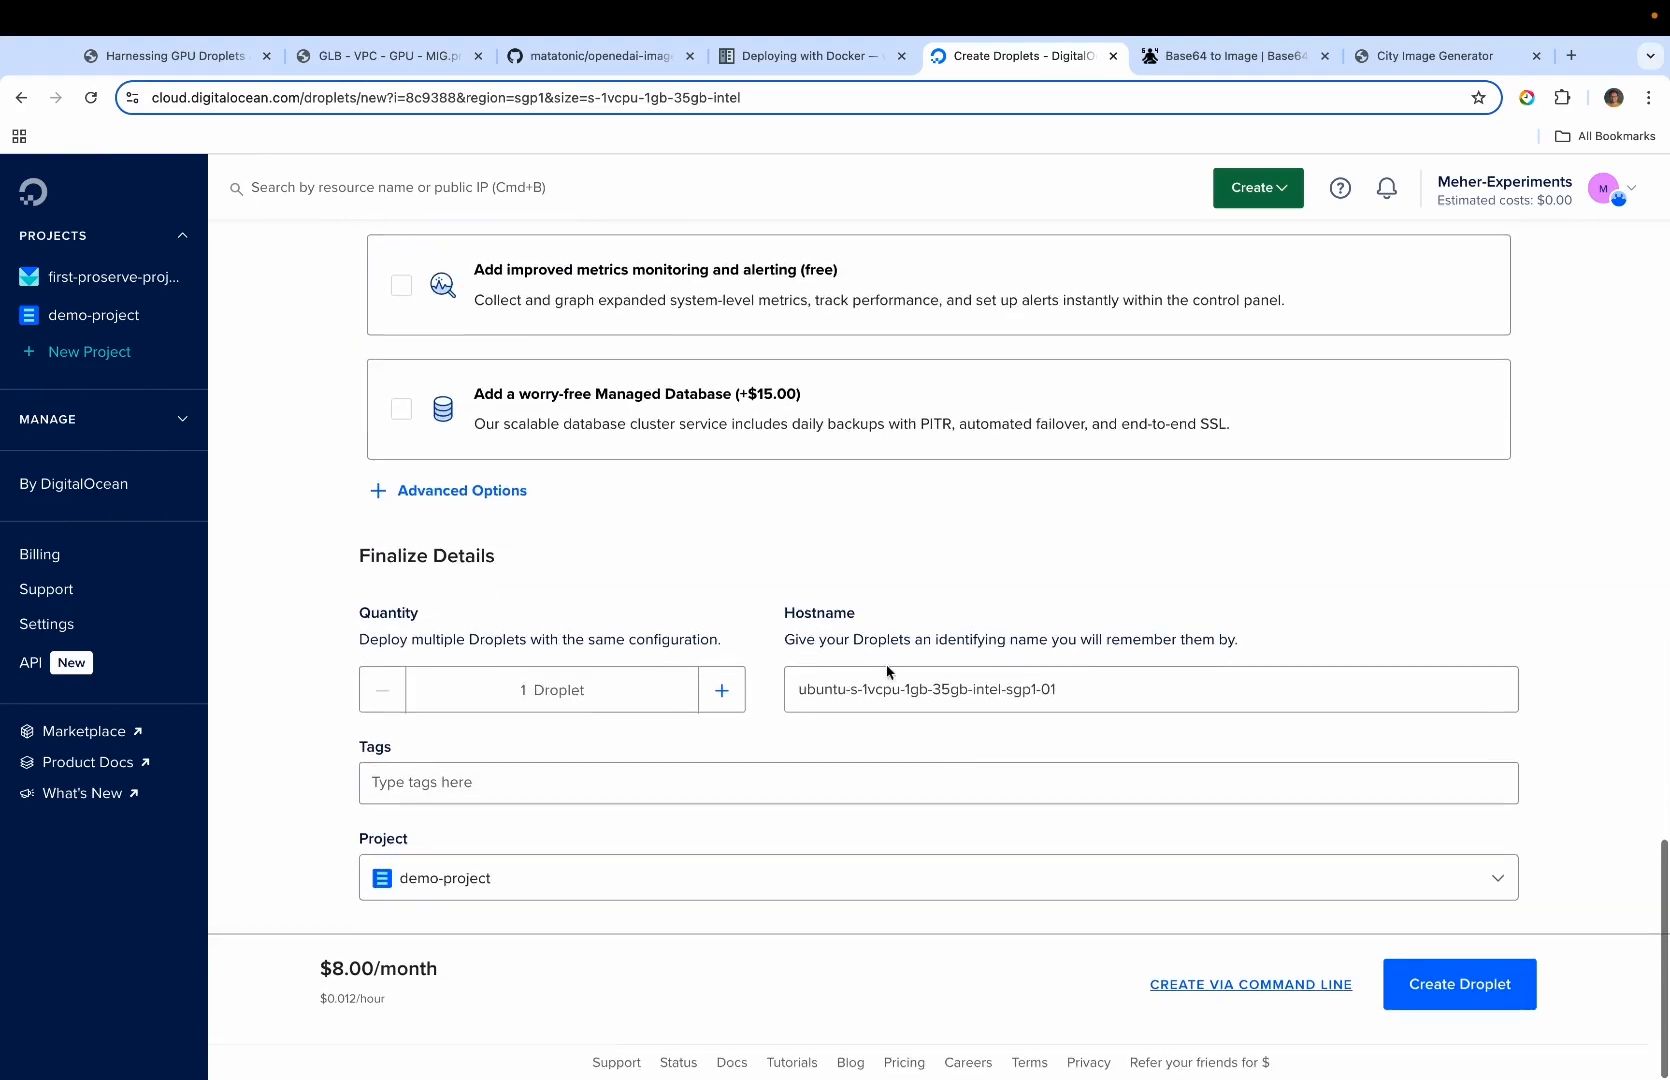
scroll(960, 771, up, 14)
scroll(680, 480, up, 4)
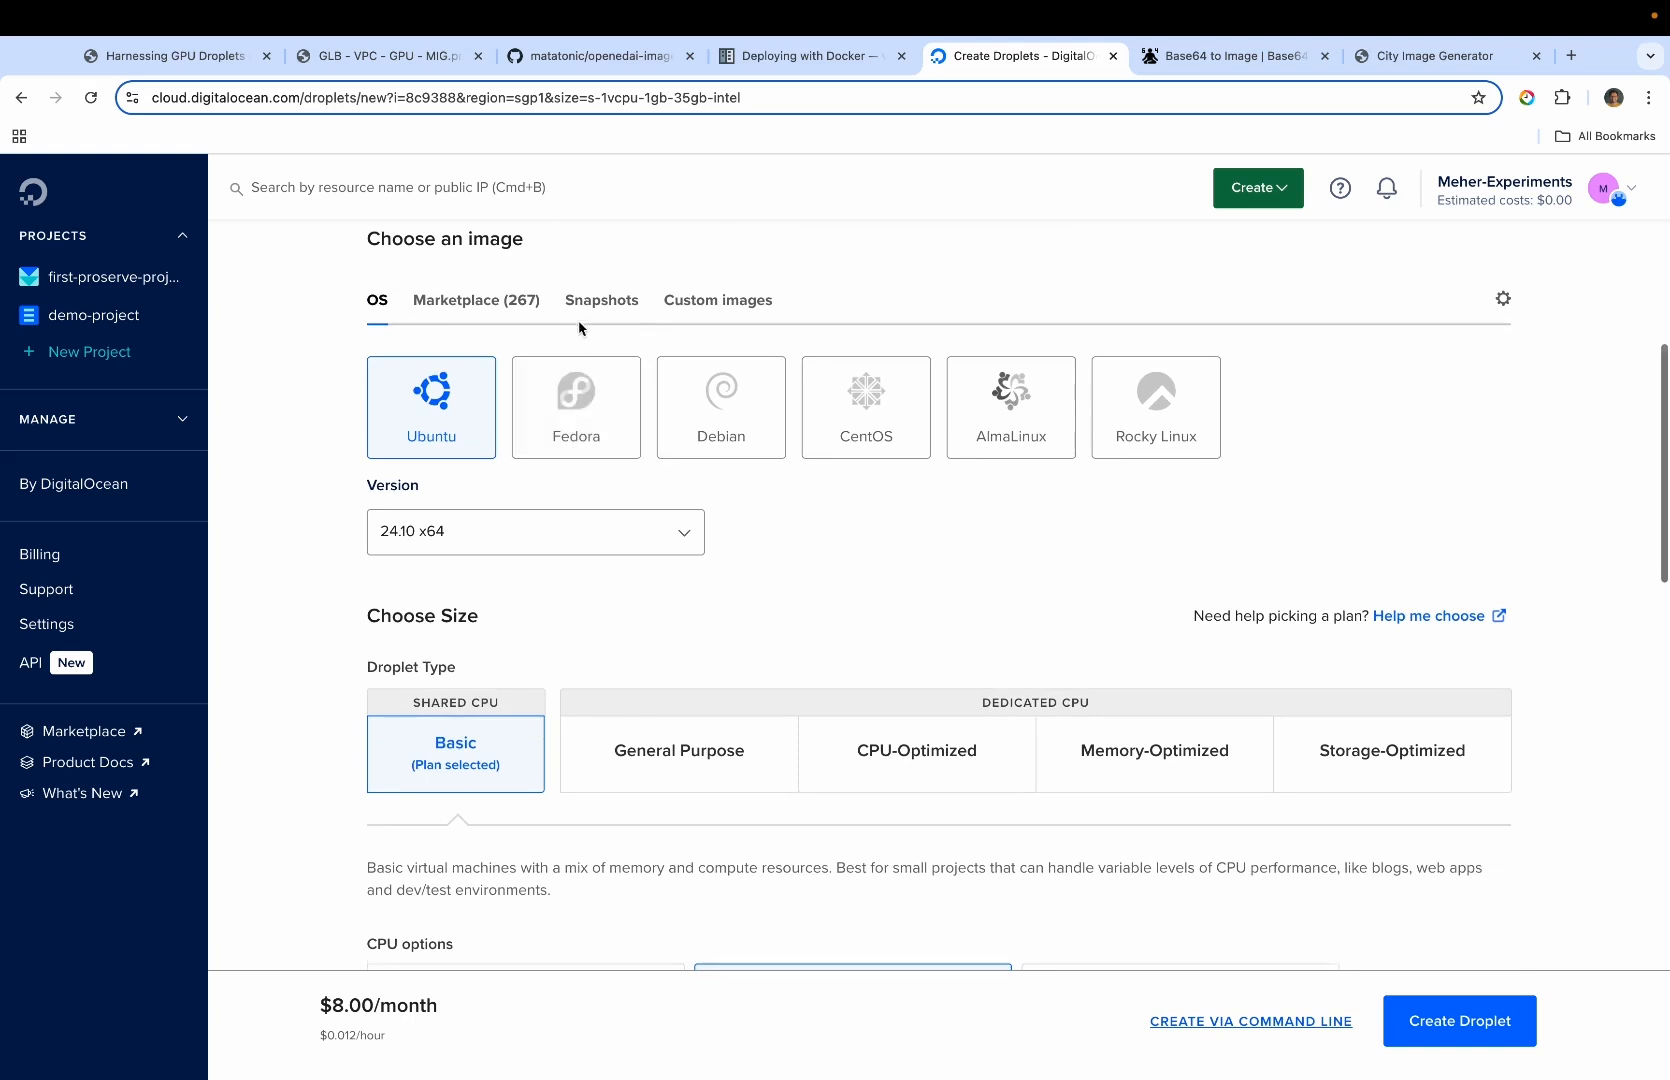
click(628, 312)
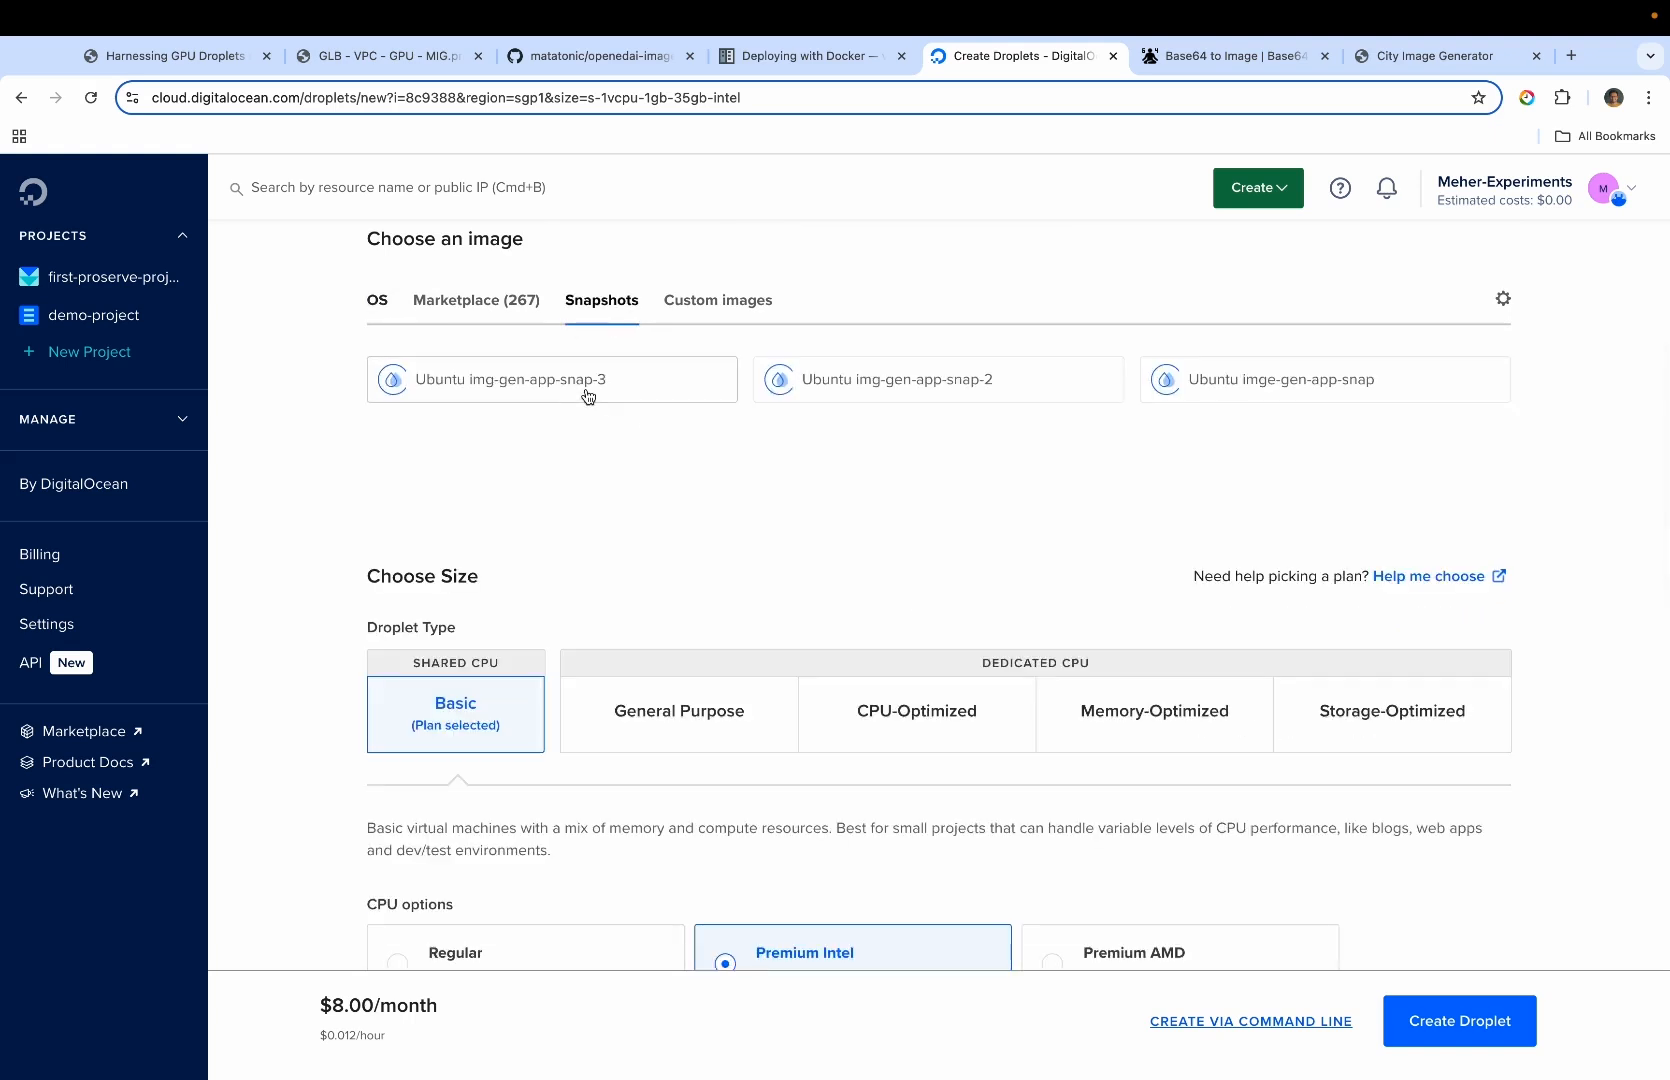
click(590, 399)
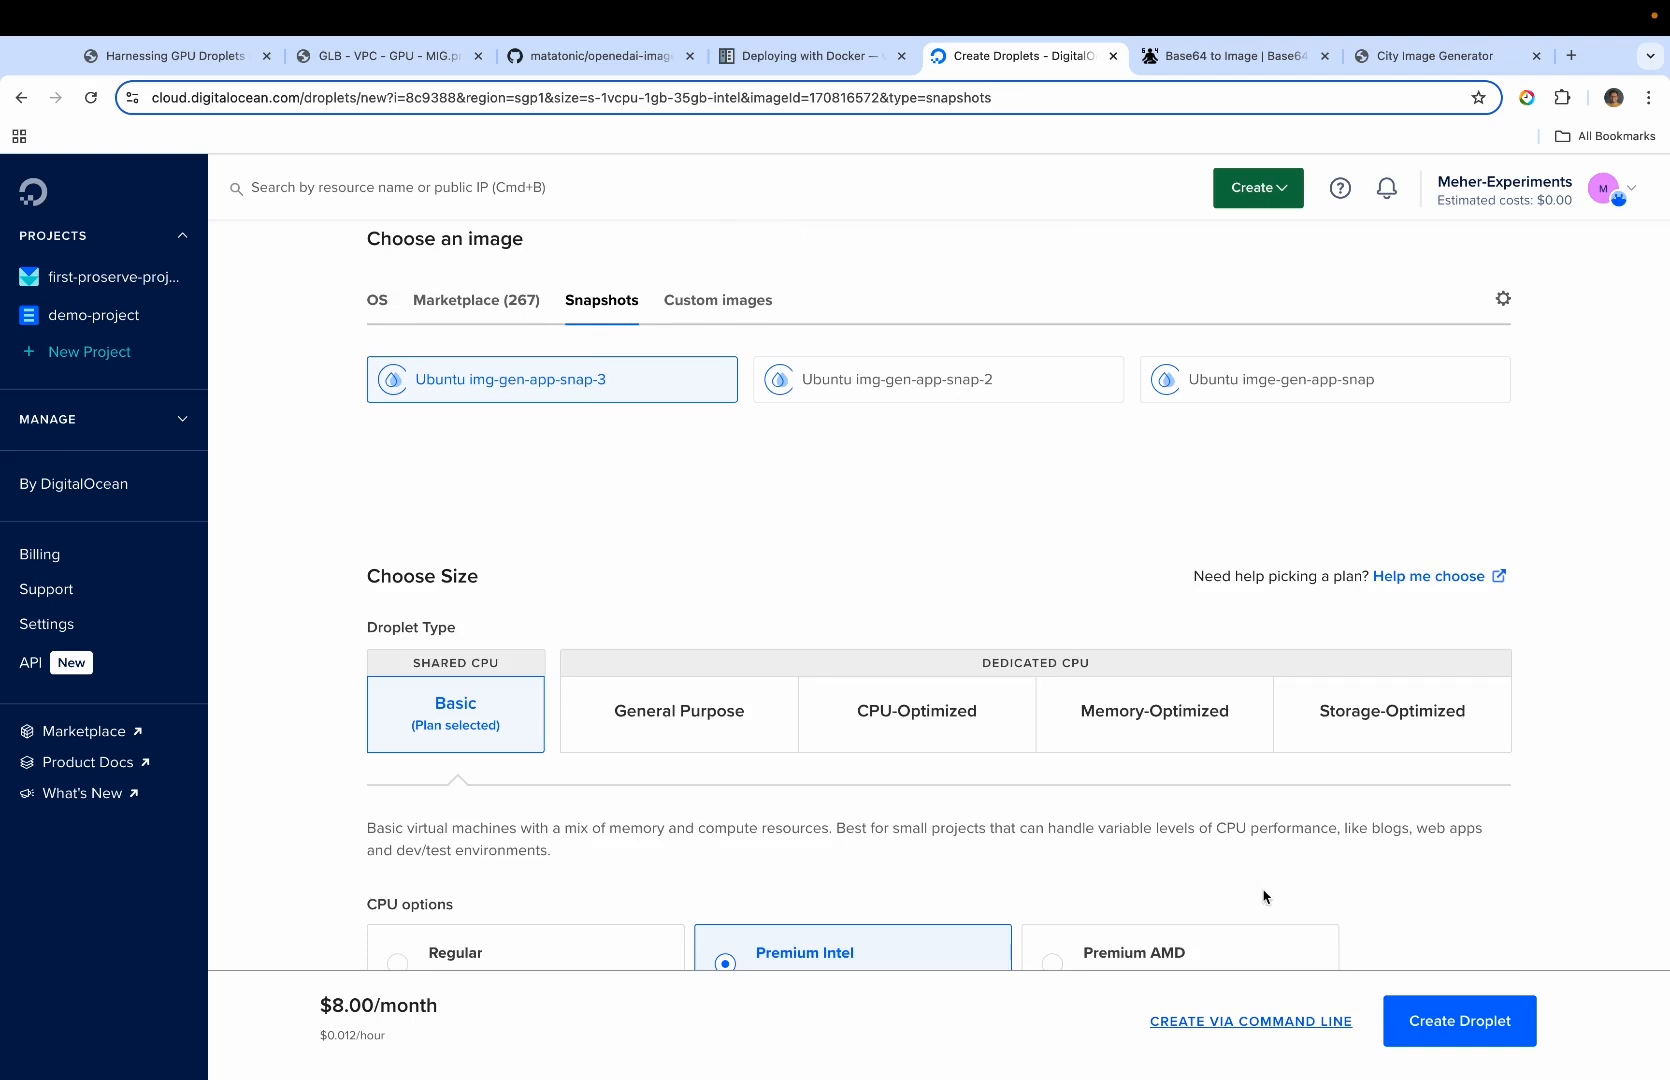
click(1444, 1043)
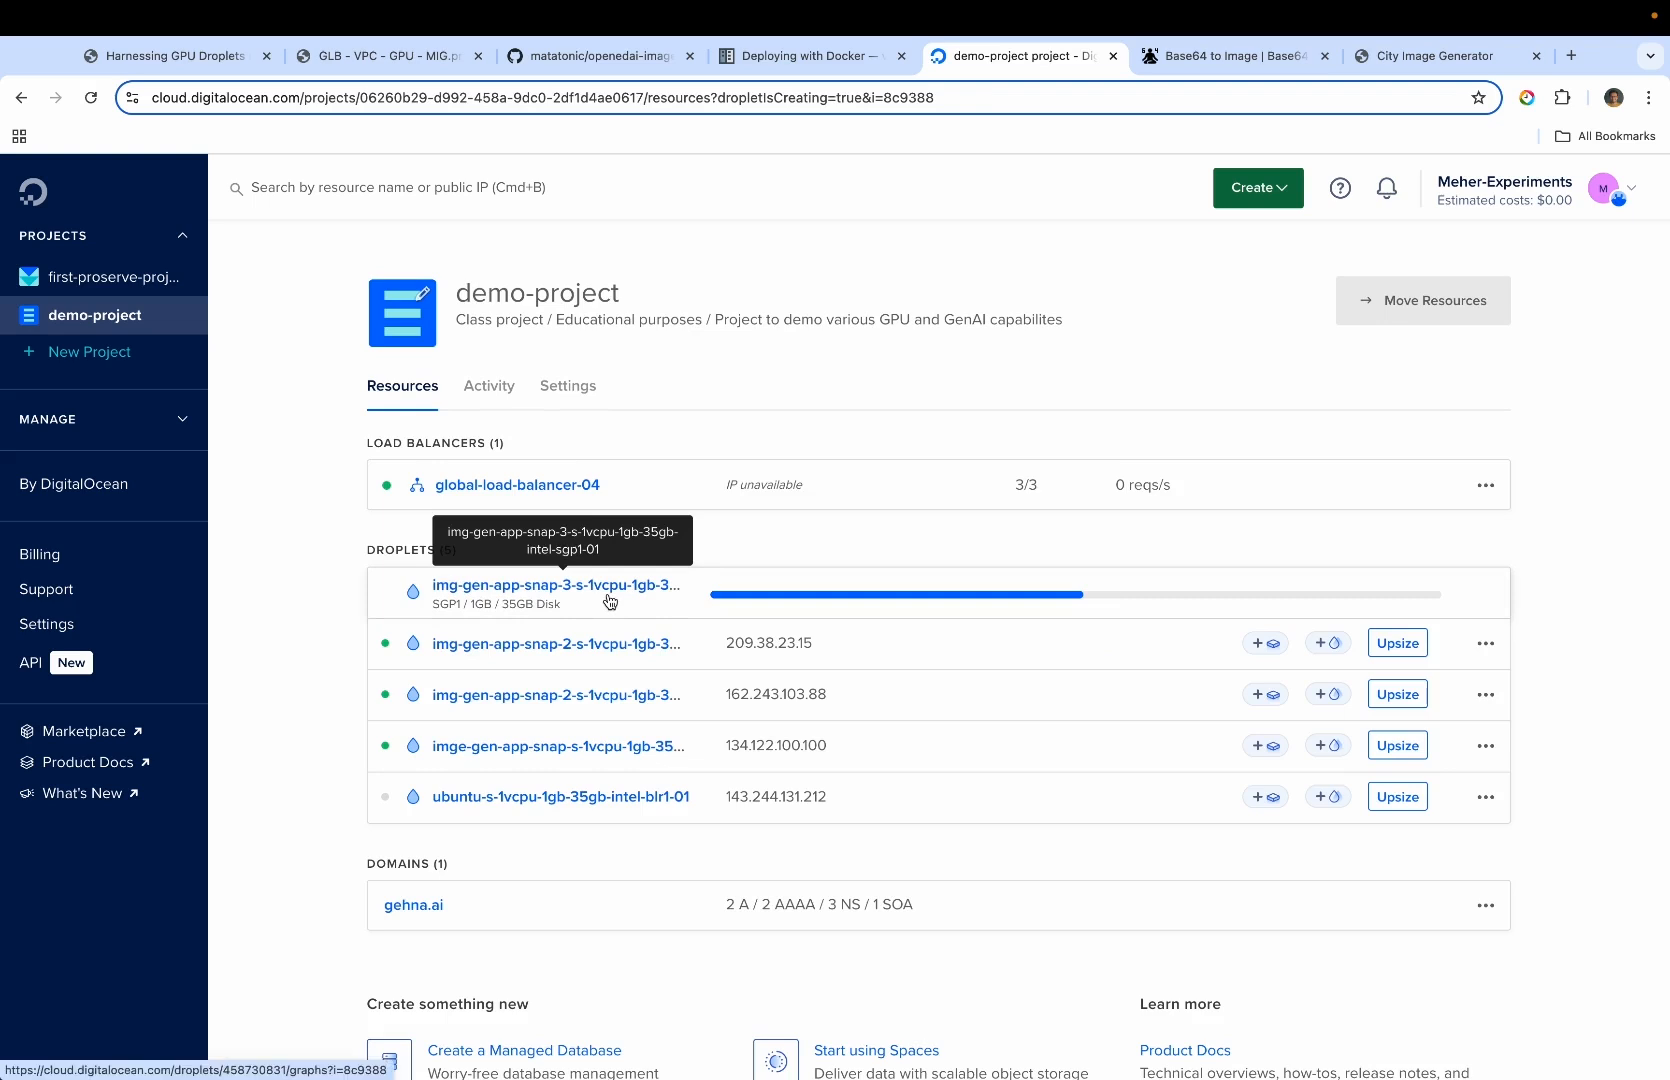
click(610, 601)
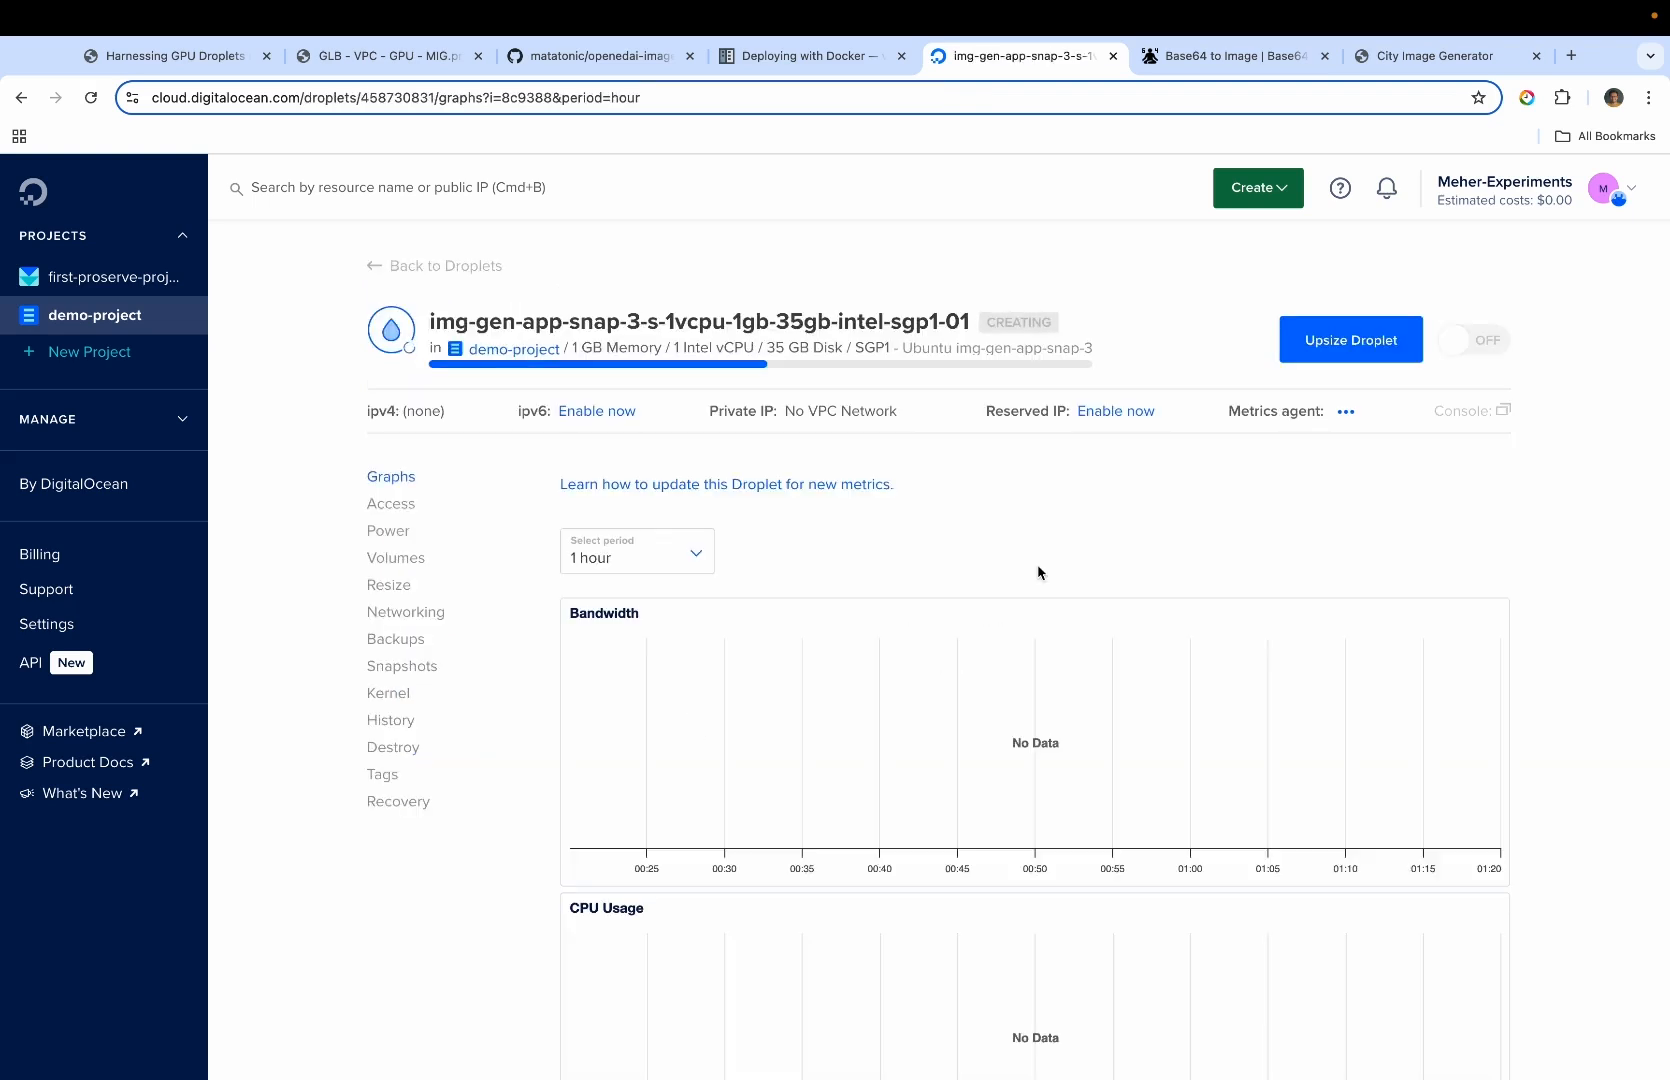
Open the VPC networks list under Networking and examine the peering connections and resources of the regional networks, including Toronto and Singapore
click(122, 433)
click(93, 602)
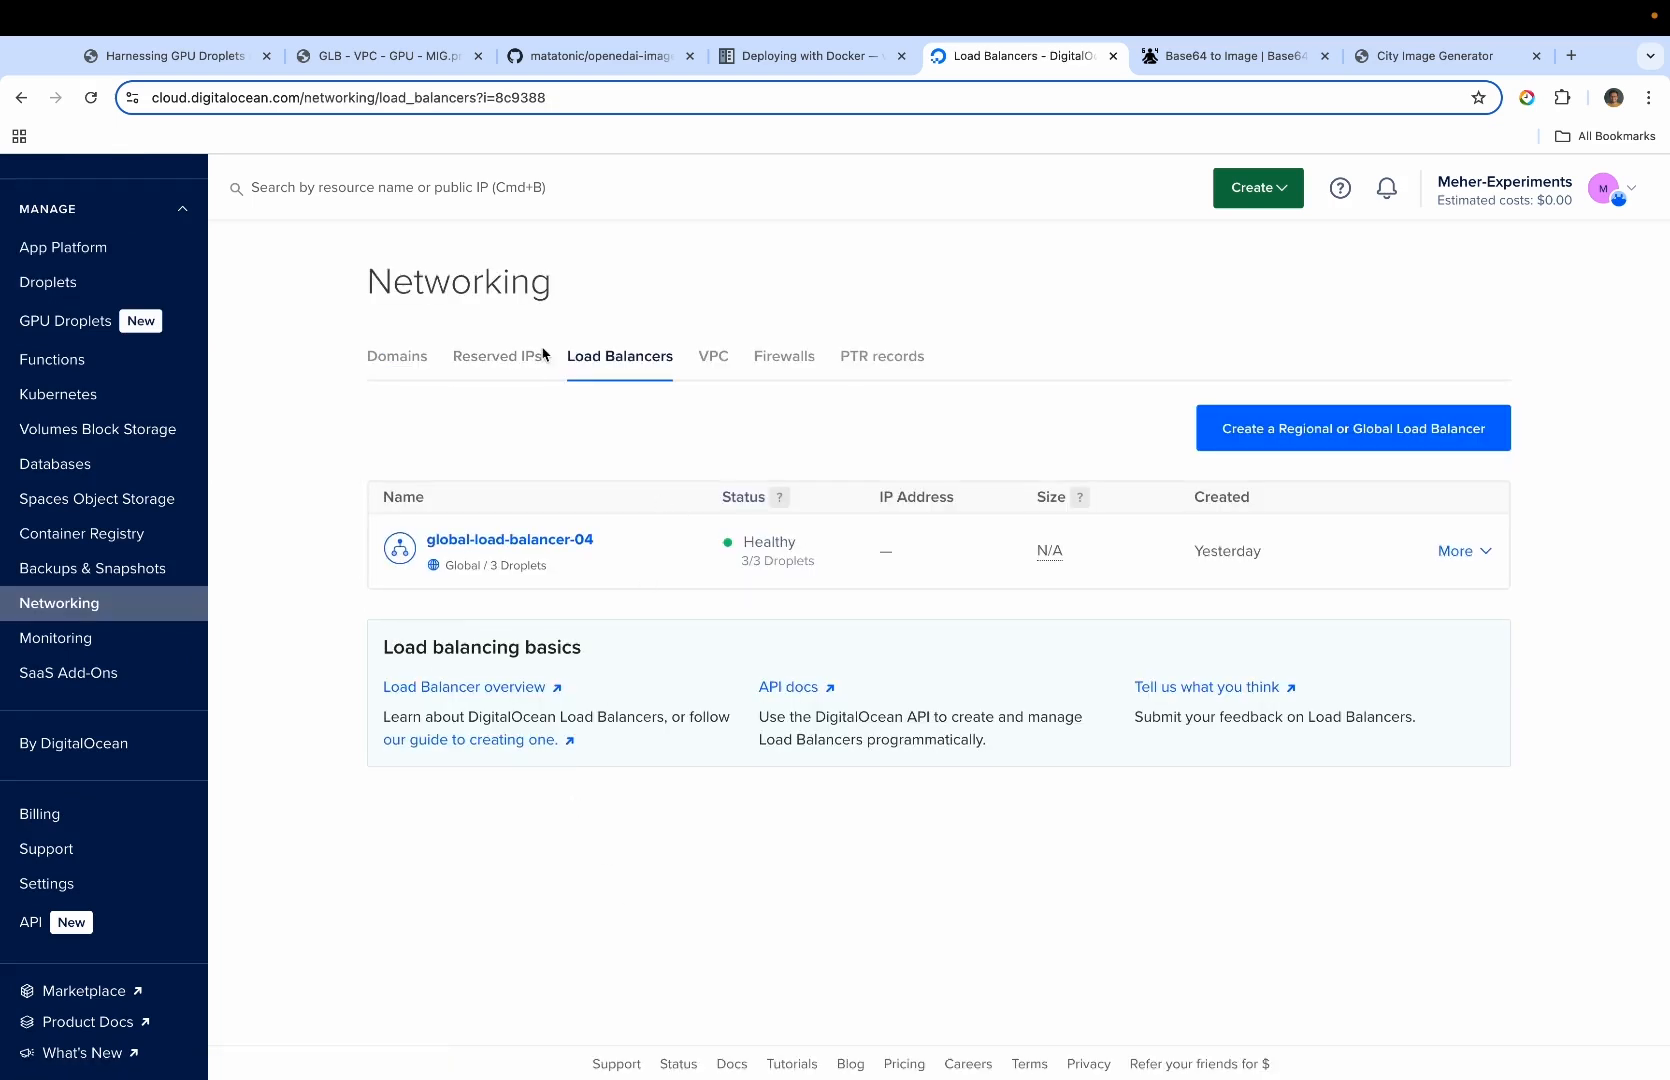
click(712, 376)
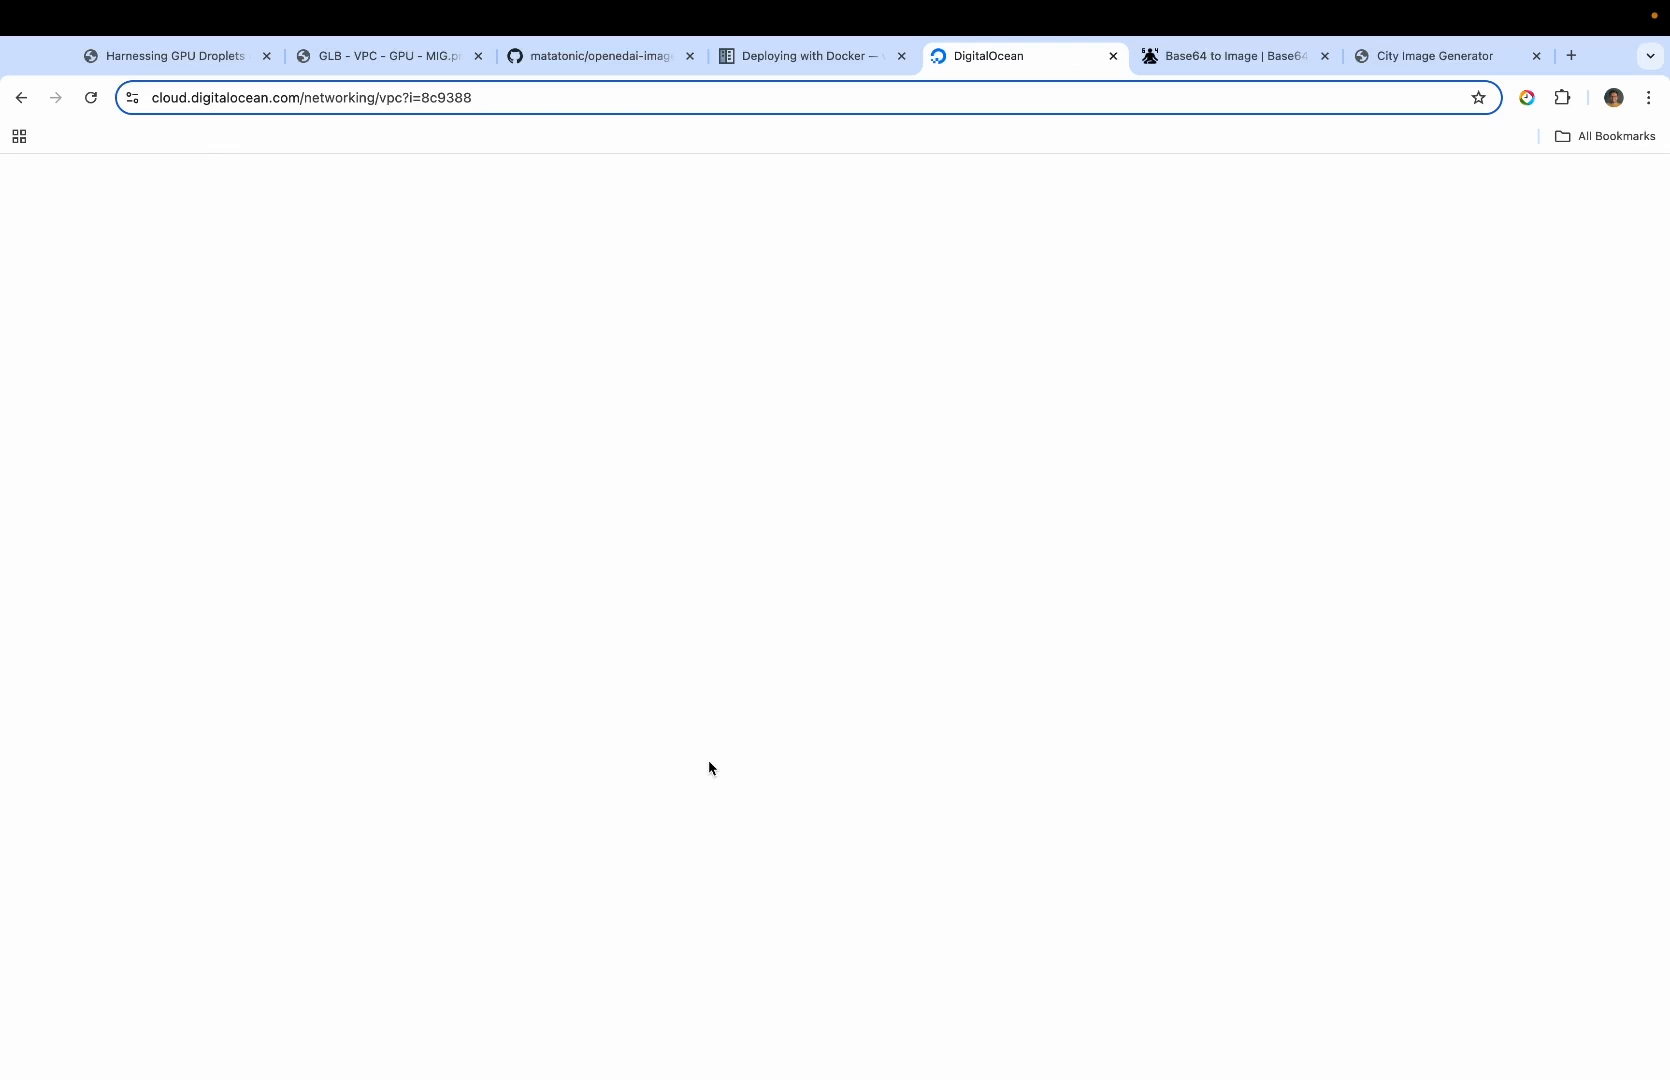
scroll(785, 724, down, 2)
scroll(783, 723, up, 2)
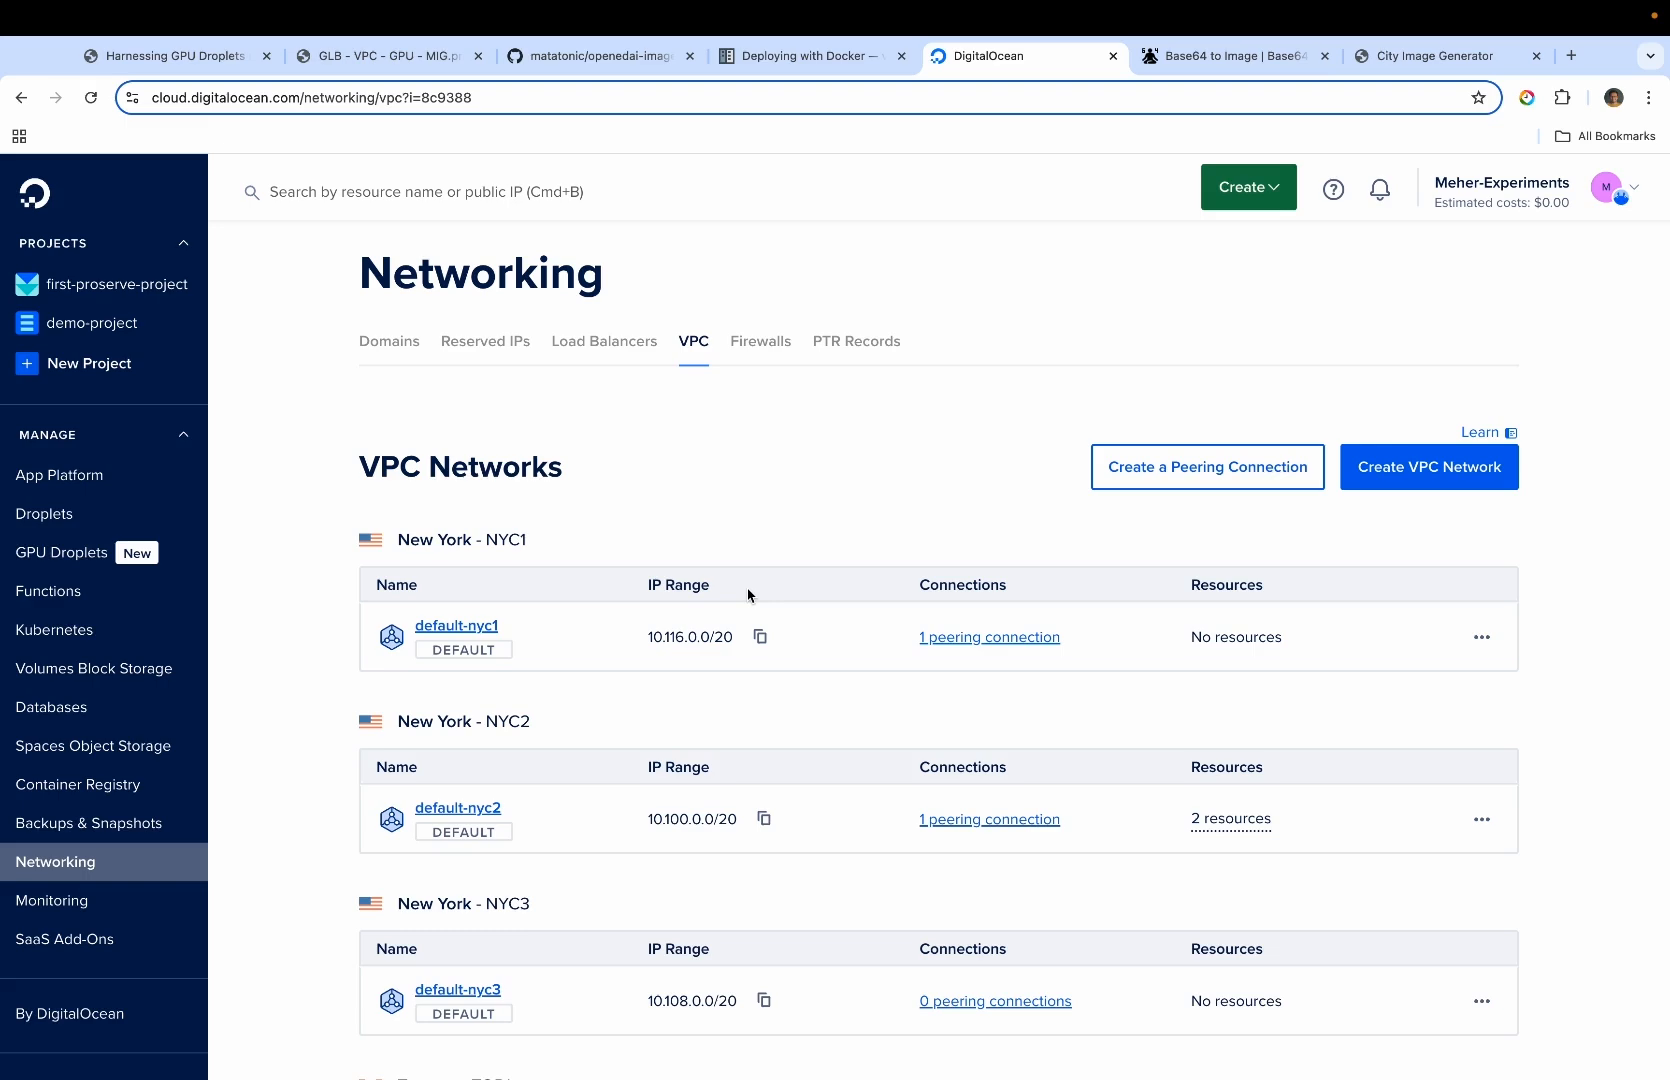
scroll(780, 660, down, 3)
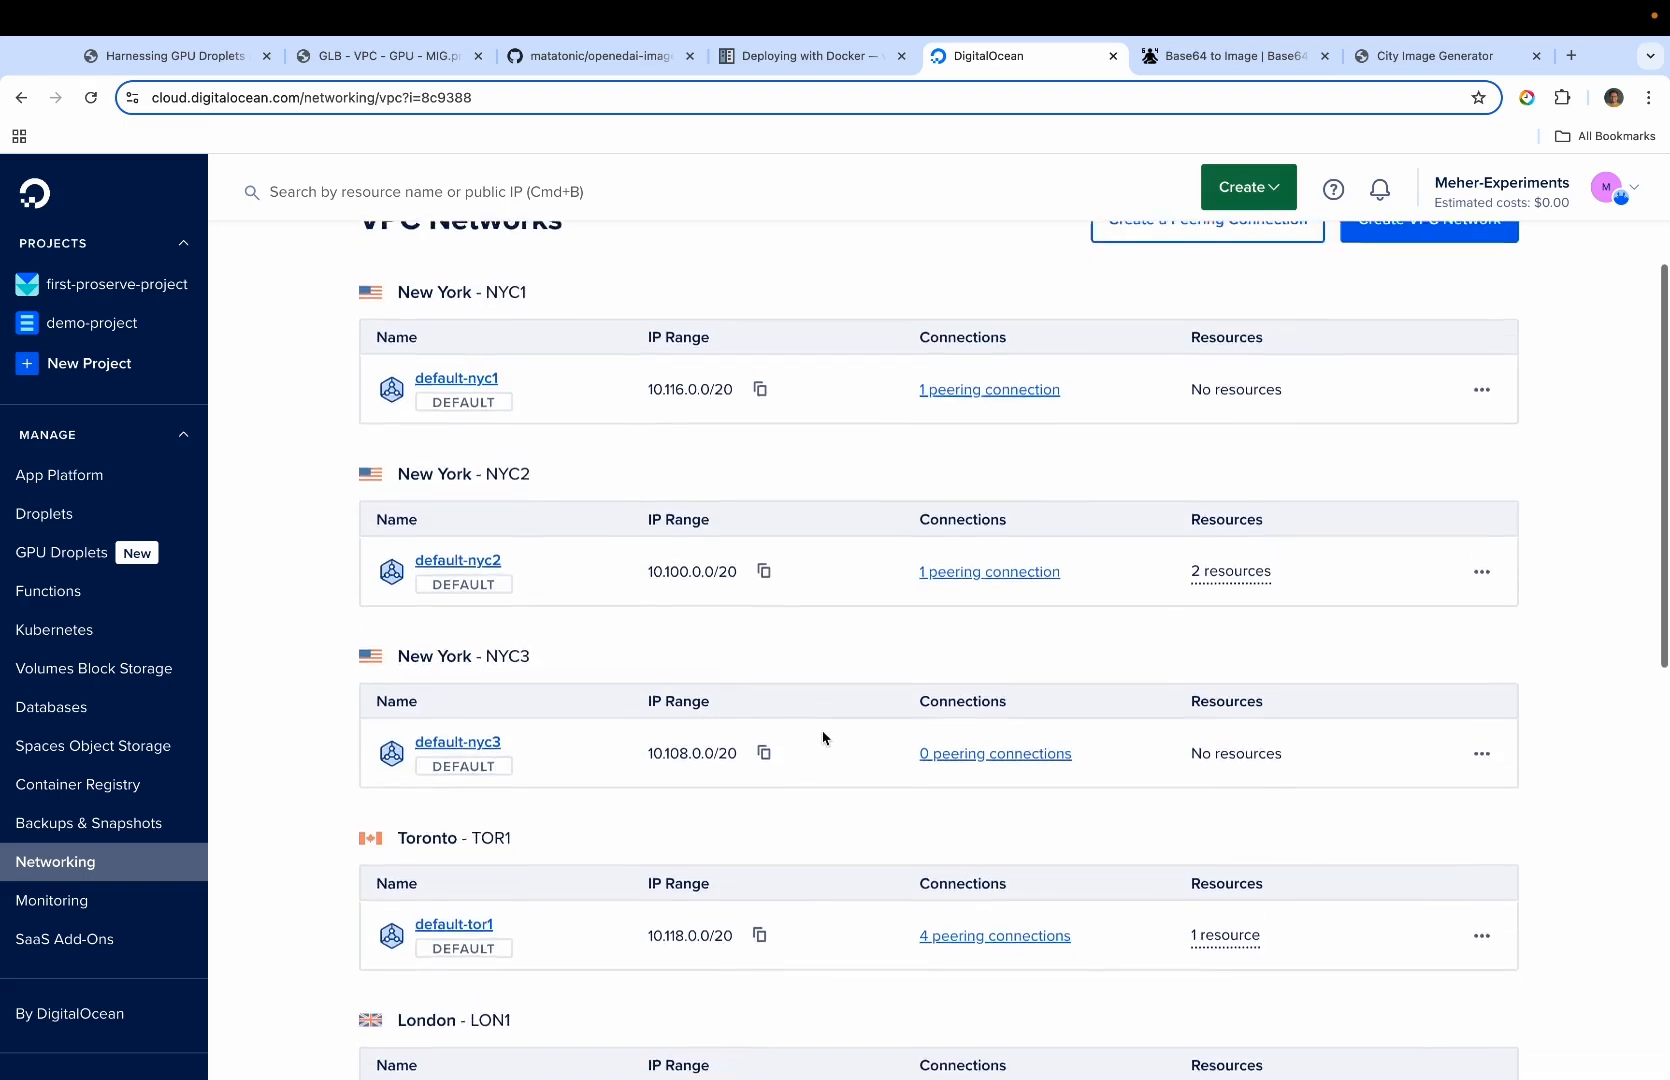
scroll(905, 528, up, 1)
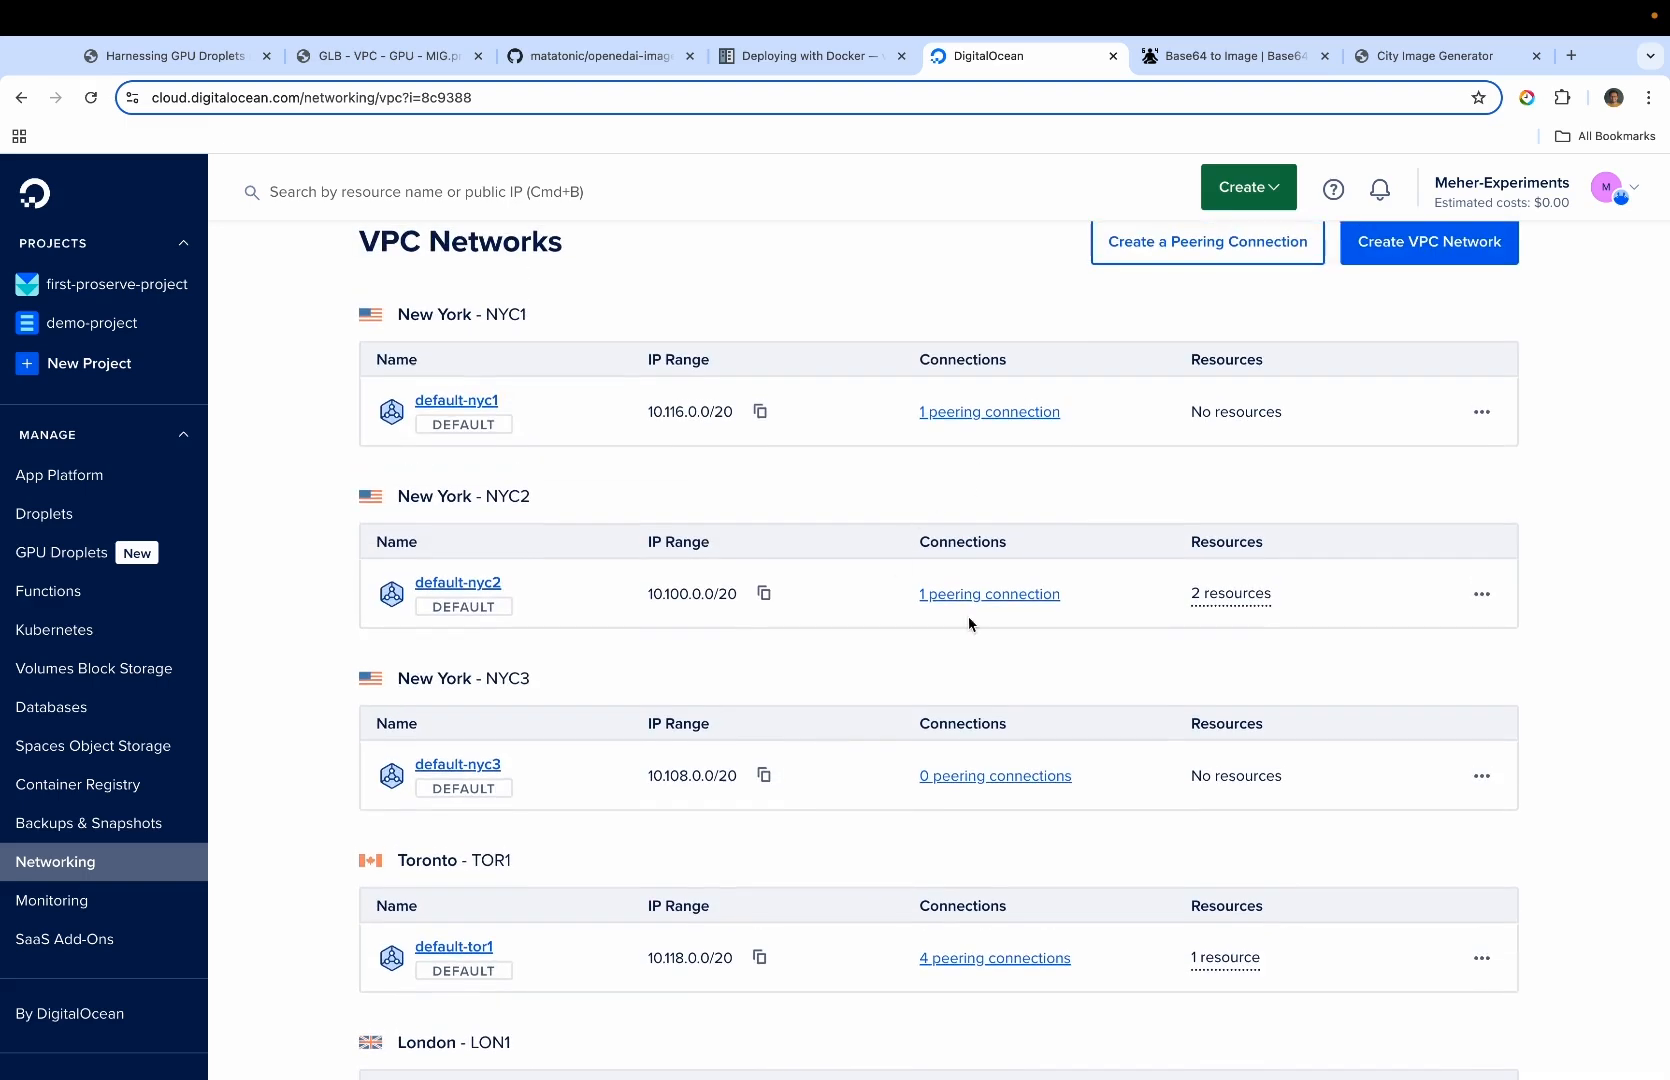
scroll(977, 671, down, 1)
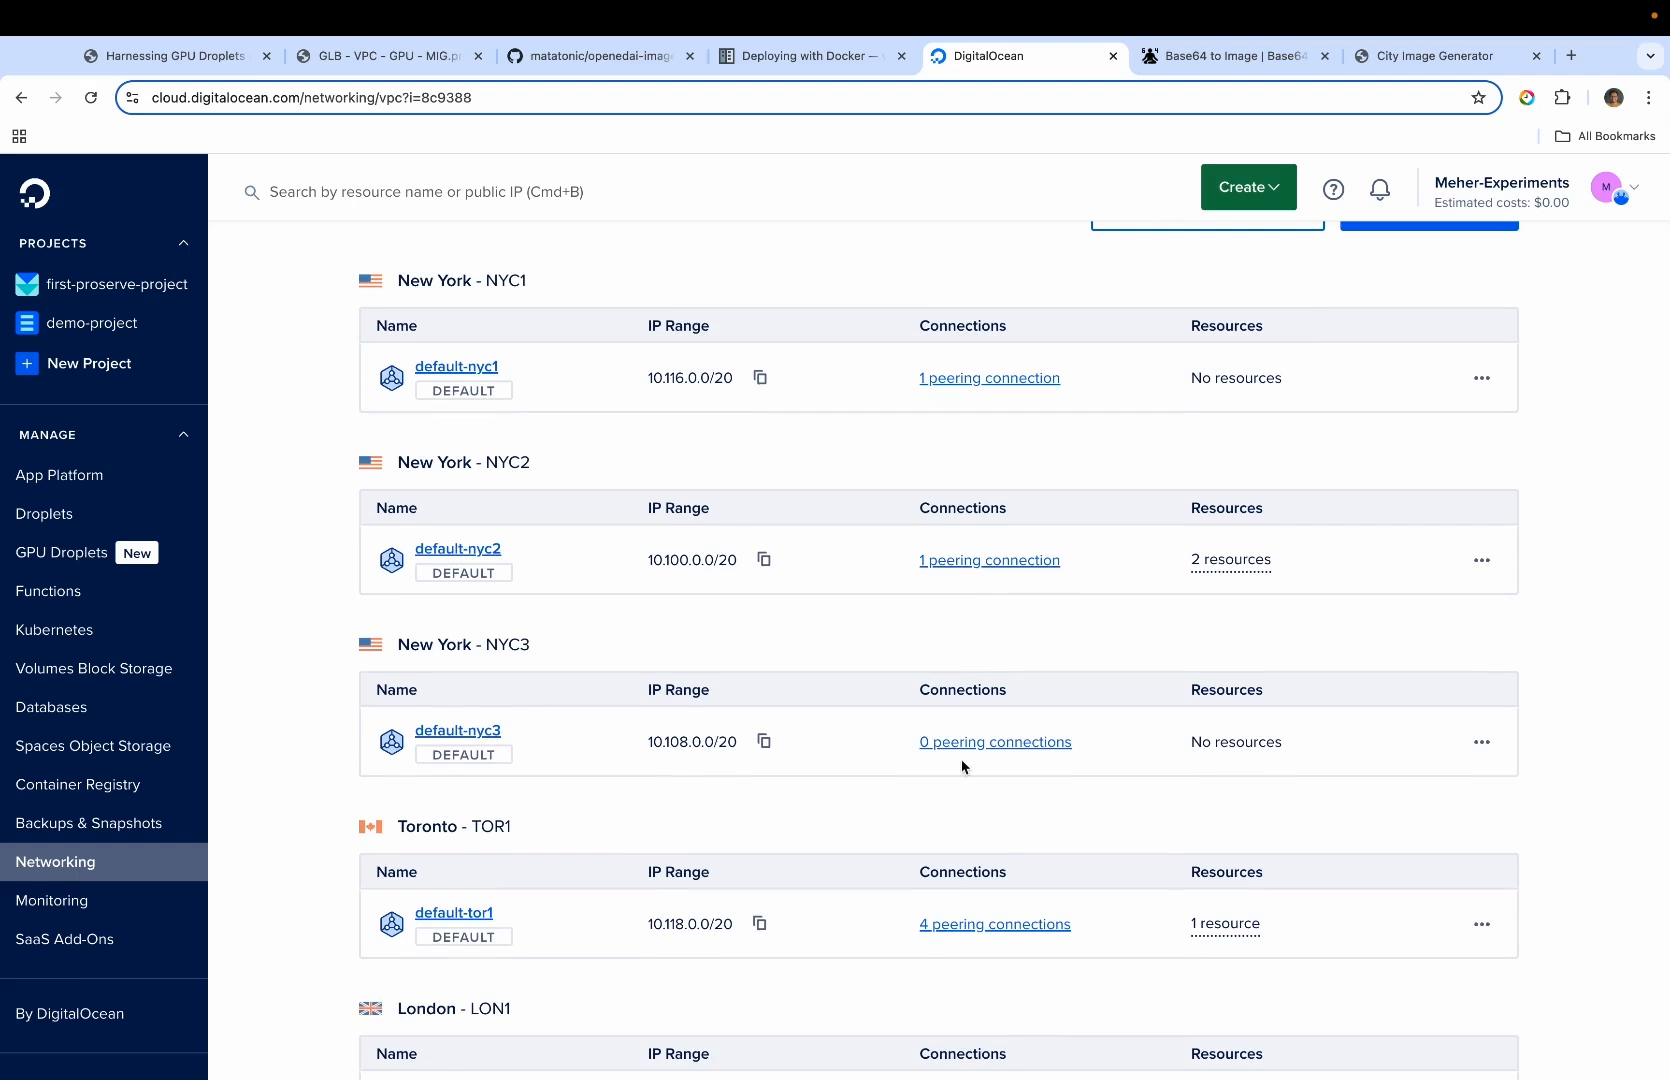
scroll(965, 780, down, 2)
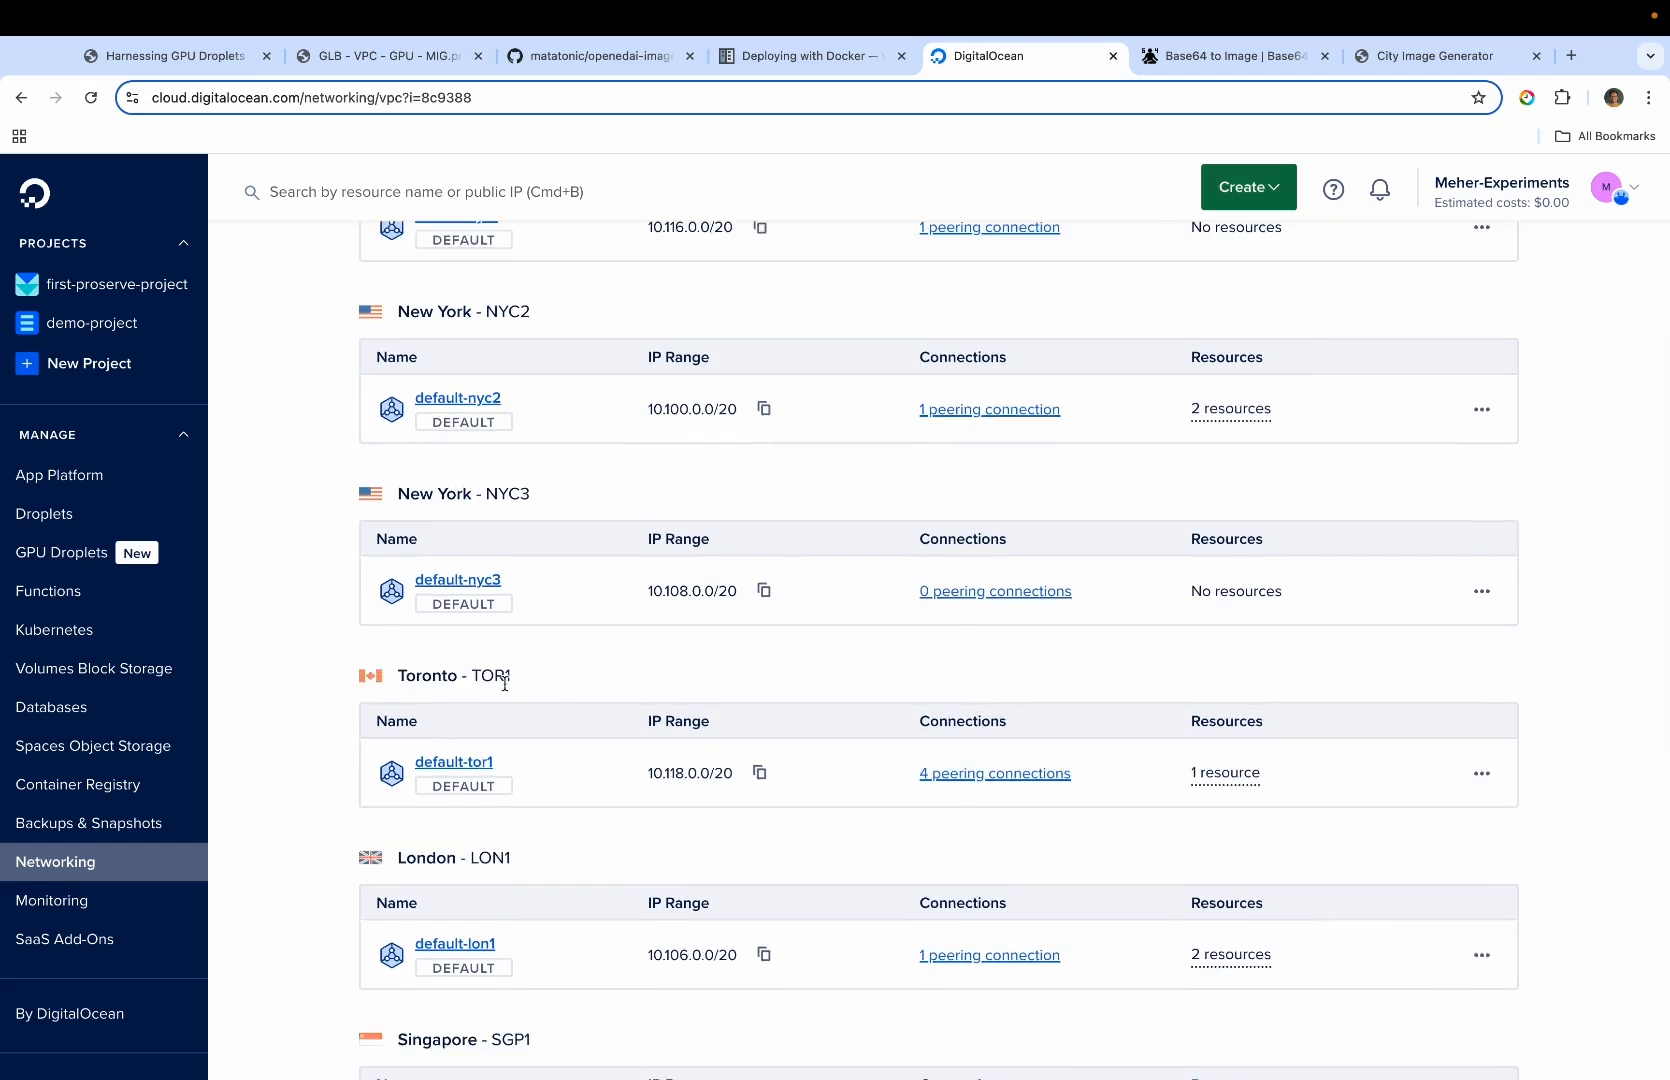
scroll(651, 820, up, 3)
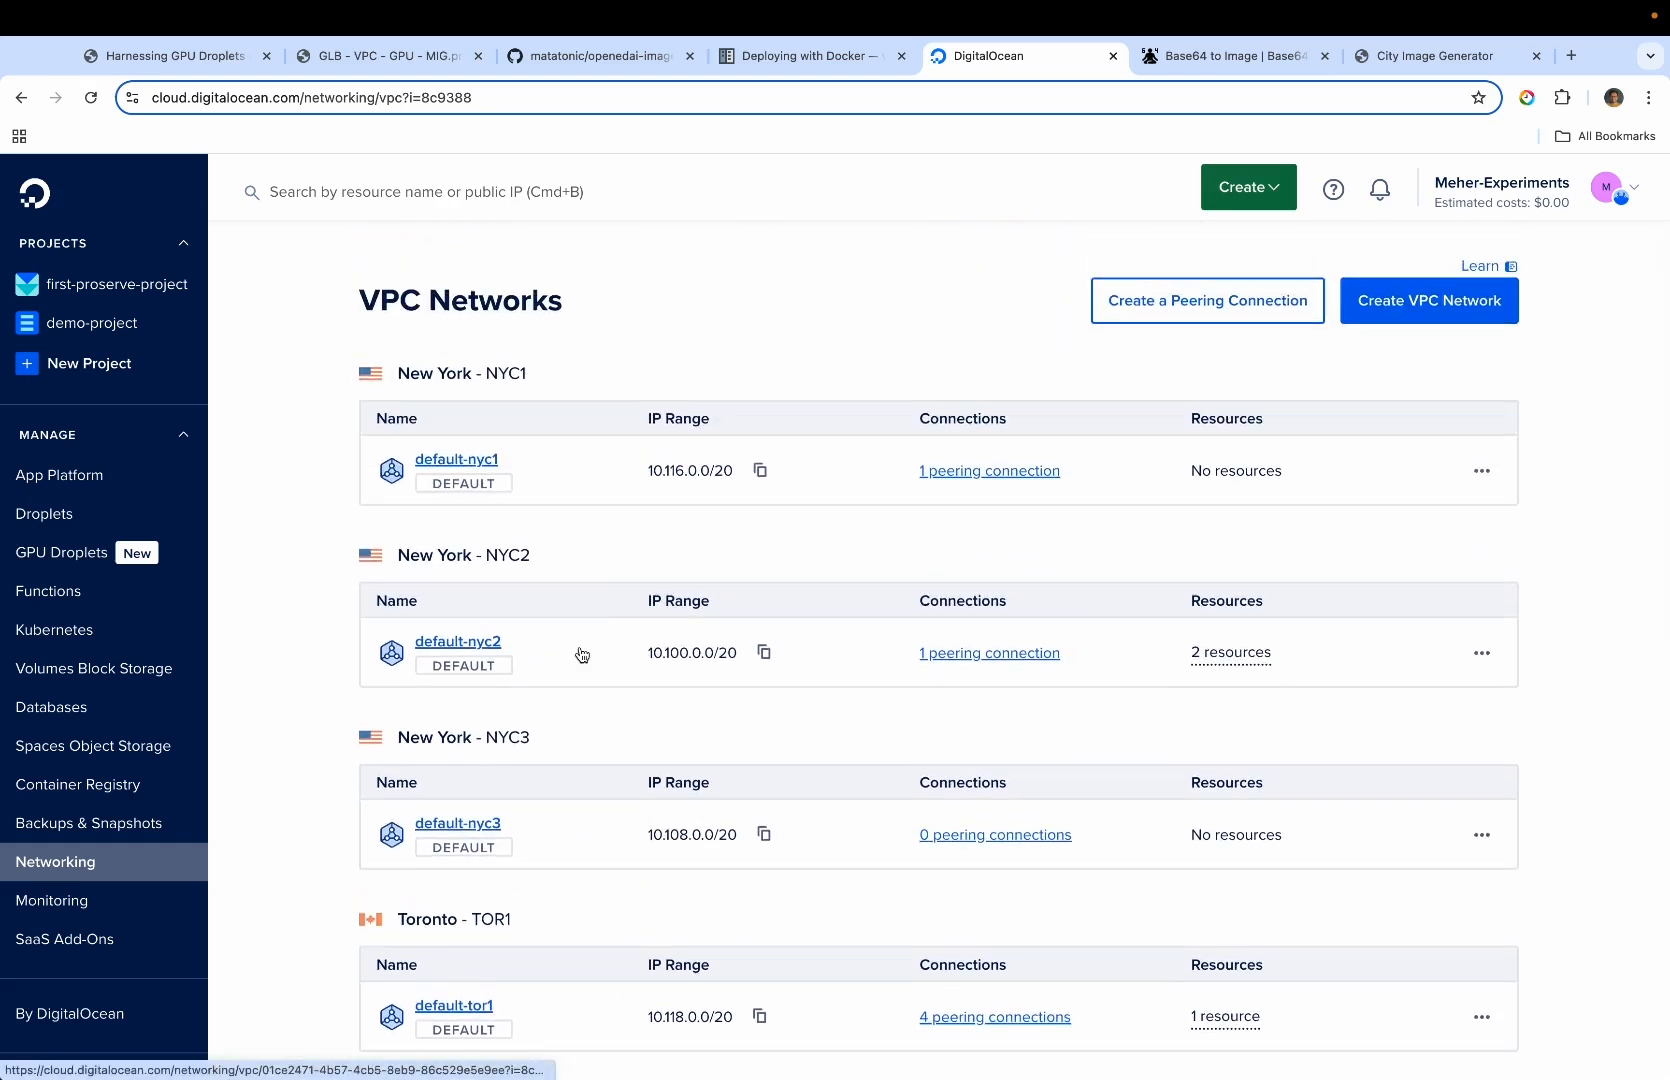
scroll(580, 655, down, 5)
scroll(615, 663, up, 4)
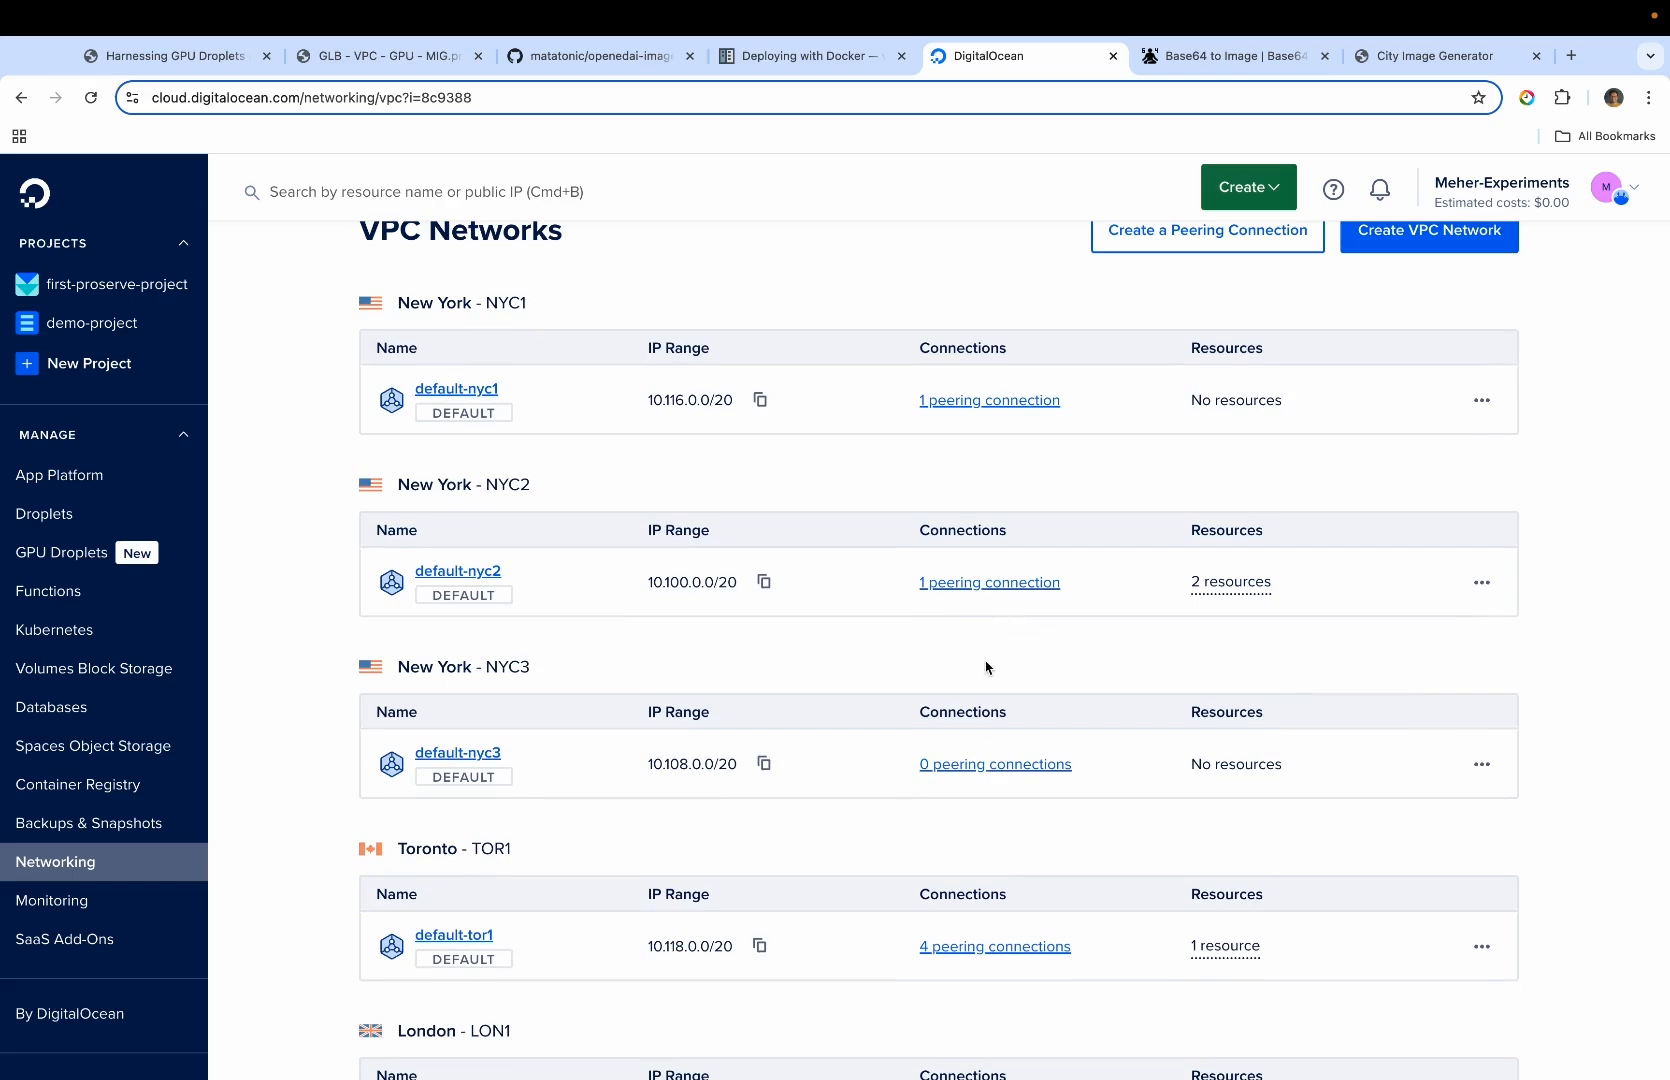
scroll(983, 612, down, 7)
scroll(1003, 620, down, 4)
scroll(559, 686, up, 4)
scroll(560, 687, up, 1)
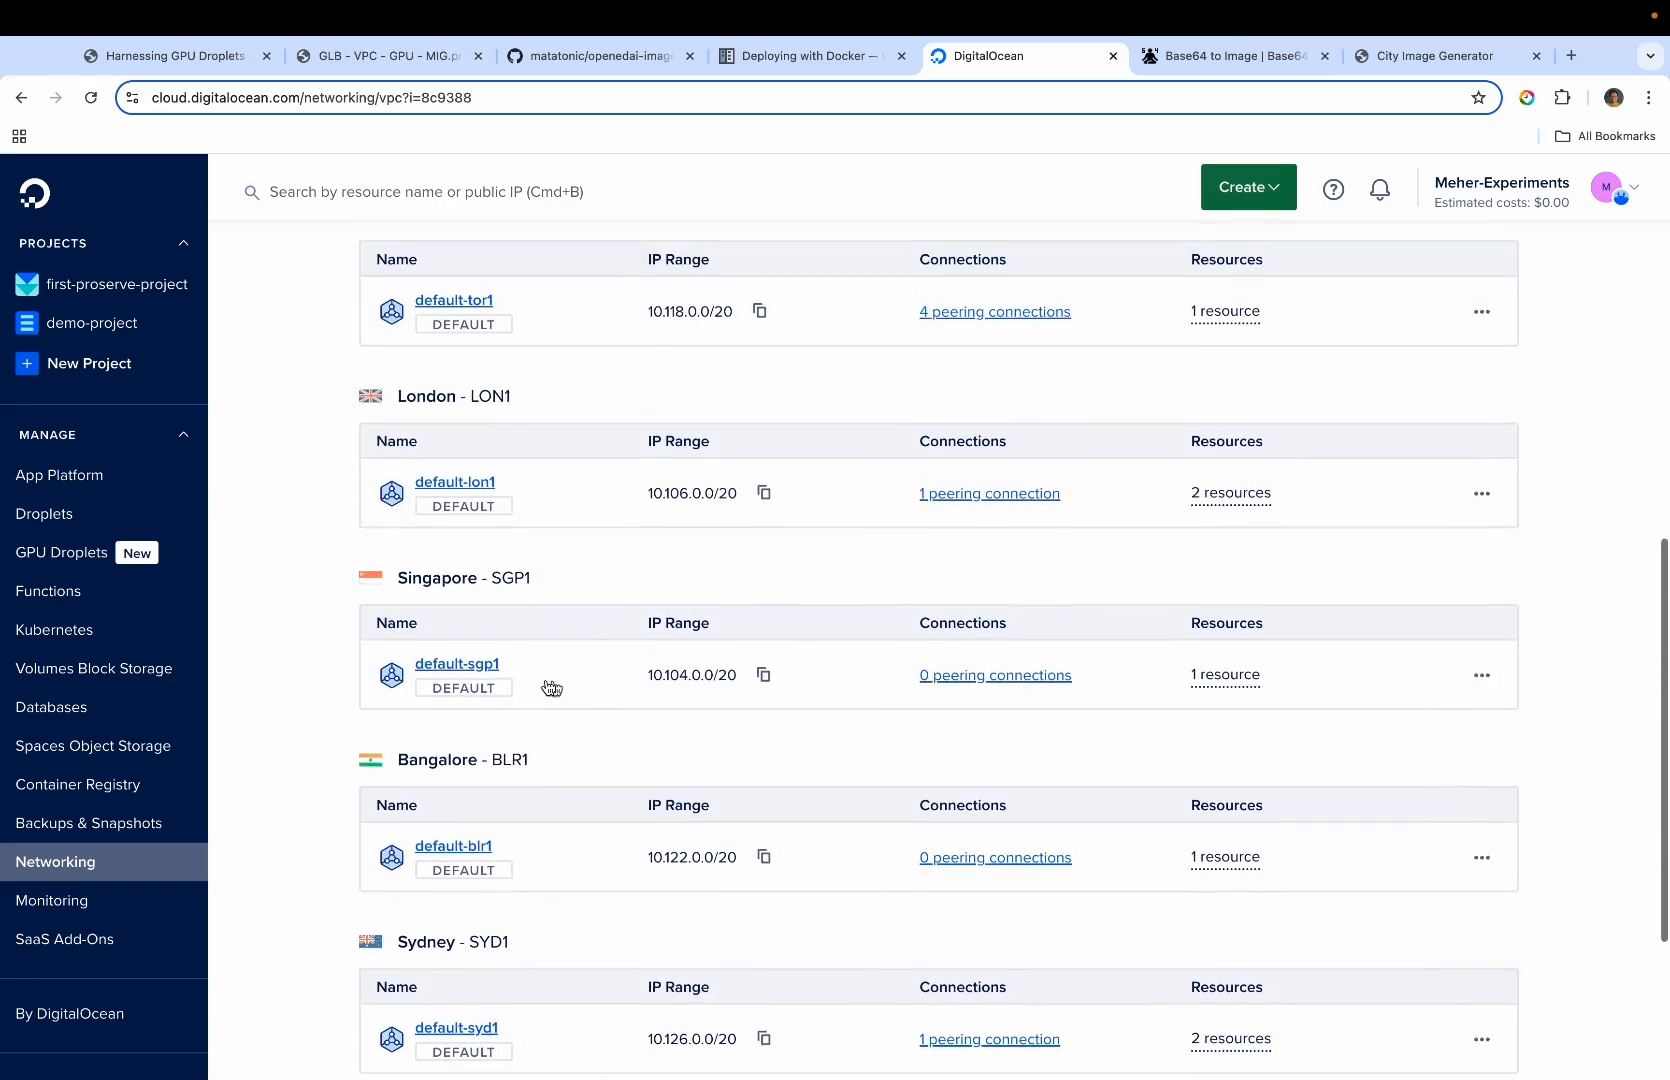
Create a VPC peering connection from the default-sgp1 network to default-tor1, keeping the suggested name
click(1005, 676)
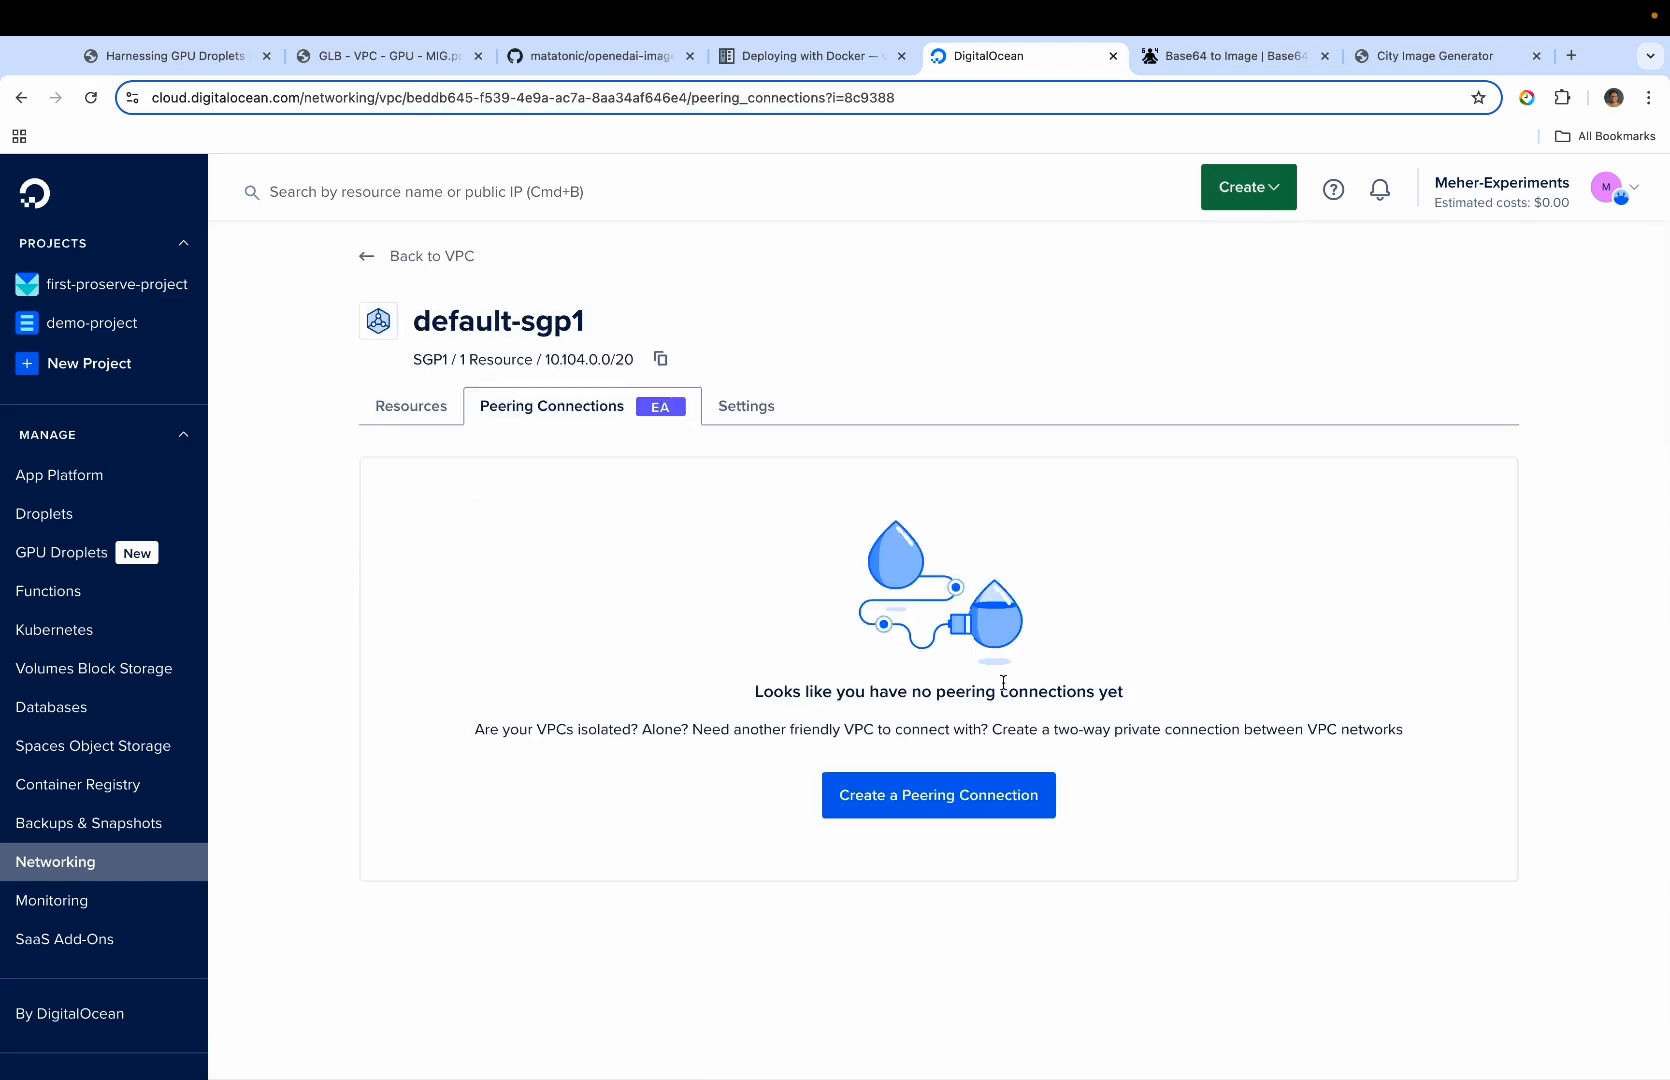
click(951, 797)
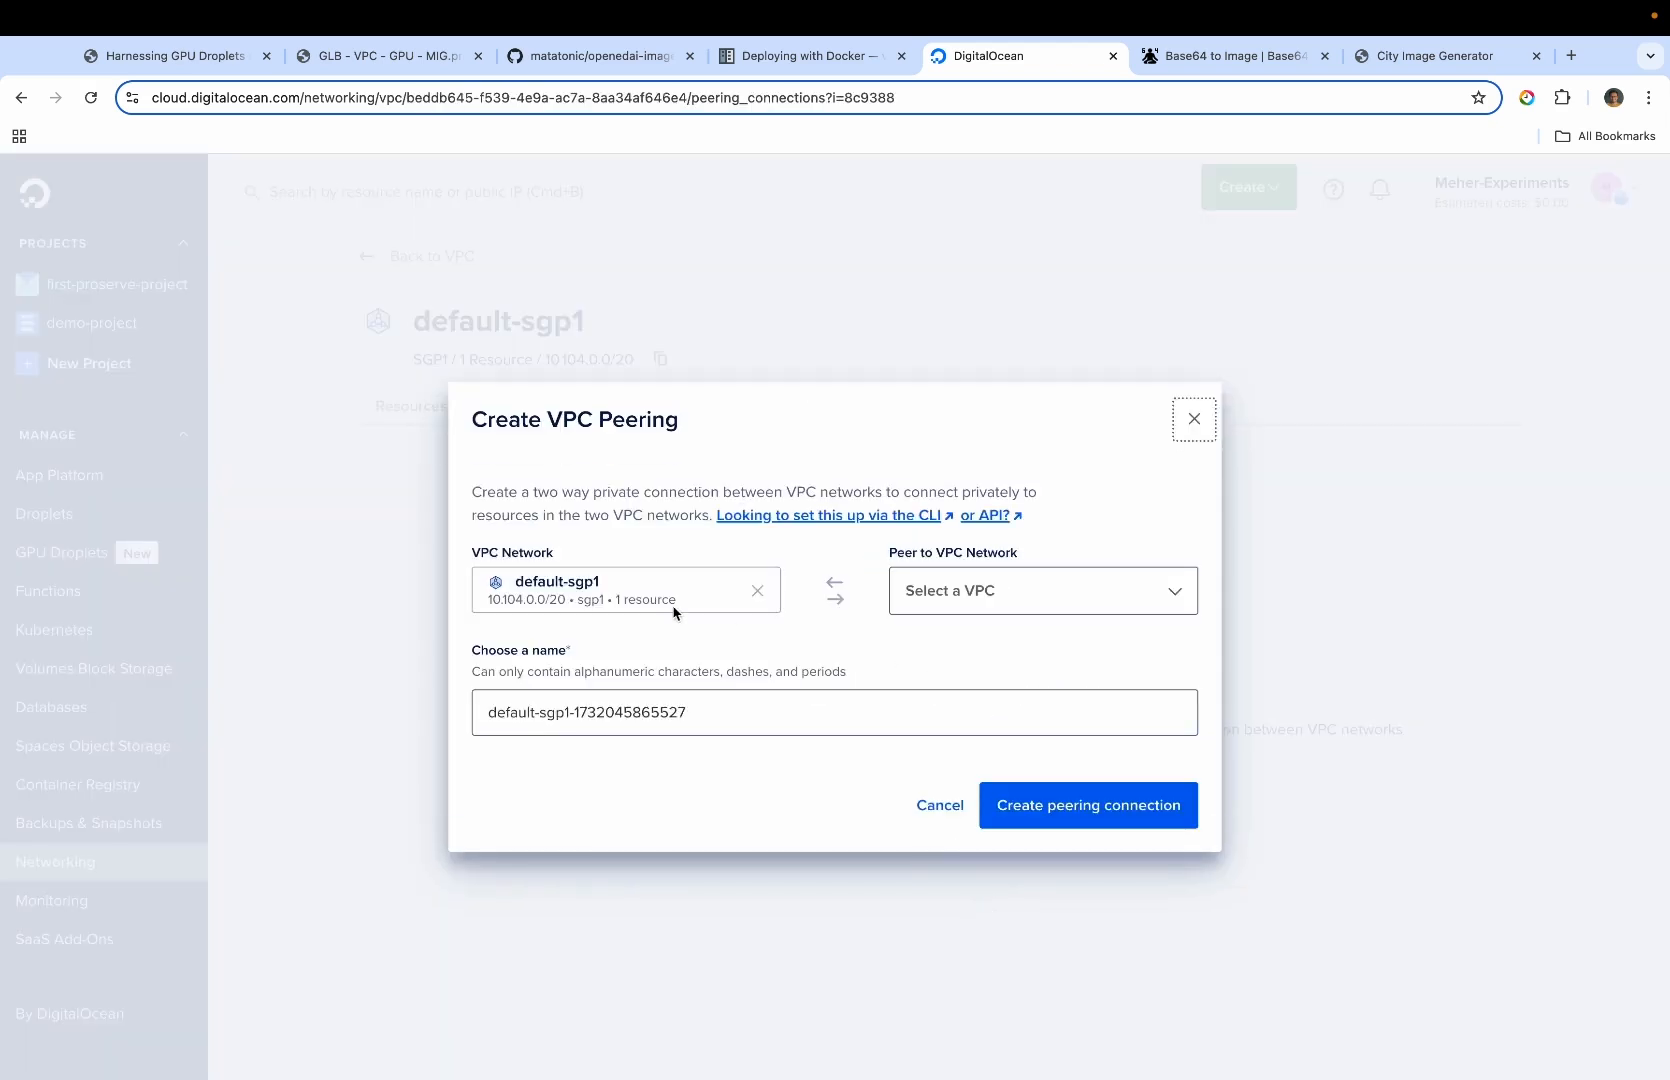
click(1011, 590)
scroll(1006, 740, down, 3)
scroll(1006, 740, down, 2)
click(985, 680)
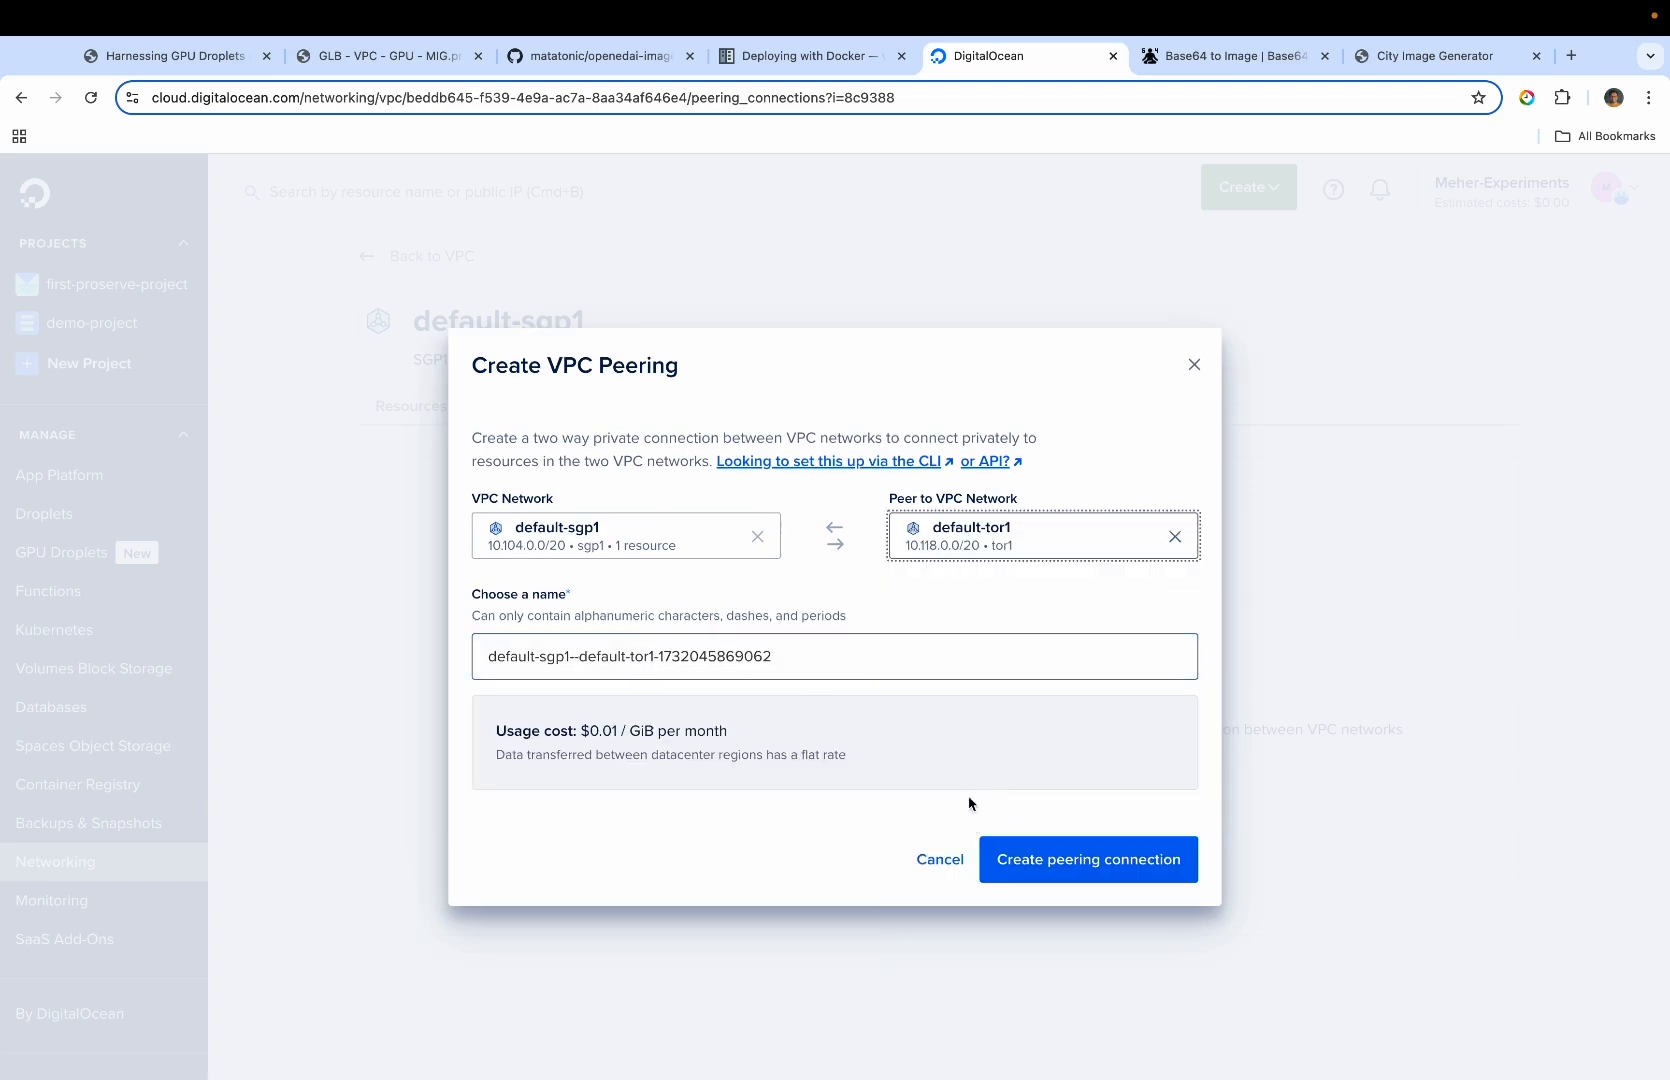
click(1033, 864)
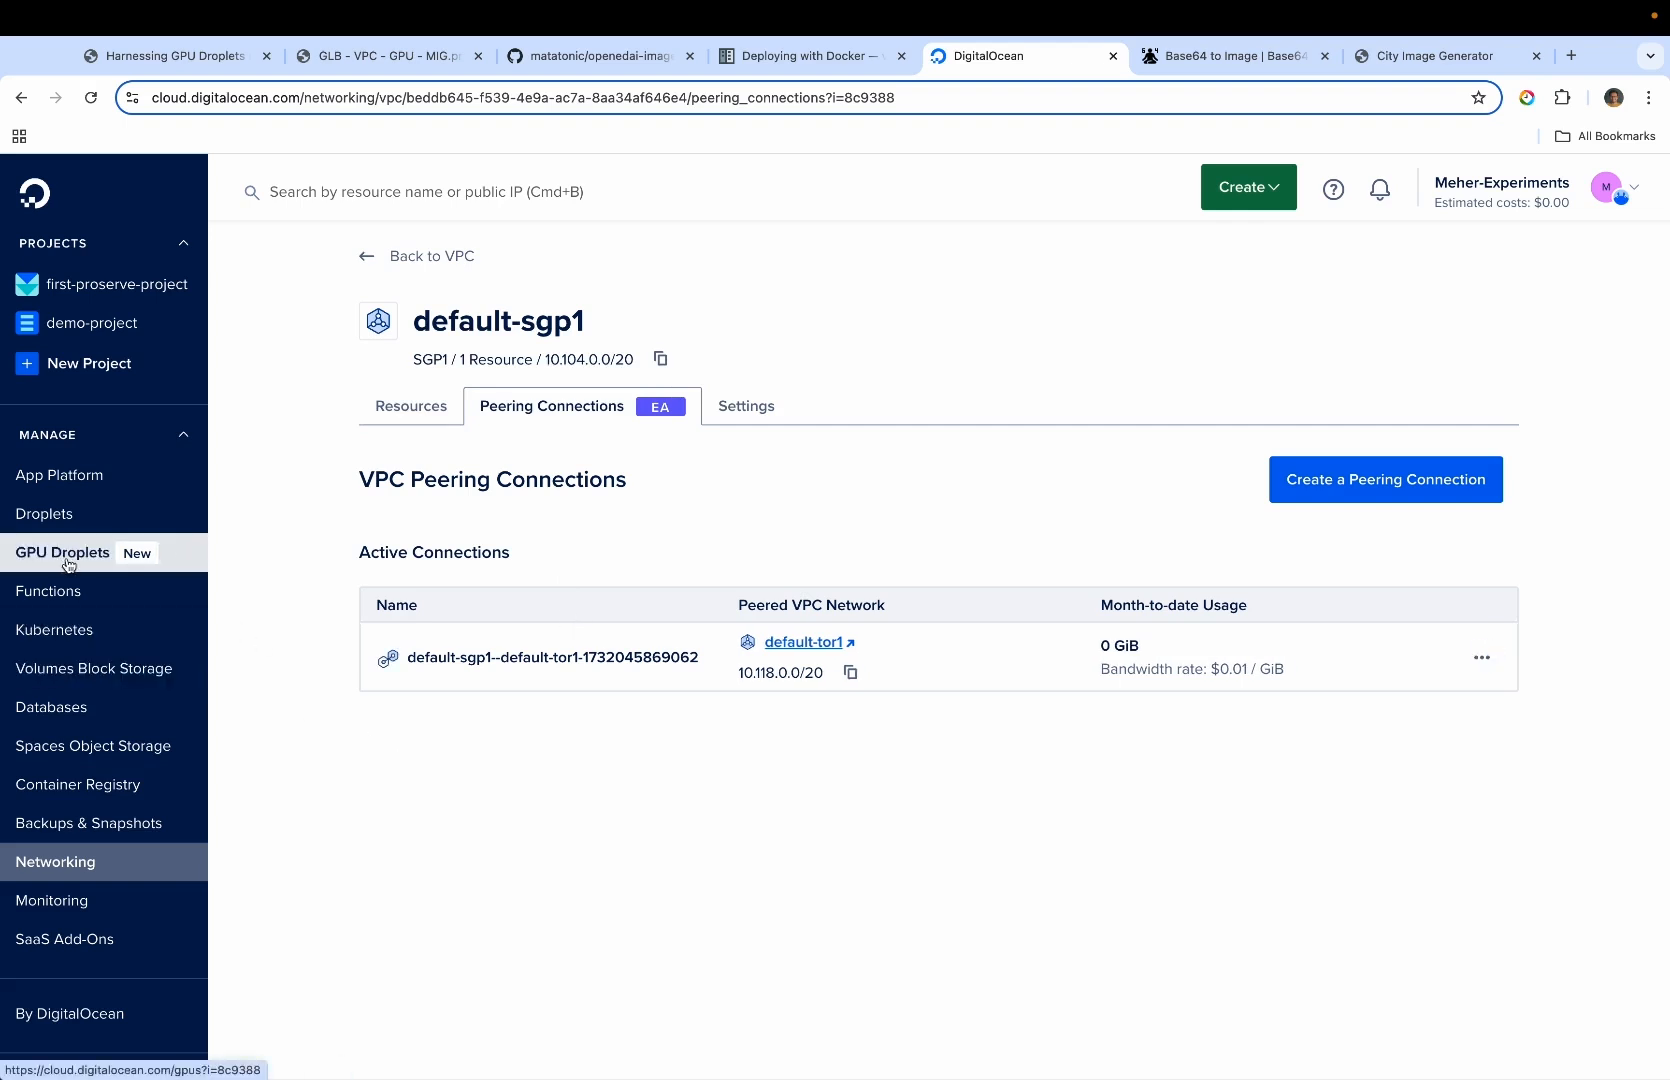
Open the new Singapore Droplet from the Droplets list and launch its web console from the access settings
click(64, 513)
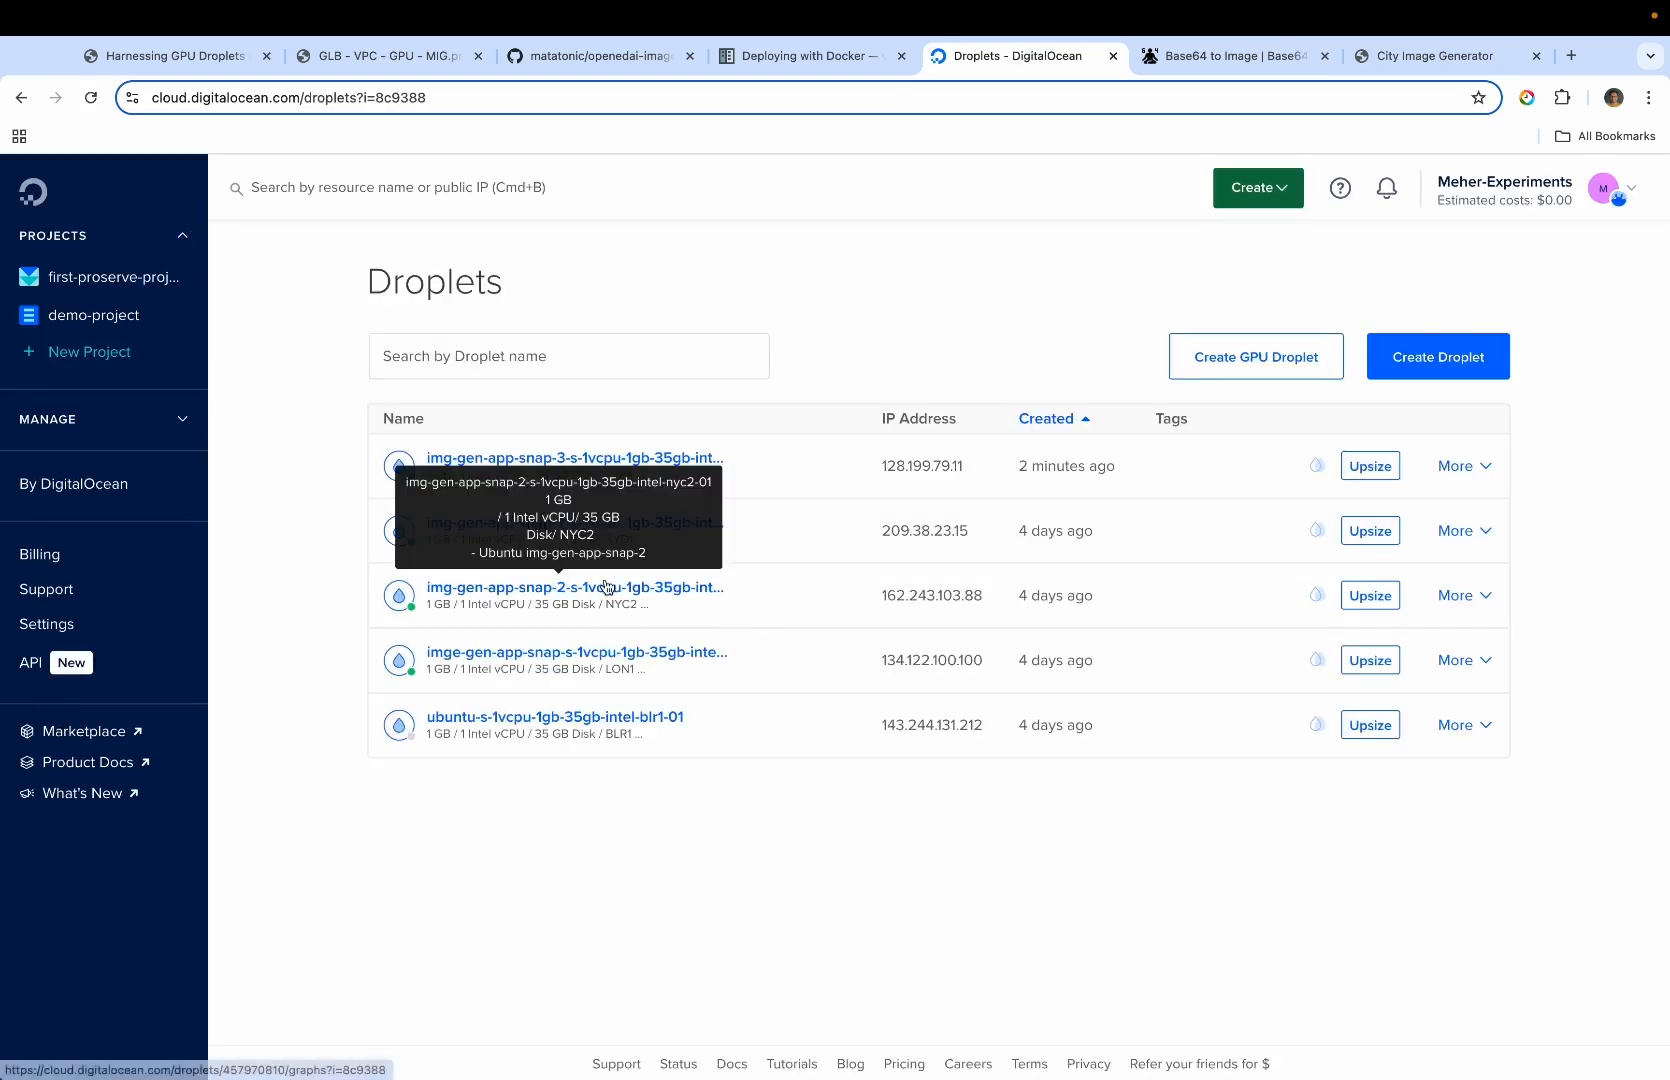
click(660, 465)
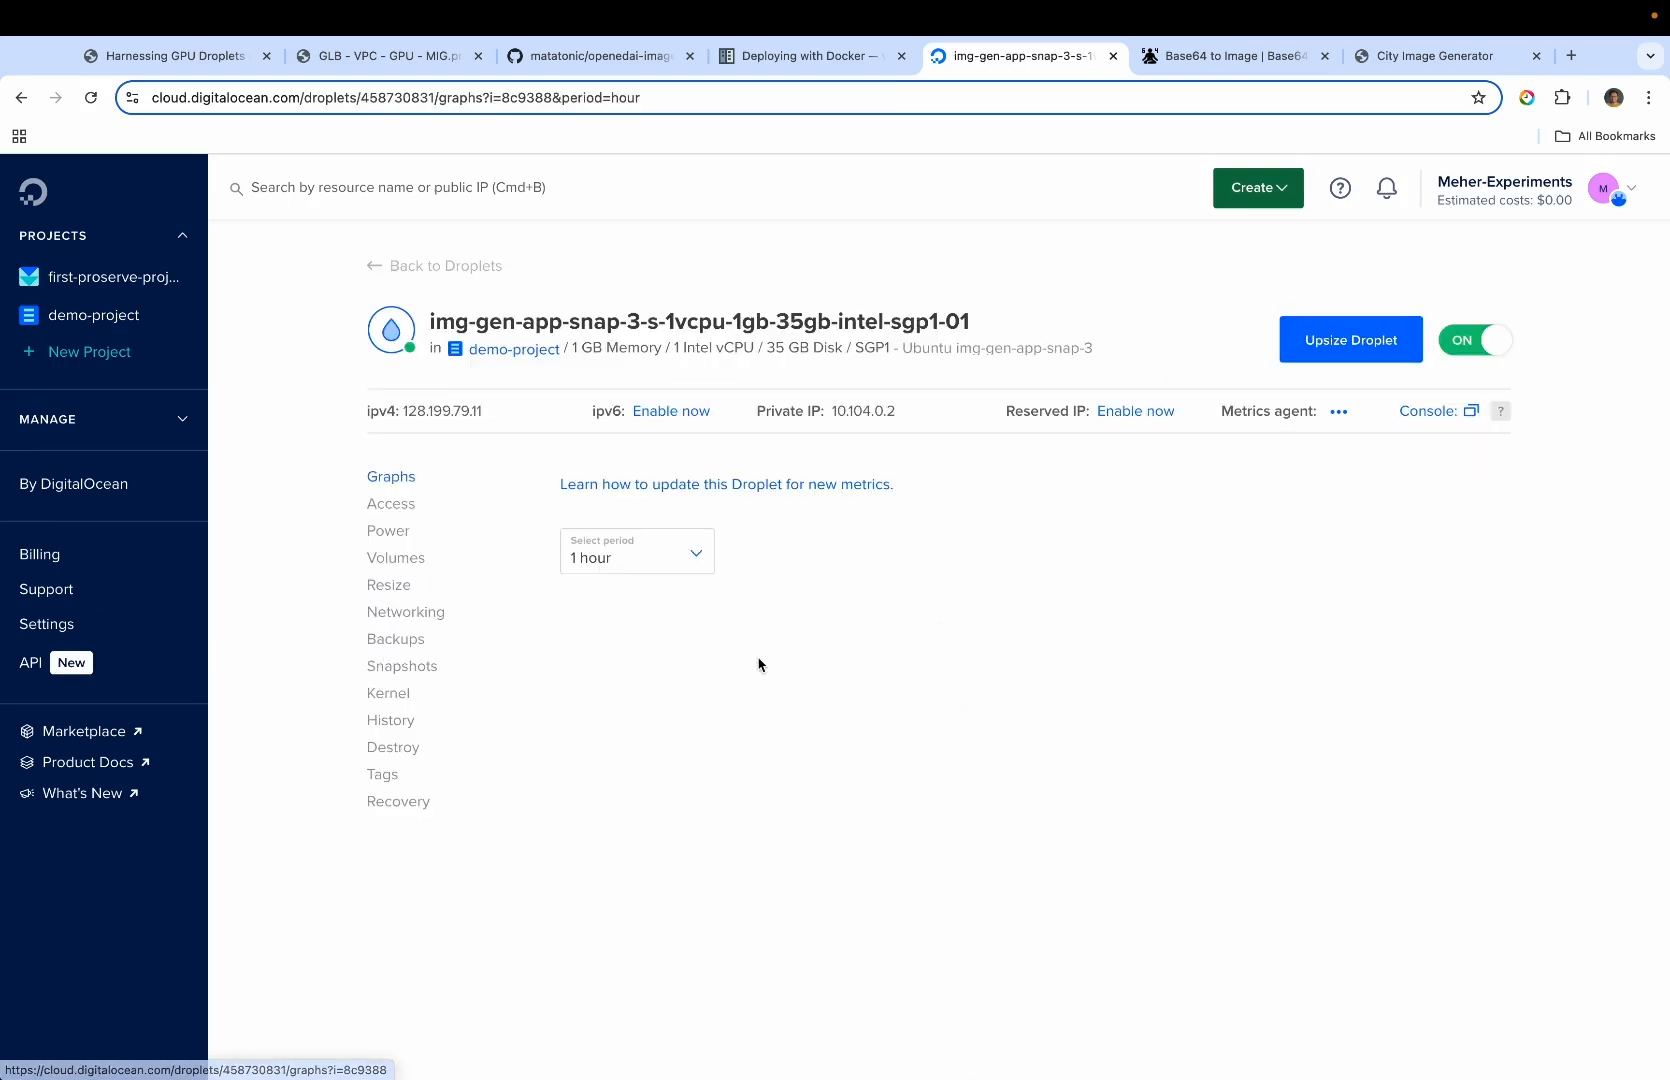
click(392, 505)
click(902, 626)
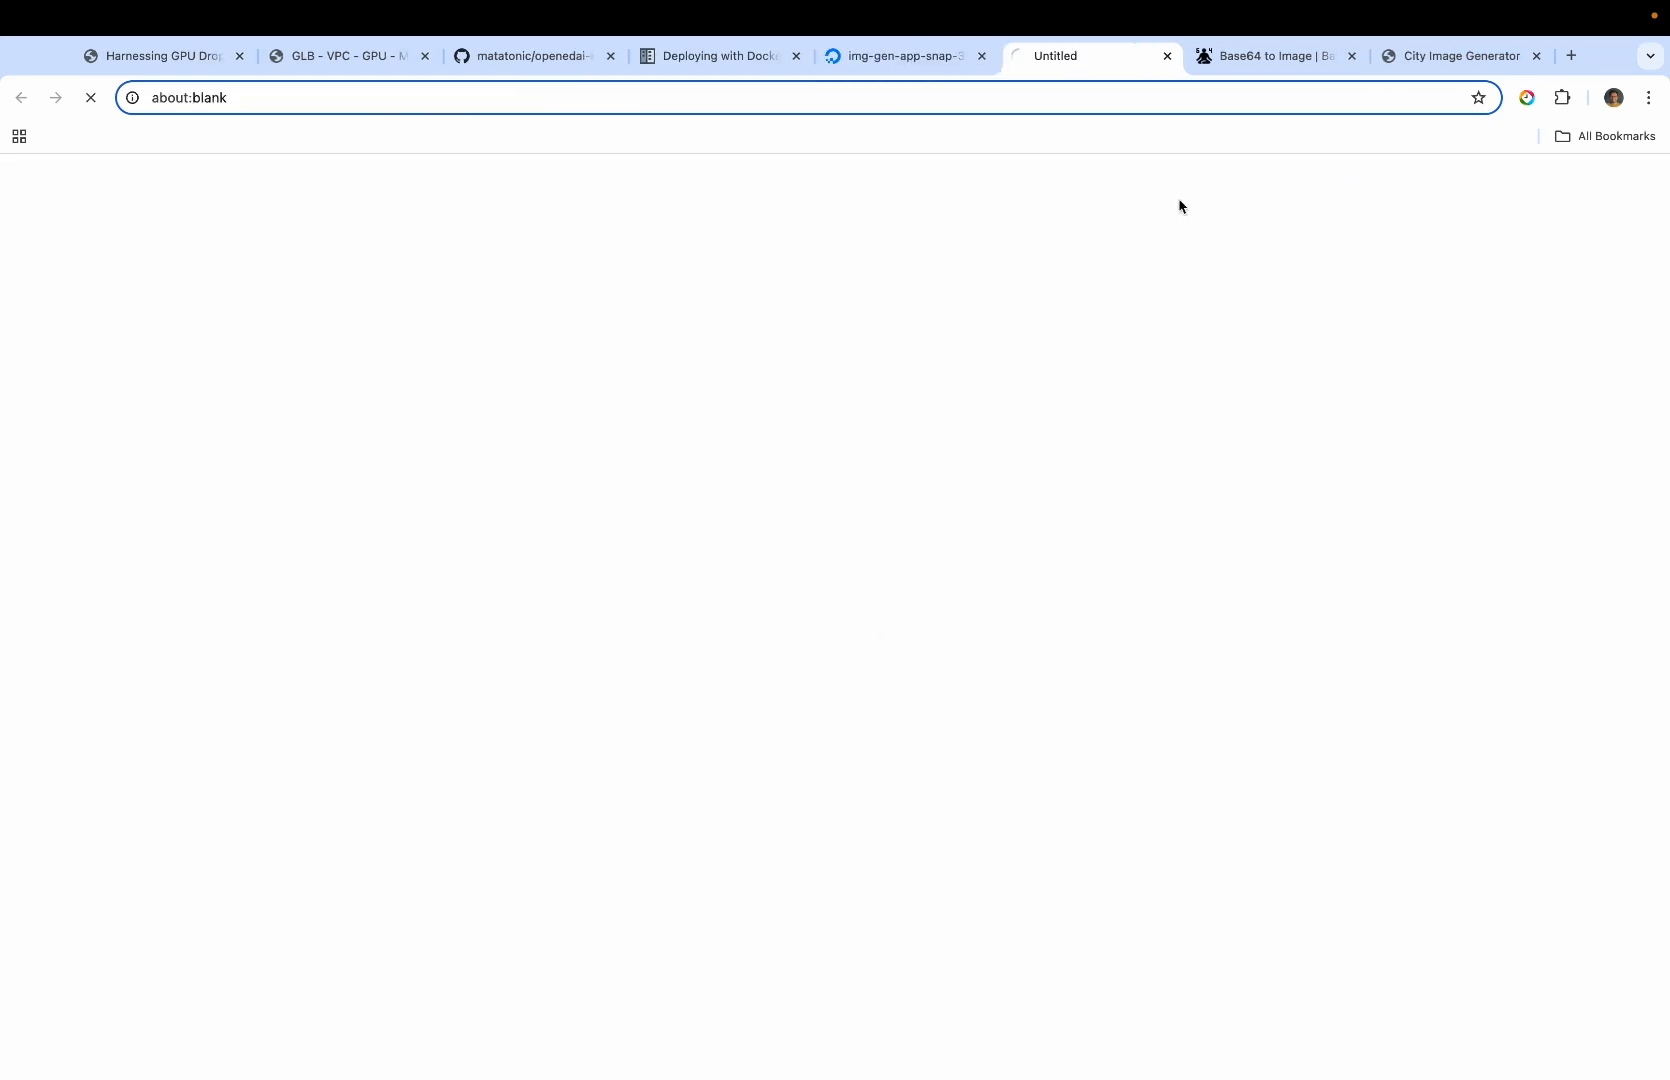
Switch to VS Code, copy "sudo systemctl restart systemd-networkd" from the Image Gen App Setup section of setup.md, and return to the Droplet console
key(ctrl+Right)
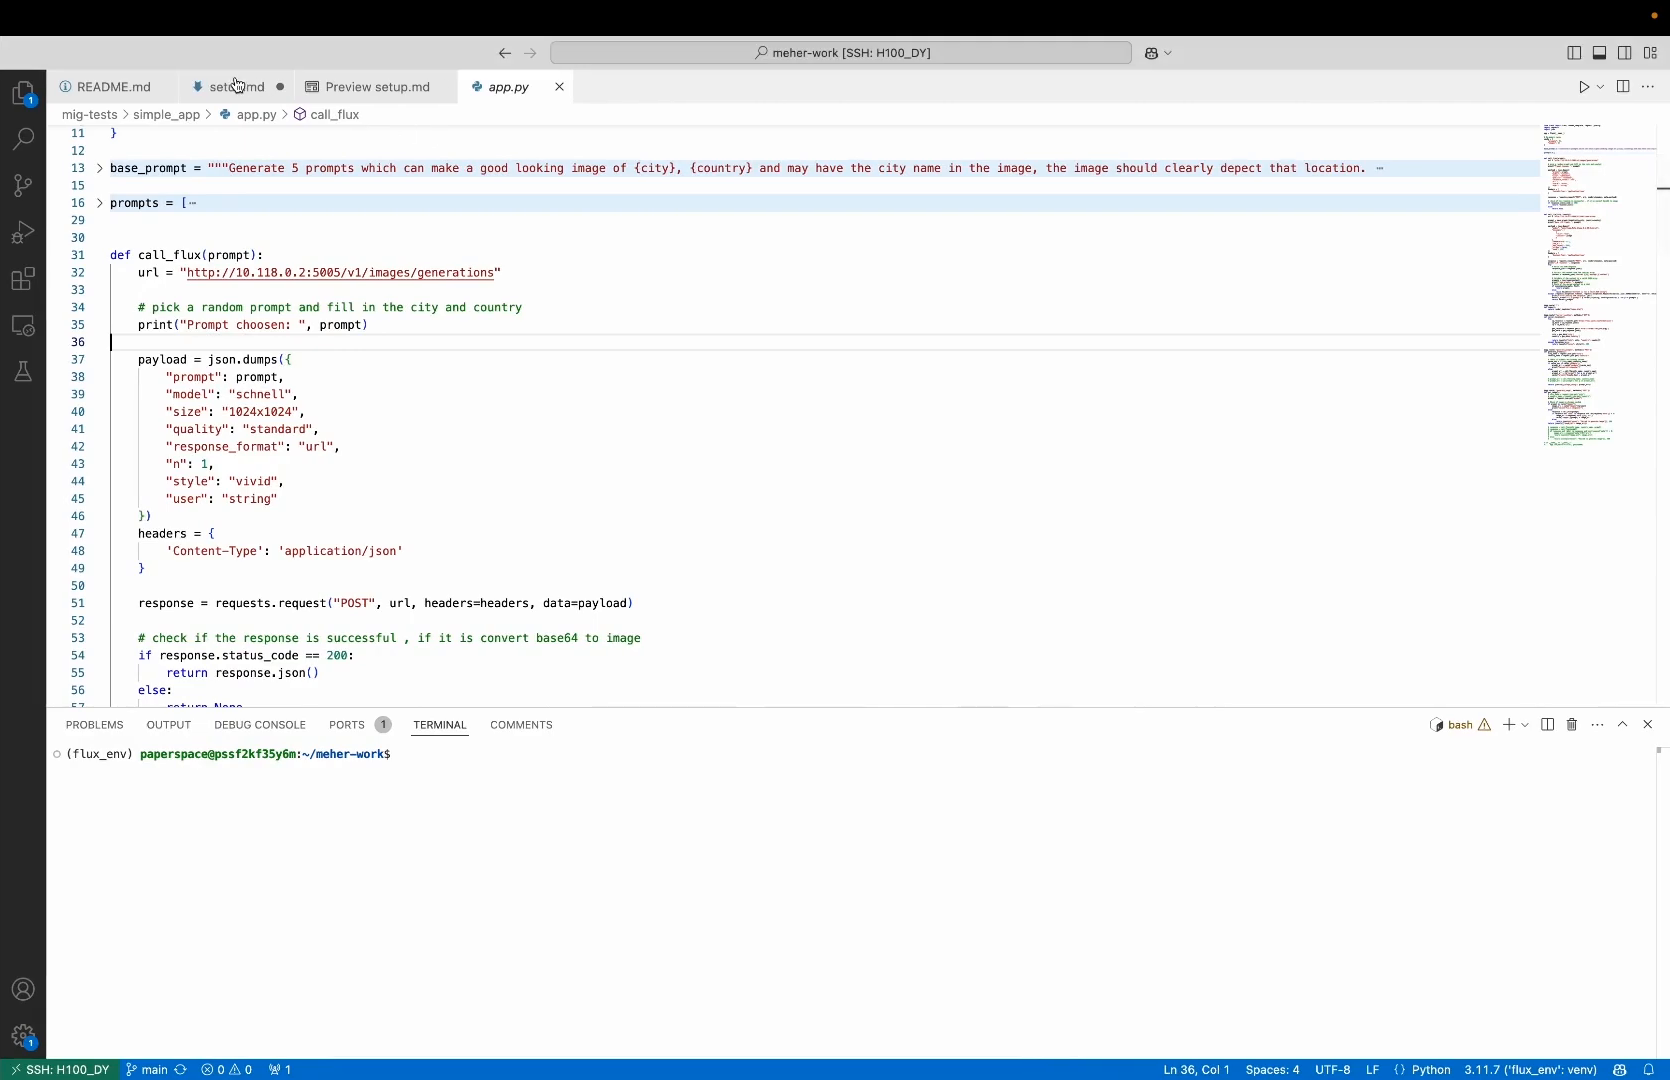
click(238, 86)
scroll(337, 425, down, 8)
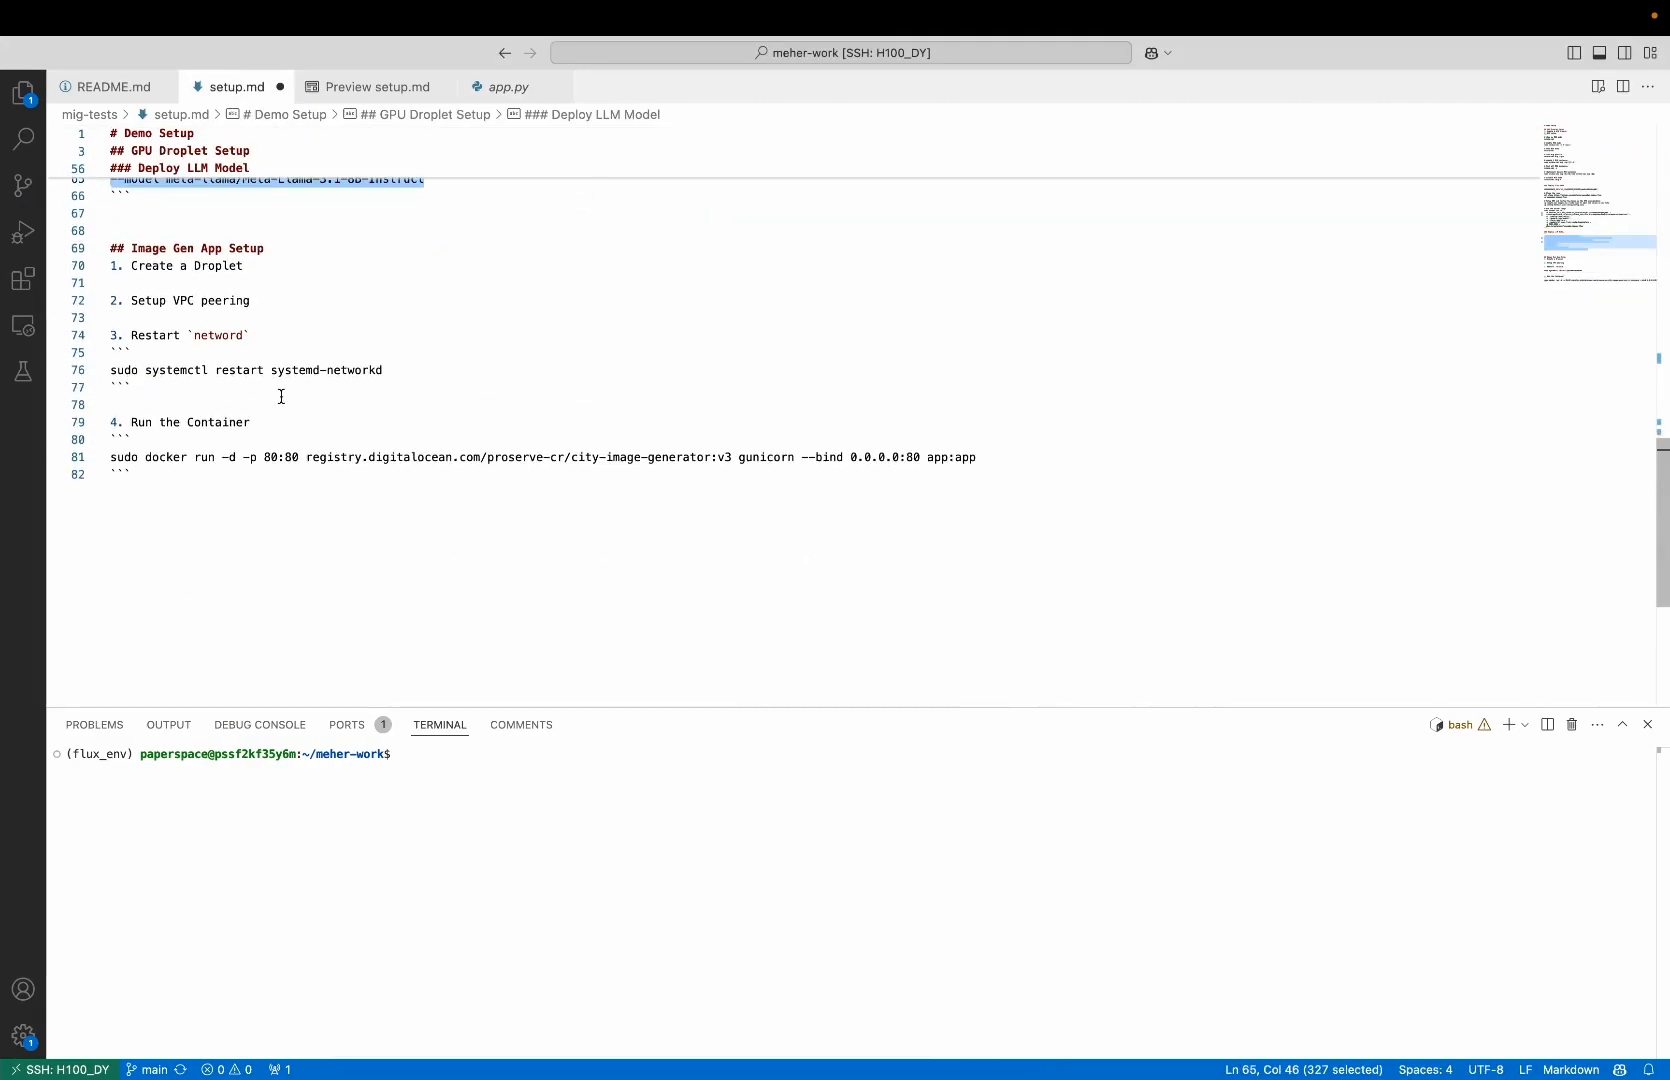
drag(397, 372, 110, 370)
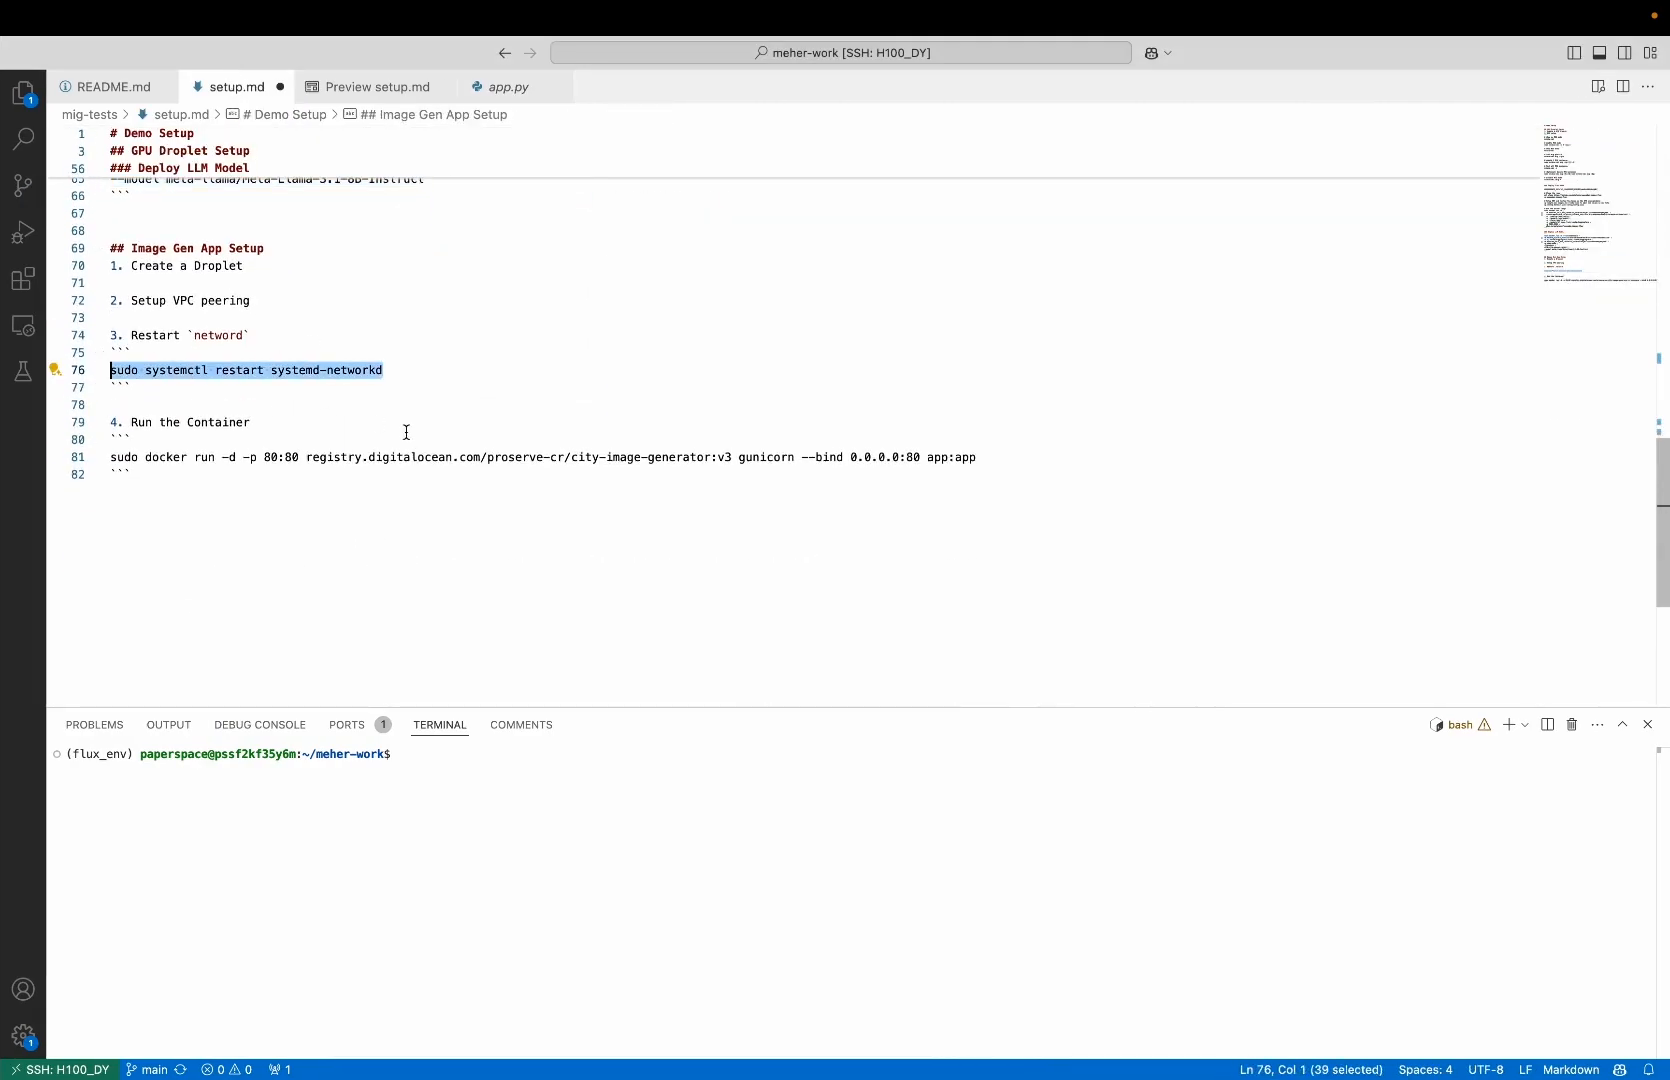
key(ctrl+Left)
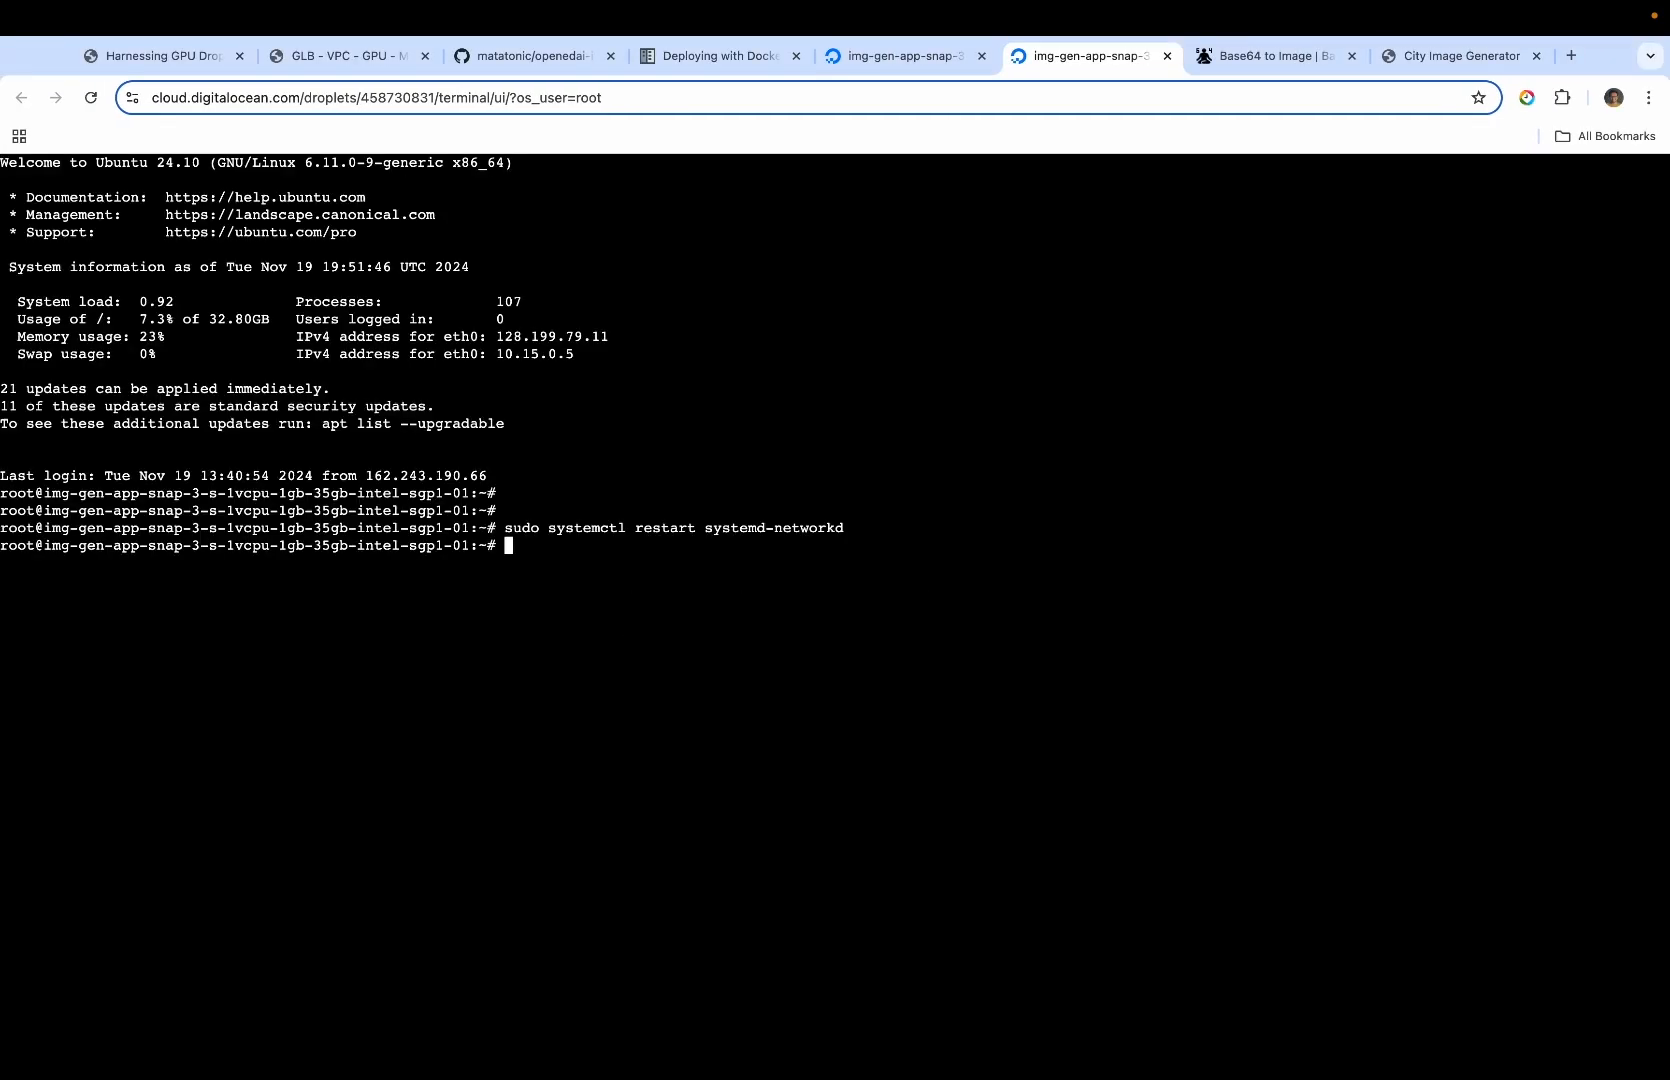
Run the copied network restart command in the Droplet console and clear the screen
key(Return)
key(Return)
text(clear)
key(Return)
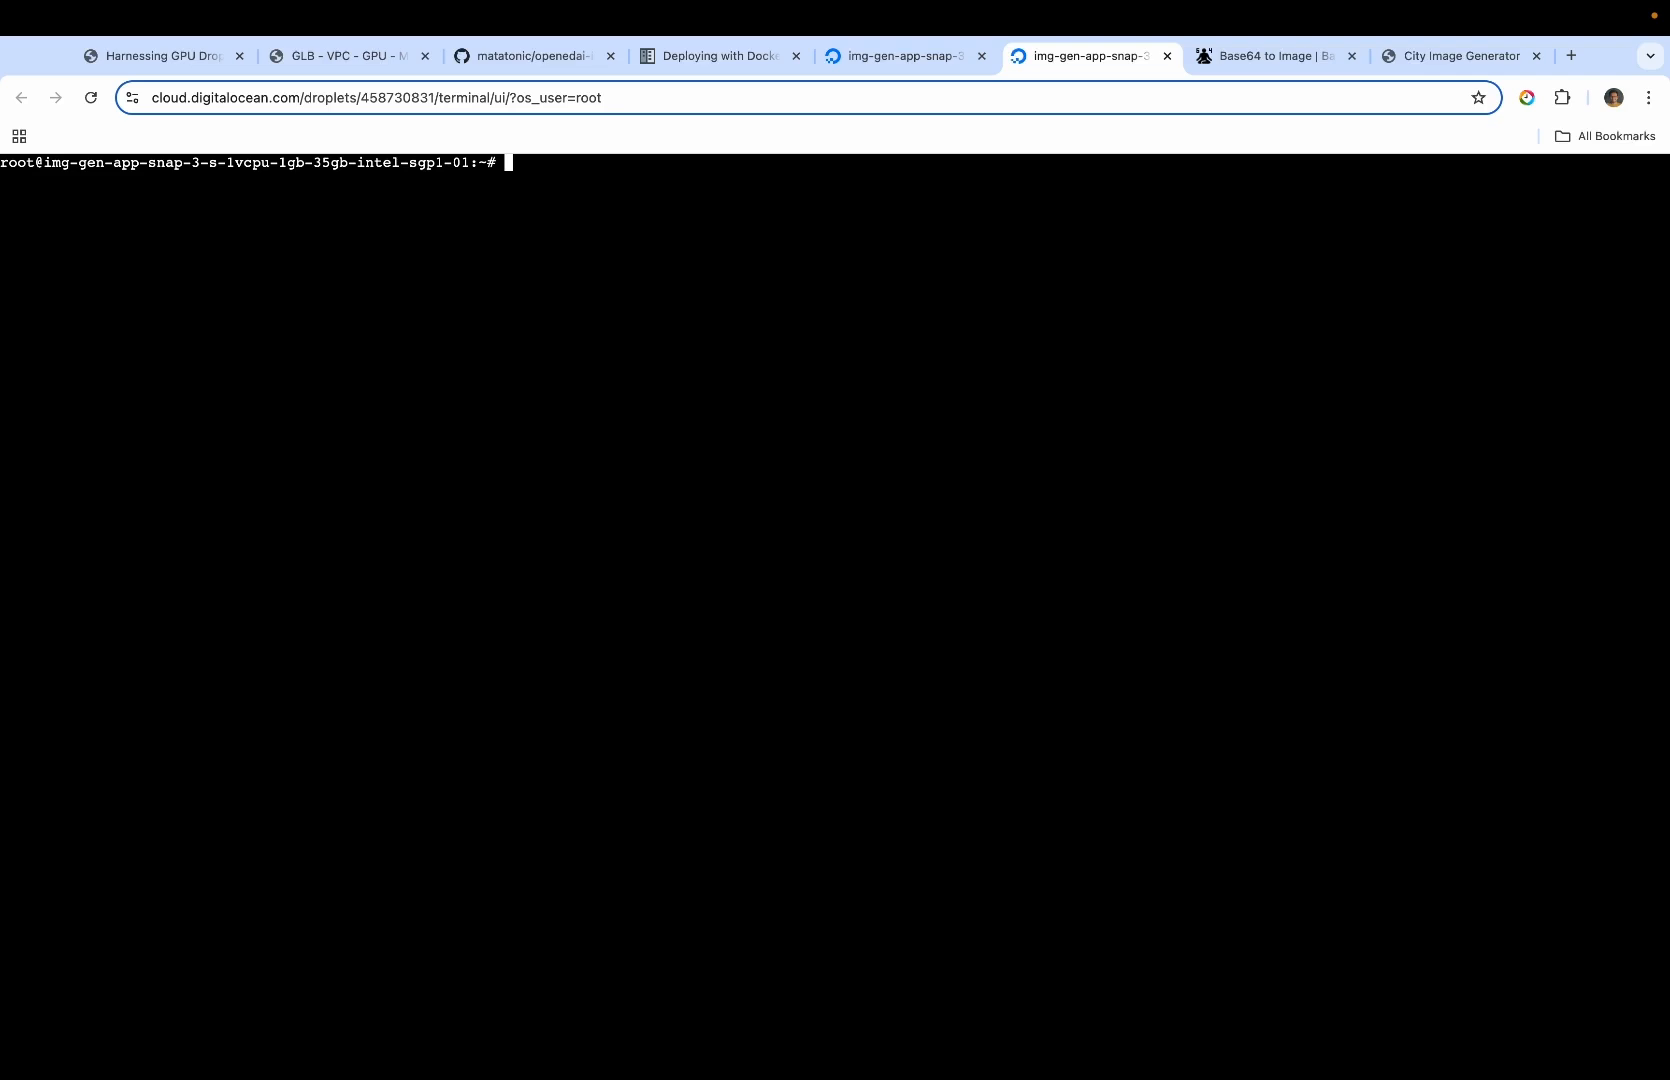
List the running containers on the Droplet with "sudo docker ps"
text(sudo docker ps)
key(Return)
key(Return)
key(Return)
Switch to VS Code, copy the docker run command for city-image-generator:v3 from setup.md, and return to the Droplet console
key(ctrl+Right)
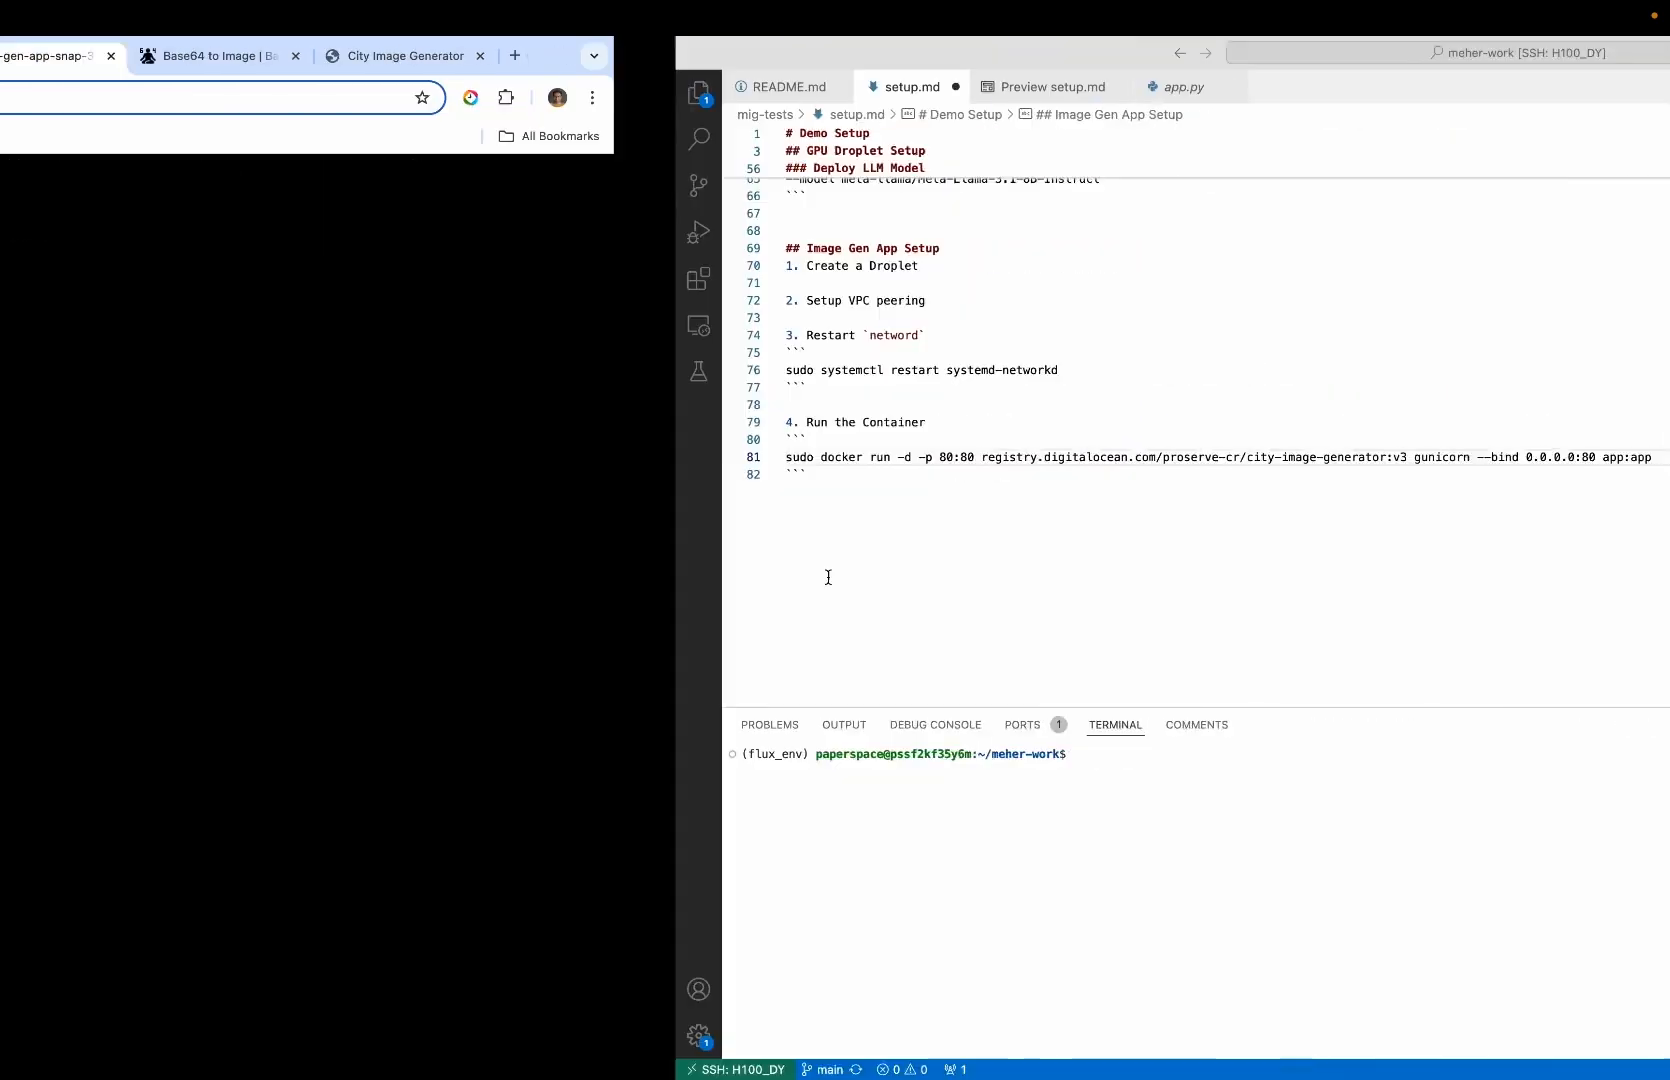
triple_click(594, 455)
key(super+c)
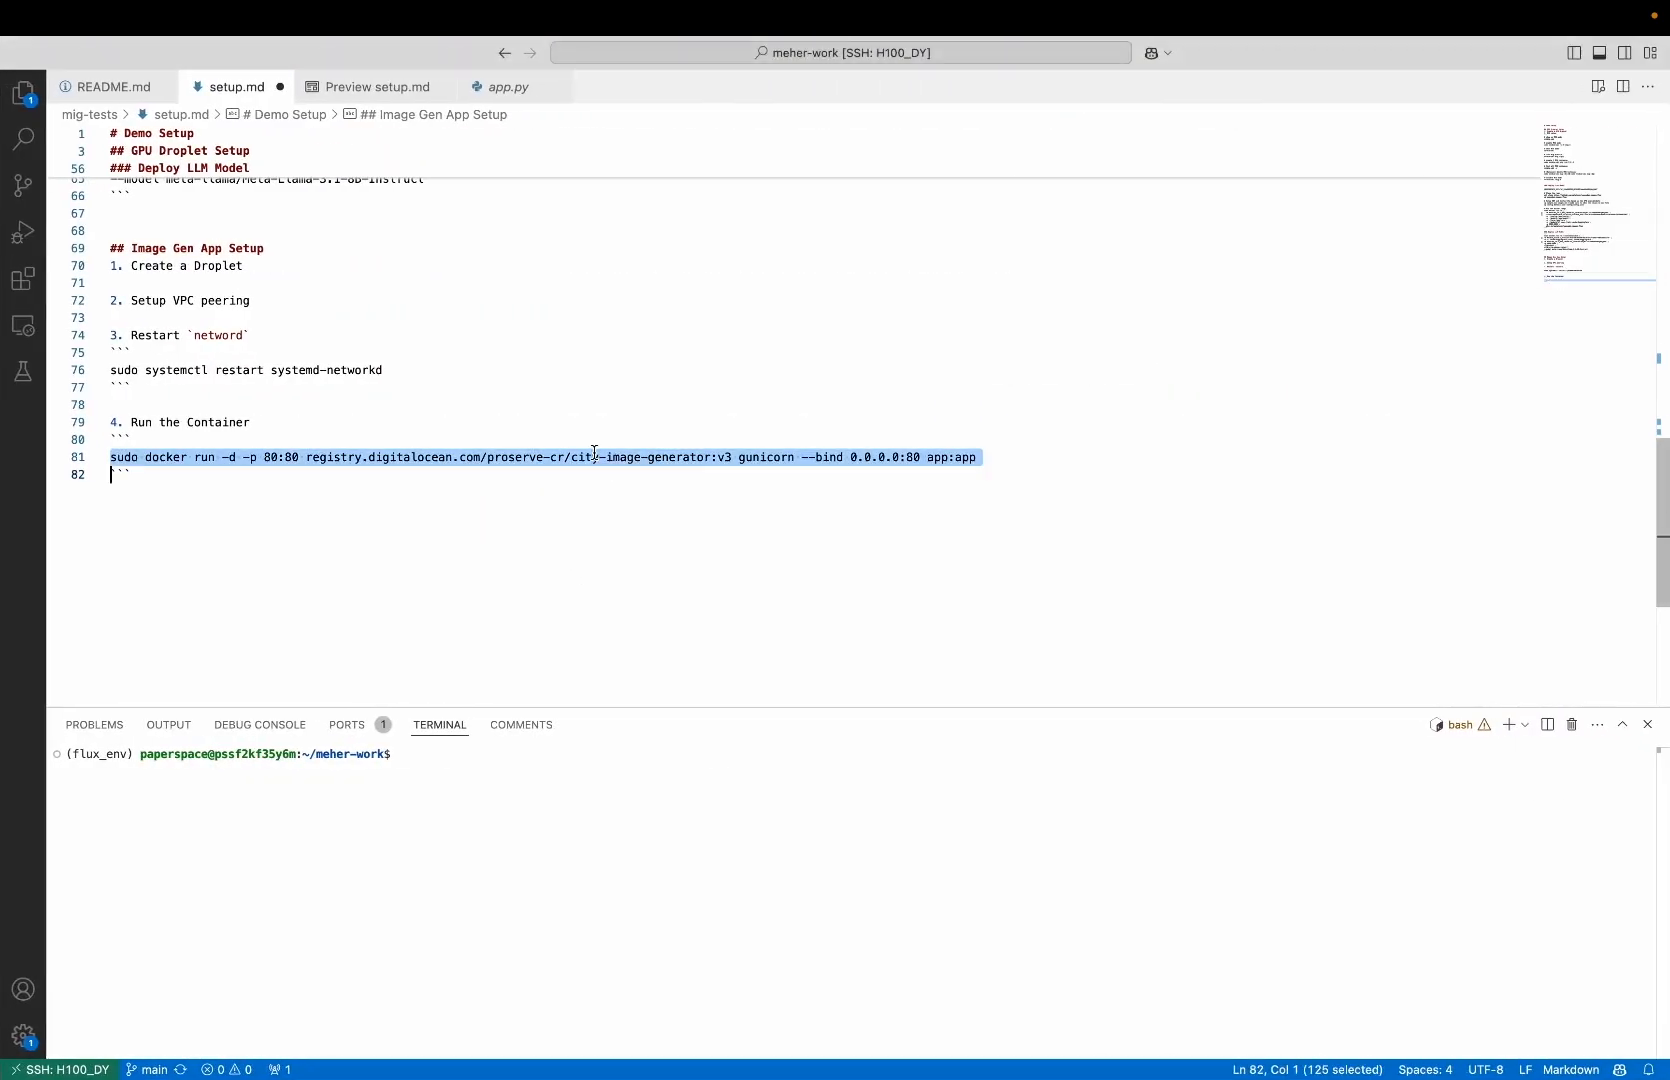
key(ctrl+Left)
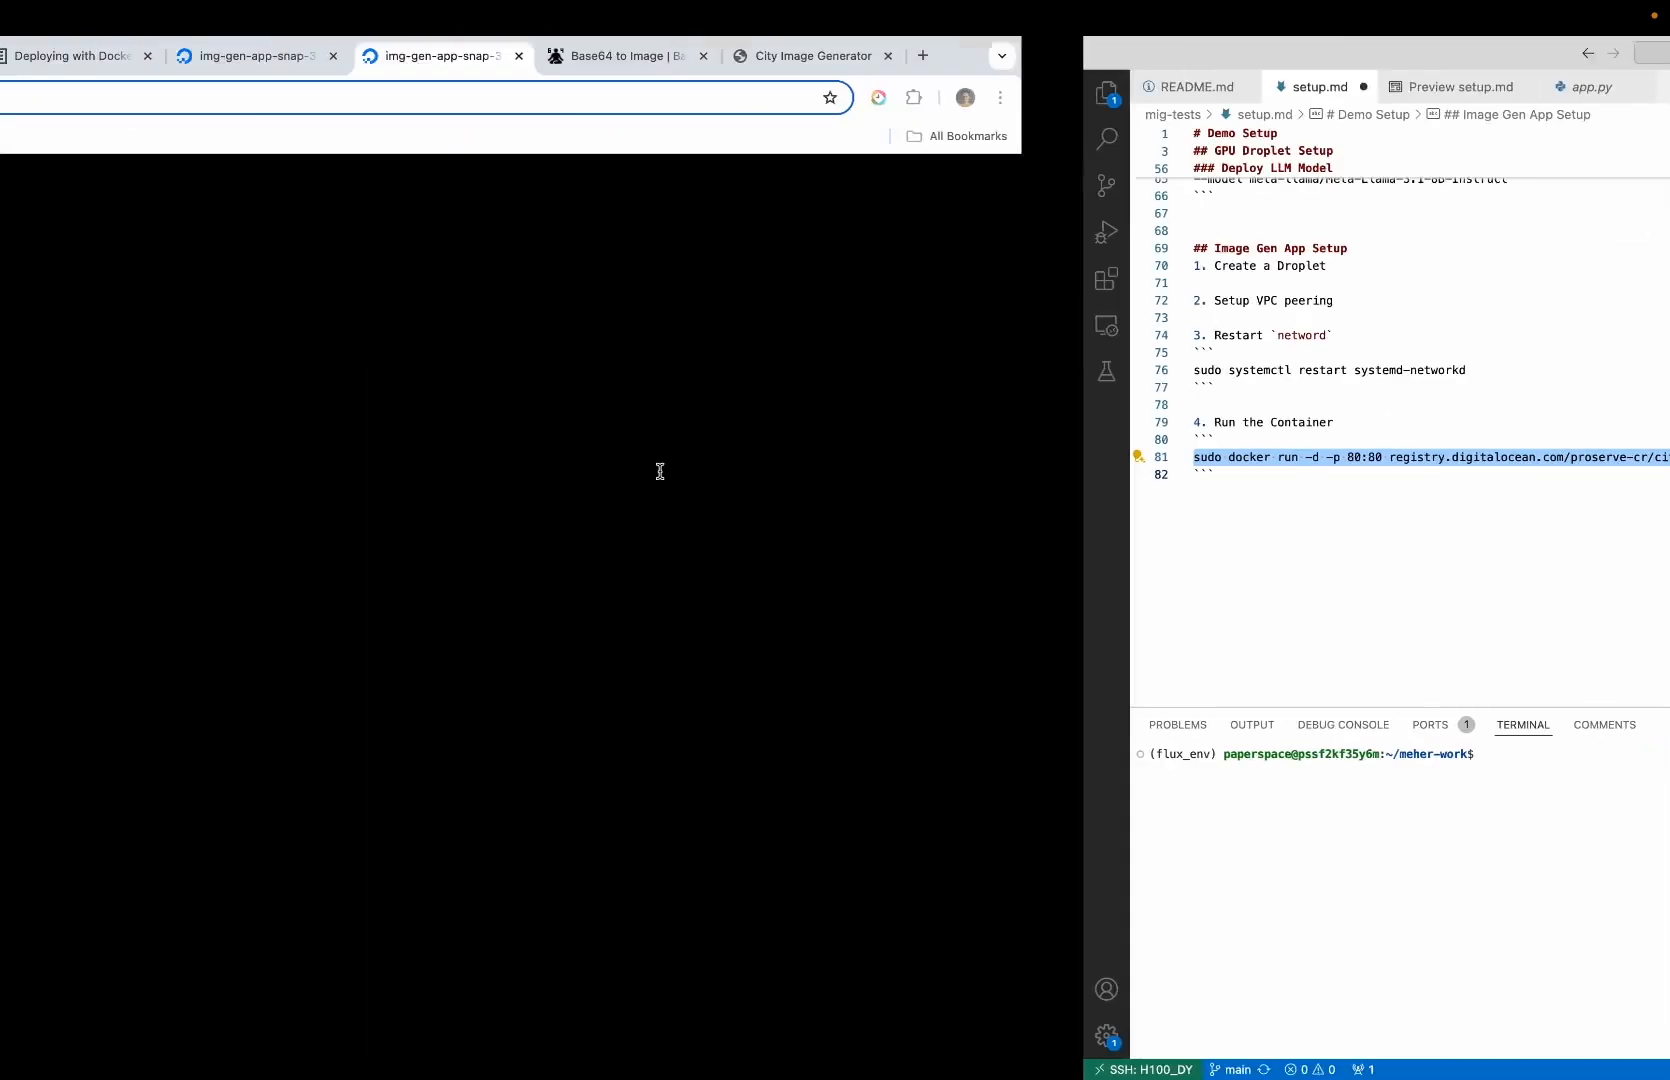
List the Docker images on the Droplet with "sudo docker images" and check the city-image-generator v3 entry
text(sudo docker images)
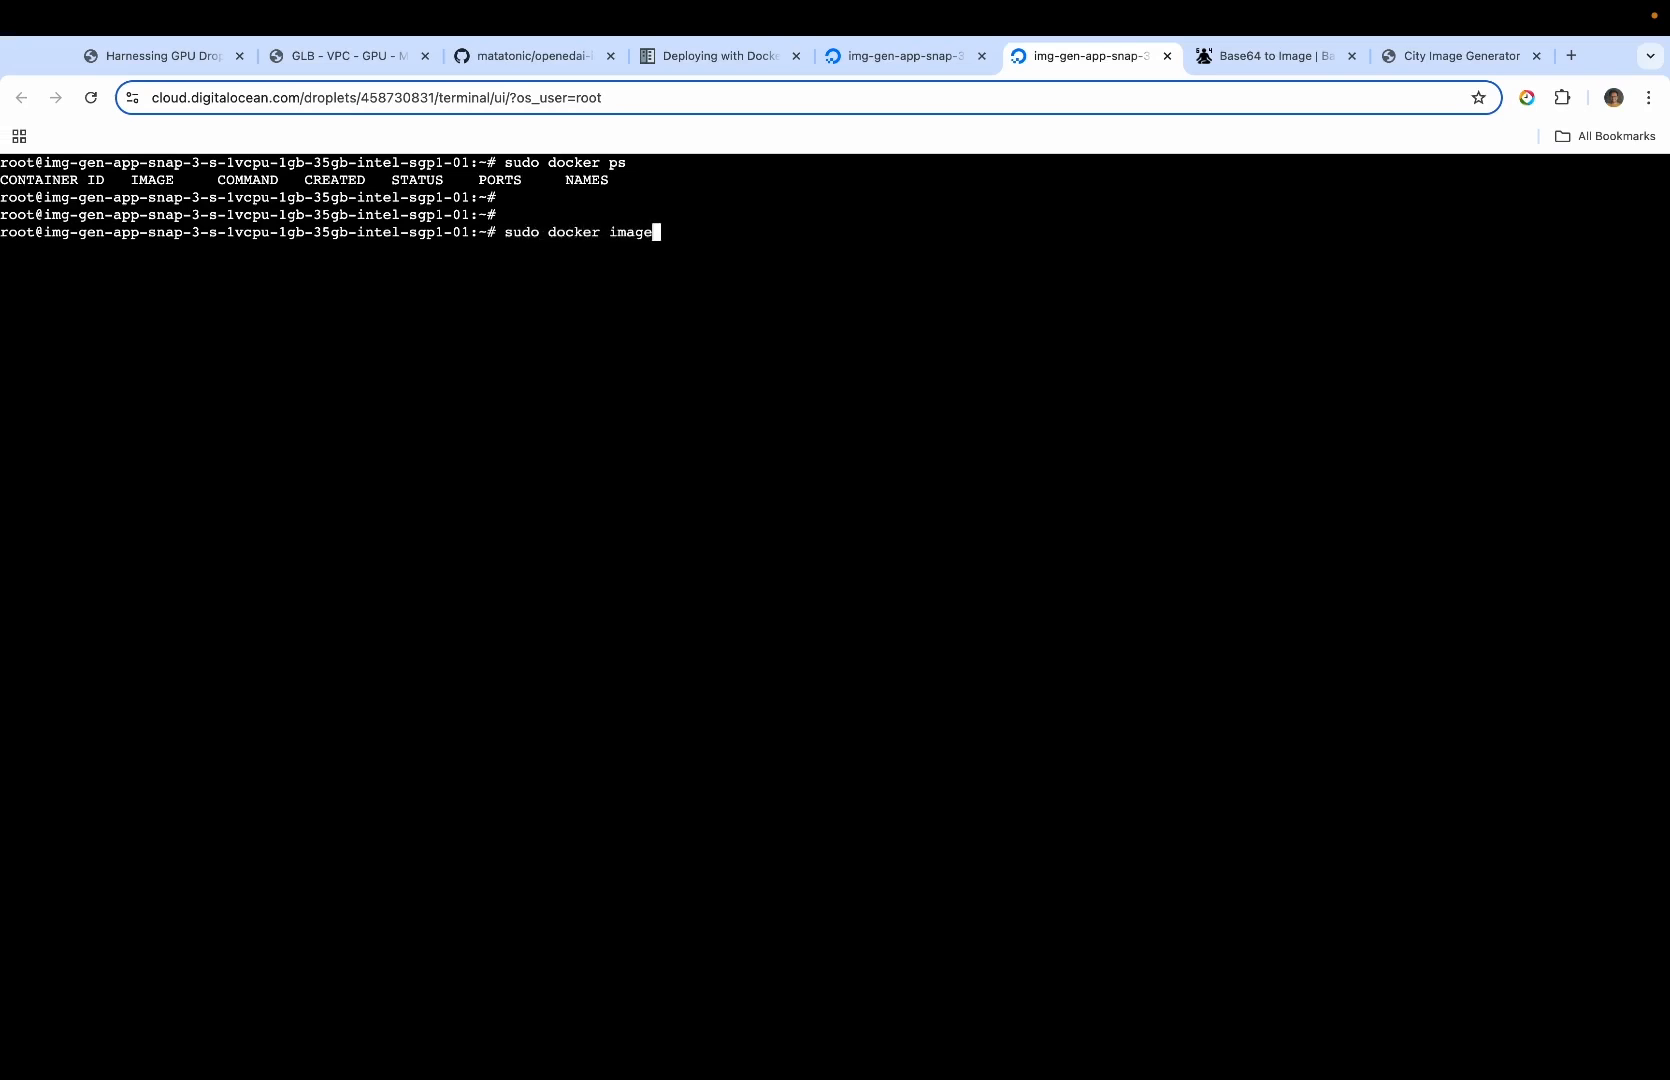
key(Return)
triple_click(556, 270)
click(788, 478)
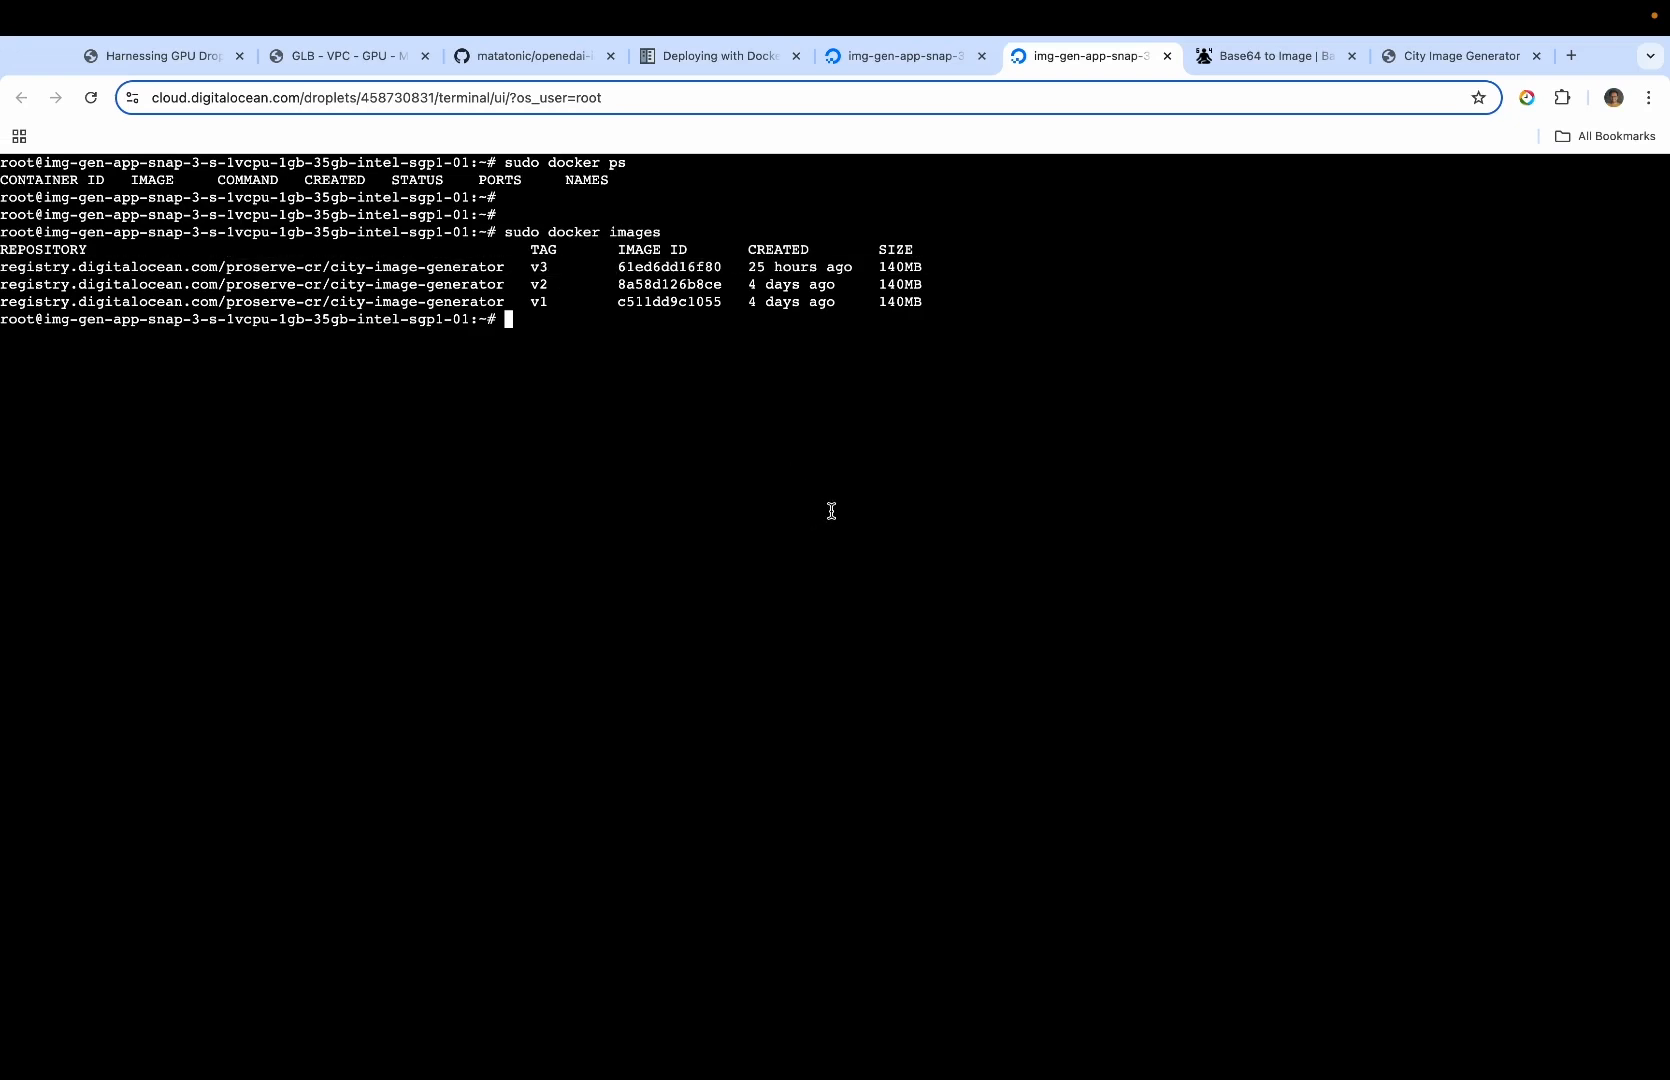
Run the copied city-image-generator:v3 container command on port 80 in the Droplet console and open the app at 128.199.79.11
key(super+v)
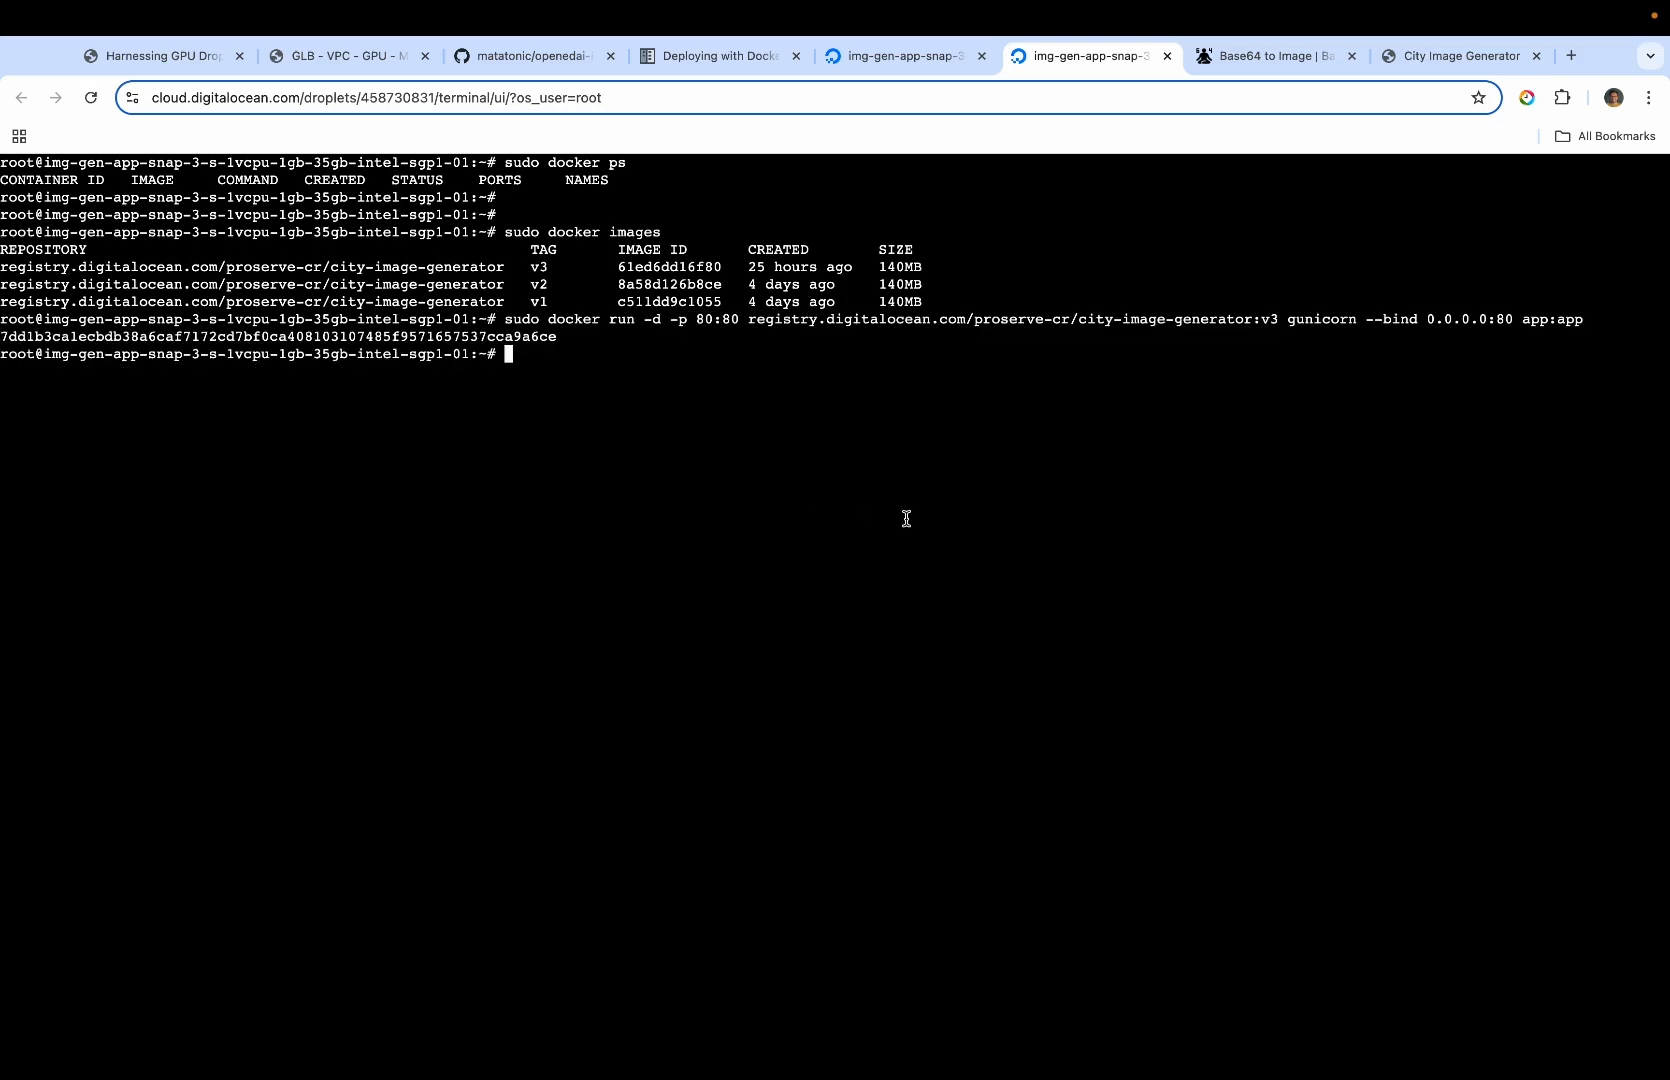
click(922, 56)
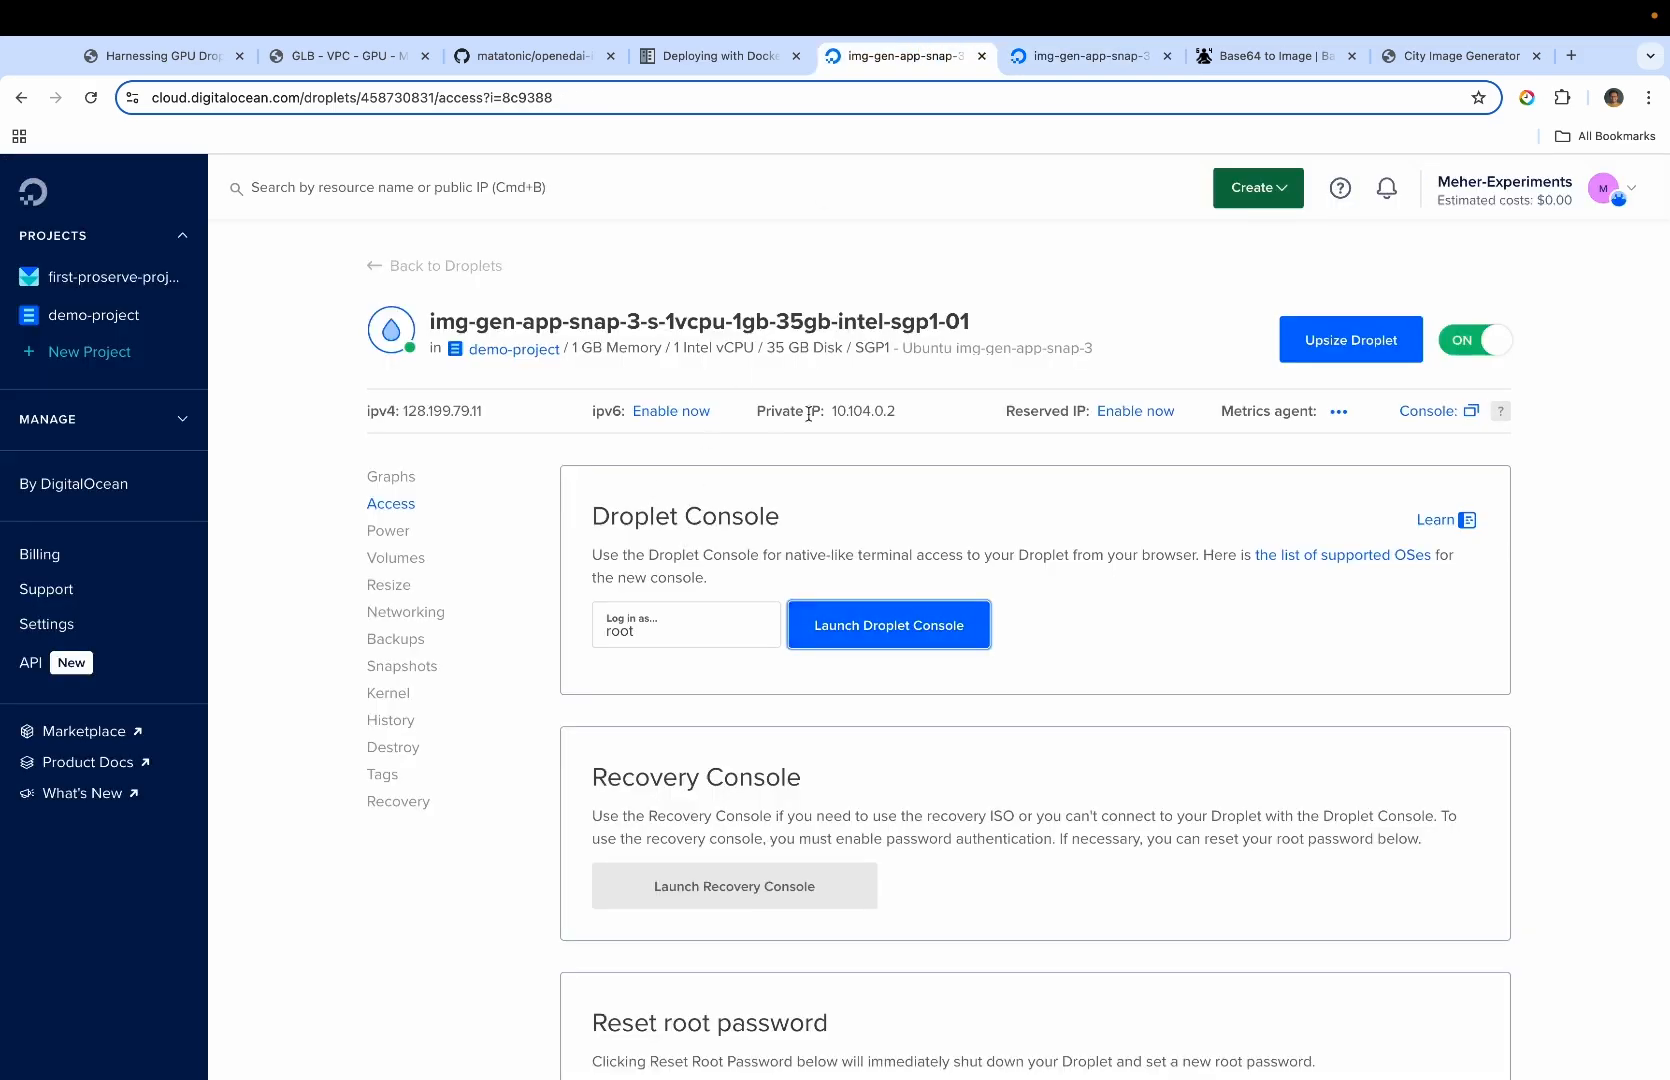
click(1479, 65)
click(1145, 100)
text(128.199.79.11)
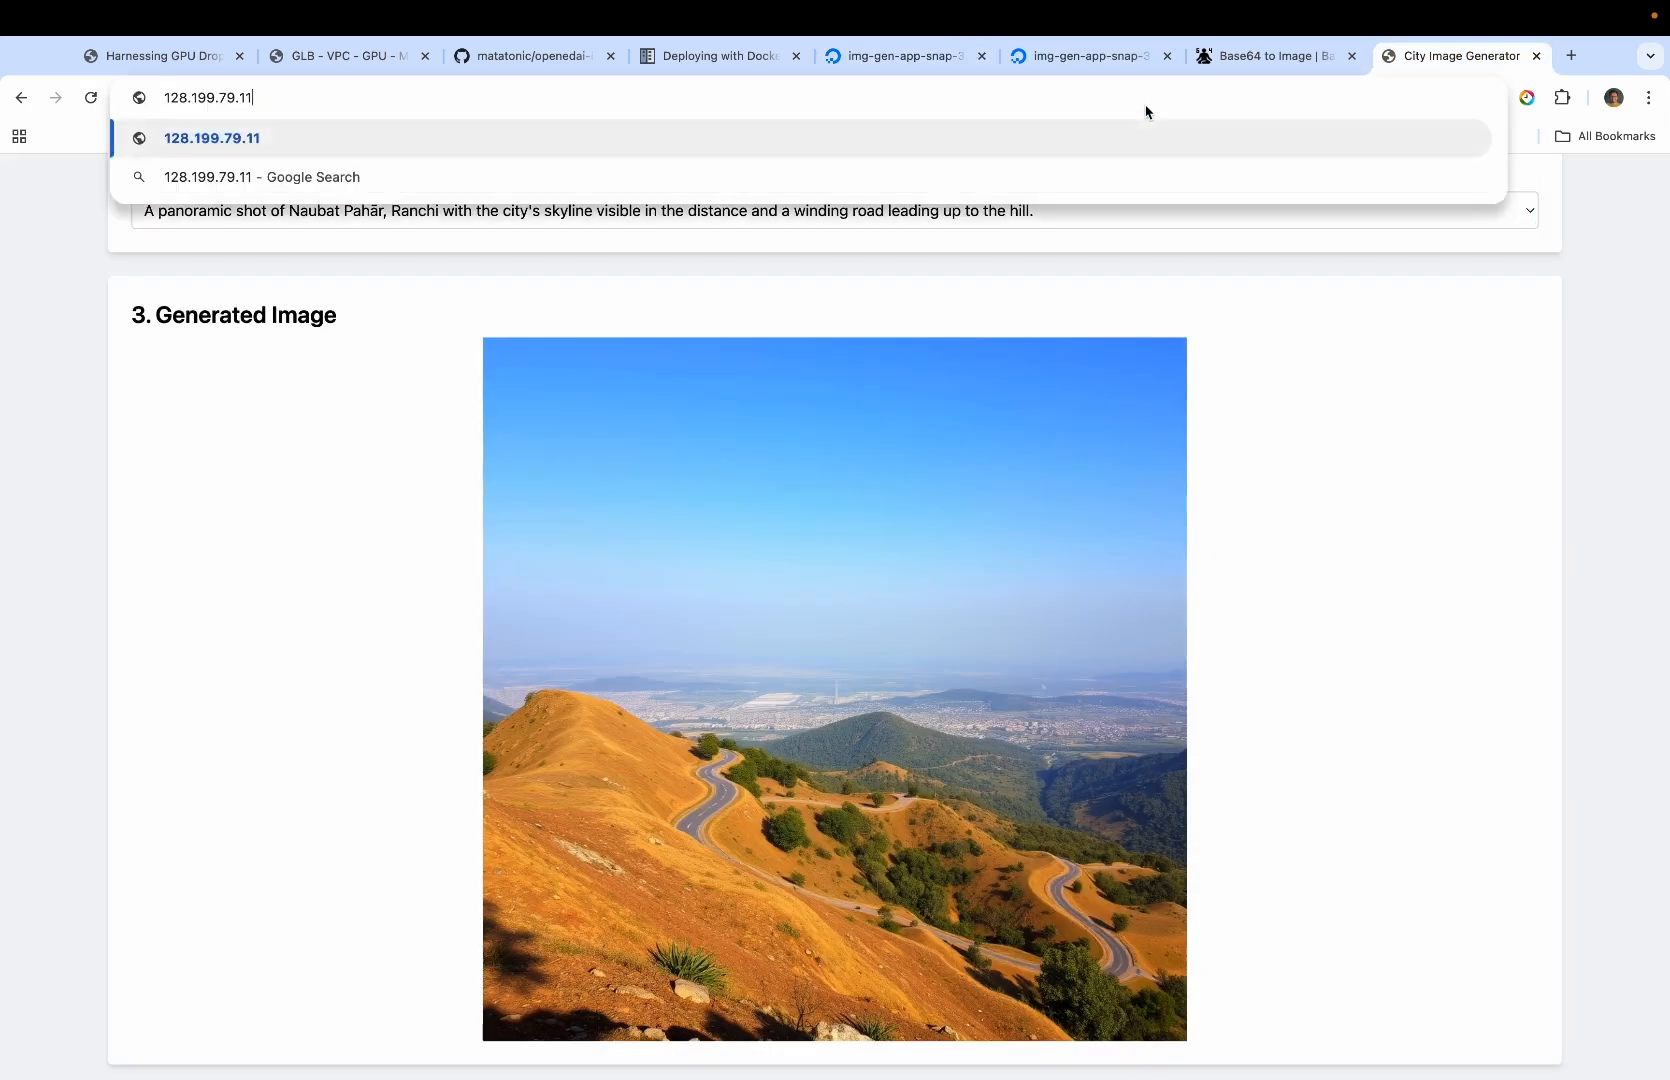
key(Return)
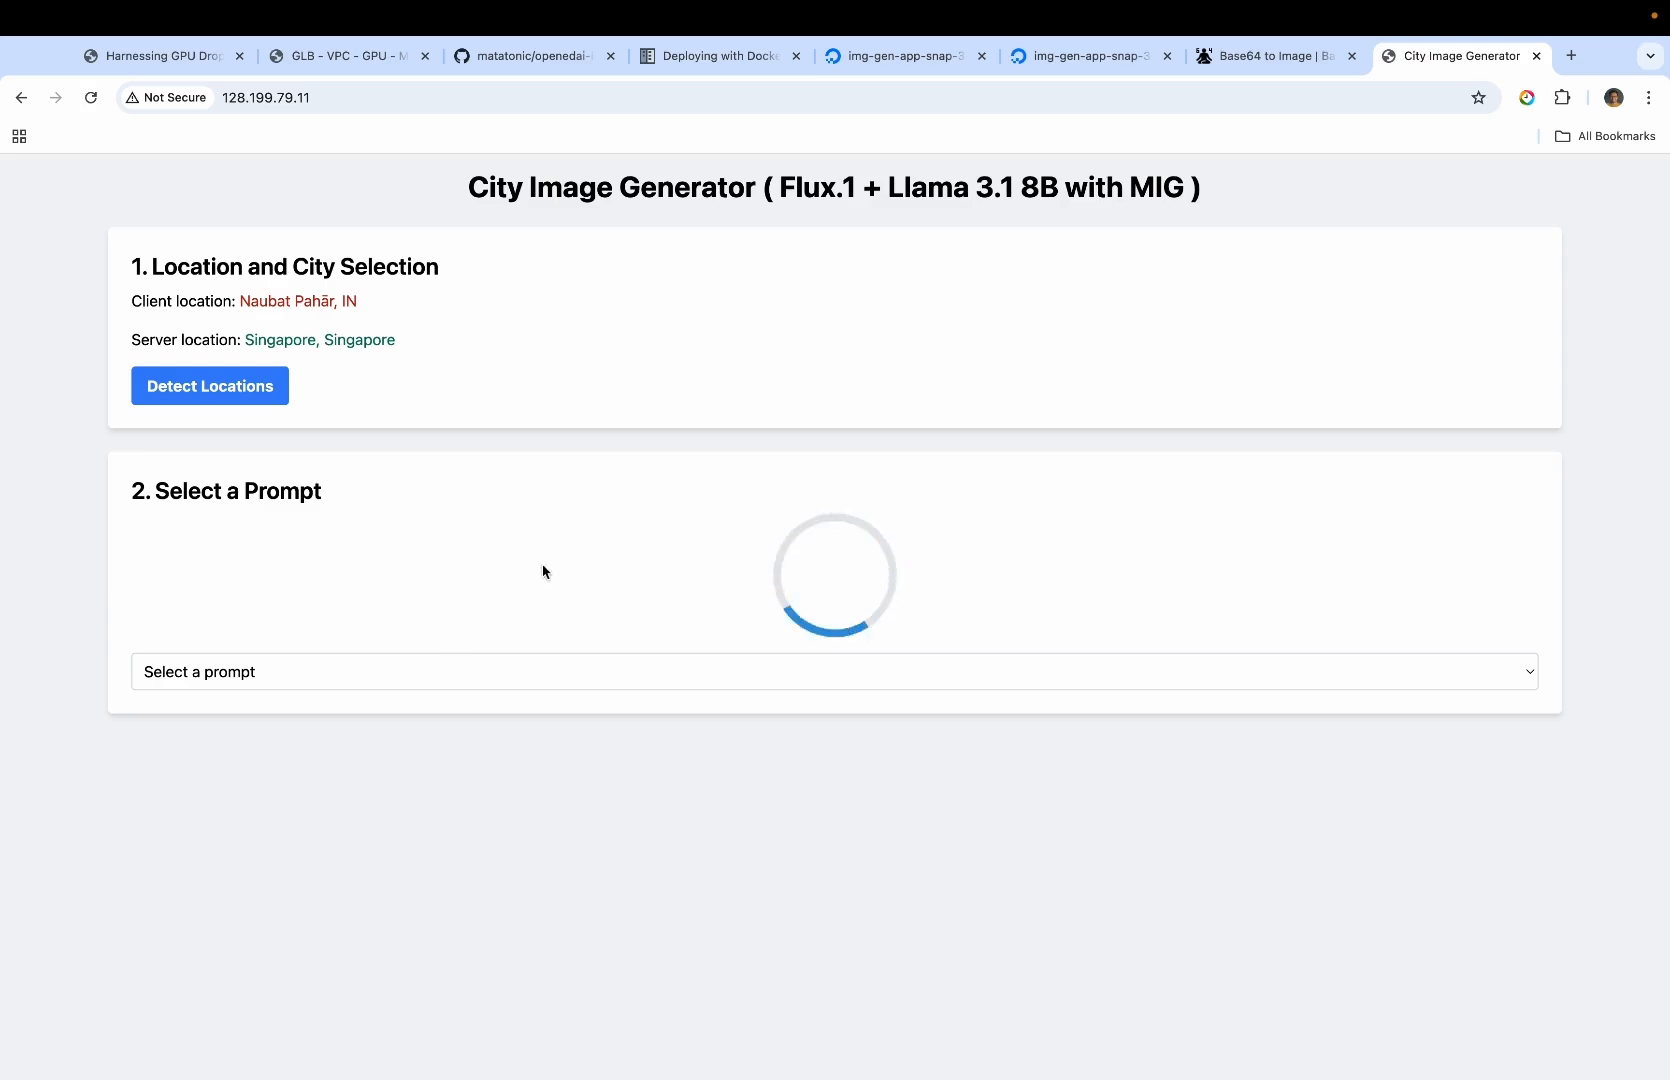
Generate a city image from the "stunning drone shot of Naubat Pahār" prompt and view it
click(593, 560)
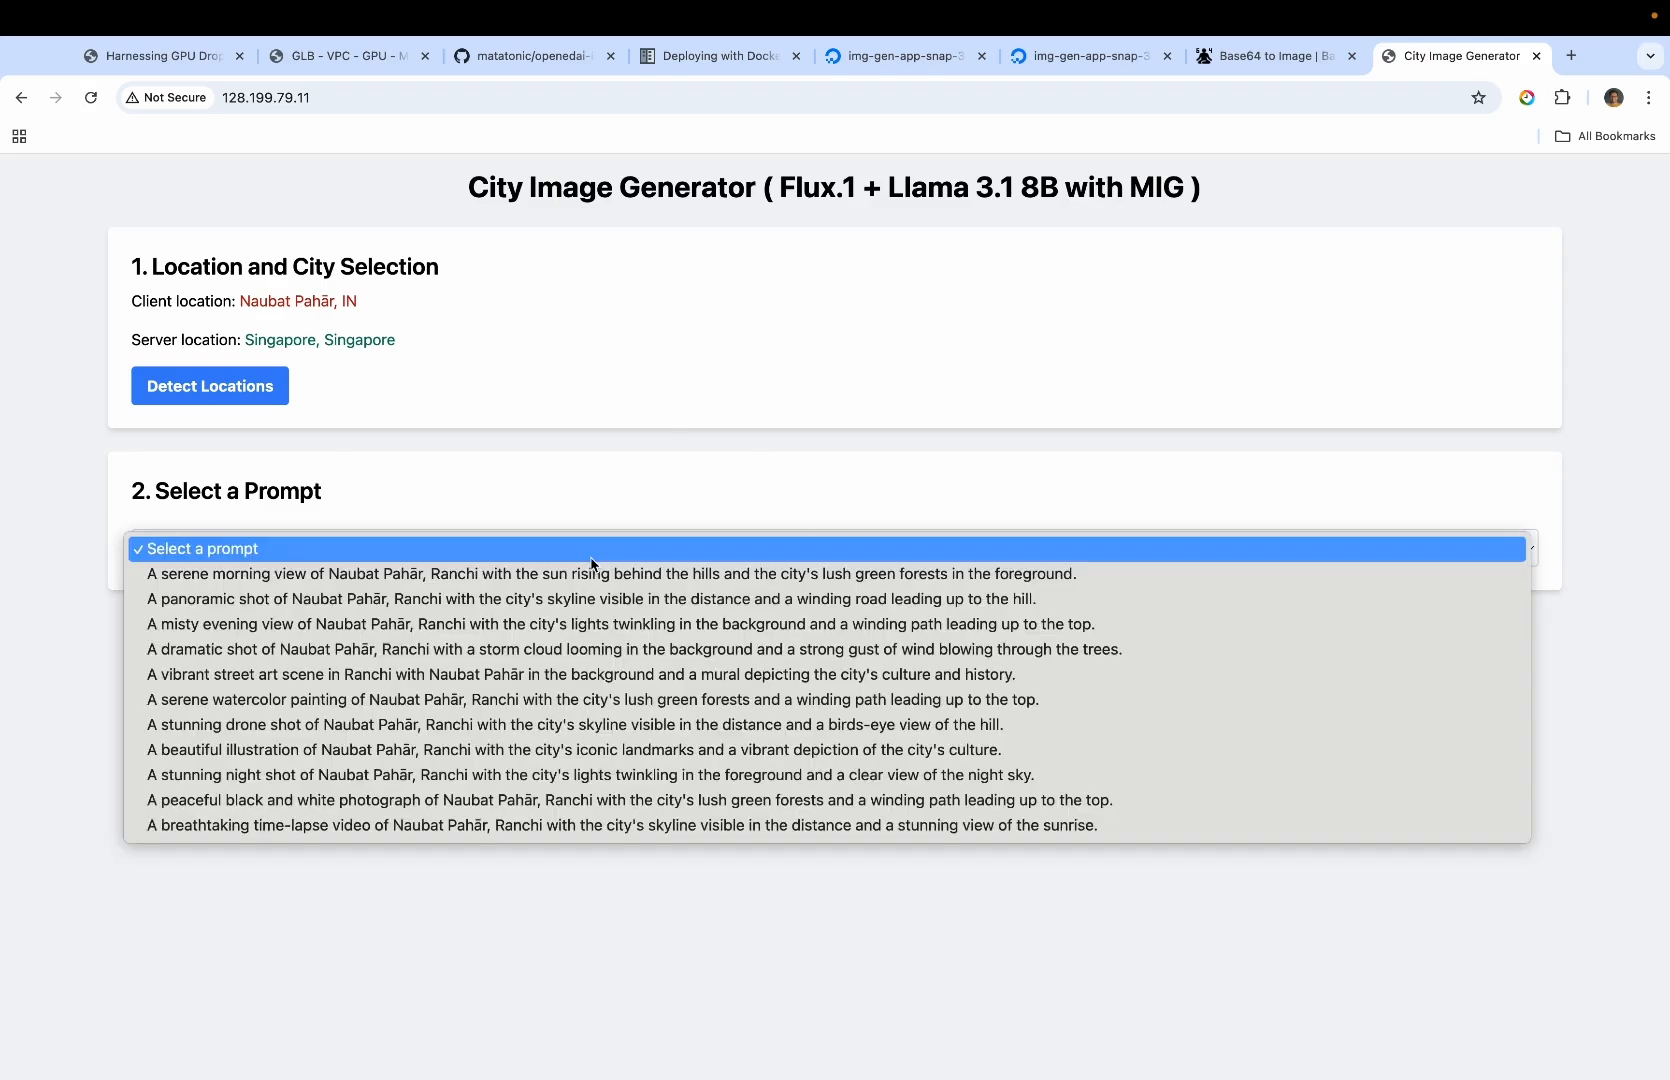
click(593, 725)
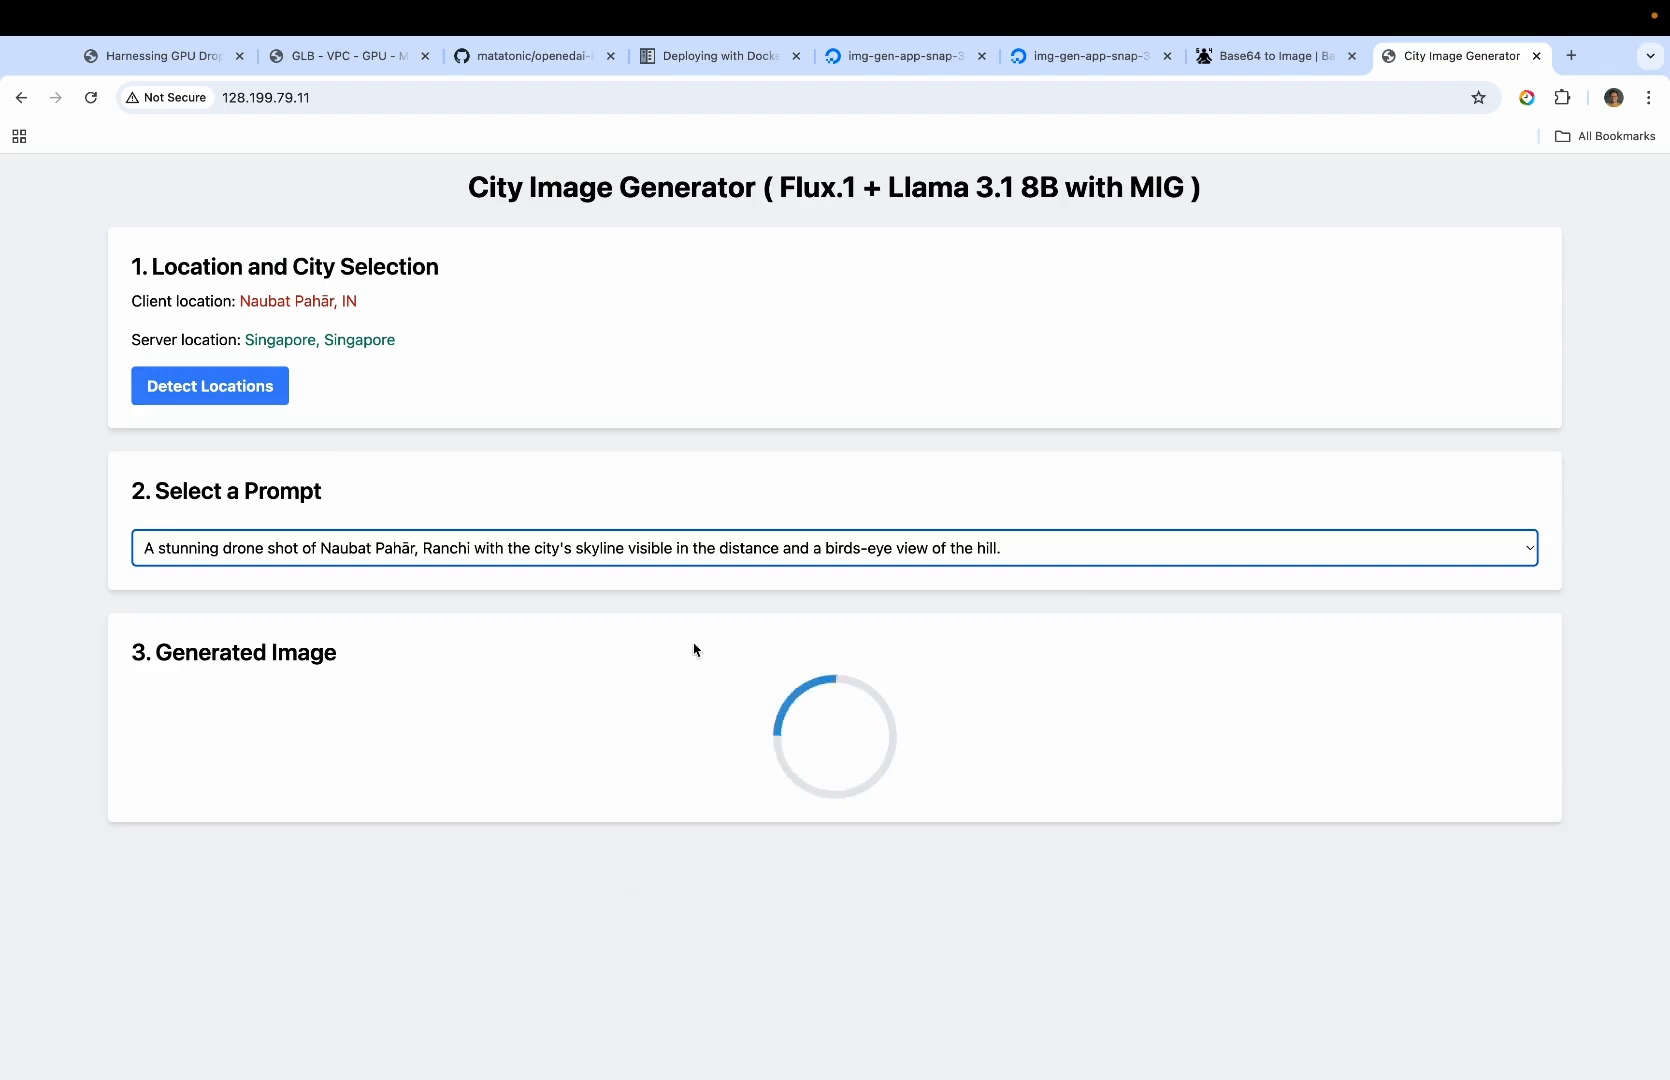
scroll(749, 546, down, 5)
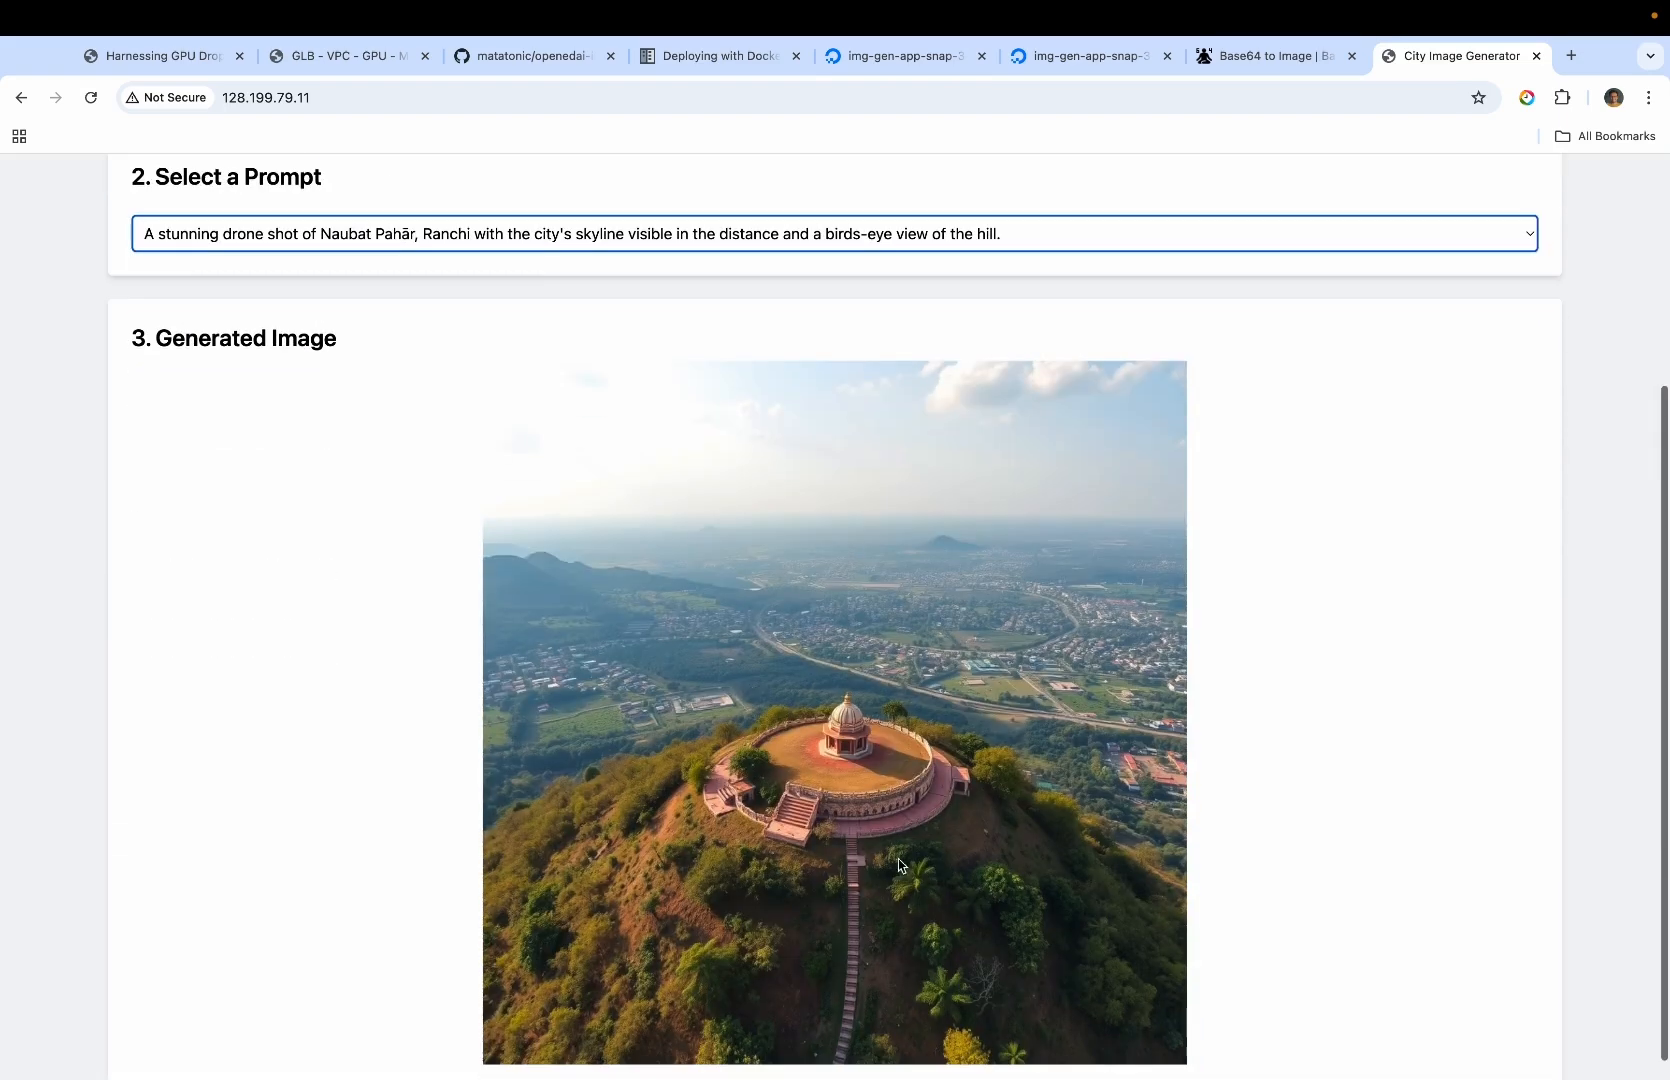
Look at the architecture diagram and open gehna.ai in a new browser tab to test the load-balanced app
key(super+2)
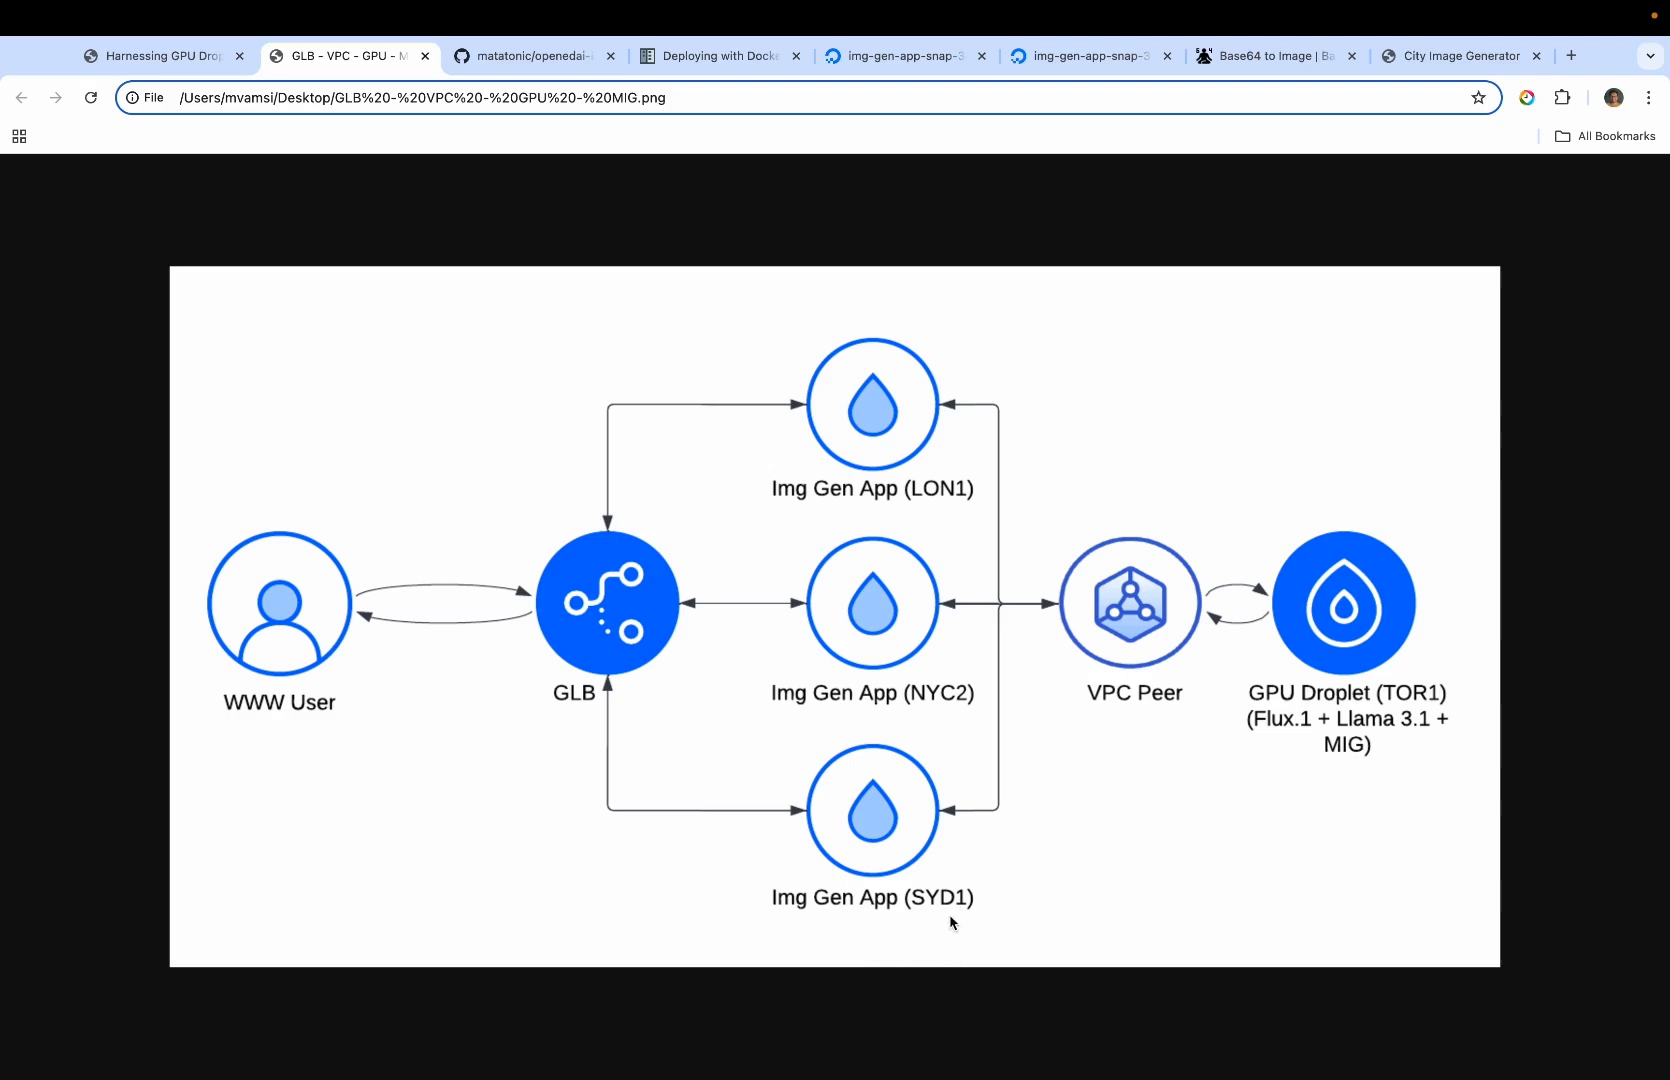
click(1571, 55)
text(gehna.ai)
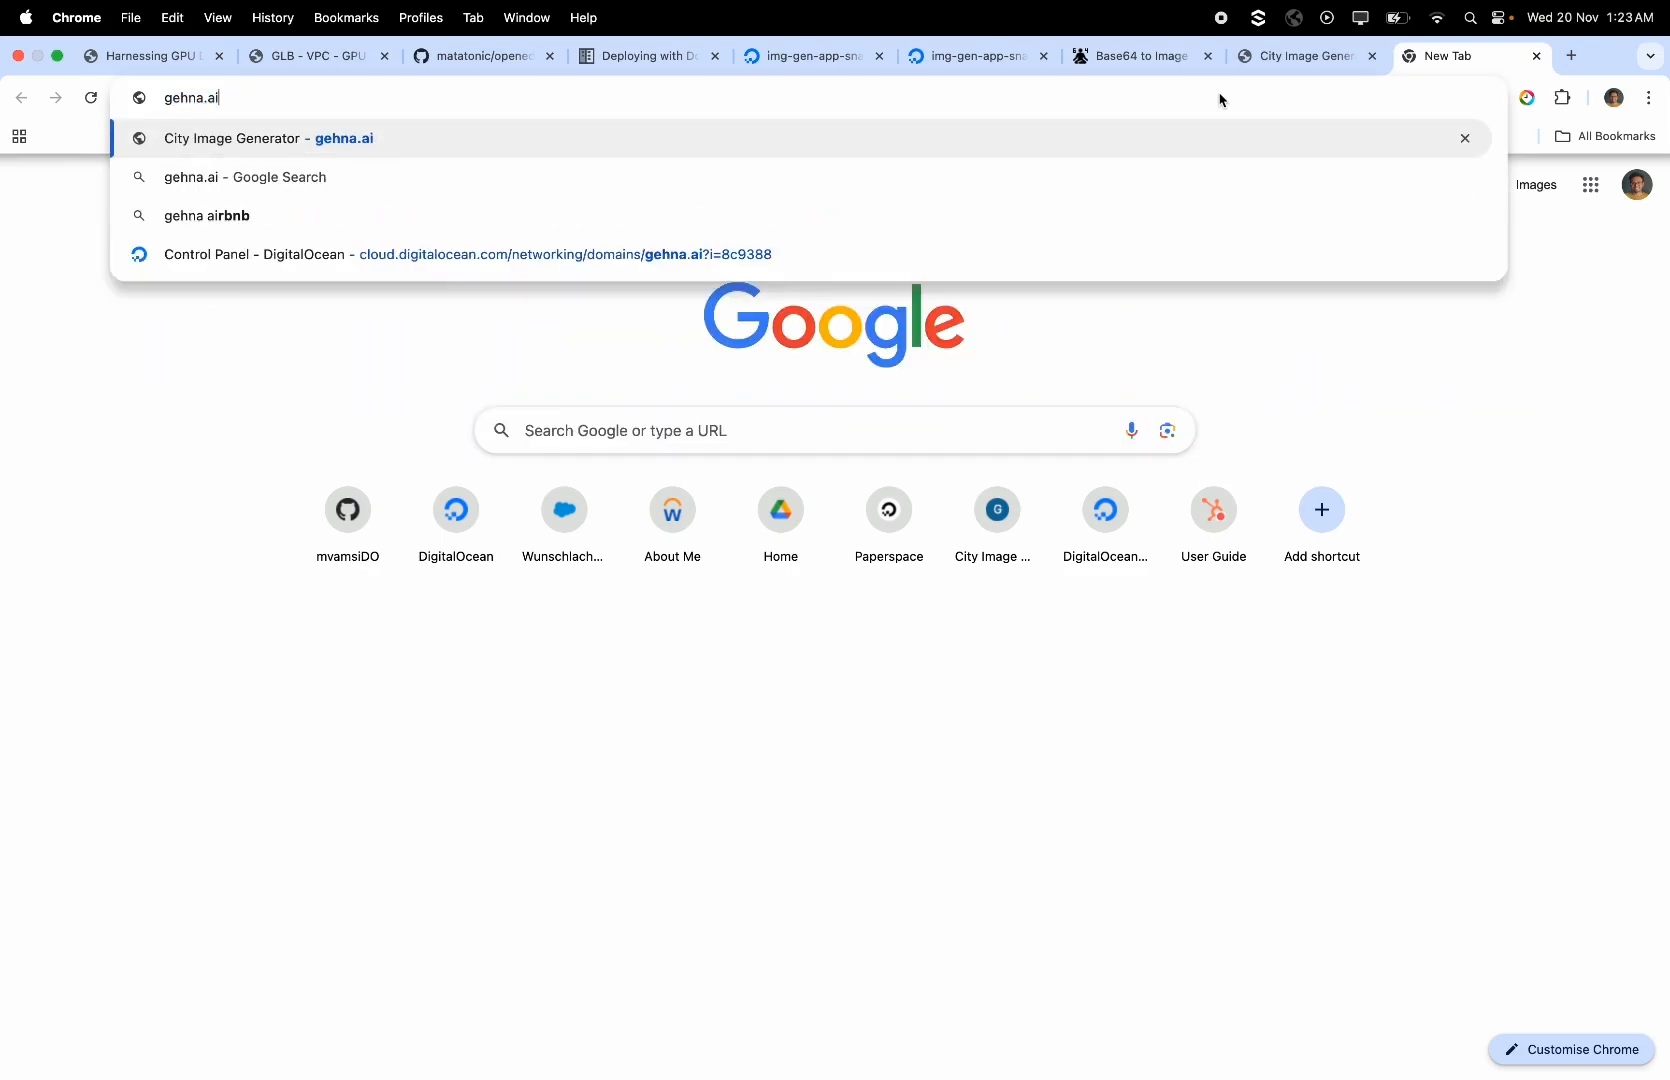
key(Return)
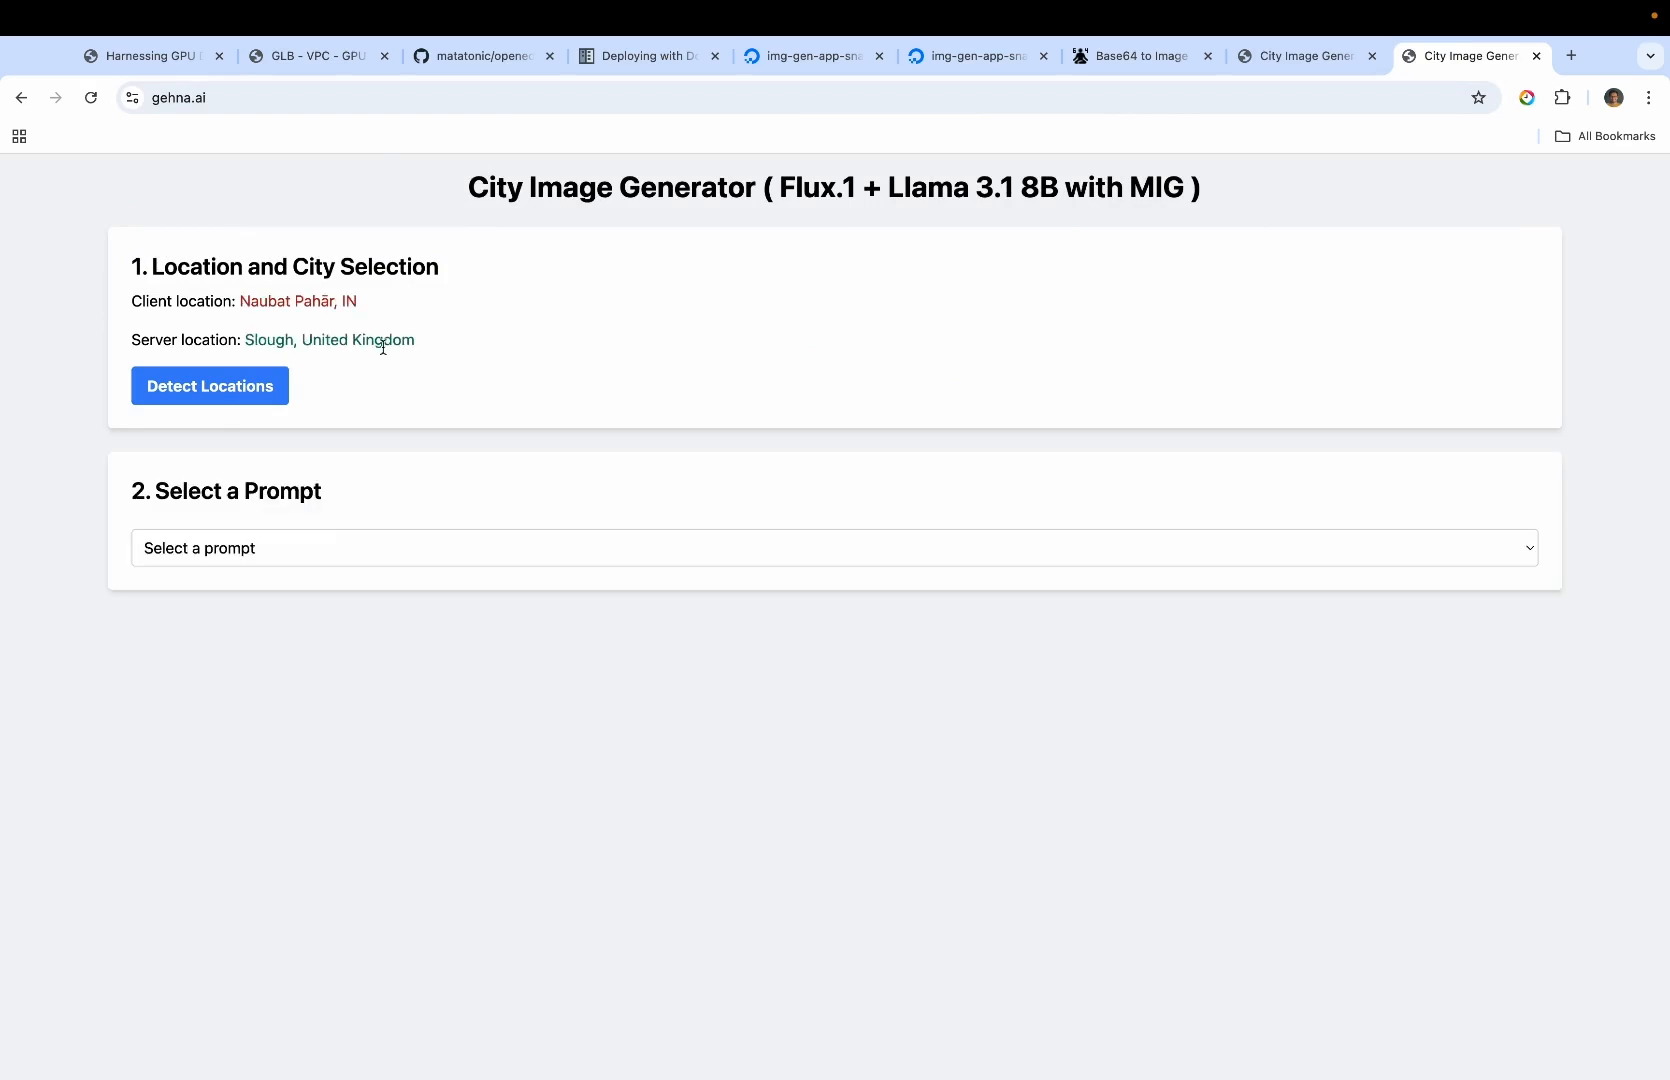
Revisit the architecture diagram and open global-load-balancer-04 from DigitalOcean's Networking load balancers
click(318, 58)
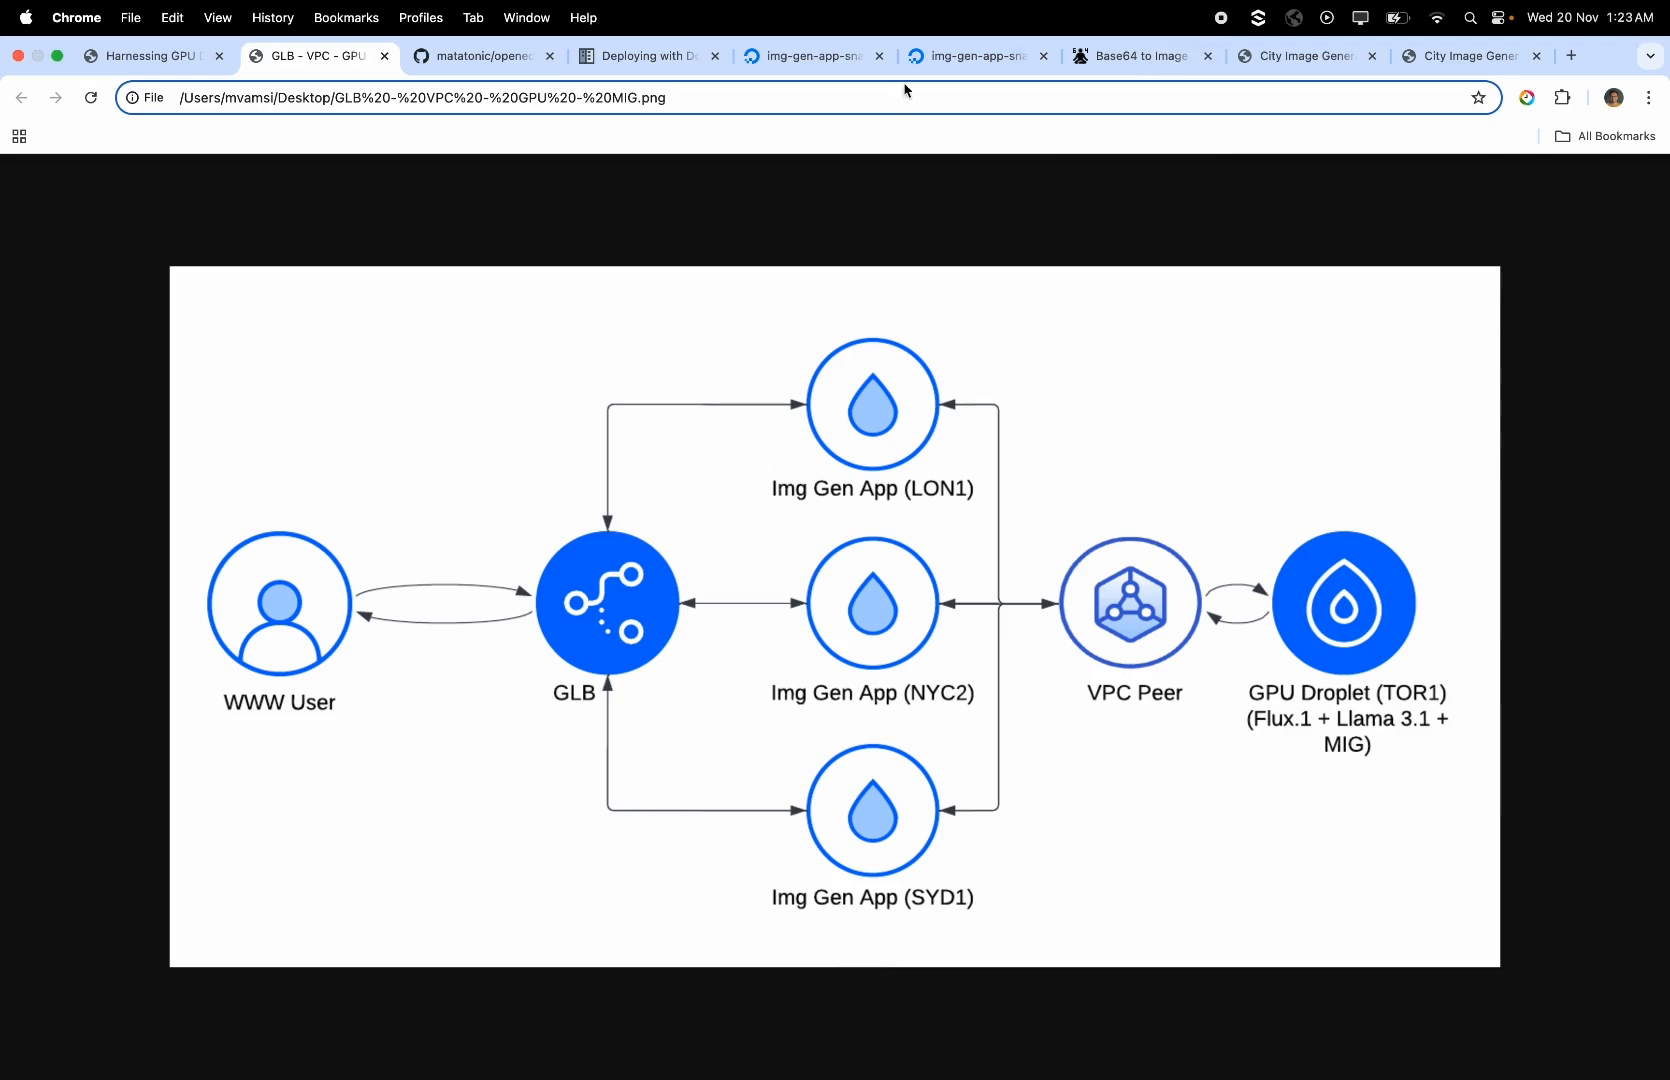
click(965, 55)
click(808, 55)
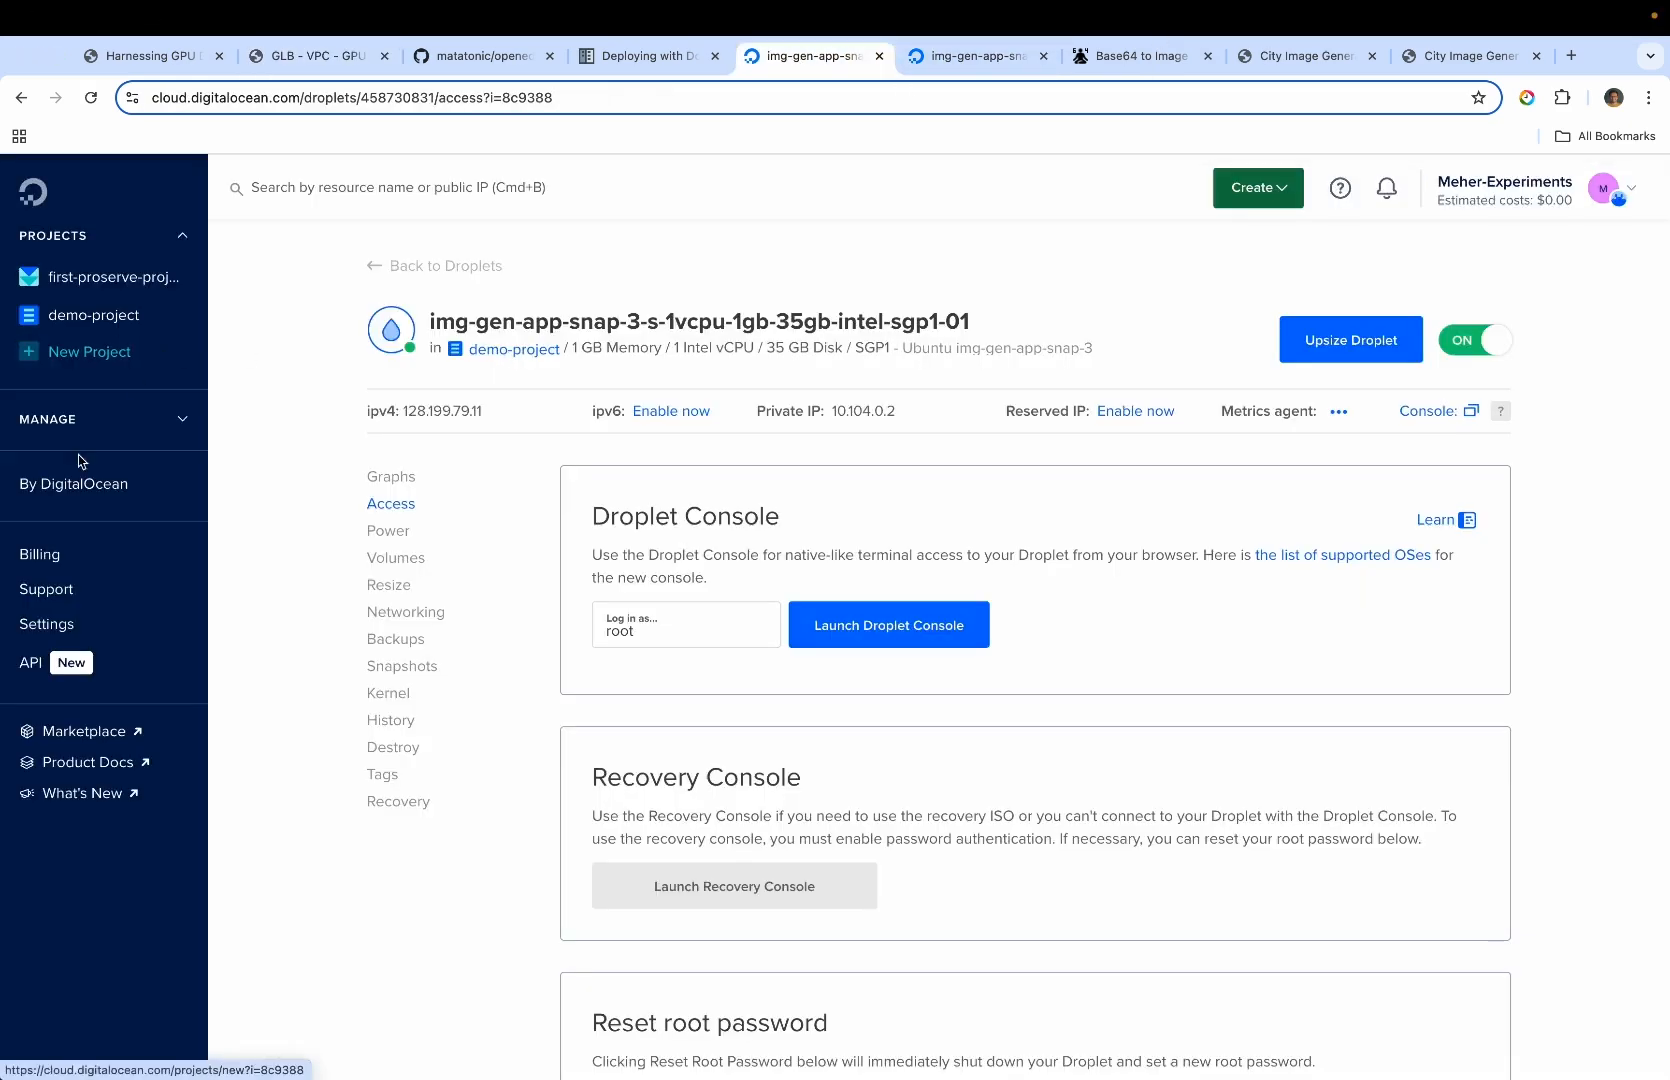
click(80, 422)
scroll(98, 422, up, 1)
click(72, 664)
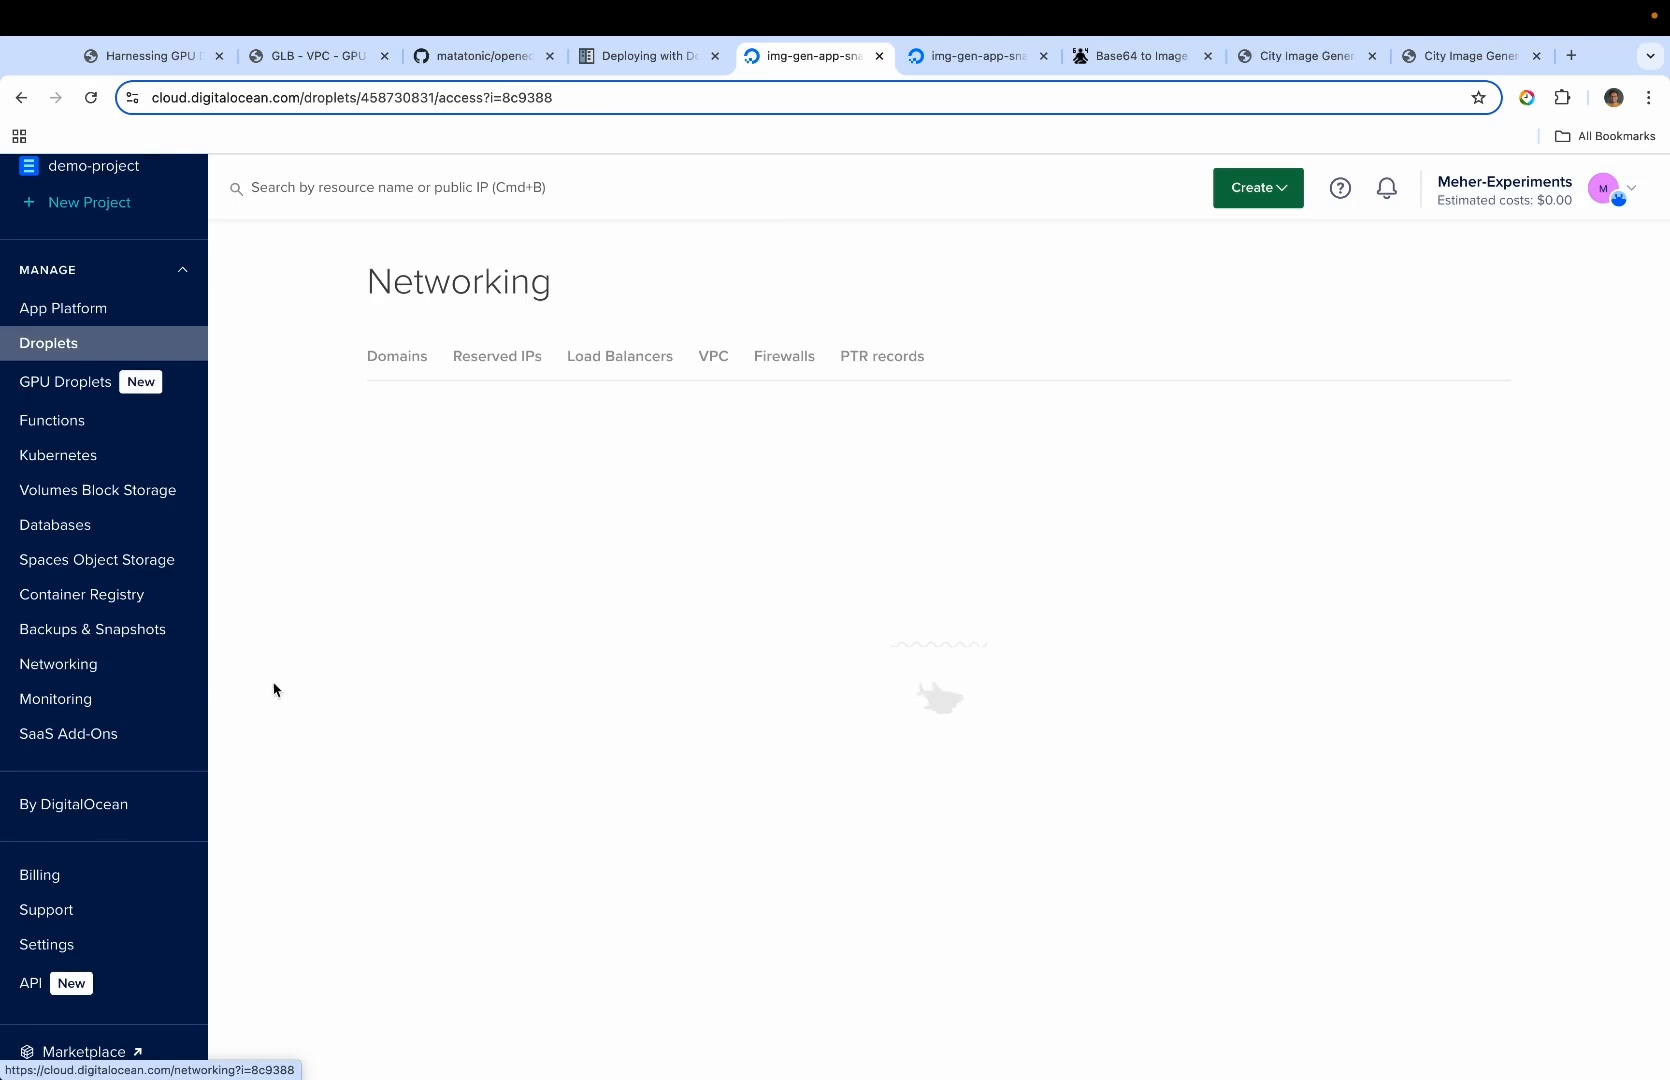
click(637, 372)
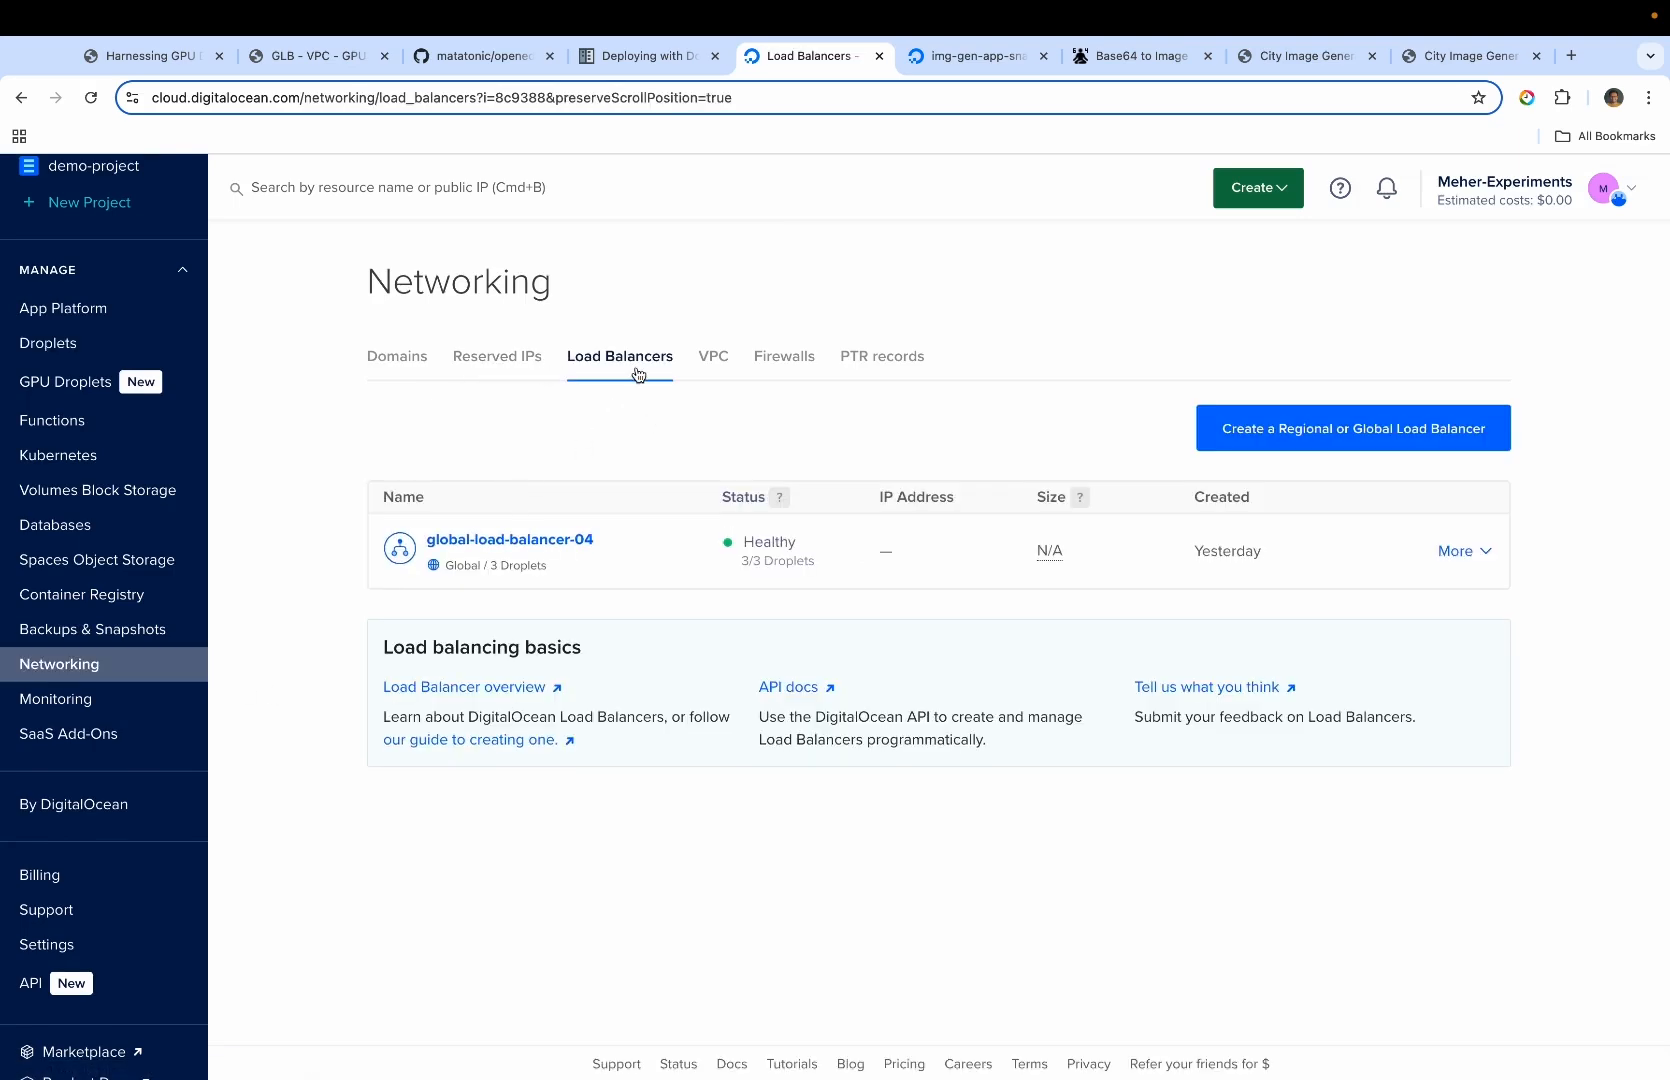
click(565, 540)
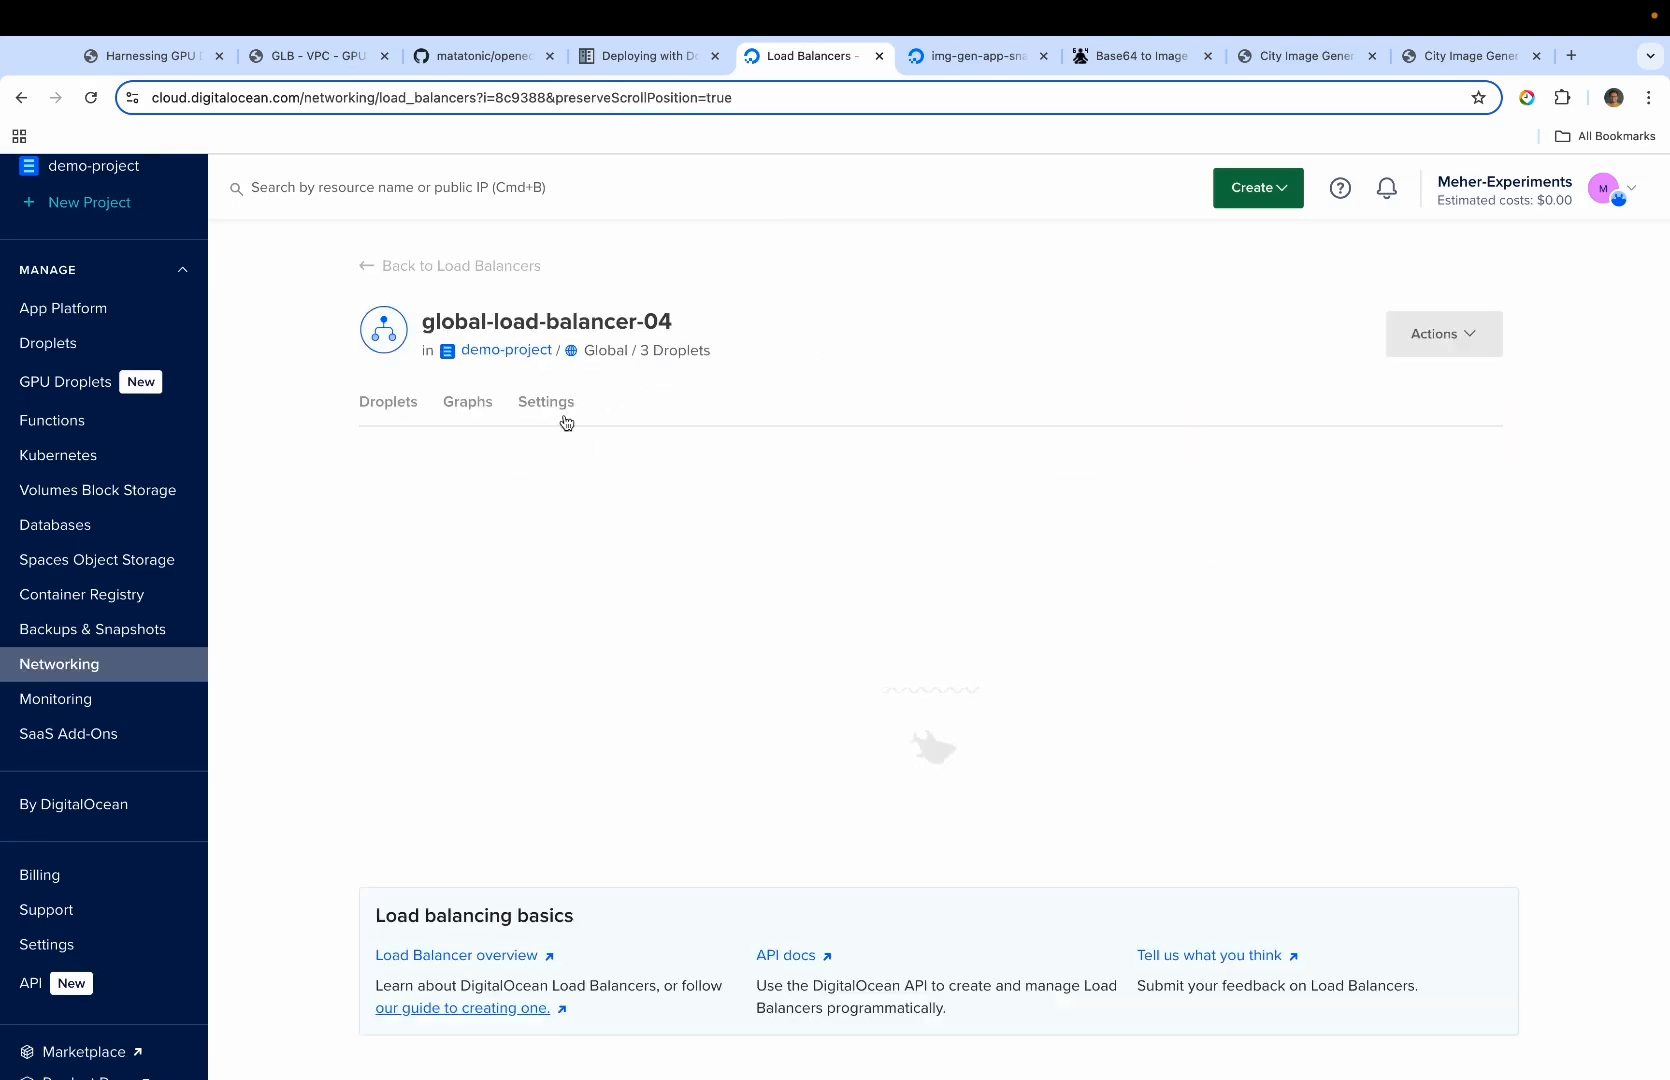
Add the Droplet img-gen-app-snap-3-s-1vcpu-1gb-35gb-intel-sgp1-01 to global-load-balancer-04
scroll(533, 570, down, 4)
scroll(533, 570, down, 2)
click(1405, 410)
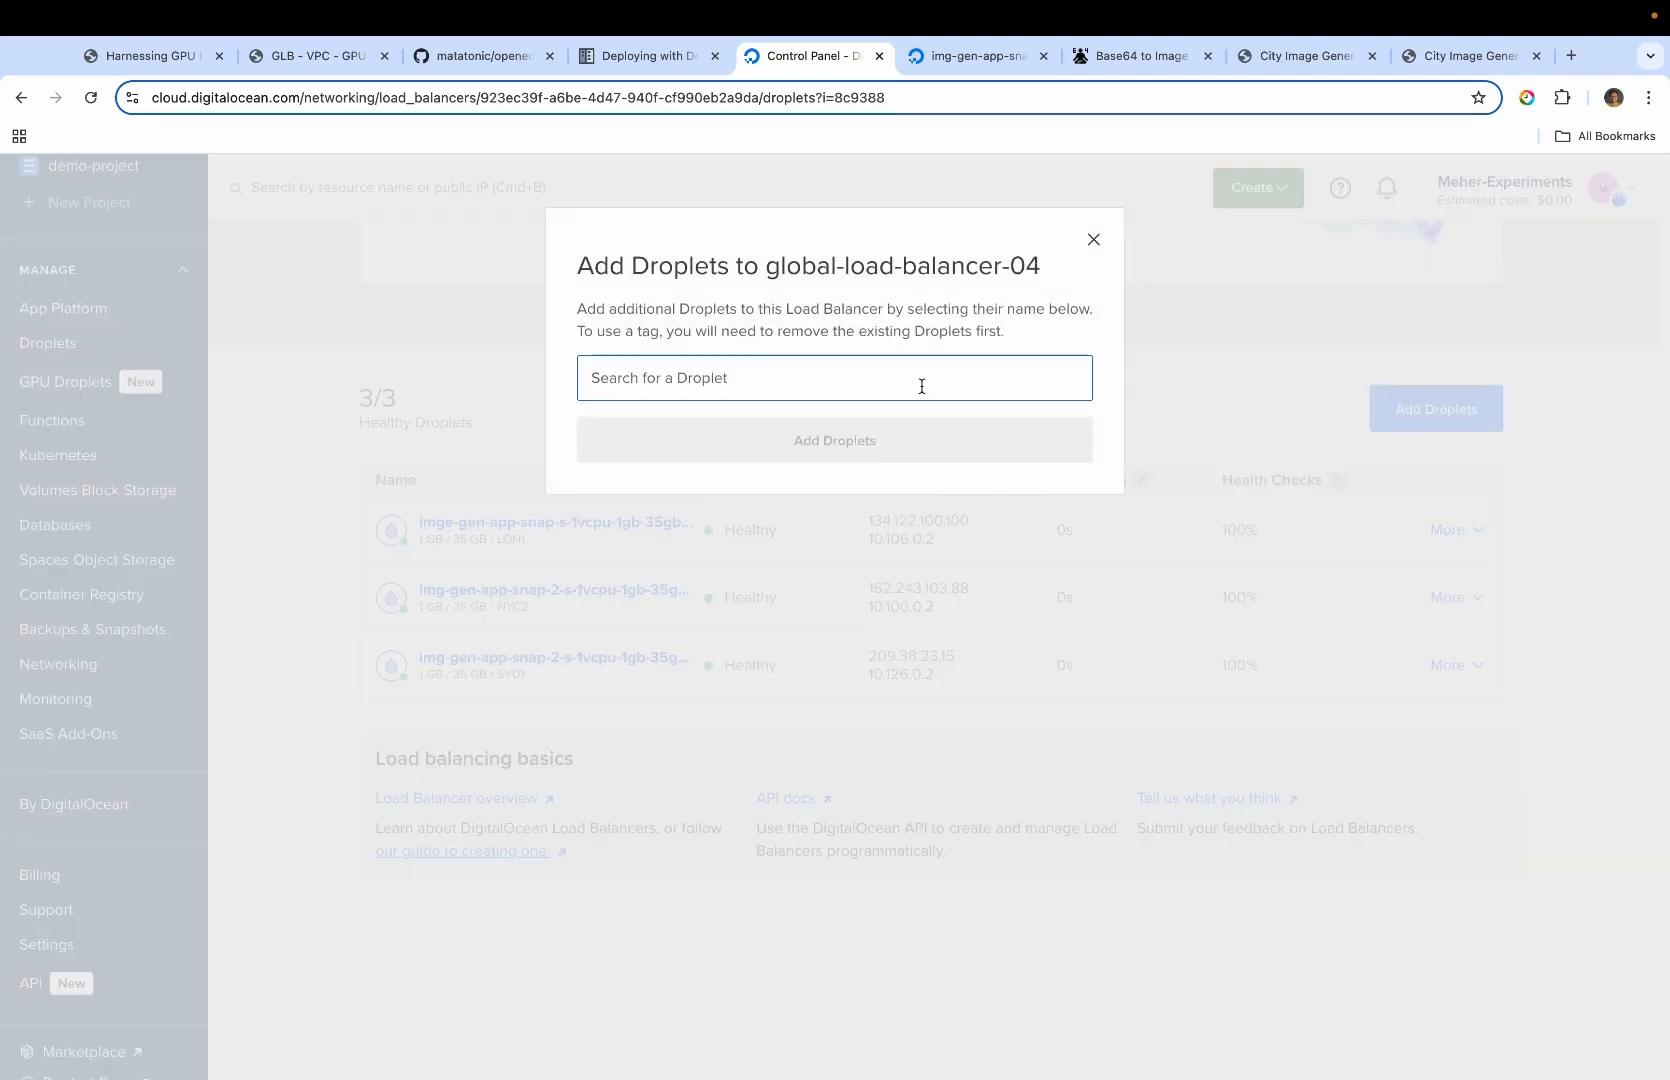
click(785, 380)
click(806, 455)
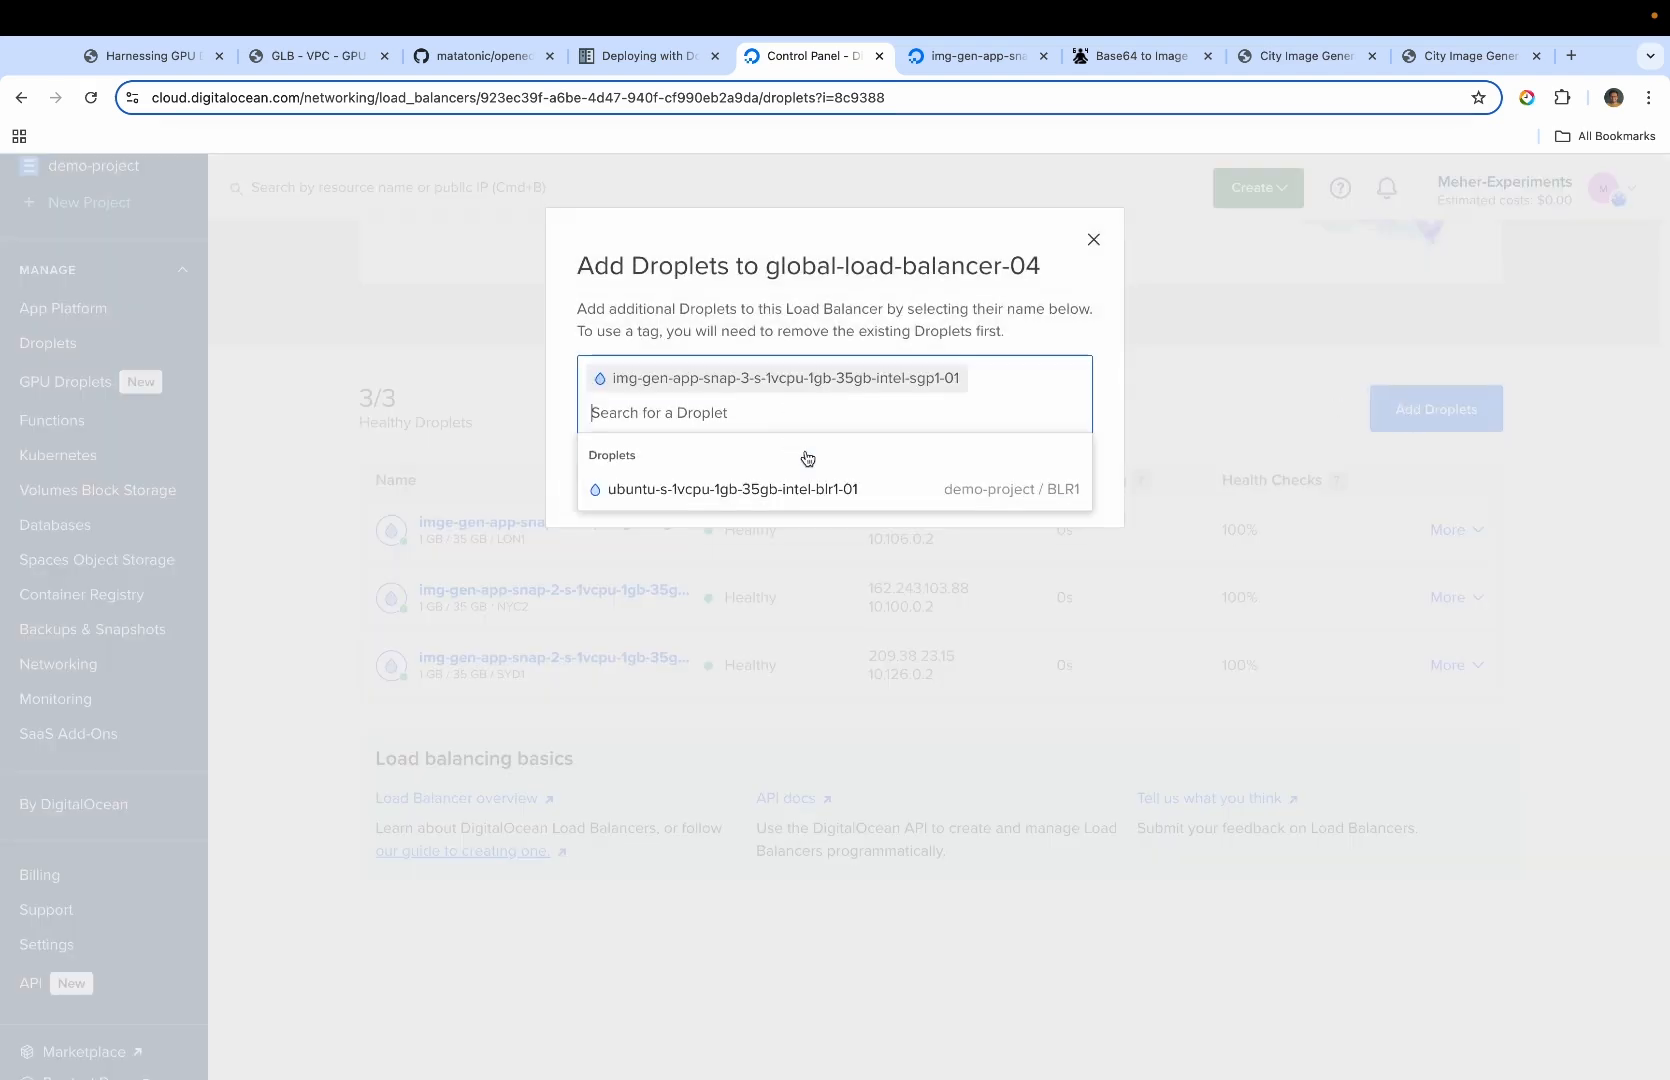
click(1063, 338)
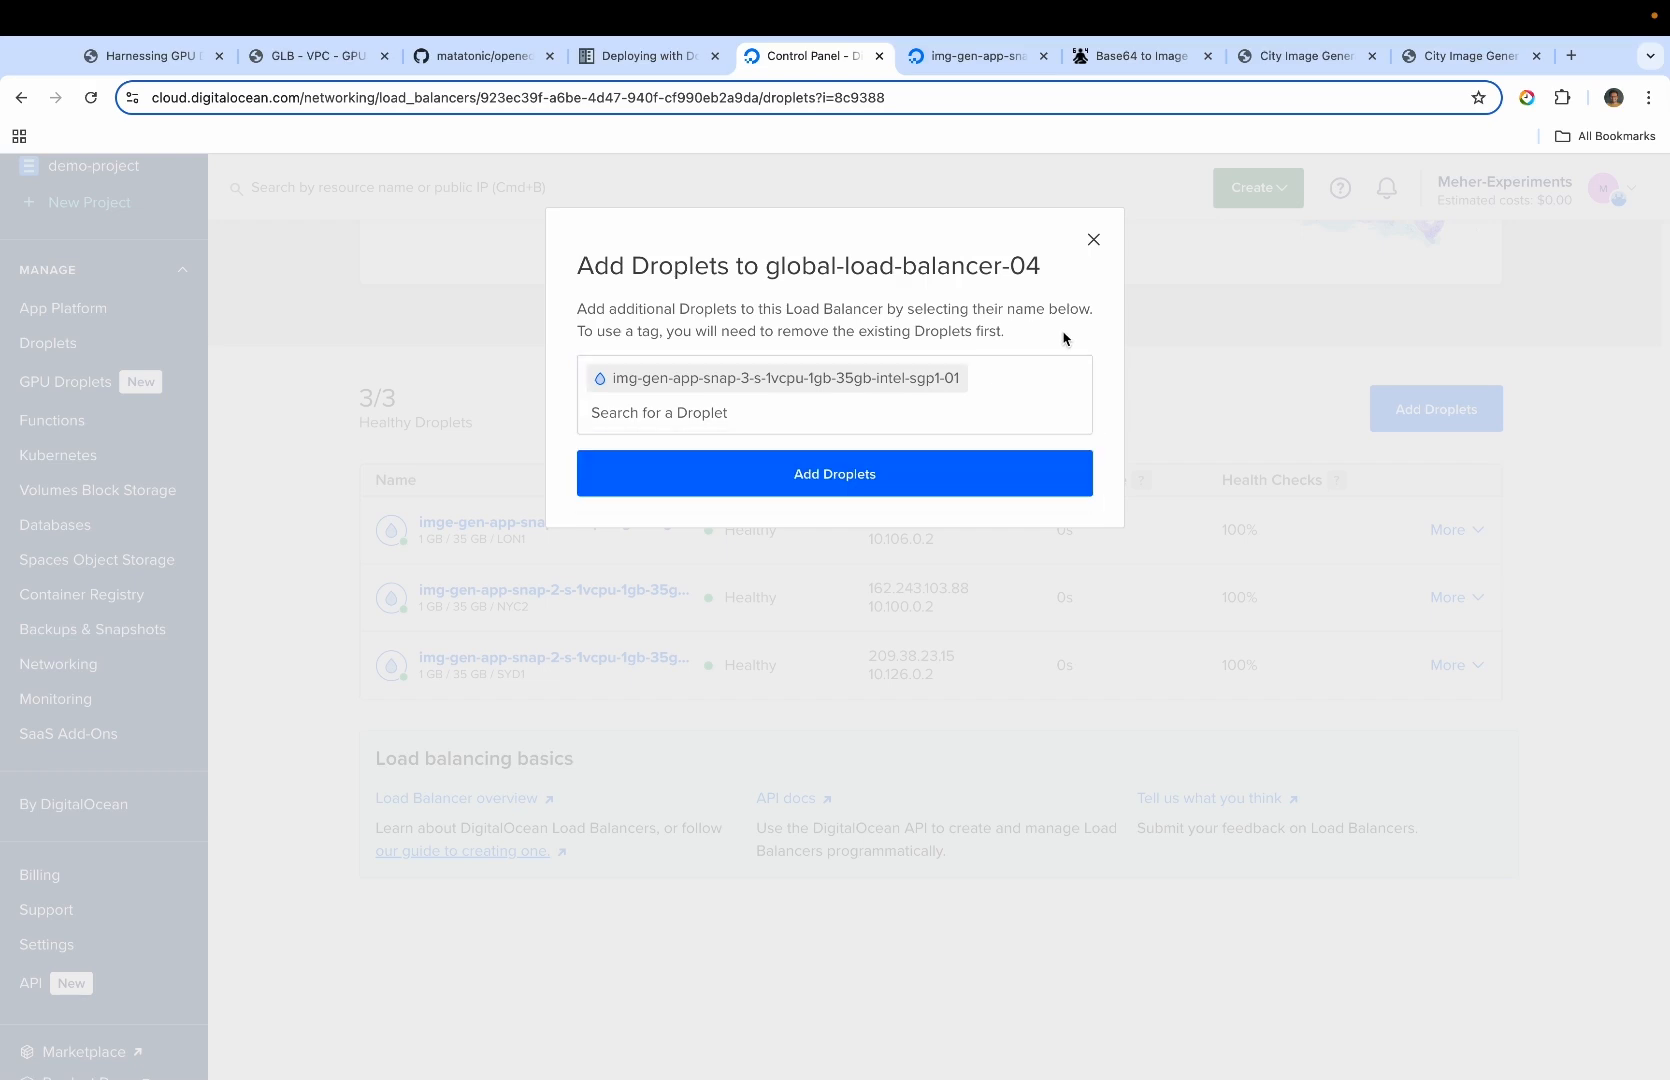
click(897, 475)
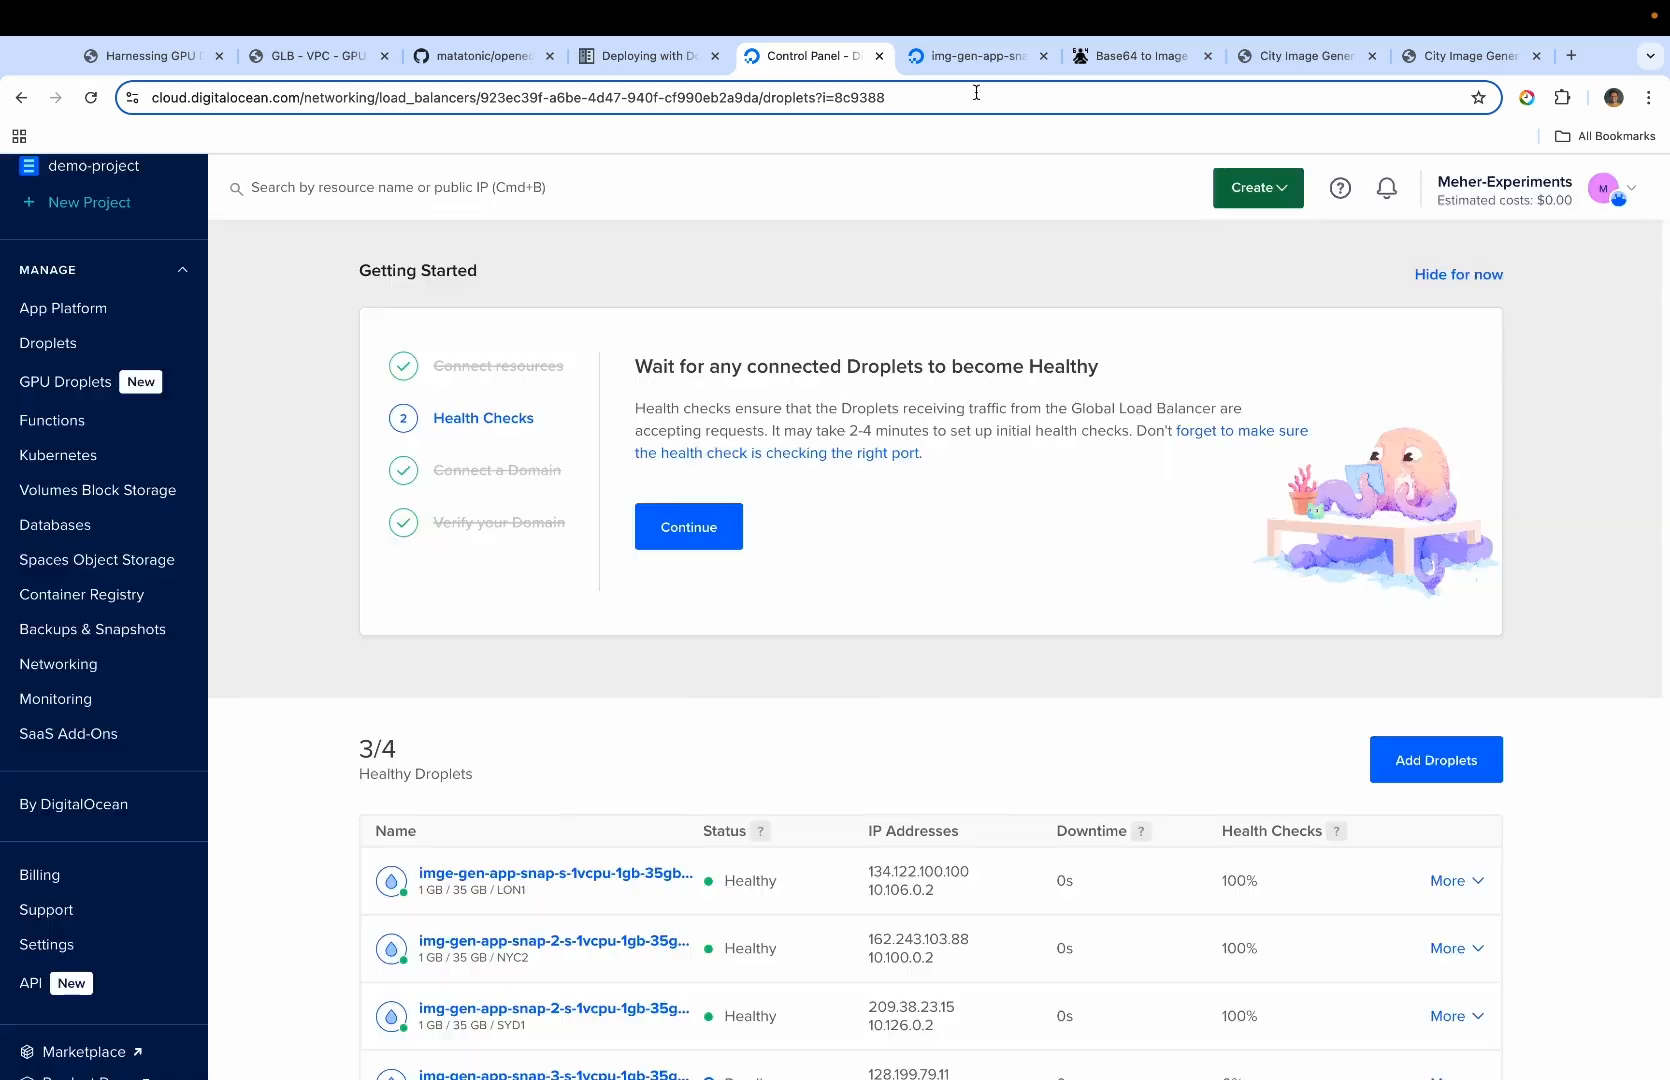
Check the health status of the Droplets attached to global-load-balancer-04, including the new SGP1 one
scroll(913, 522, down, 3)
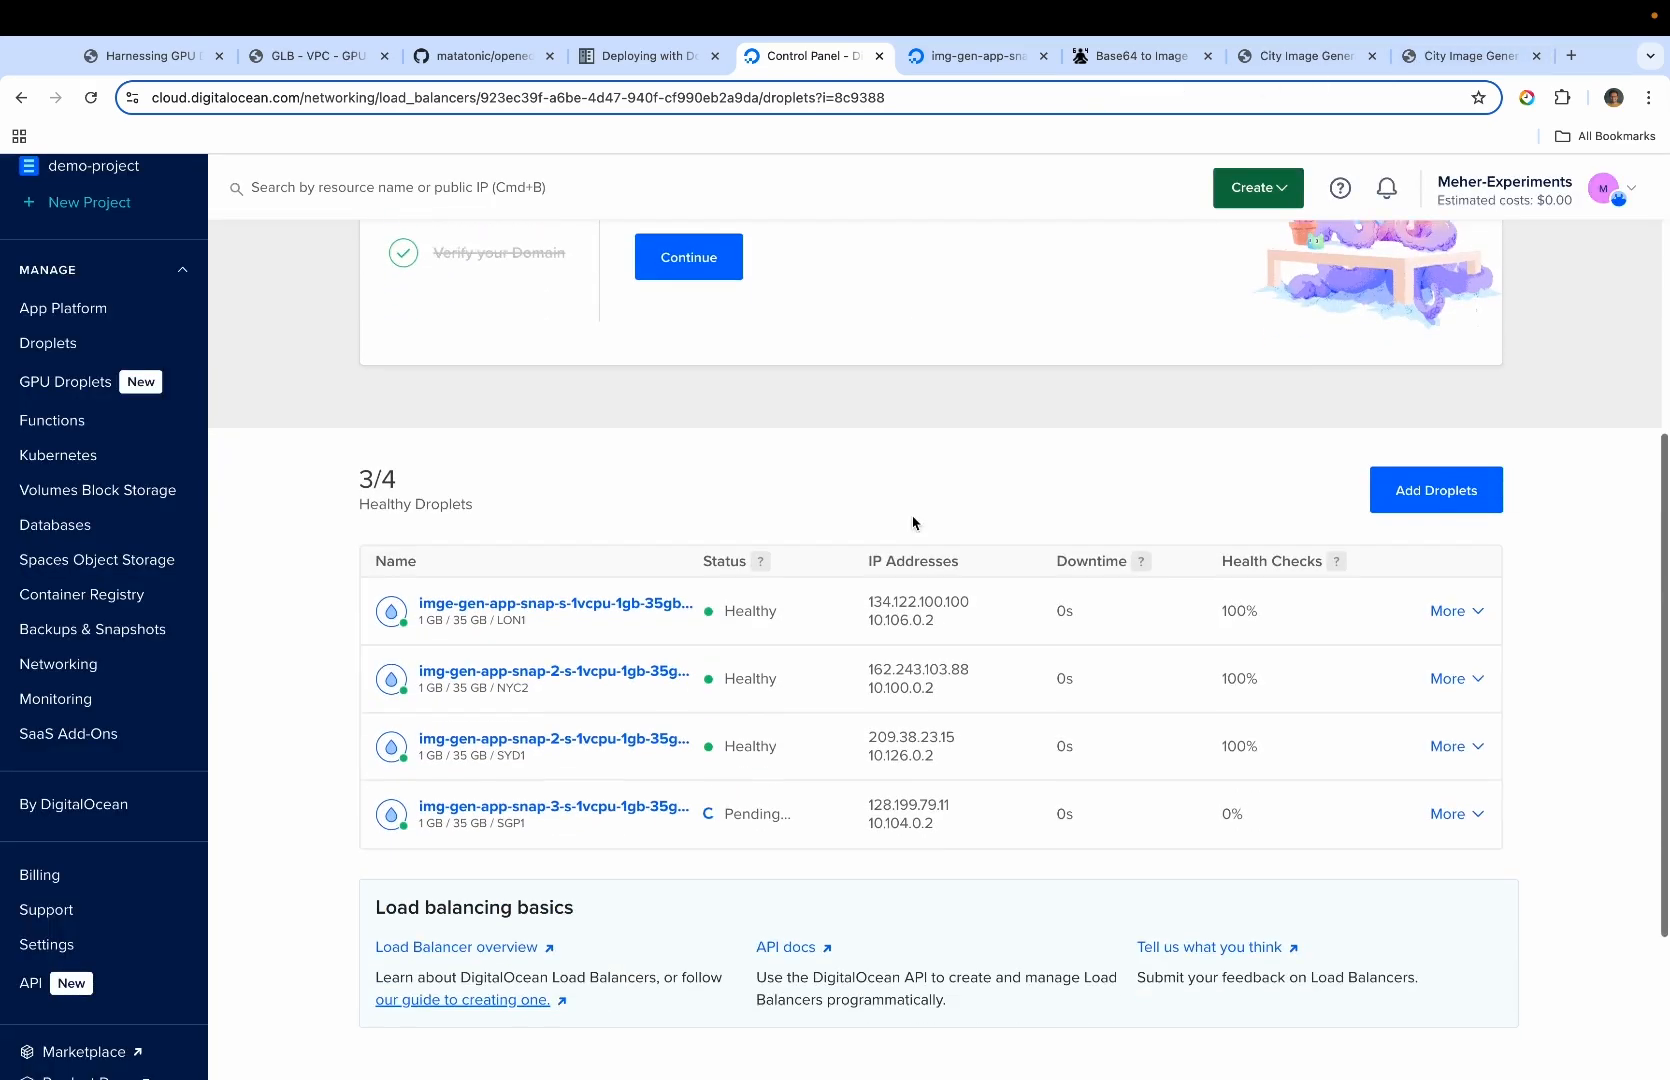
scroll(913, 522, up, 5)
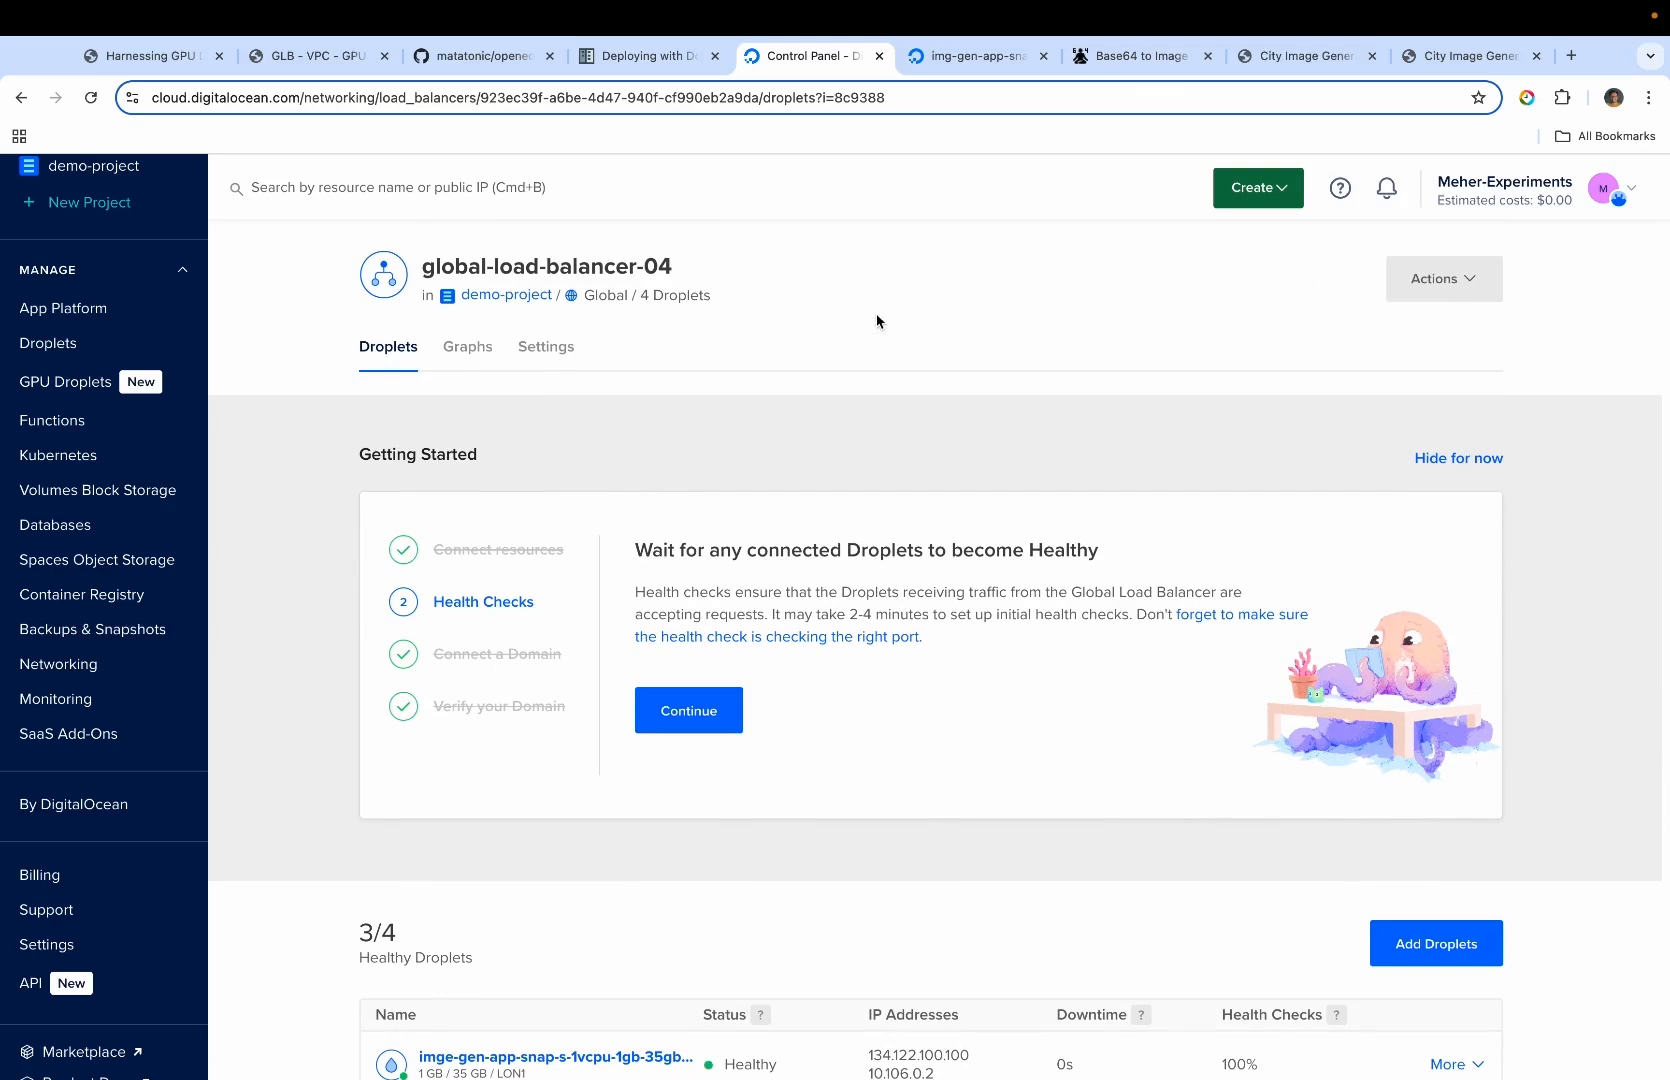
scroll(764, 418, down, 3)
click(1470, 58)
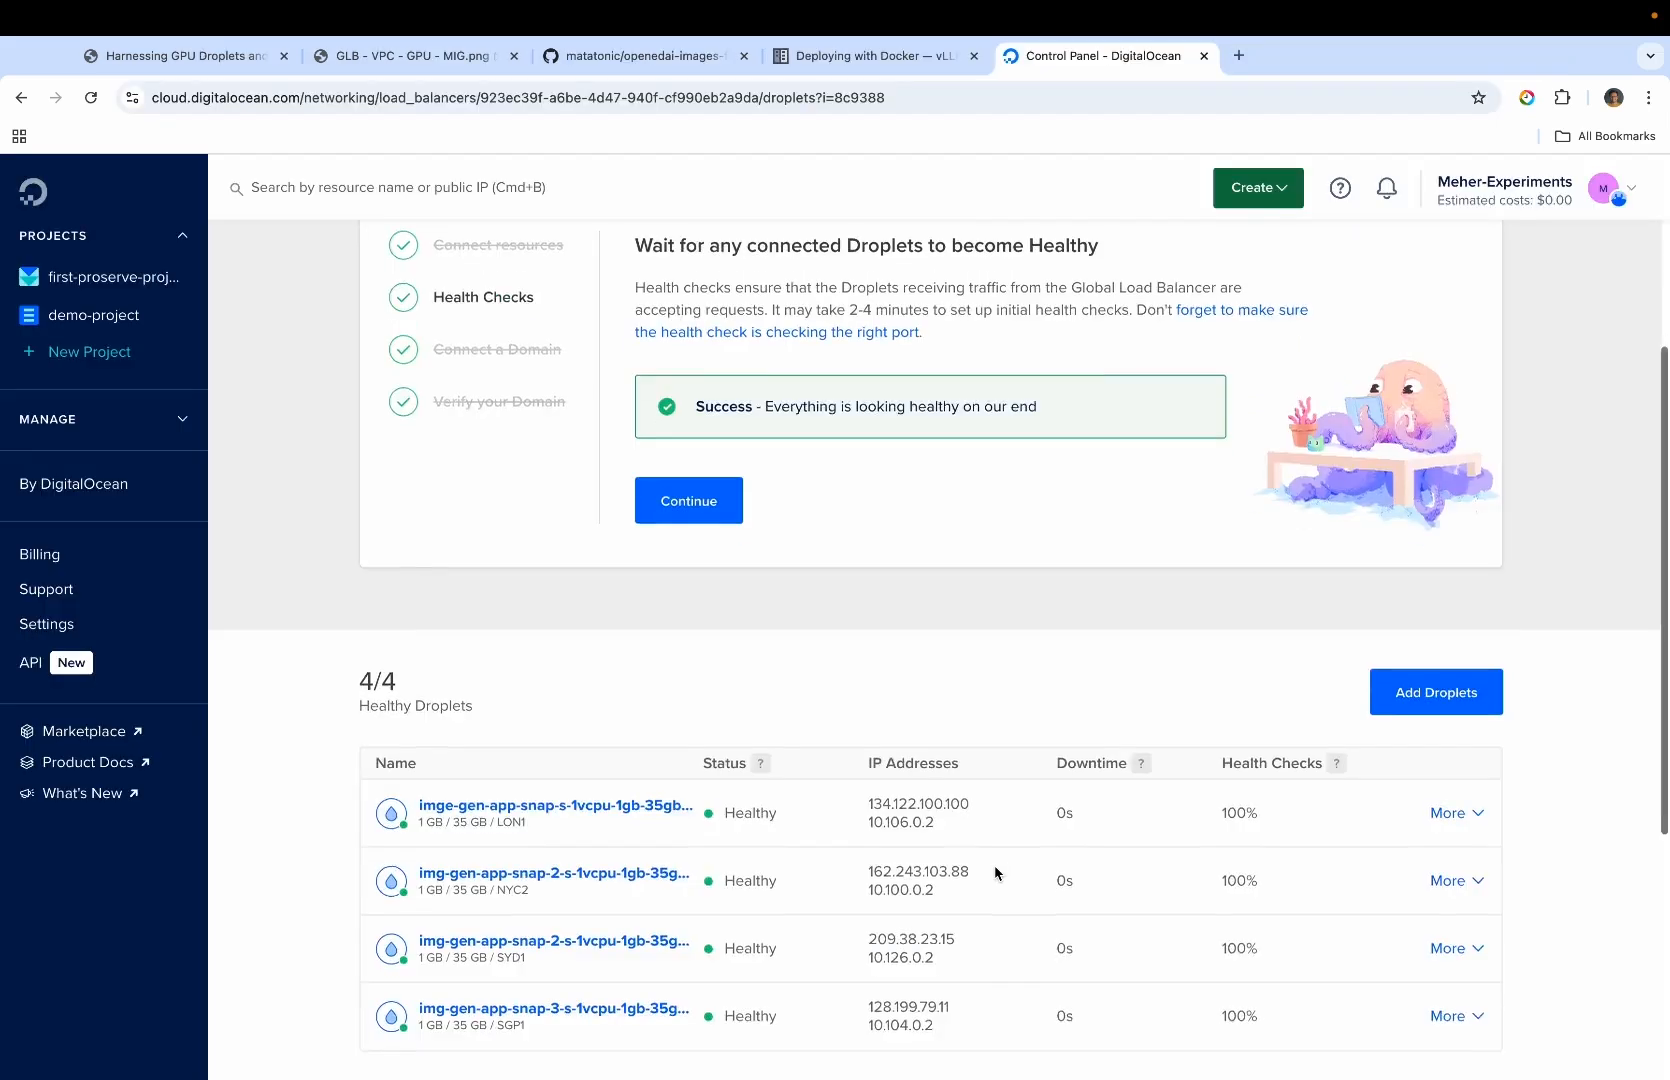
scroll(995, 873, down, 3)
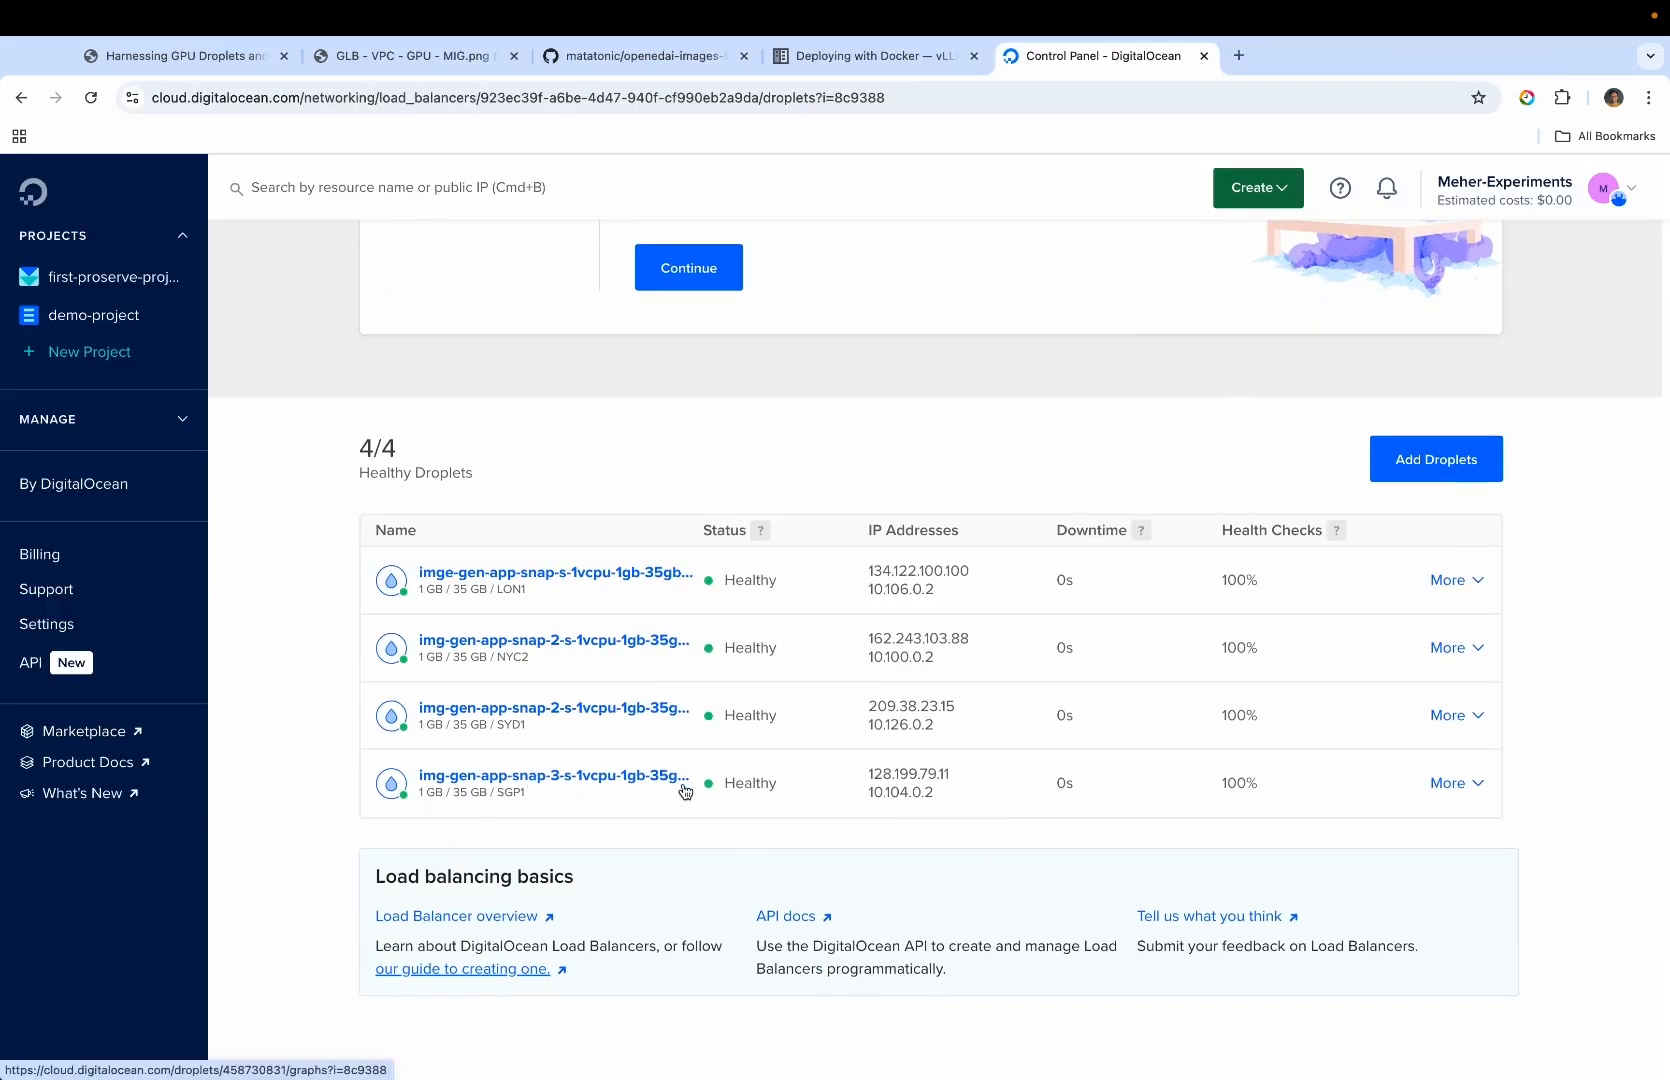
scroll(719, 793, up, 6)
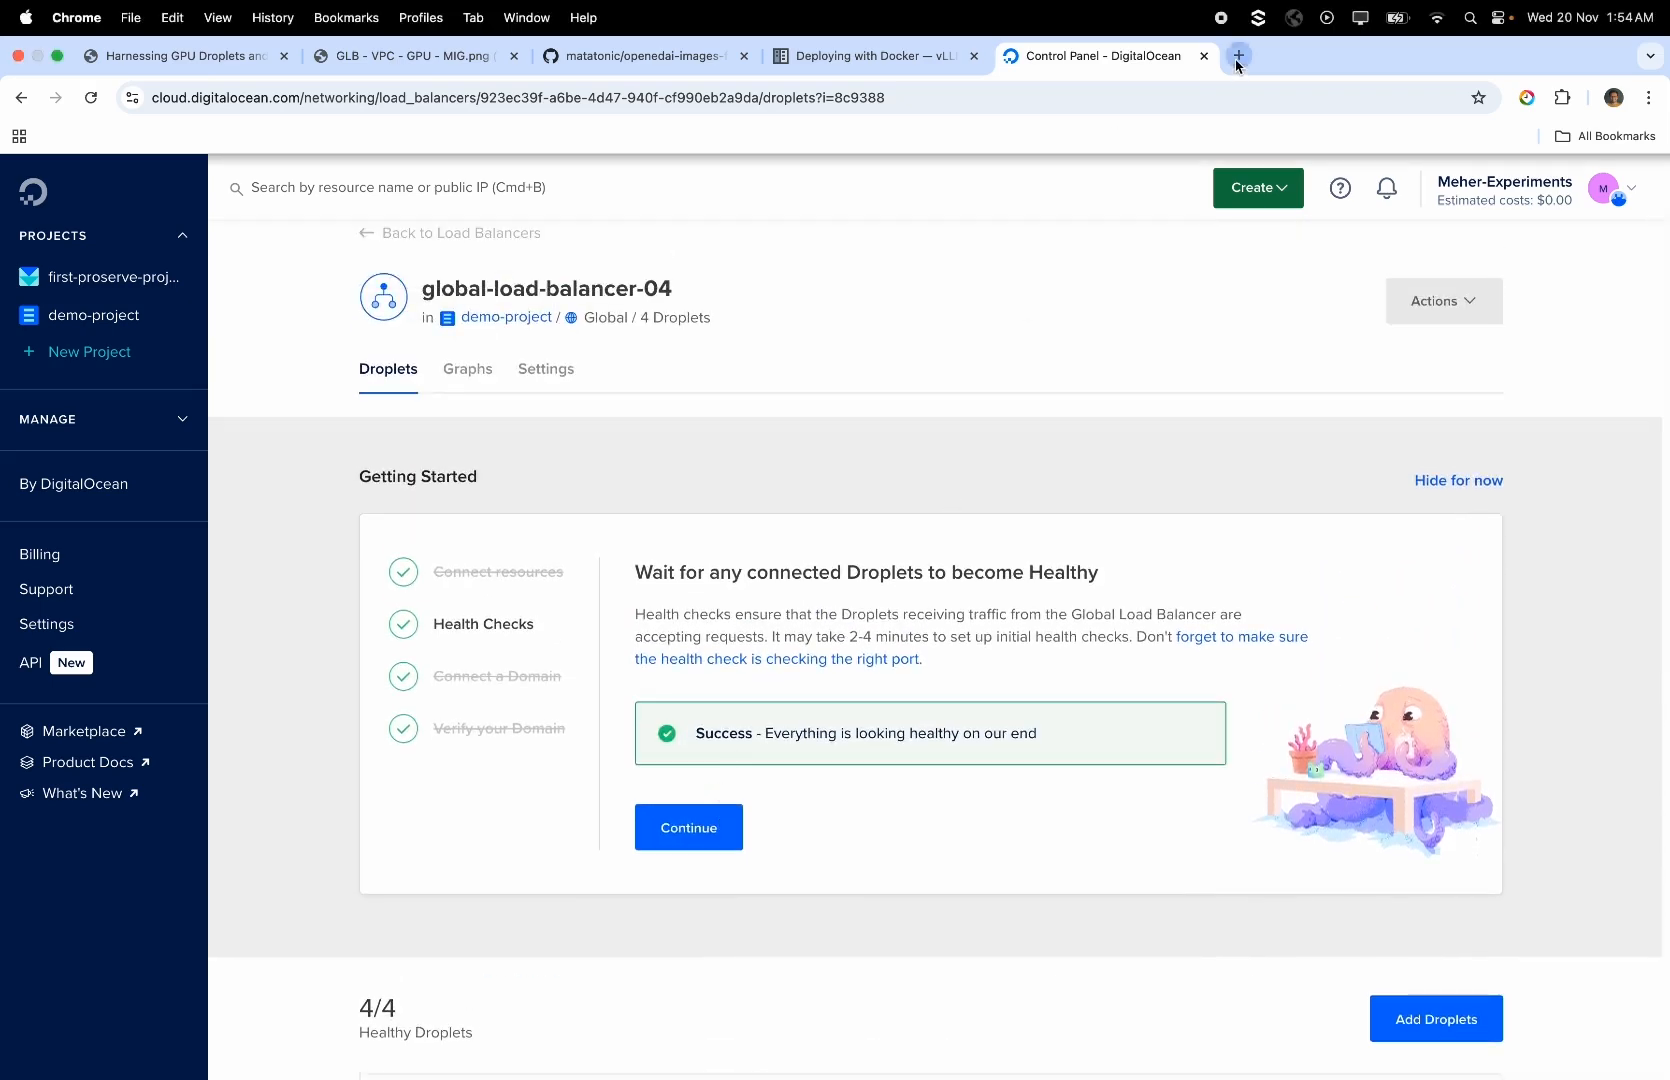
Open gehna.ai in a new tab and detect the client and server locations
click(1238, 55)
text(g)
key(Return)
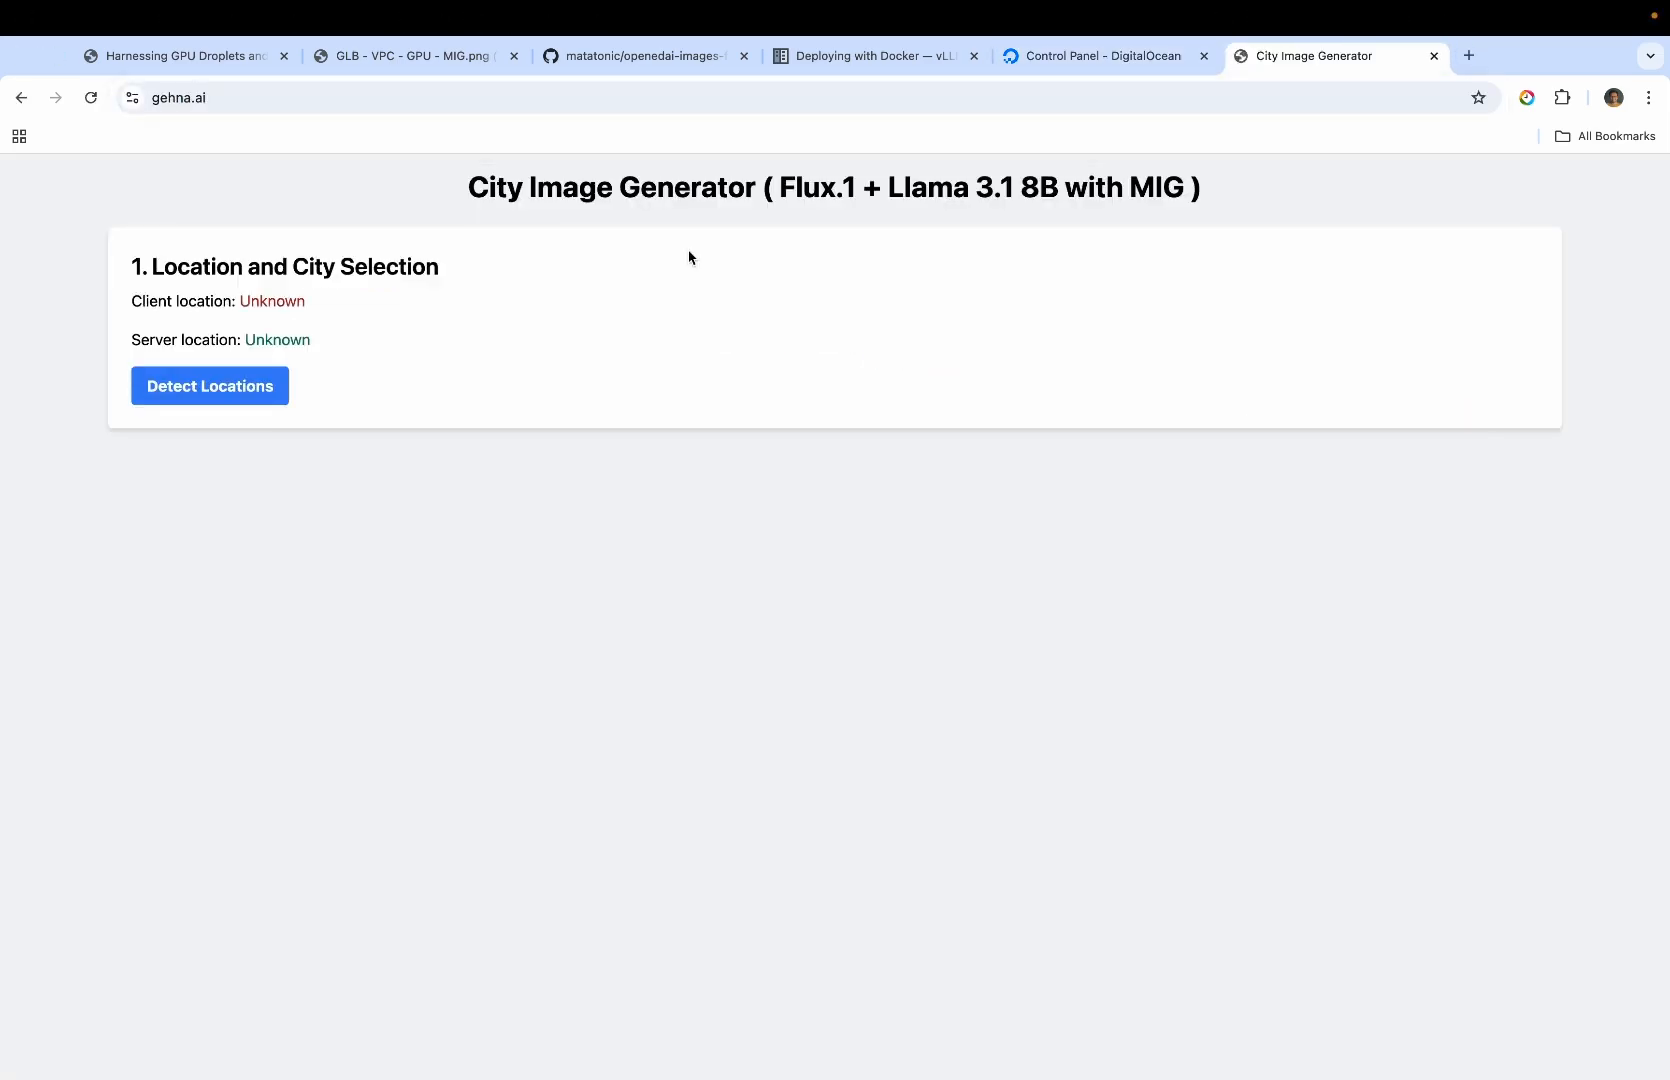
click(236, 405)
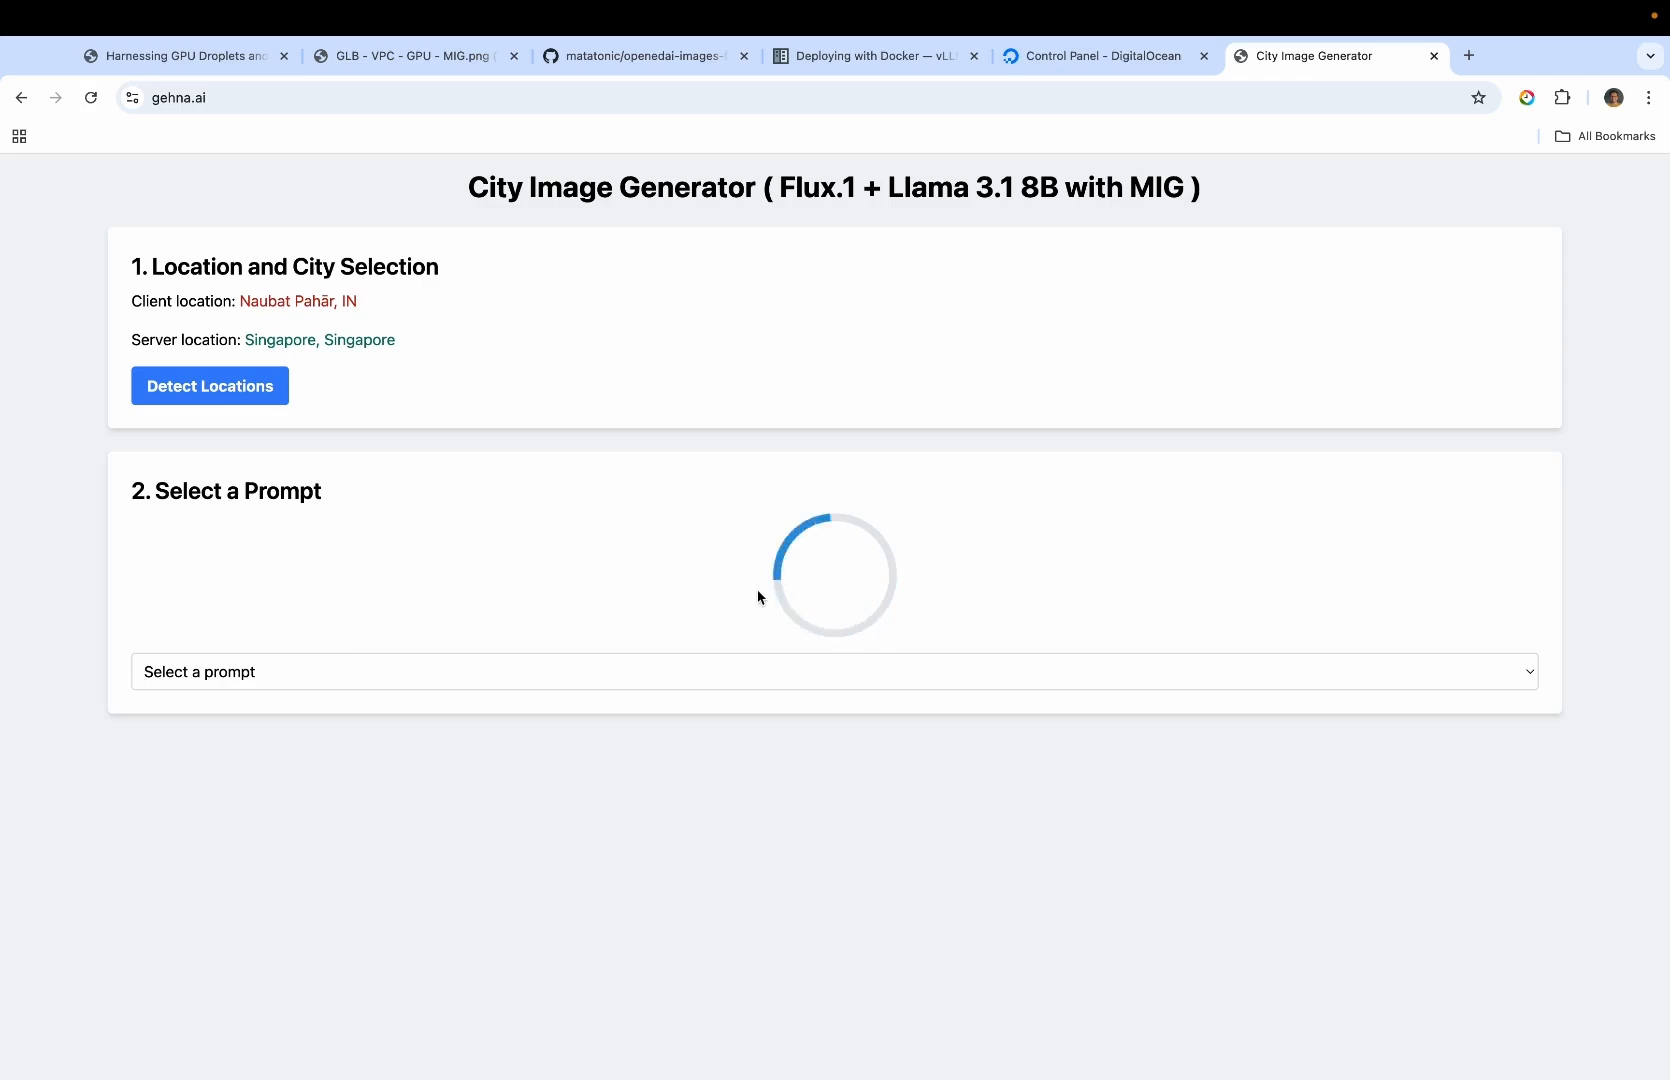
Generate an image from the "peaceful black and white photograph of Naubat Pahār" prompt, review it, and return to the architecture diagram
click(801, 548)
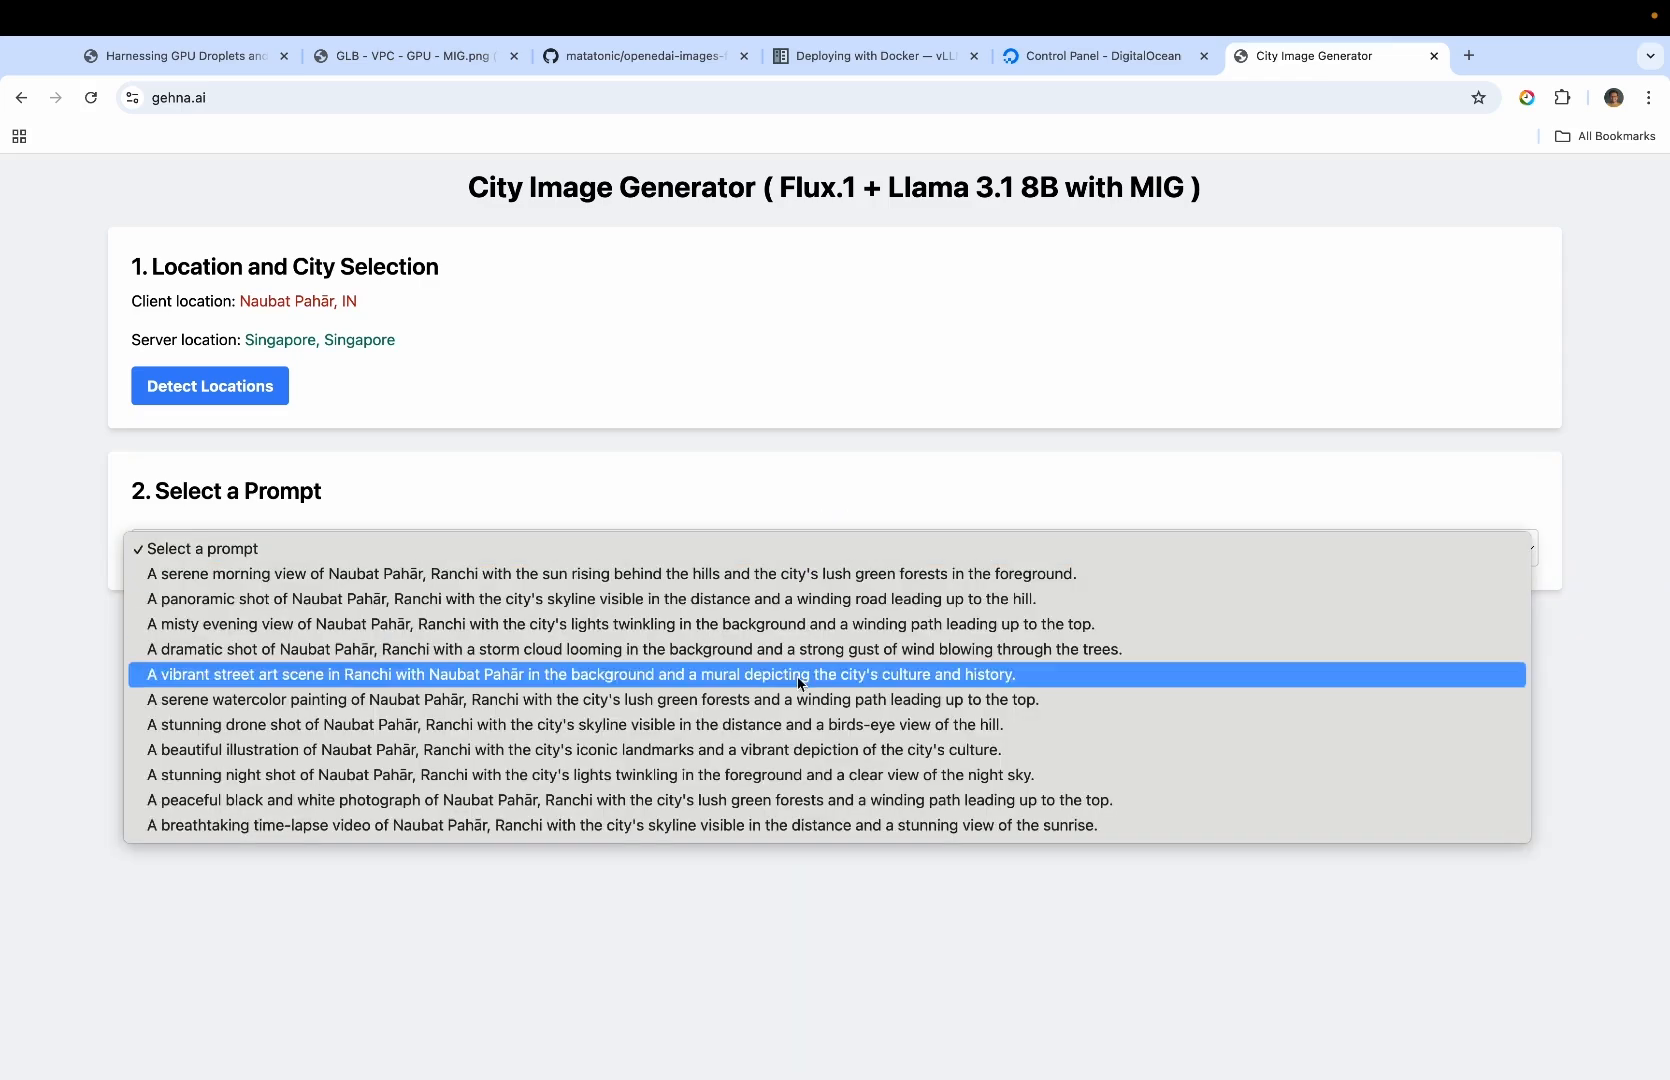
click(801, 802)
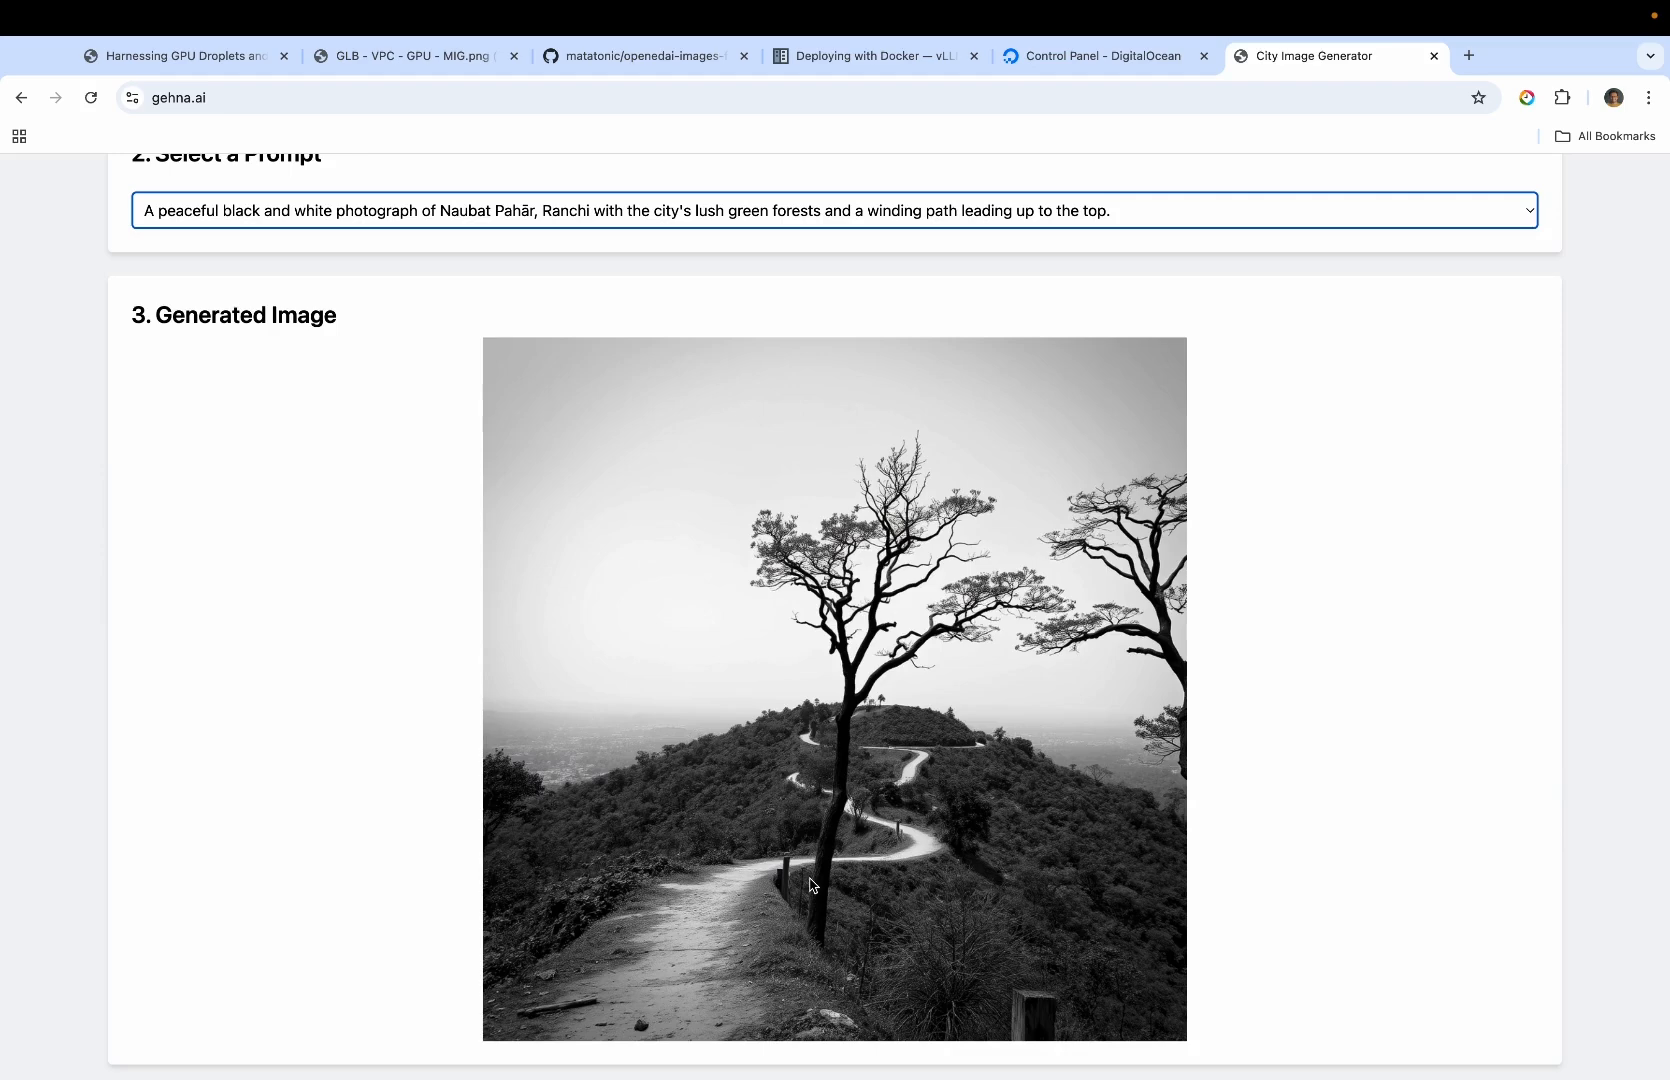
scroll(812, 884, up, 5)
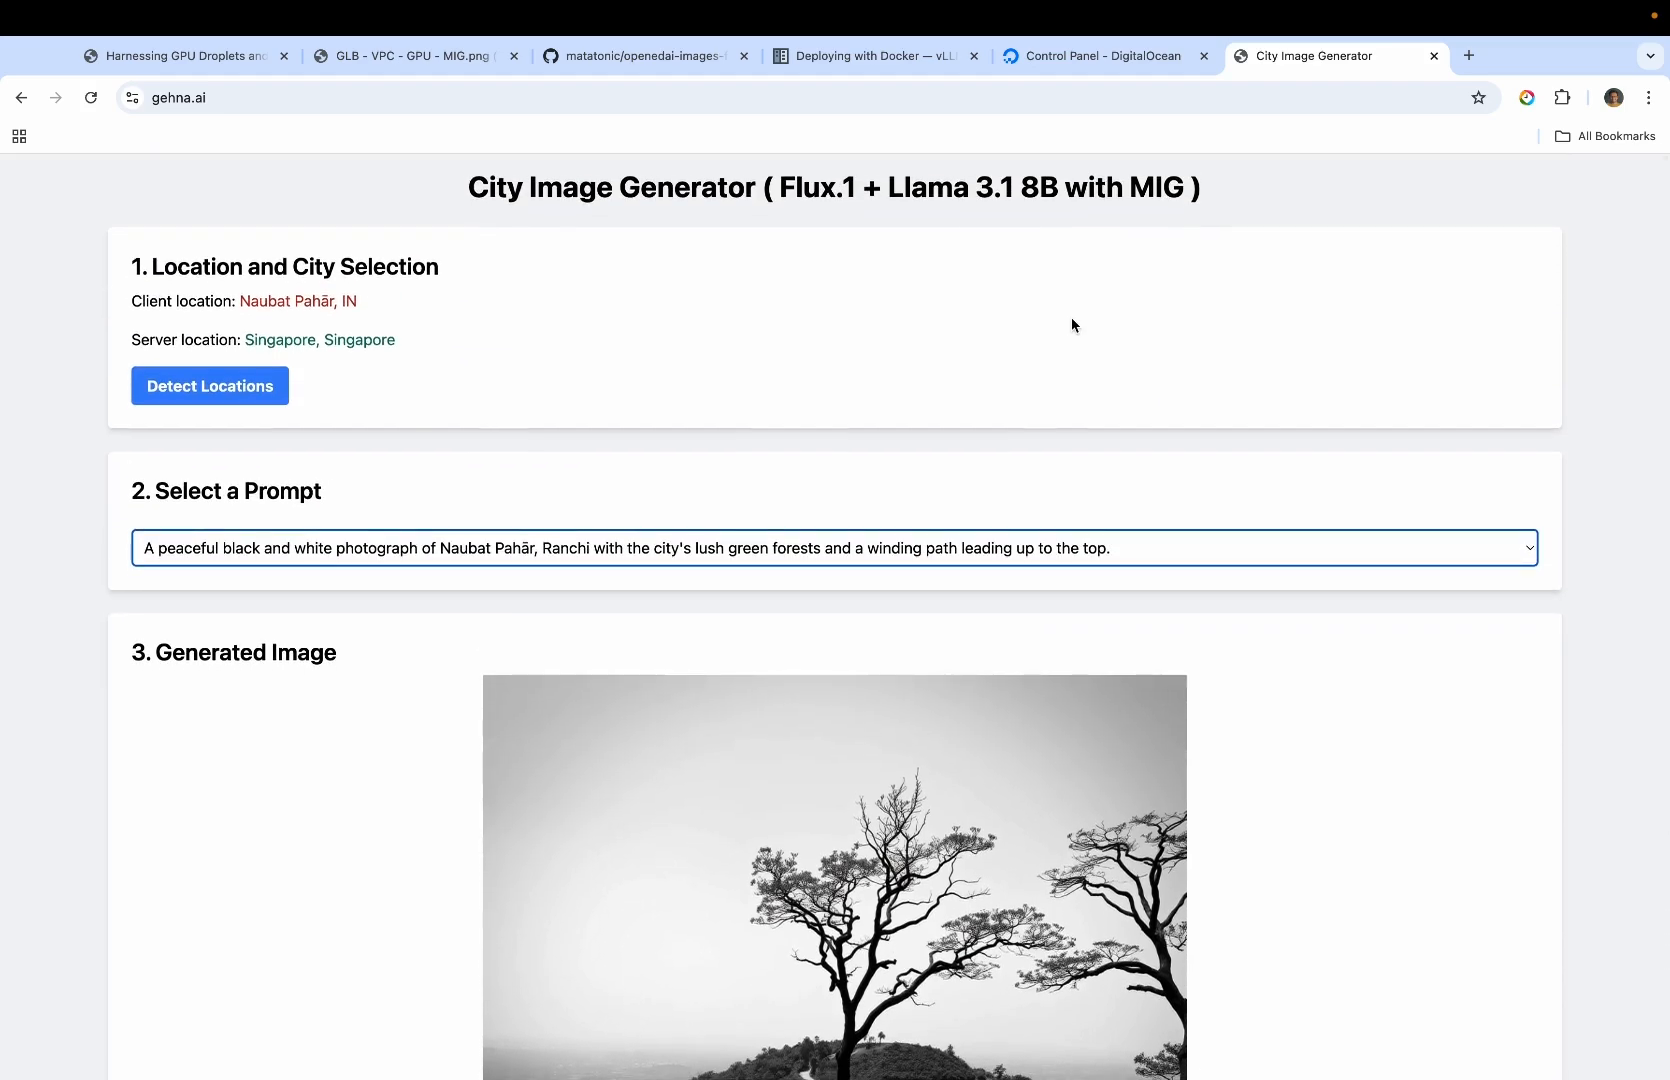
click(403, 52)
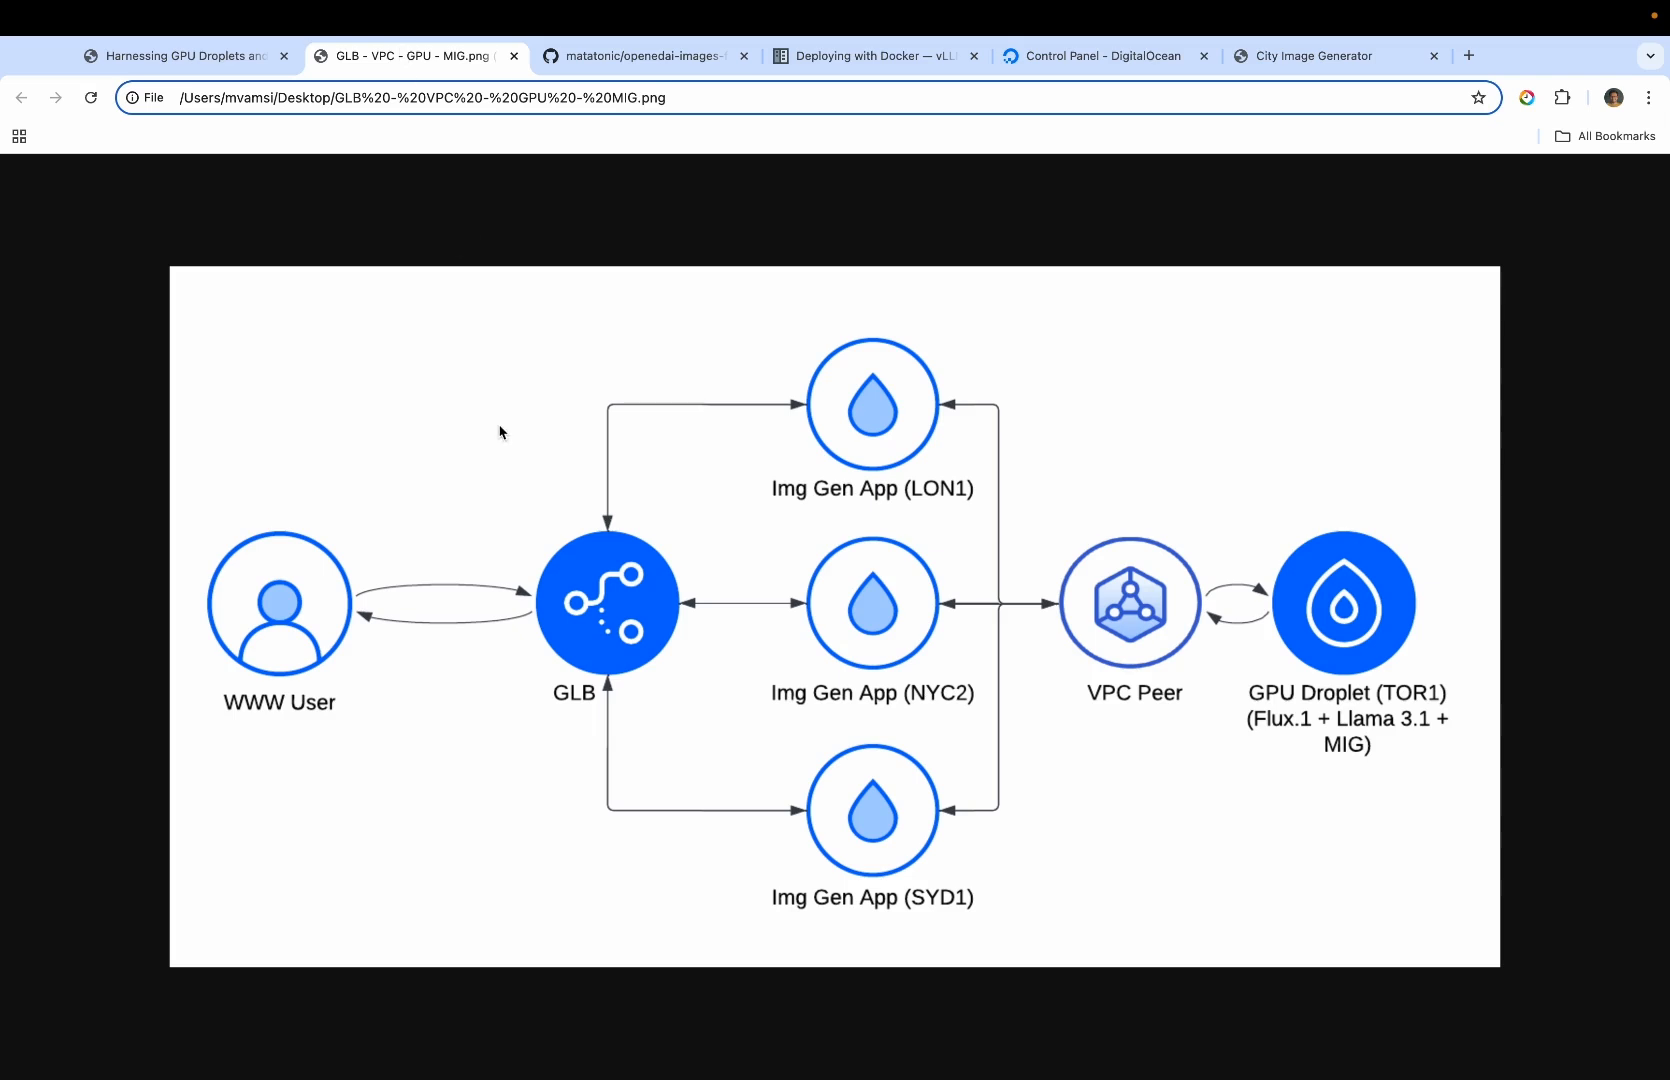